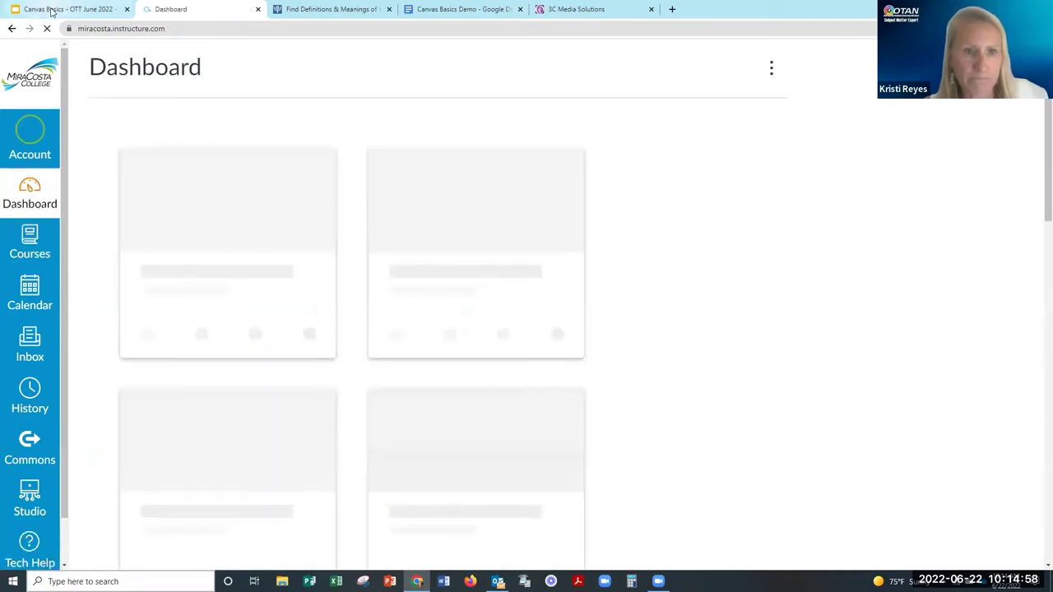
Switch to the Canvas Basics slides, follow the canvas.instructure.com link on the Canvas Demo slide, and log in with the prefilled credentials.
left_click(92, 10)
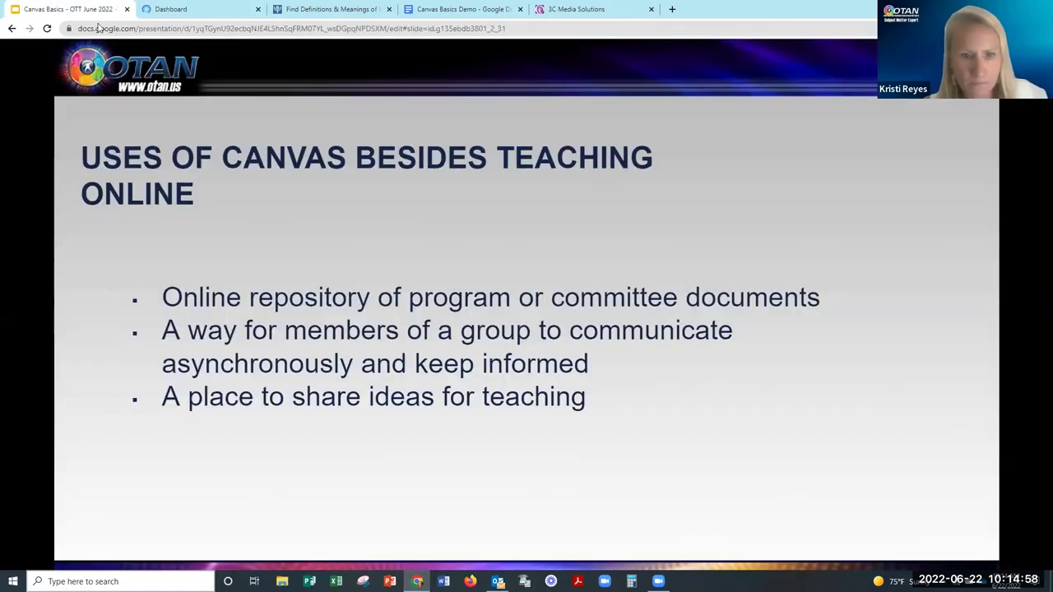
left_click(648, 387)
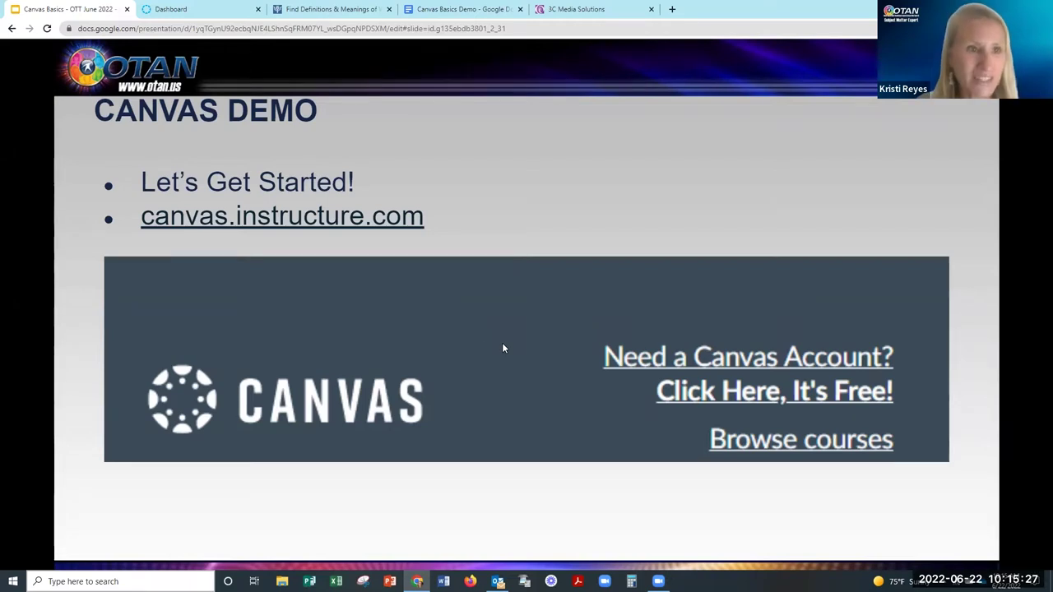
left_click(340, 217)
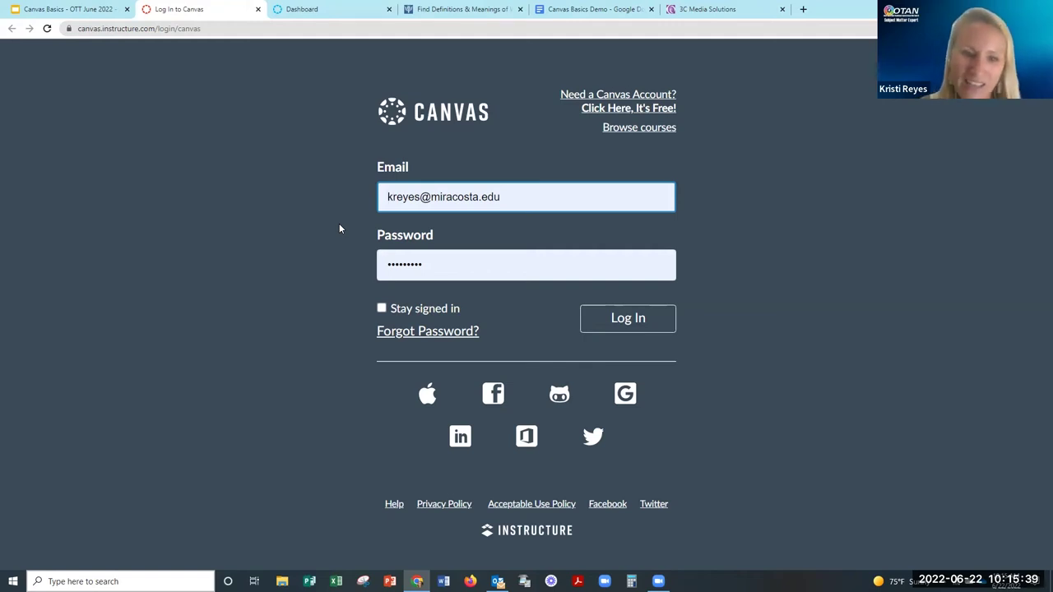
left_click(641, 320)
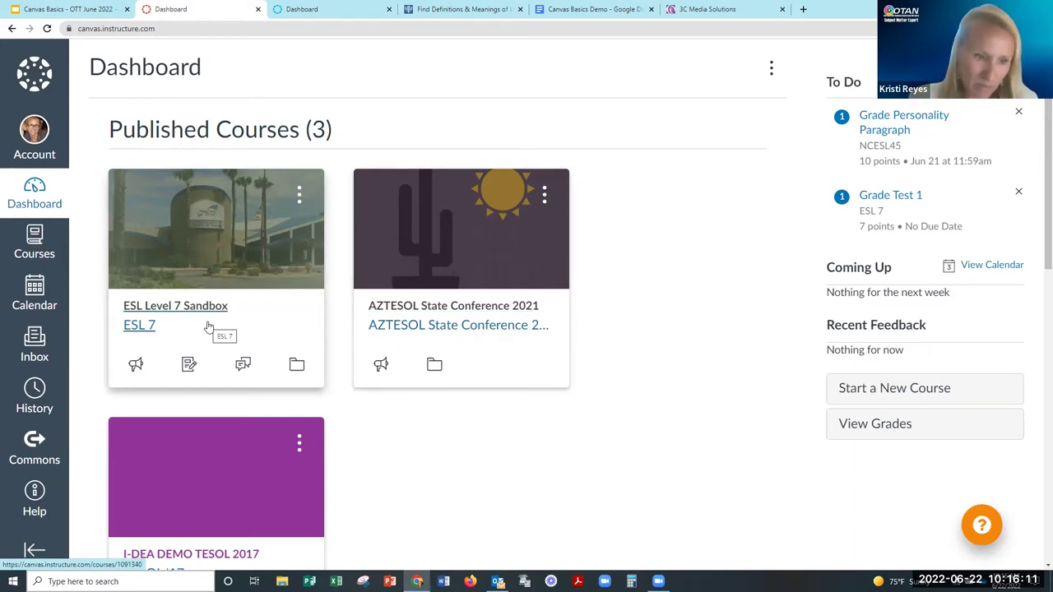
Look through the published and unpublished course cards on the dashboard.
scroll(213, 328, "down", 1)
scroll(219, 336, "down", 1)
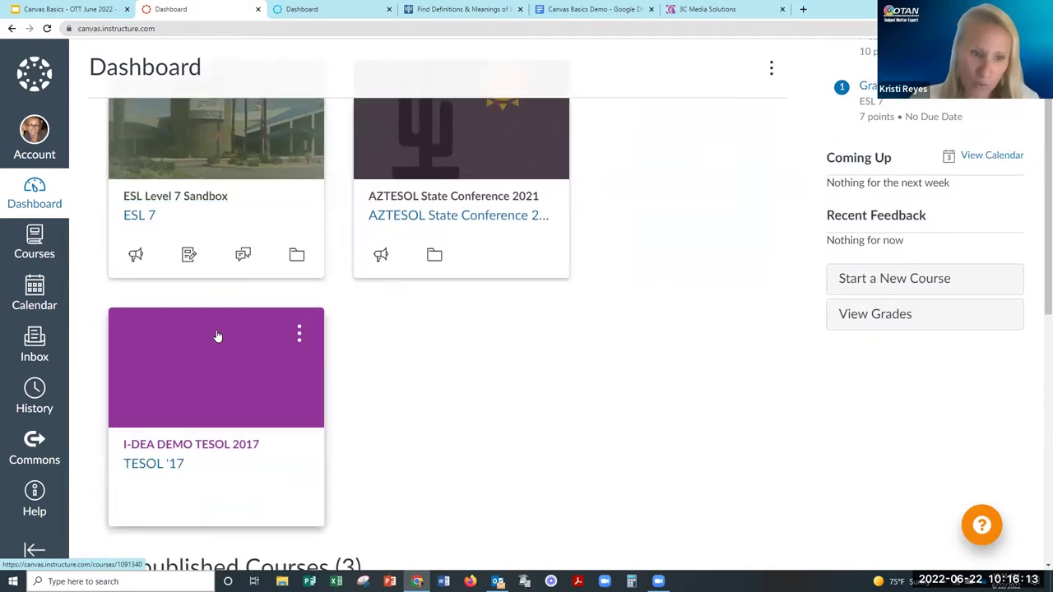
scroll(221, 337, "down", 1)
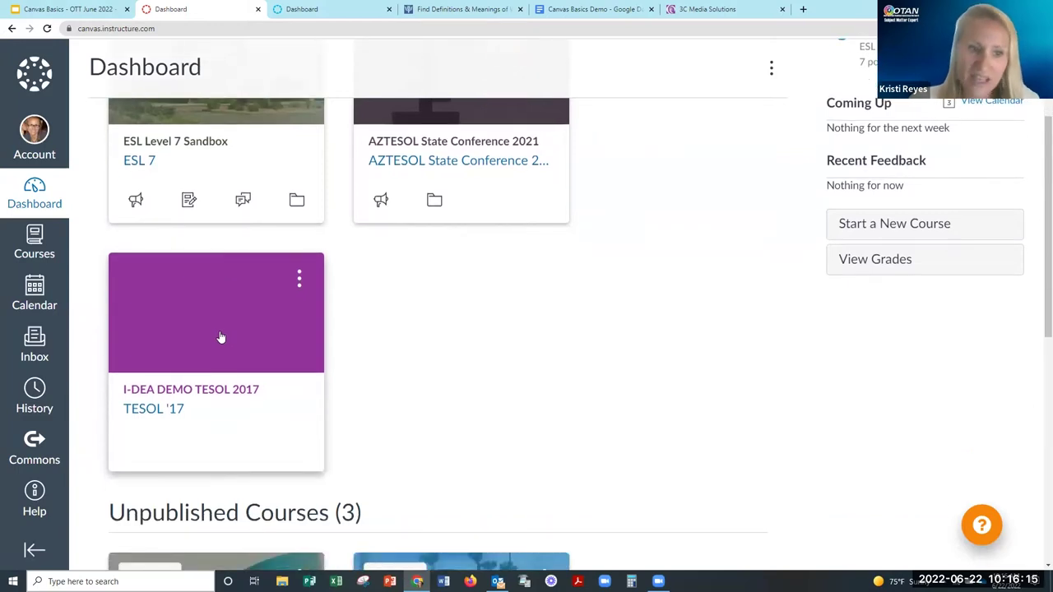
scroll(221, 337, "down", 1)
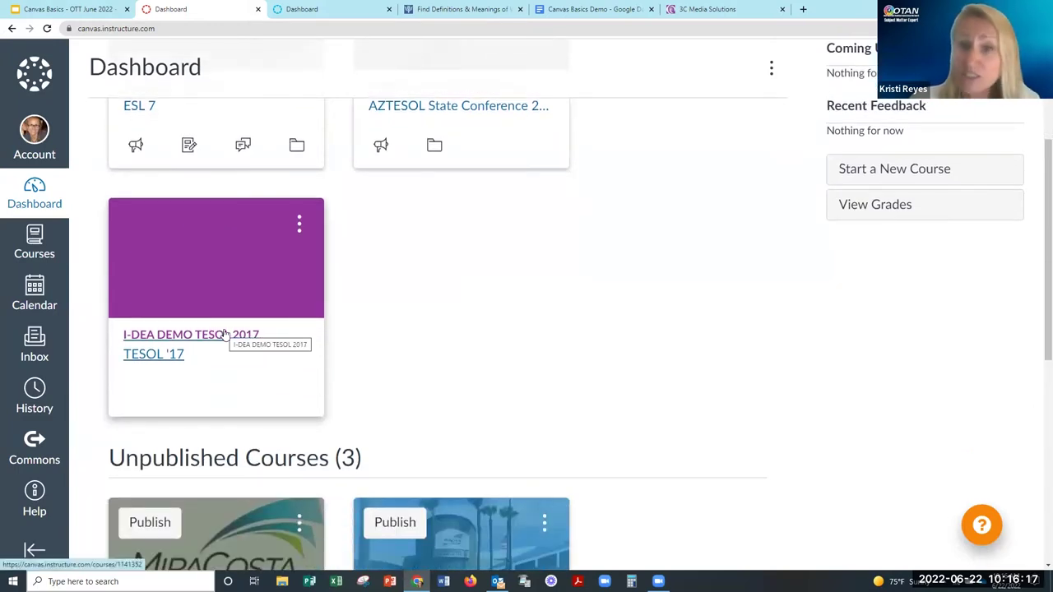
scroll(235, 331, "down", 1)
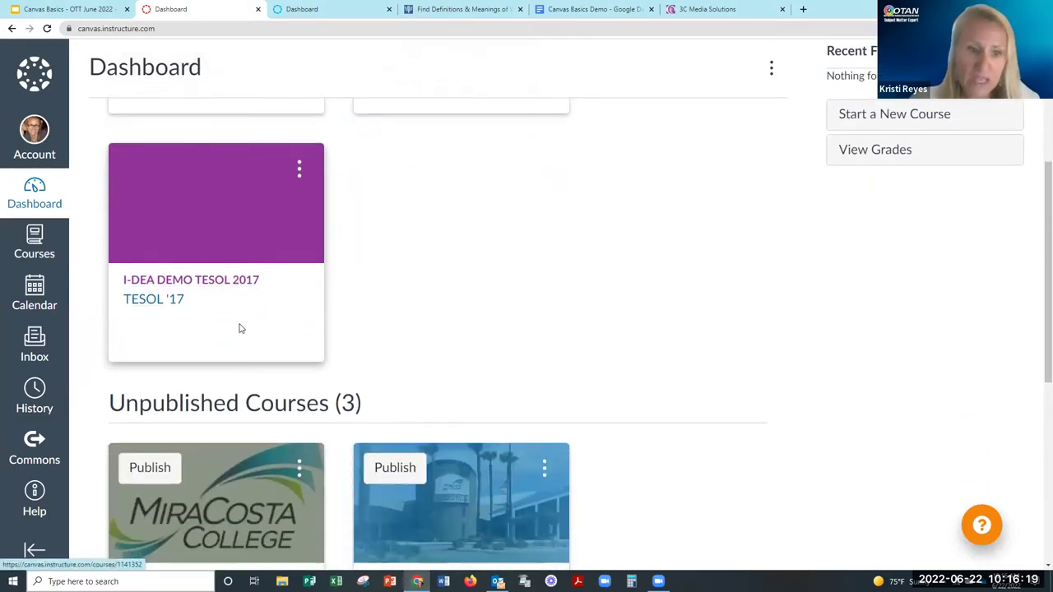
scroll(686, 393, "down", 2)
scroll(687, 395, "down", 2)
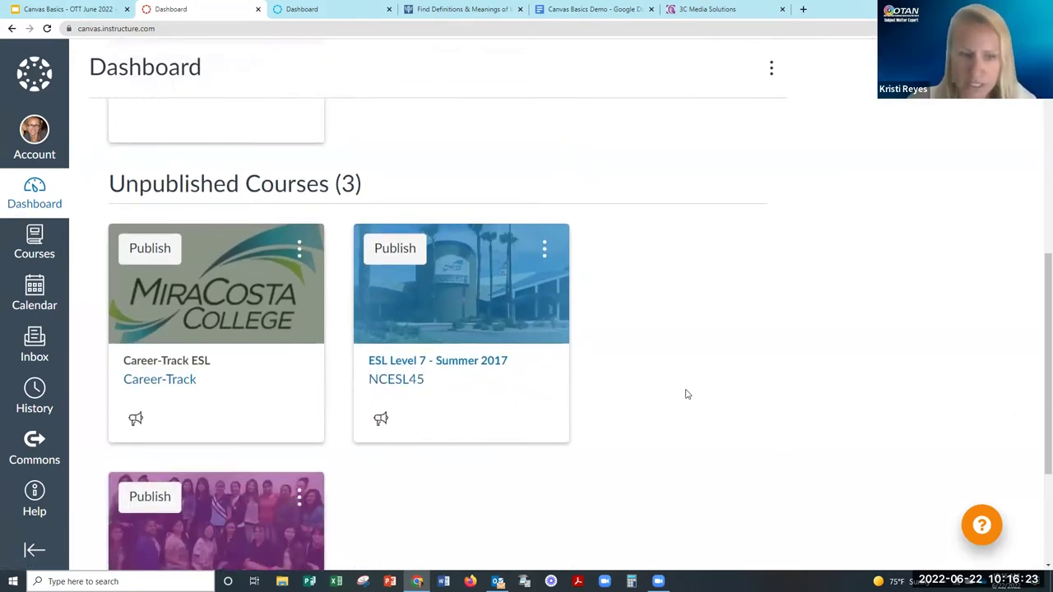
scroll(687, 395, "down", 1)
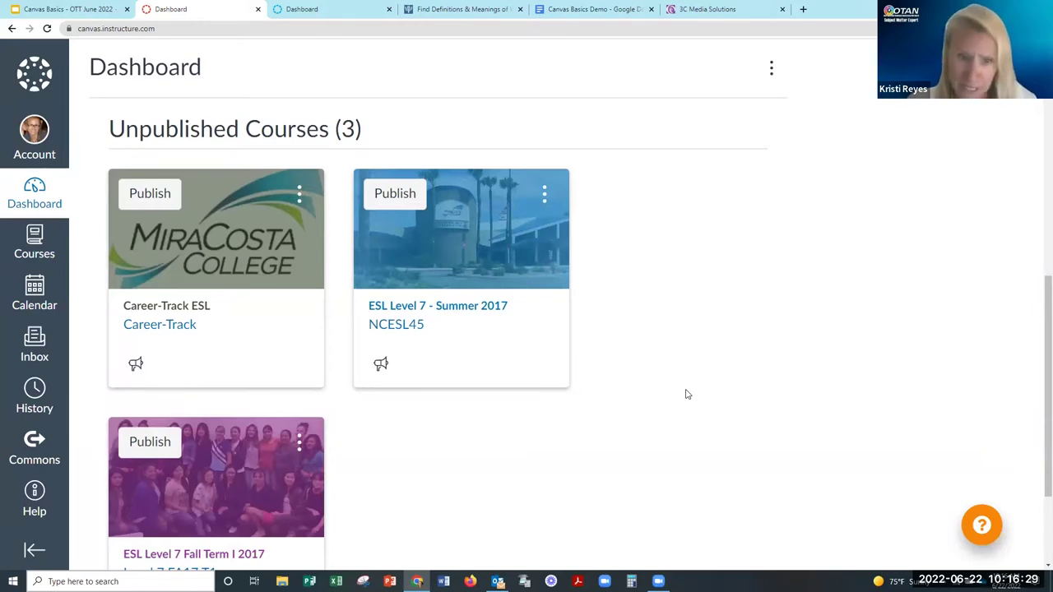
scroll(687, 395, "up", 5)
scroll(687, 394, "up", 2)
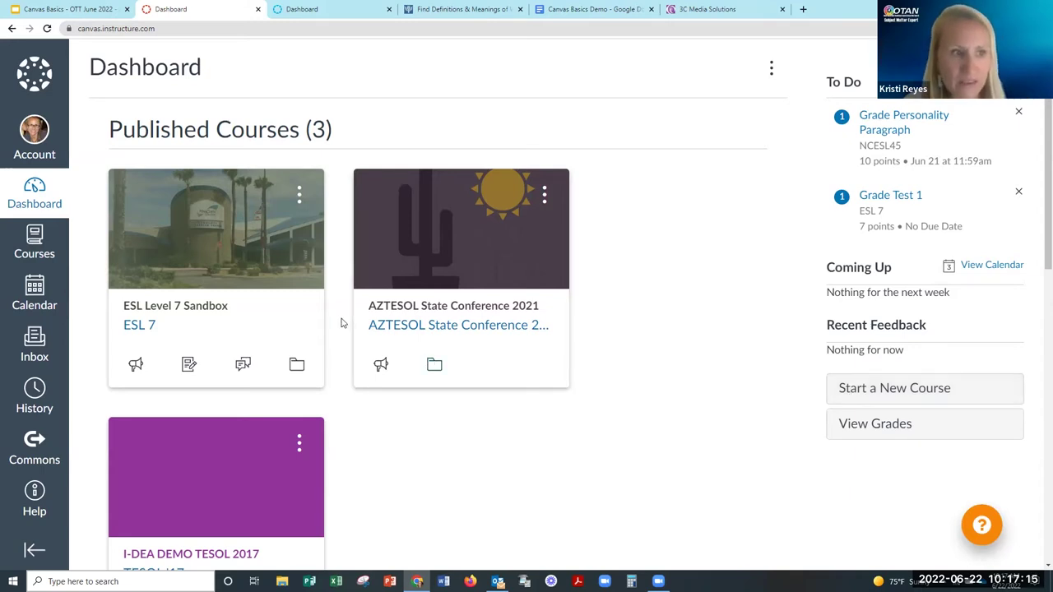
Create a new course named "Summer Level 7 Class" from the All Courses page.
left_click(34, 247)
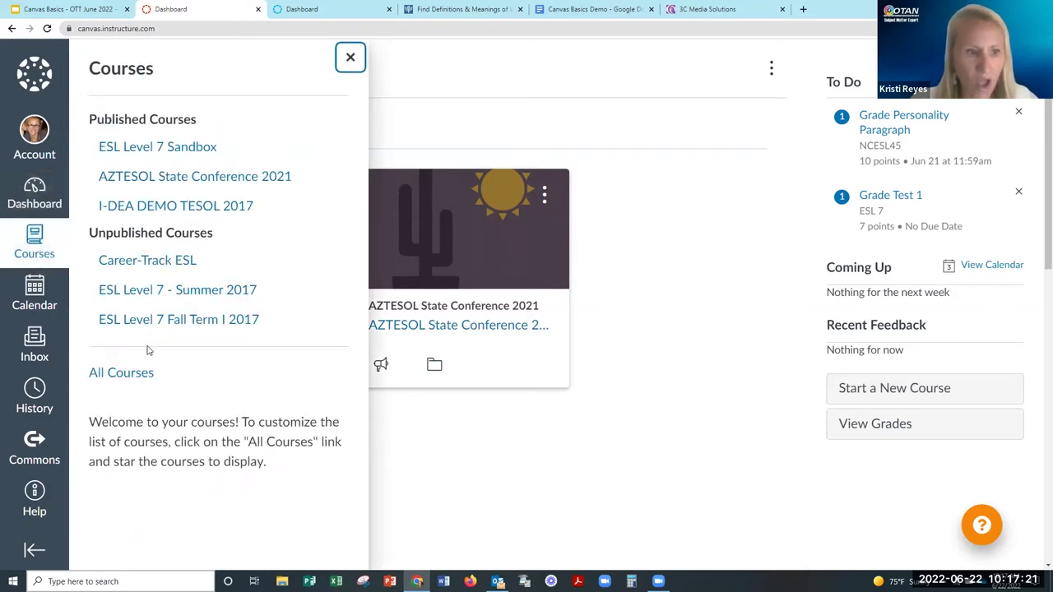
left_click(122, 374)
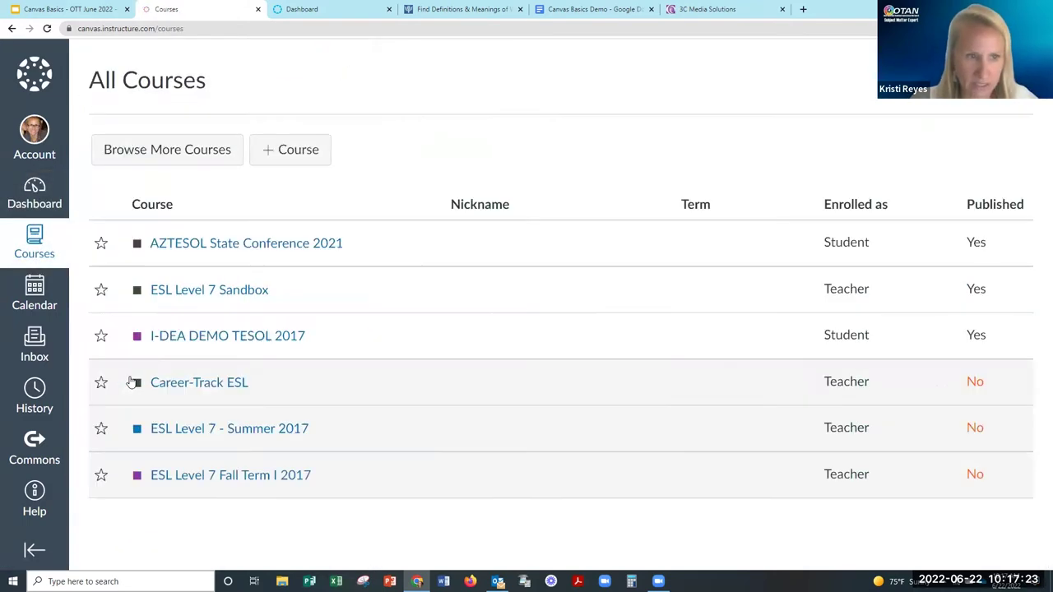
left_click(279, 156)
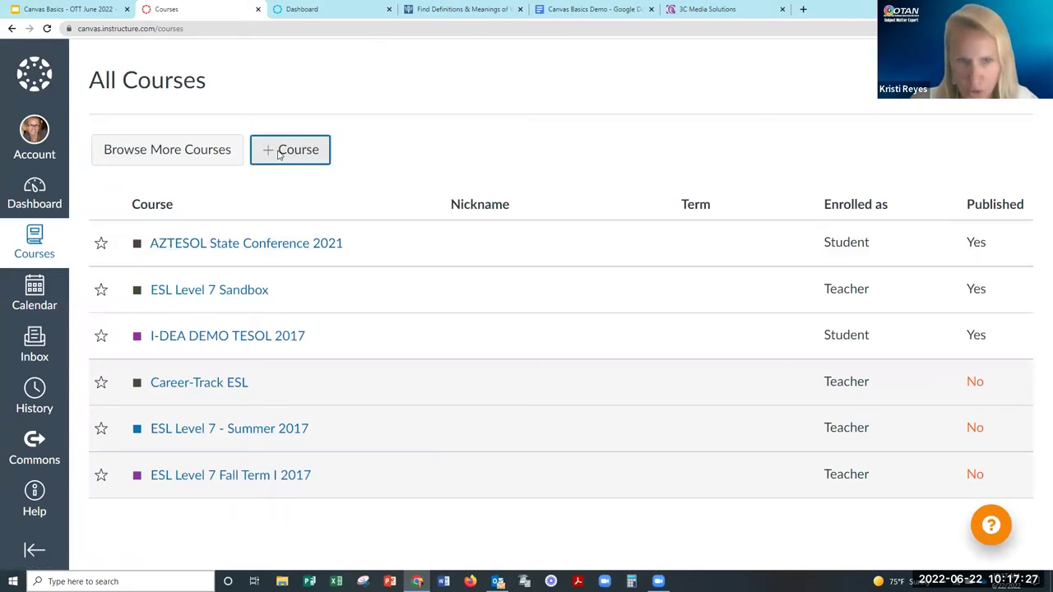
left_click(380, 327)
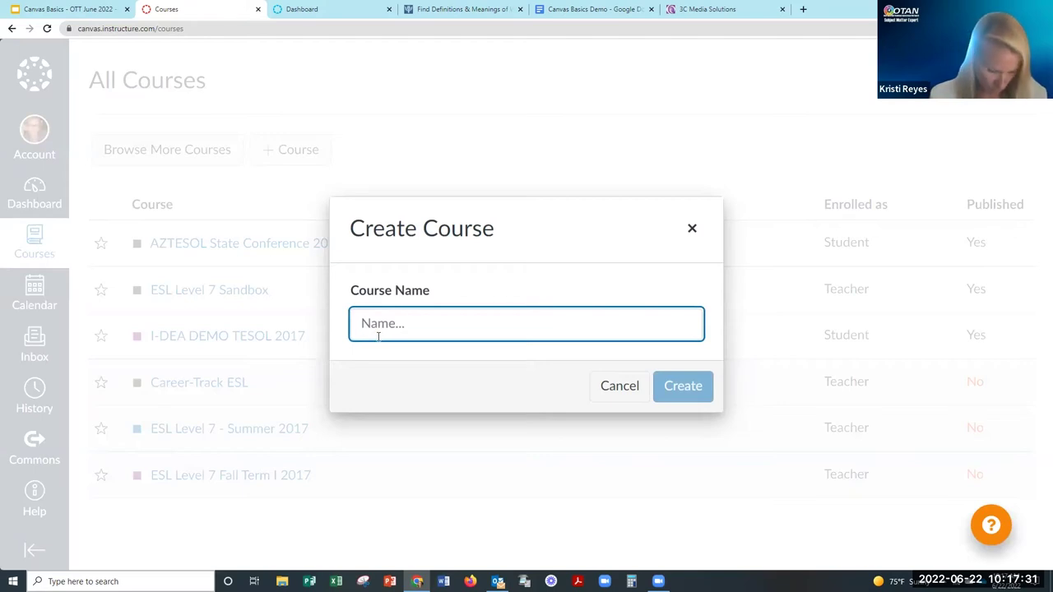
type("Summer")
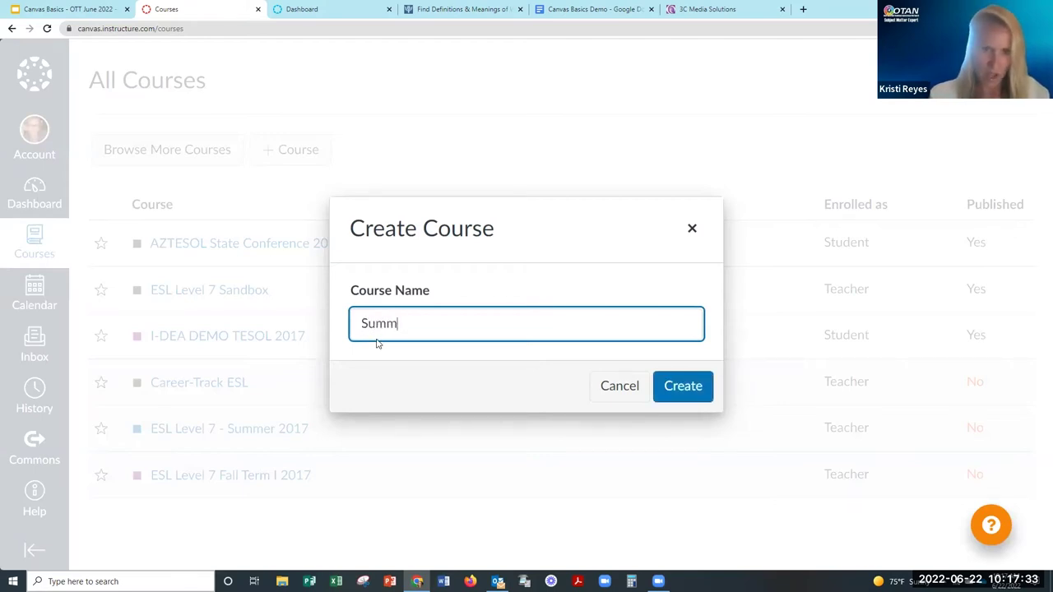
type(" Level ")
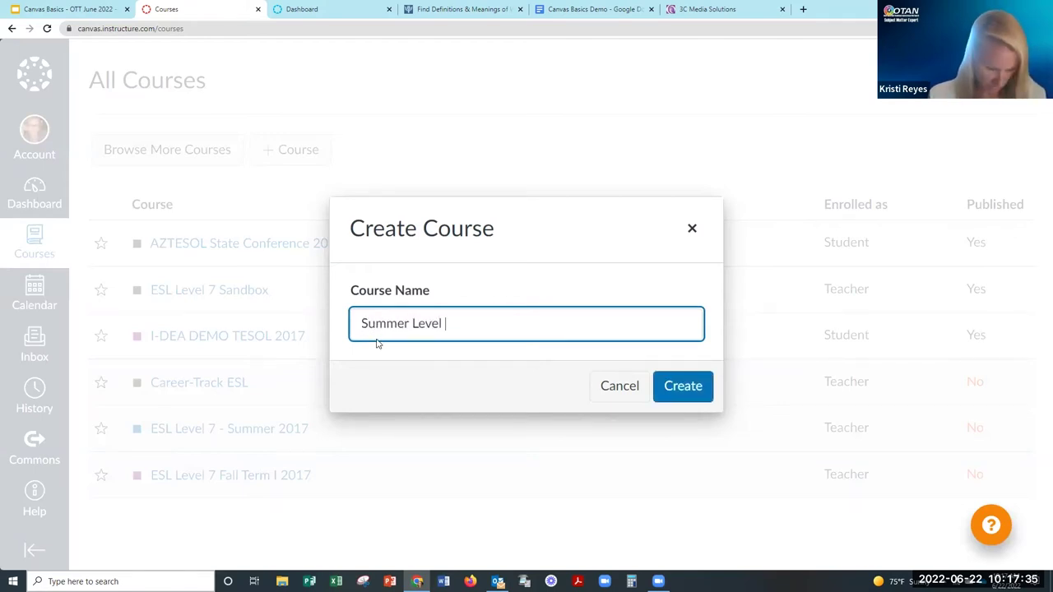
type("7 Class")
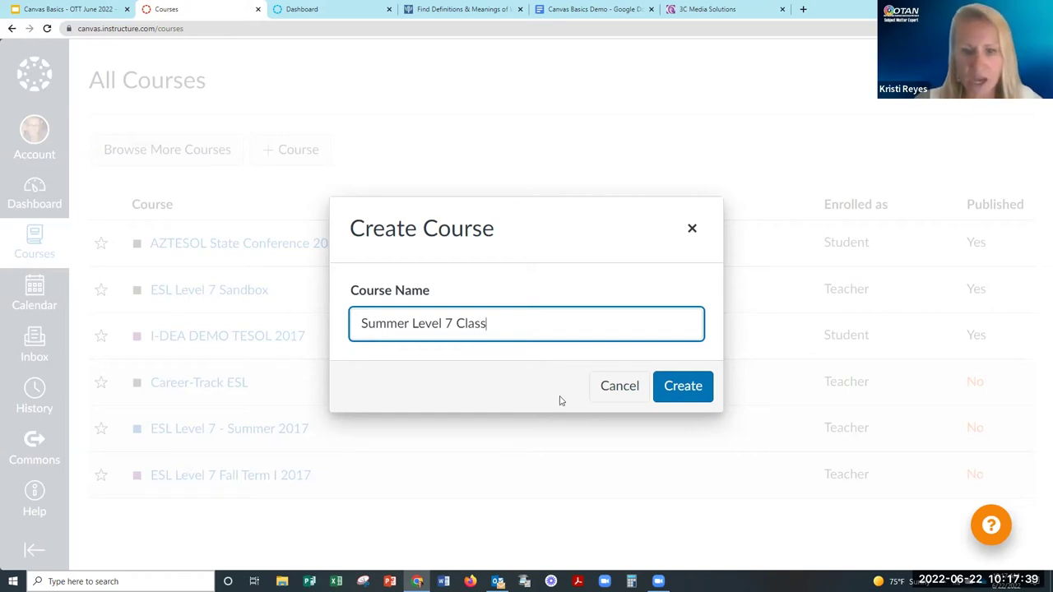
left_click(674, 398)
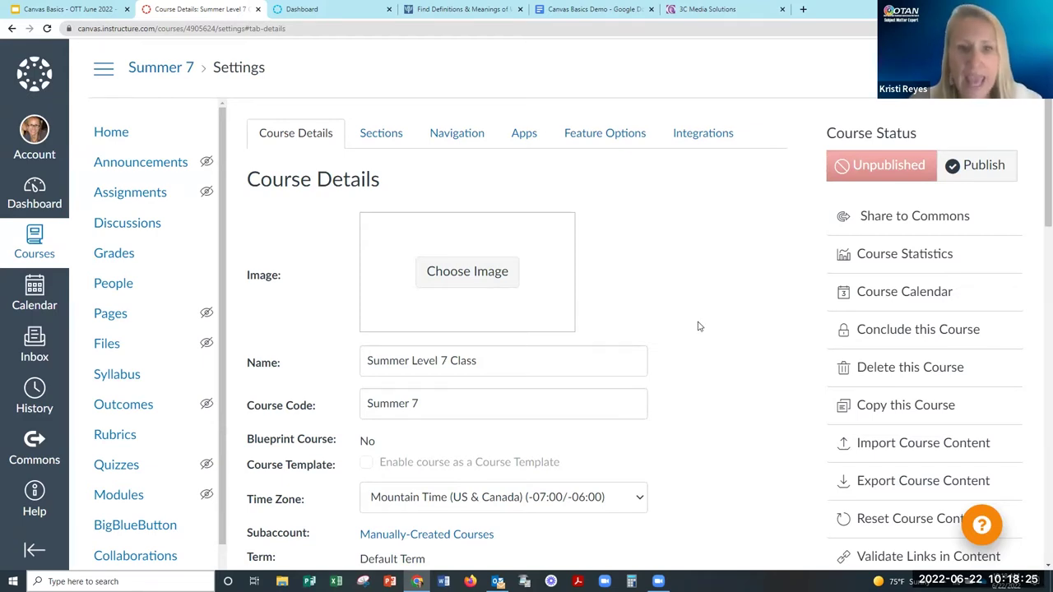
Upload Canvas Card.png from the desktop's canvas basics folder as the course image.
left_click(466, 281)
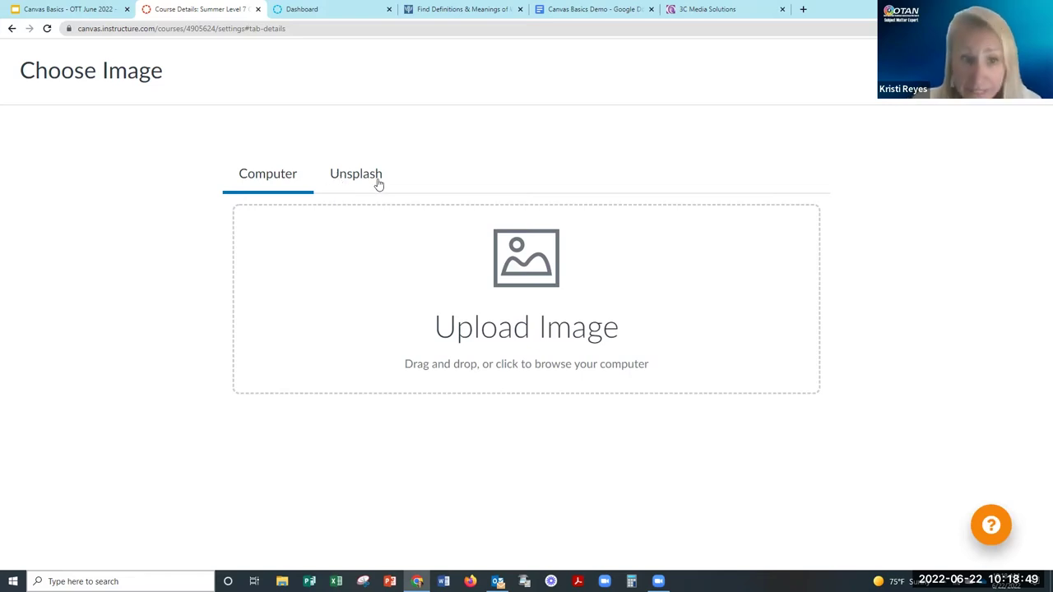
left_click(533, 280)
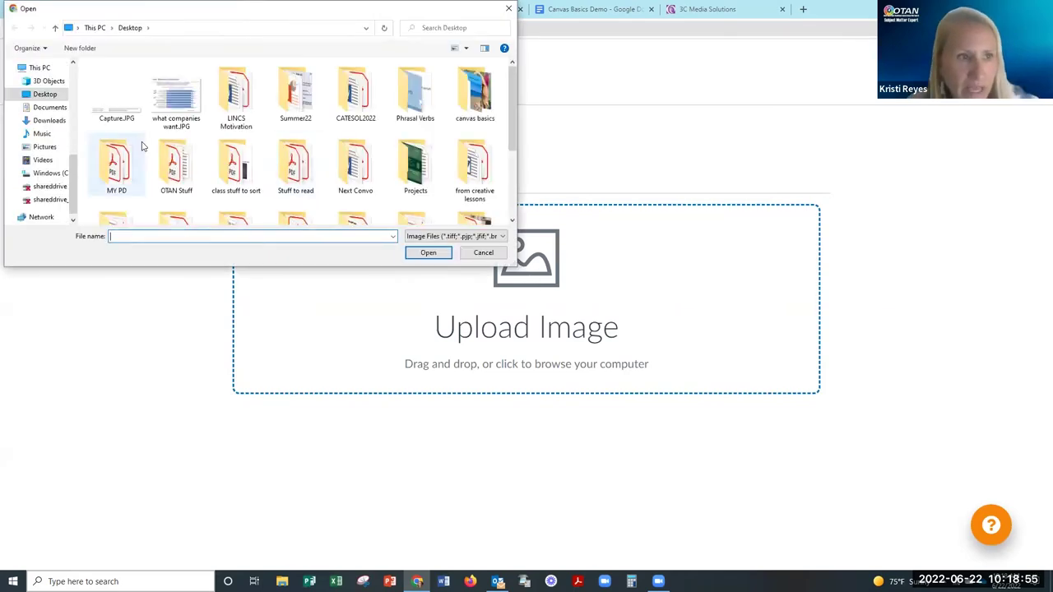
left_click(54, 95)
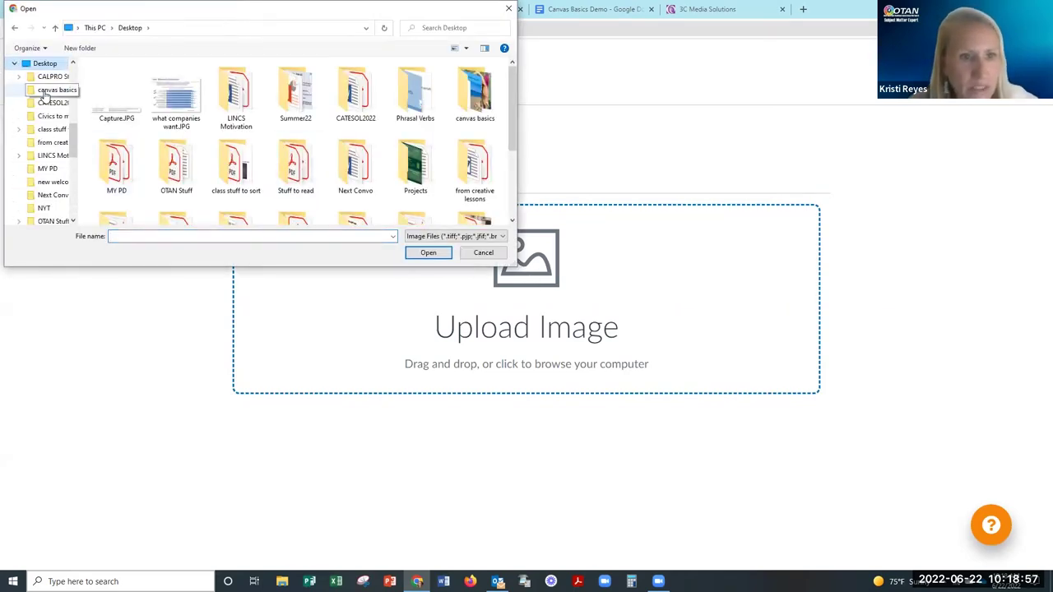
double_click(472, 89)
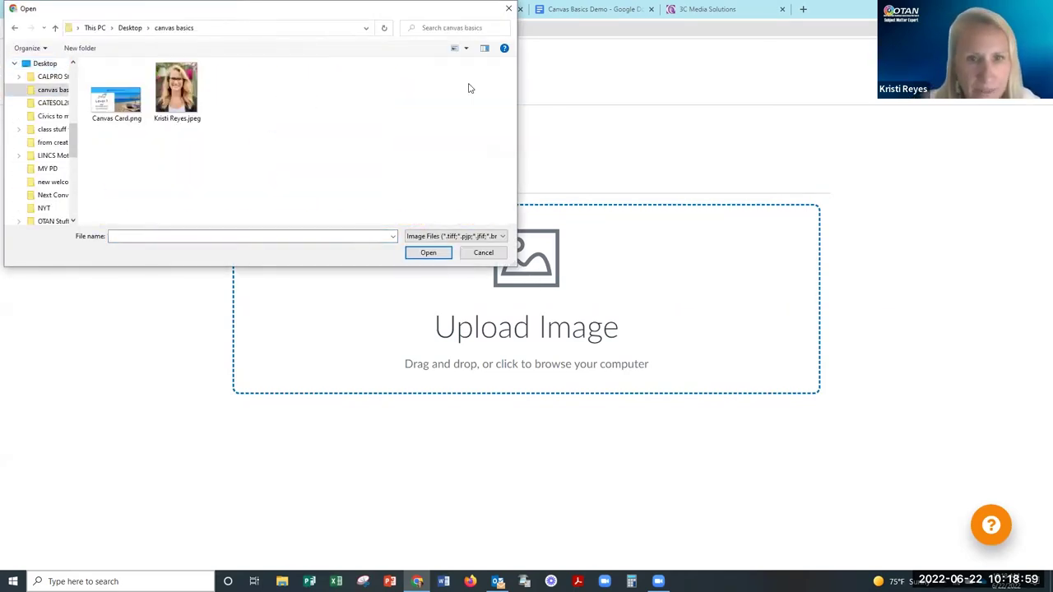
left_click(134, 101)
left_click(428, 252)
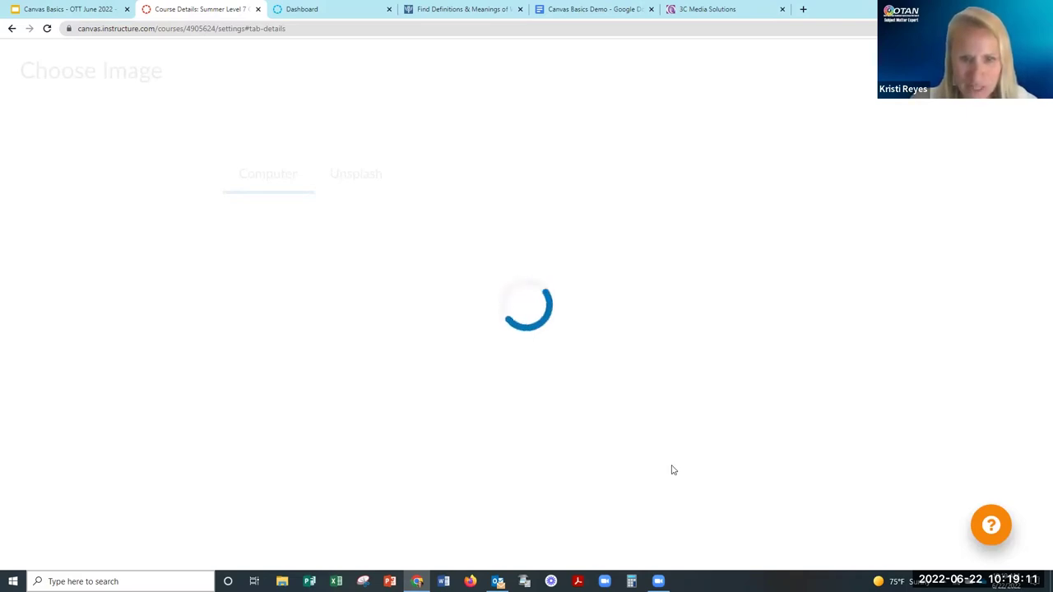
key("Escape")
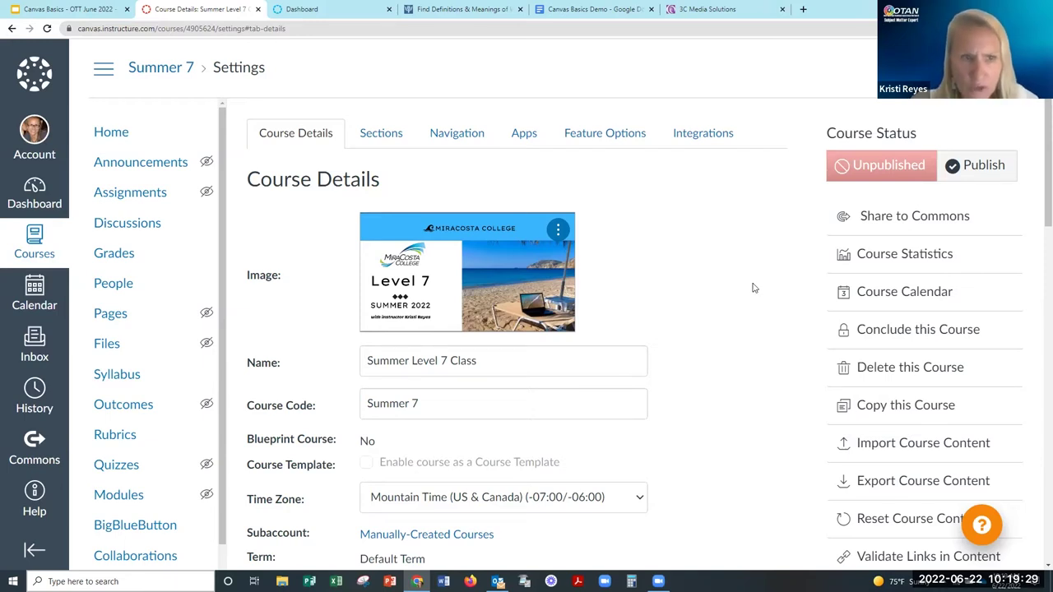
Review the remaining course detail settings and save them with Update Course Details.
scroll(757, 283, "down", 3)
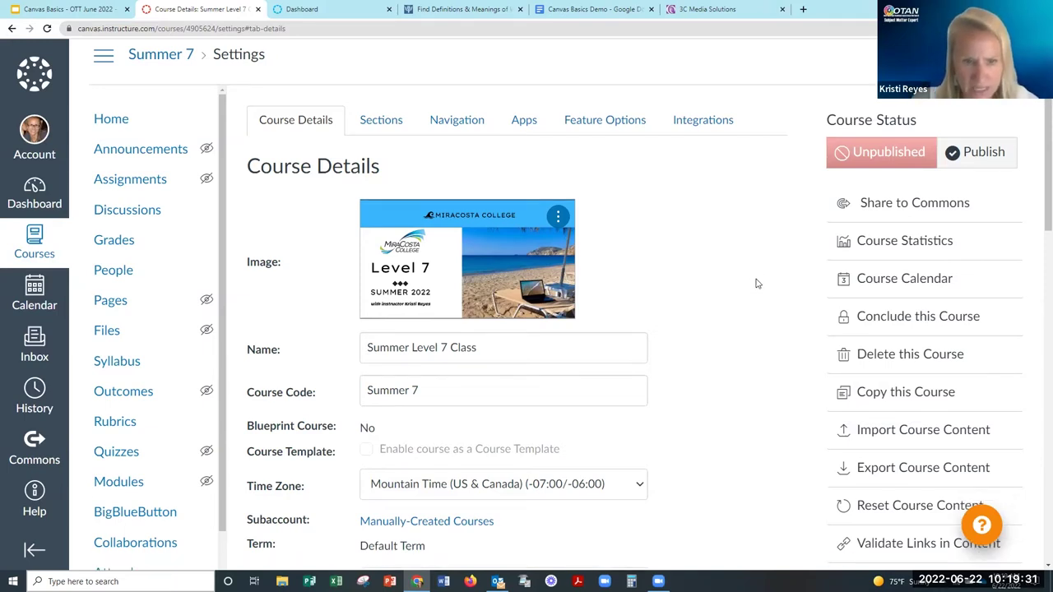
scroll(757, 283, "down", 2)
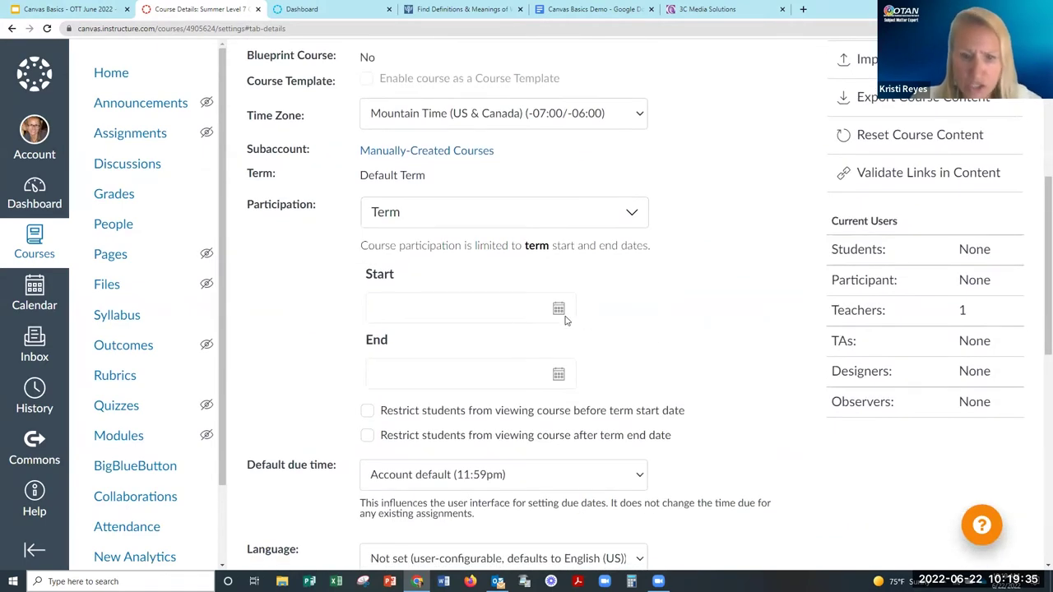
scroll(697, 390, "down", 4)
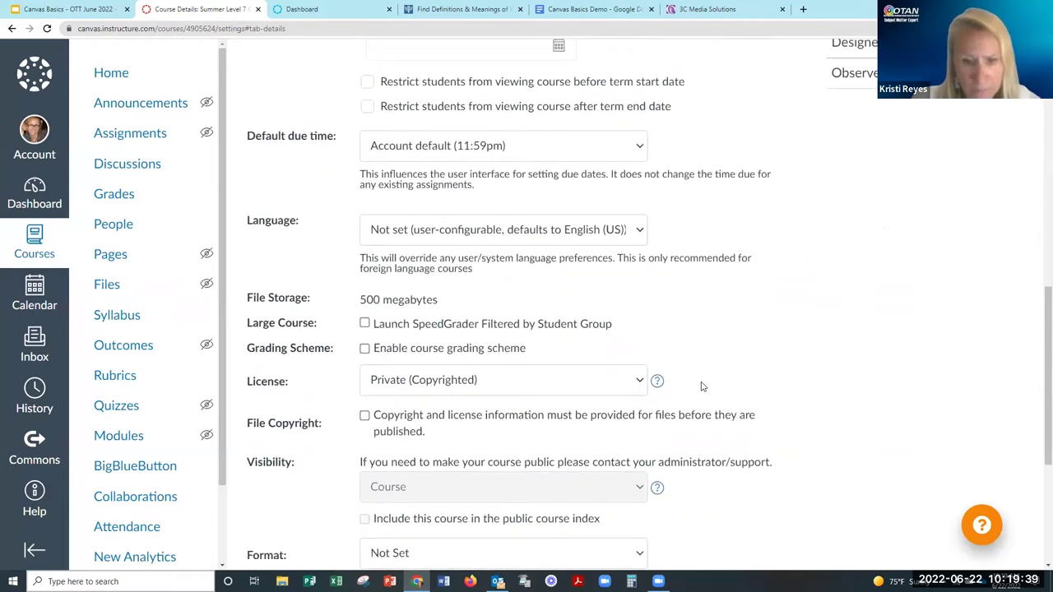
scroll(814, 442, "down", 3)
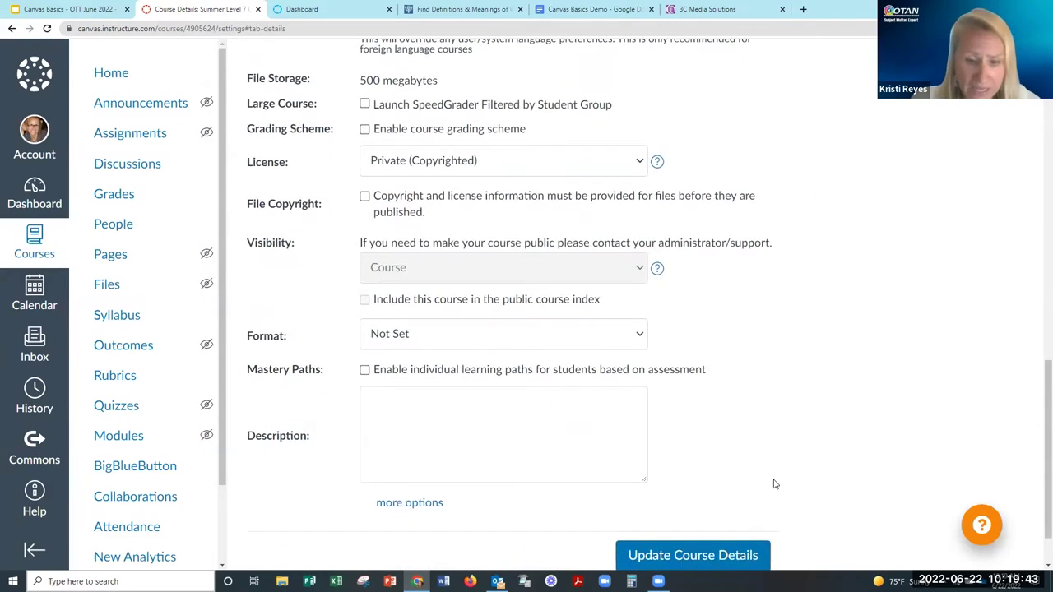
scroll(778, 479, "up", 2)
scroll(777, 475, "down", 3)
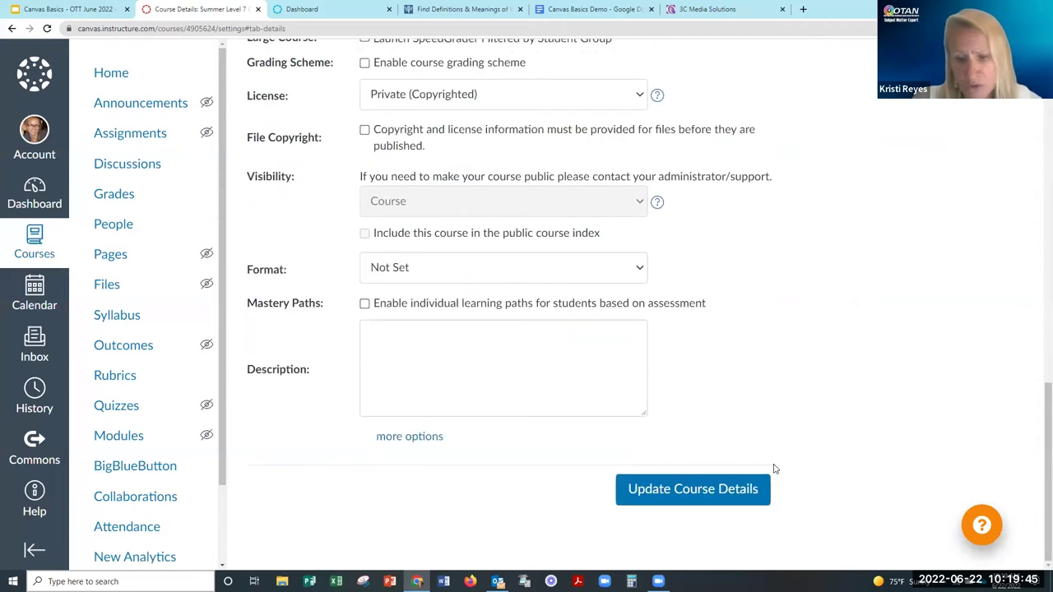
left_click(641, 494)
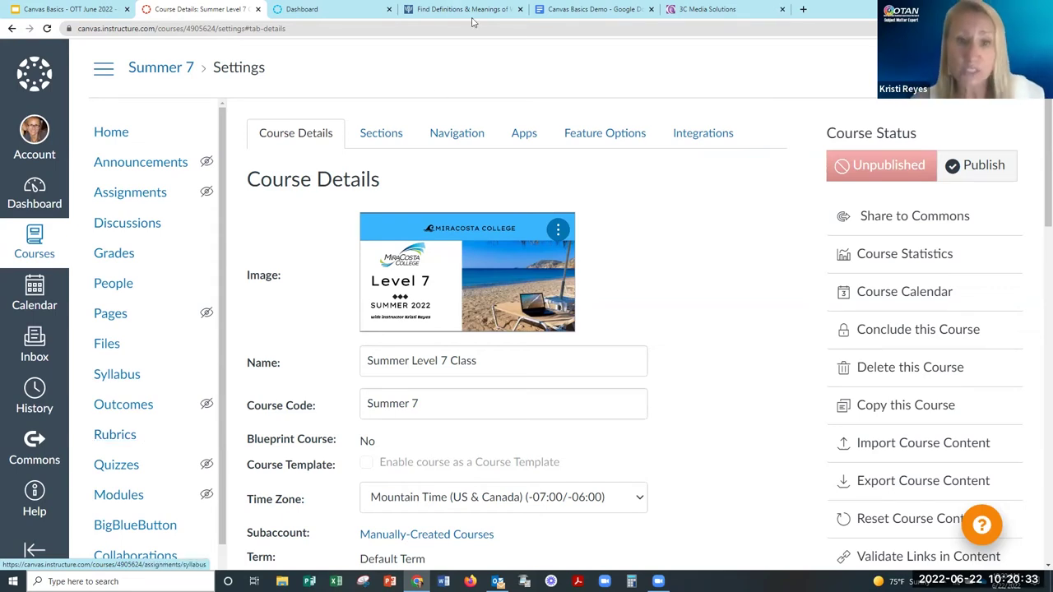
Hide New Analytics from students in the course navigation settings by moving it to the disabled items.
left_click(451, 138)
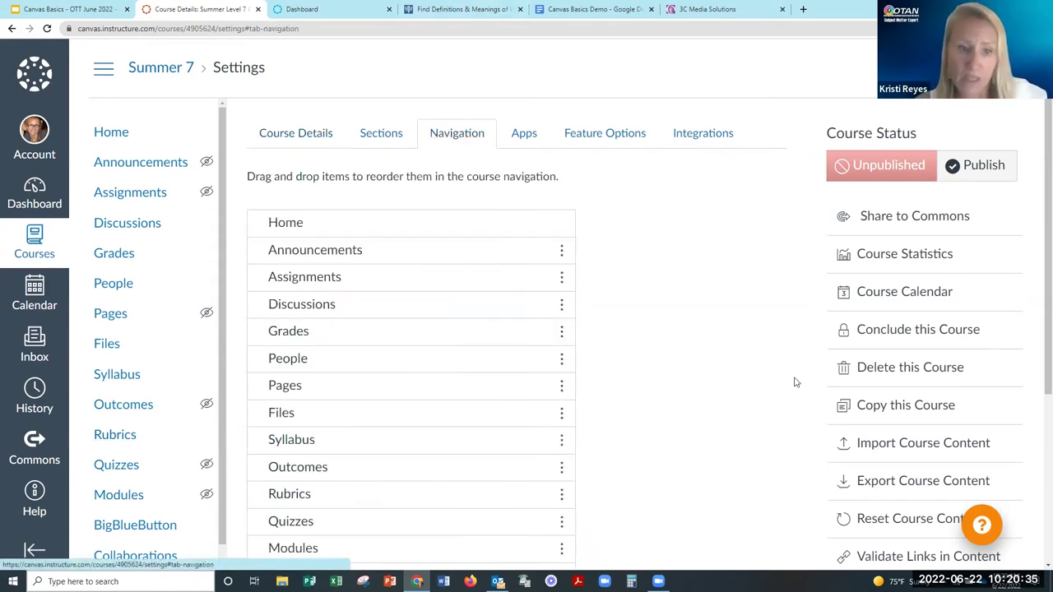
scroll(762, 387, "down", 1)
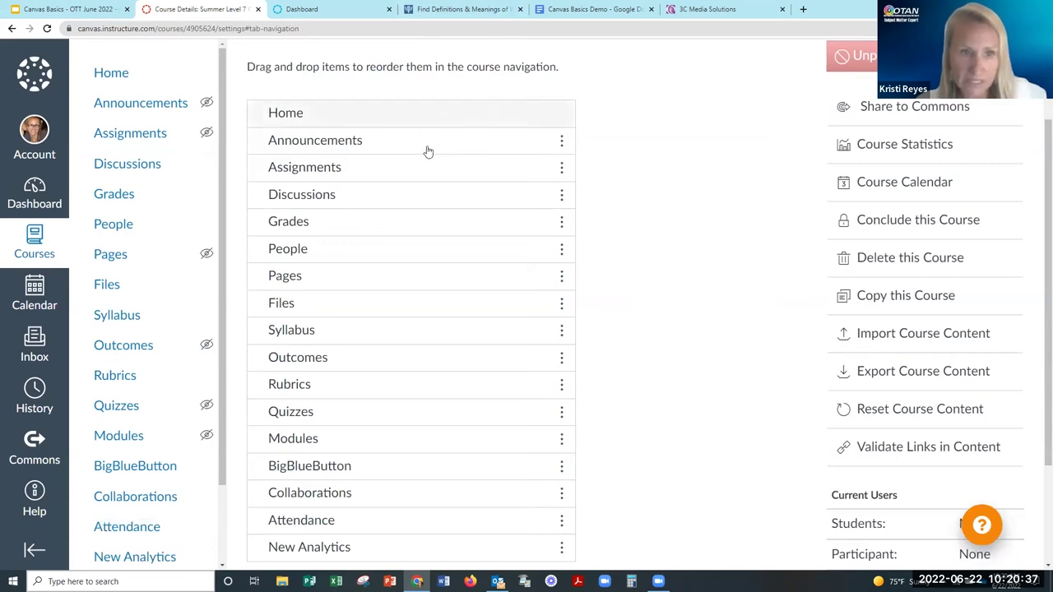
scroll(723, 467, "down", 1)
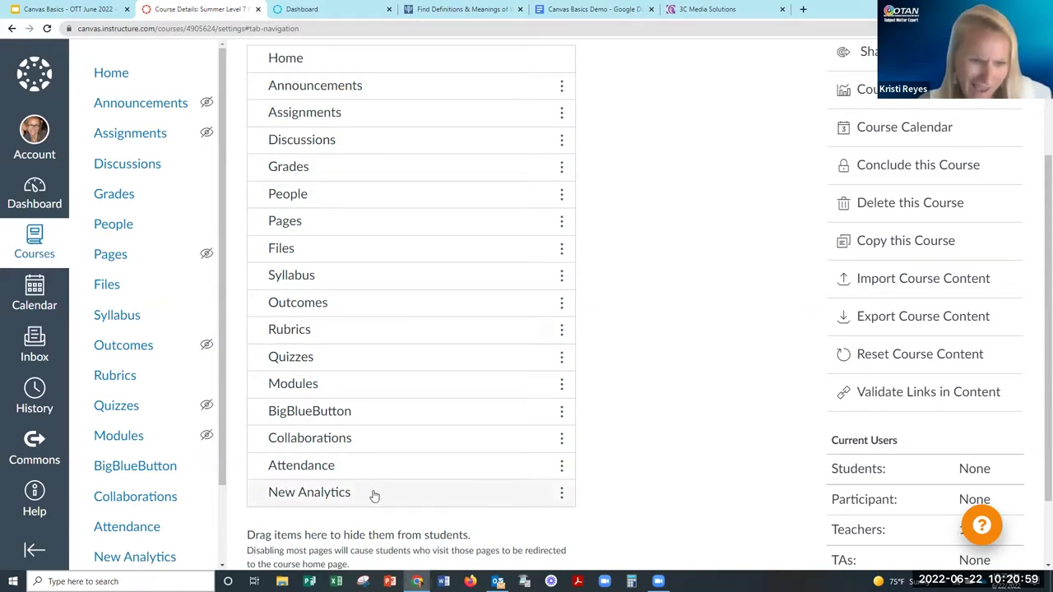
left_click_drag(395, 503, 392, 477)
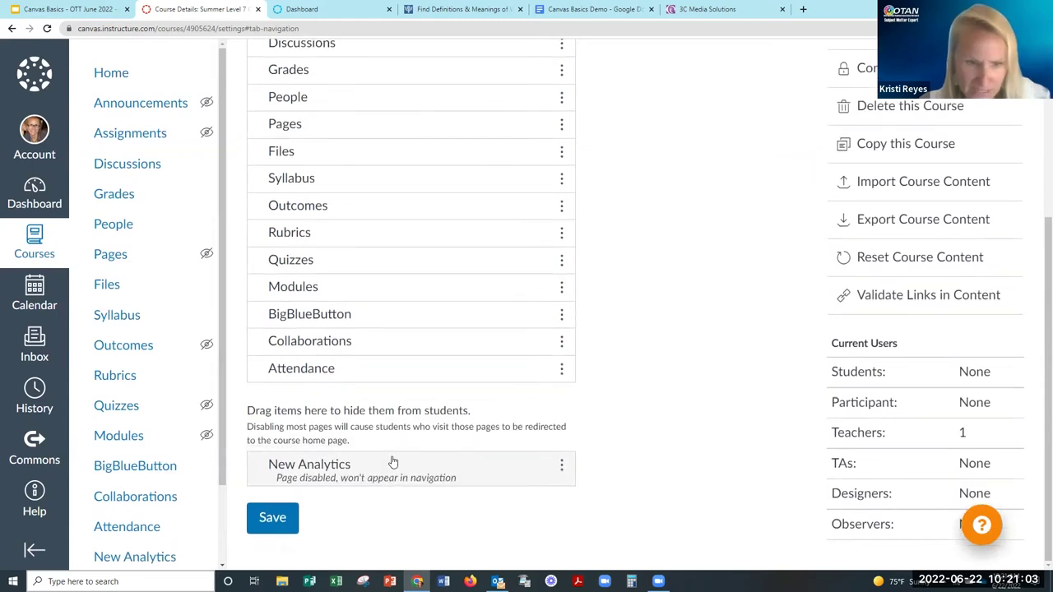
Hide Attendance, Collaborations, BigBlueButton, Quizzes and Rubrics from students by moving them to the disabled navigation items.
left_click_drag(376, 388, 376, 480)
left_click_drag(375, 357, 372, 493)
left_click_drag(370, 320, 370, 495)
left_click_drag(324, 266, 332, 505)
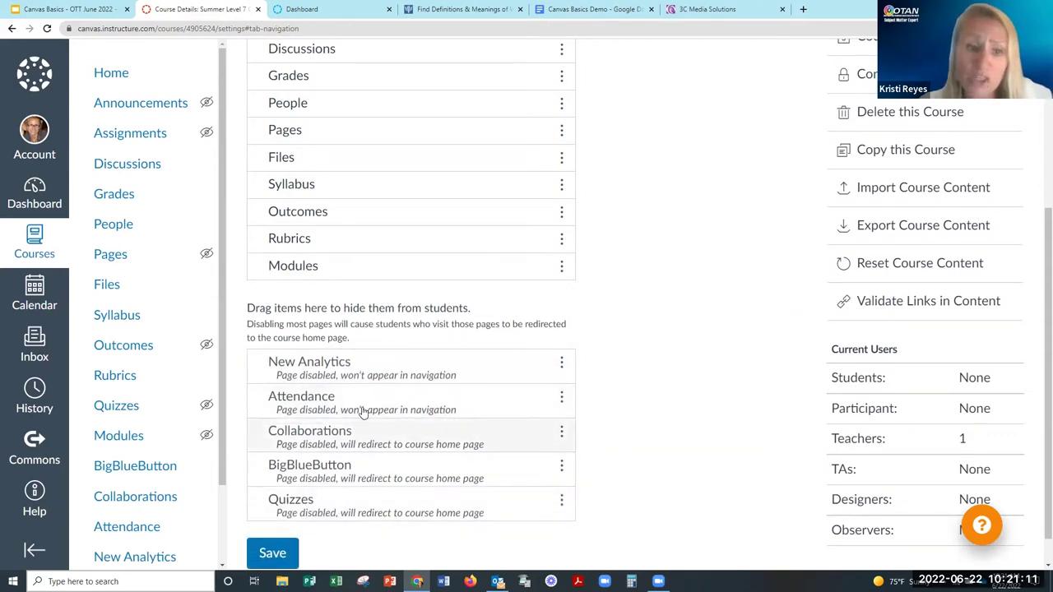
left_click_drag(346, 232, 374, 514)
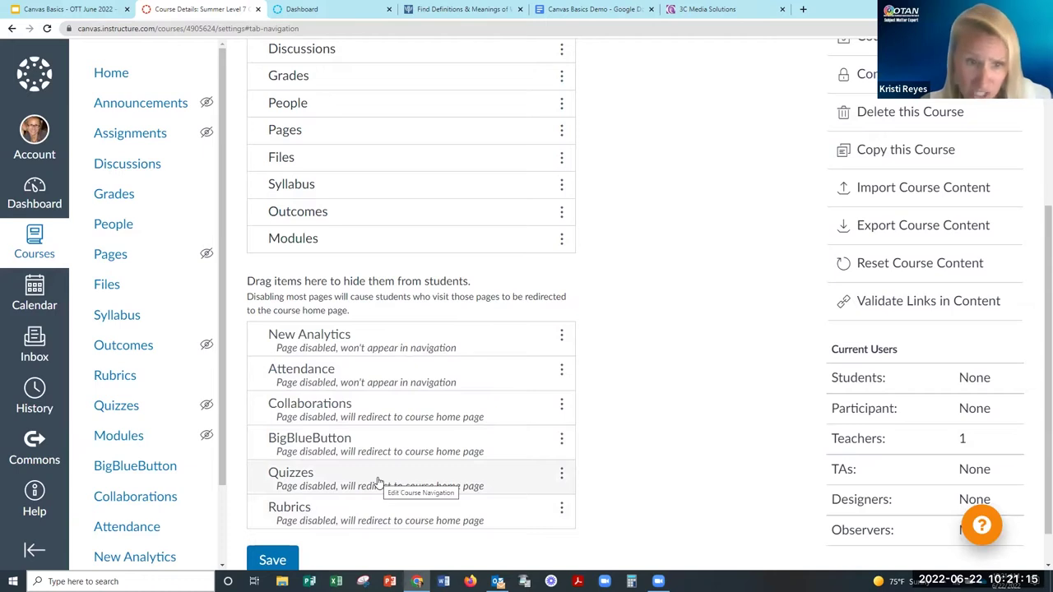
Move Outcomes, Syllabus, Files and Pages to the navigation items hidden from students.
scroll(369, 289, "up", 1)
left_click_drag(366, 274, 374, 422)
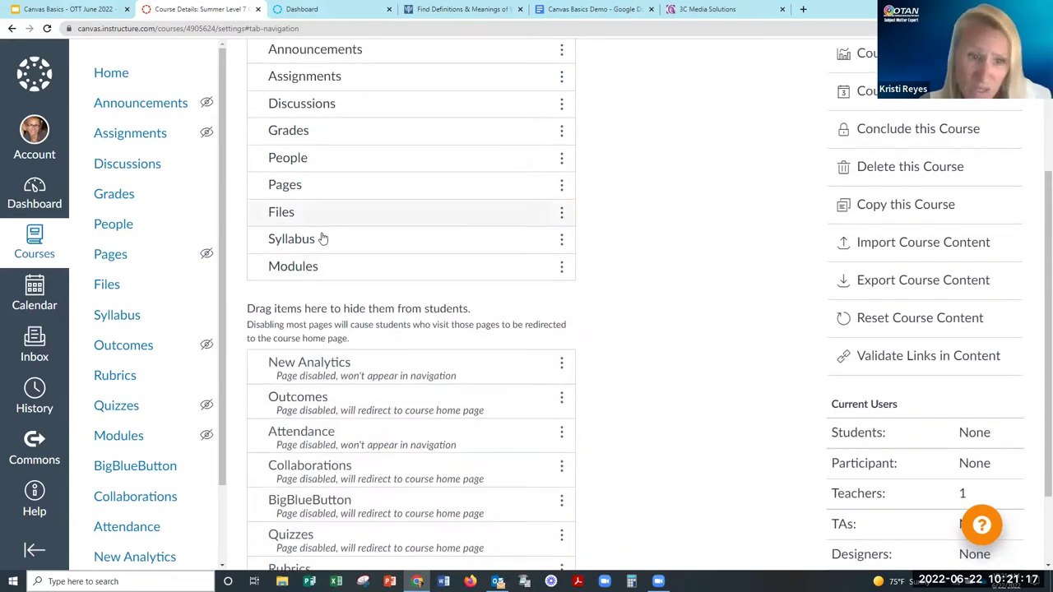
left_click_drag(323, 239, 327, 350)
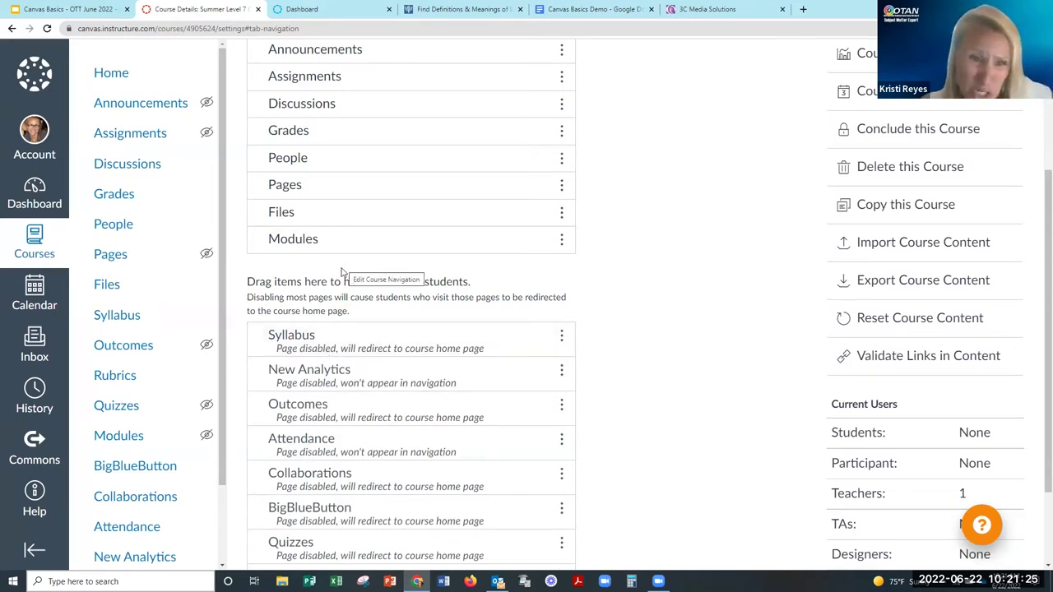
left_click_drag(331, 216, 332, 344)
left_click_drag(327, 190, 327, 322)
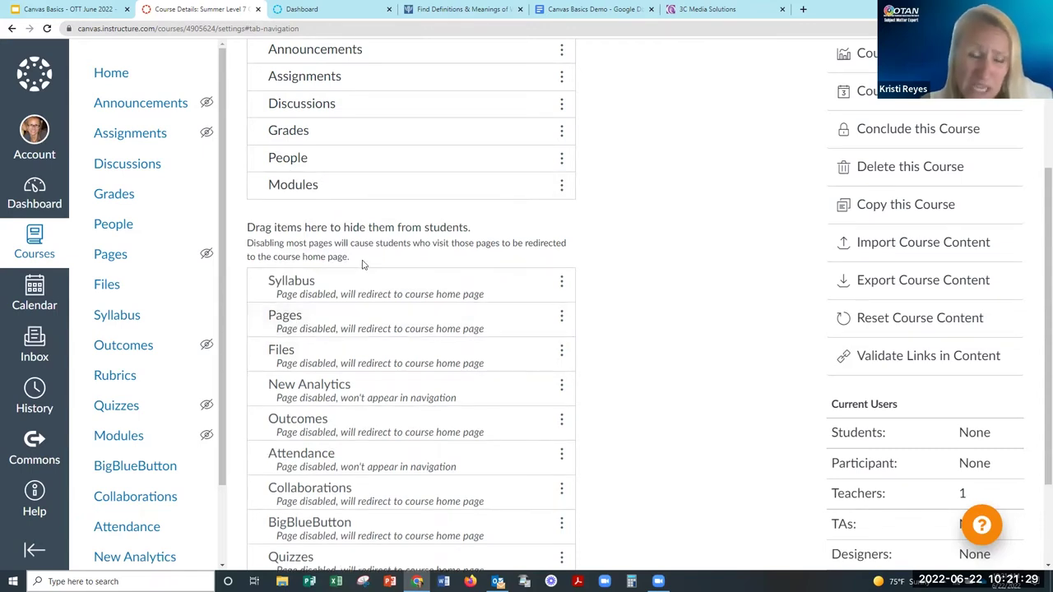
Hide Discussions and Assignments from students as well, and save the course navigation changes.
scroll(364, 264, "up", 1)
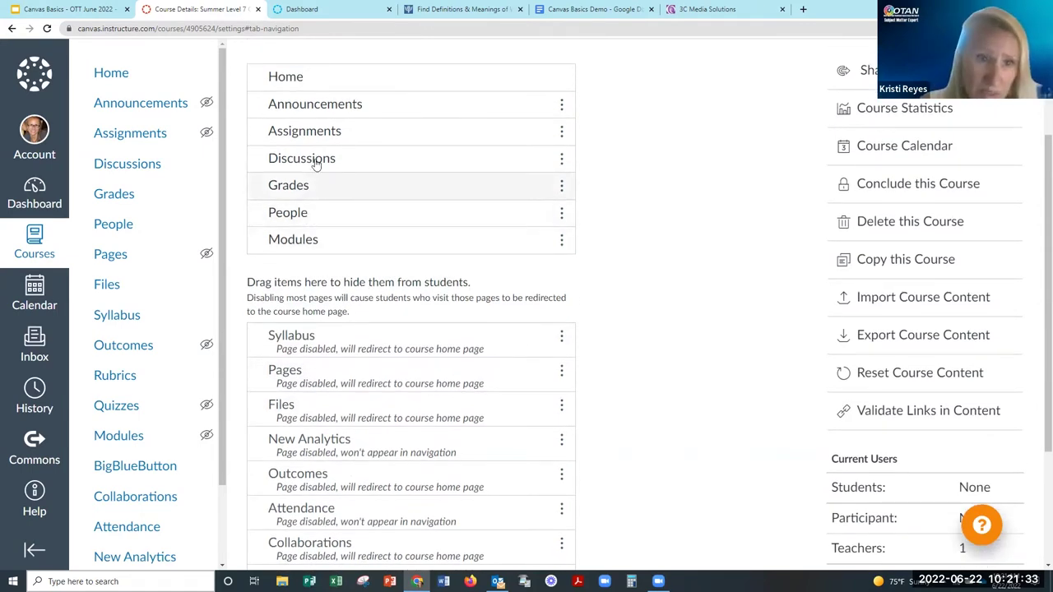
left_click_drag(314, 161, 341, 329)
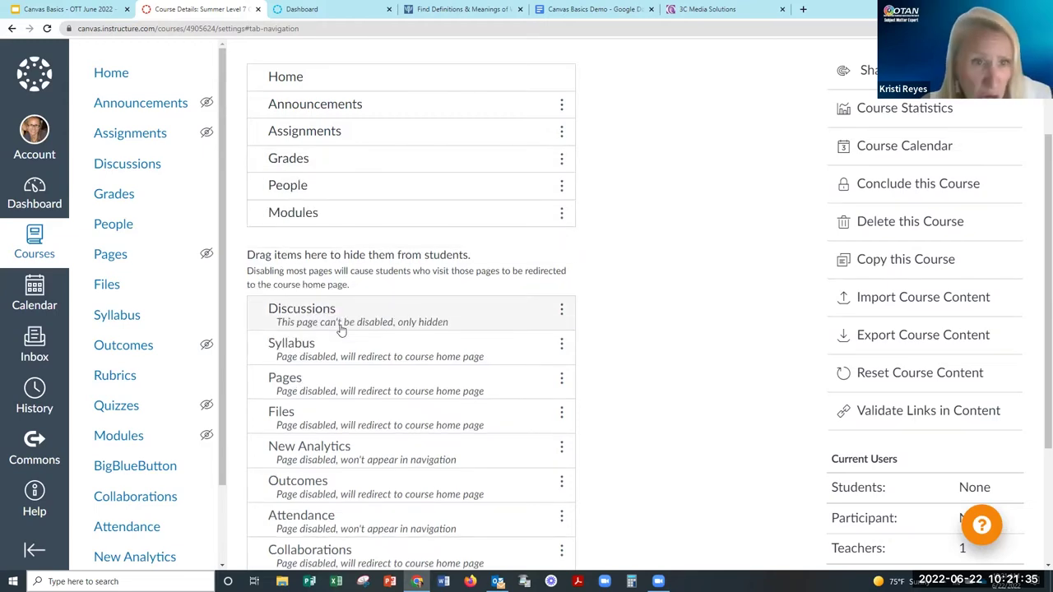
left_click_drag(357, 147, 356, 293)
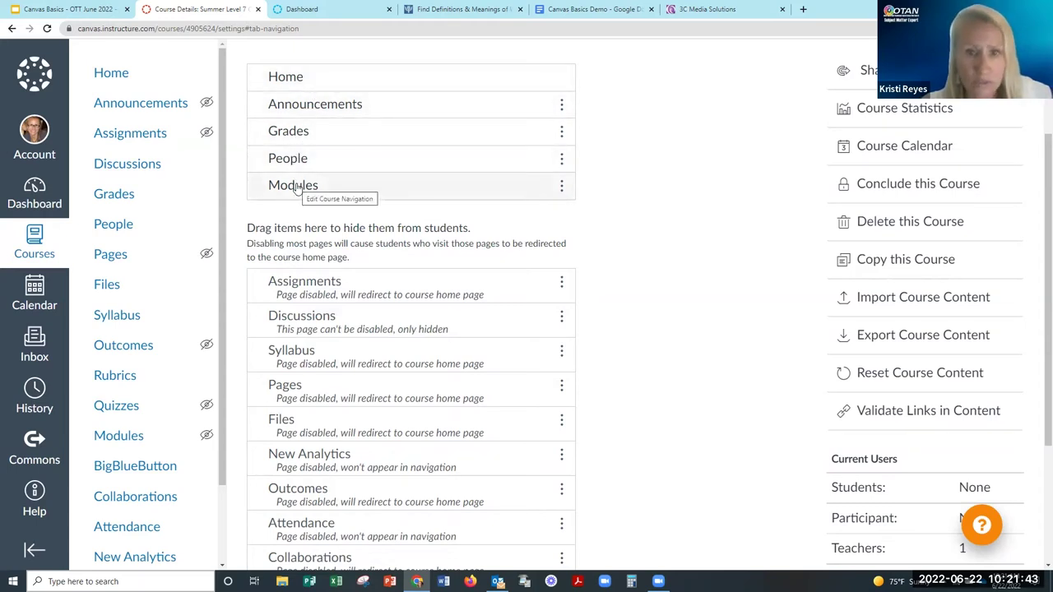
scroll(630, 288, "down", 3)
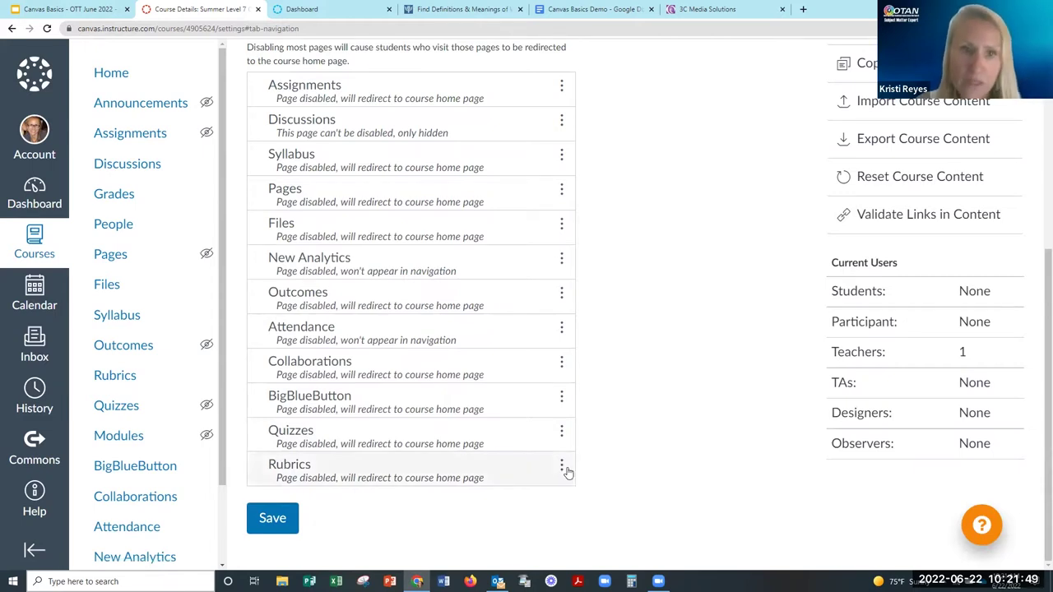
scroll(567, 487, "up", 5)
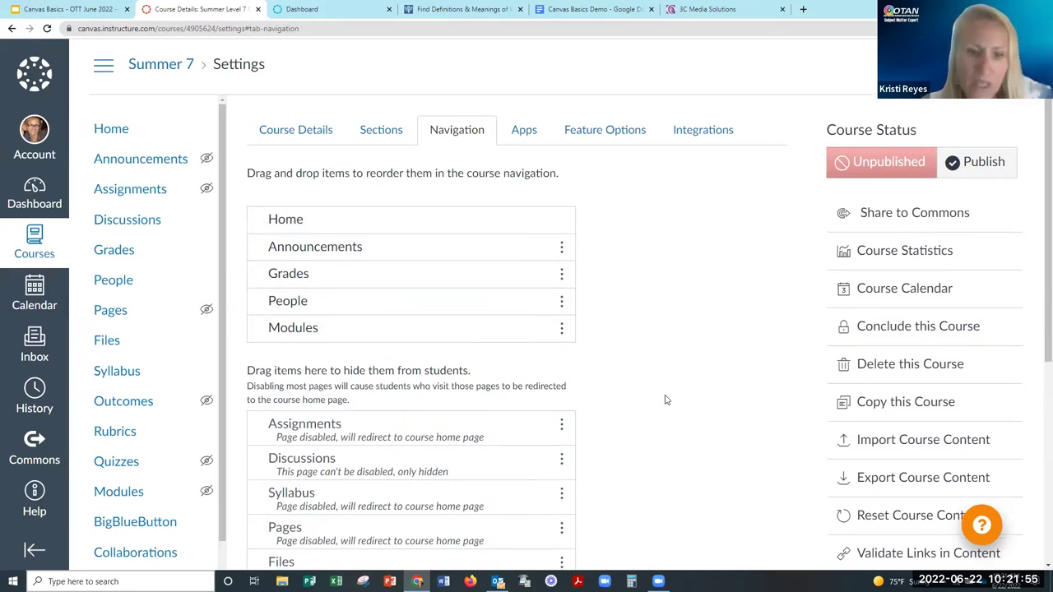
scroll(662, 399, "down", 5)
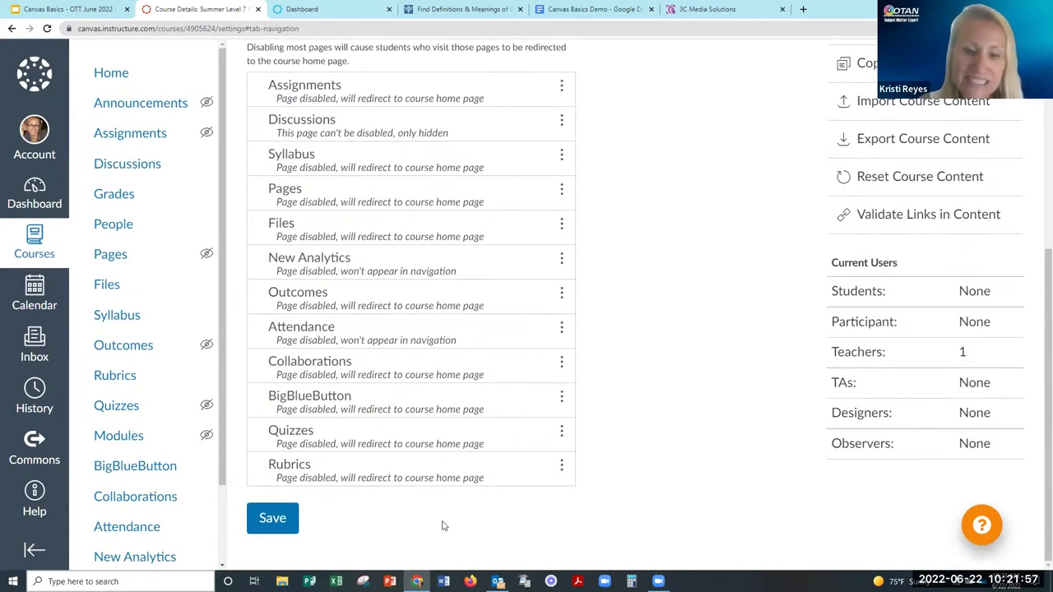
left_click(283, 521)
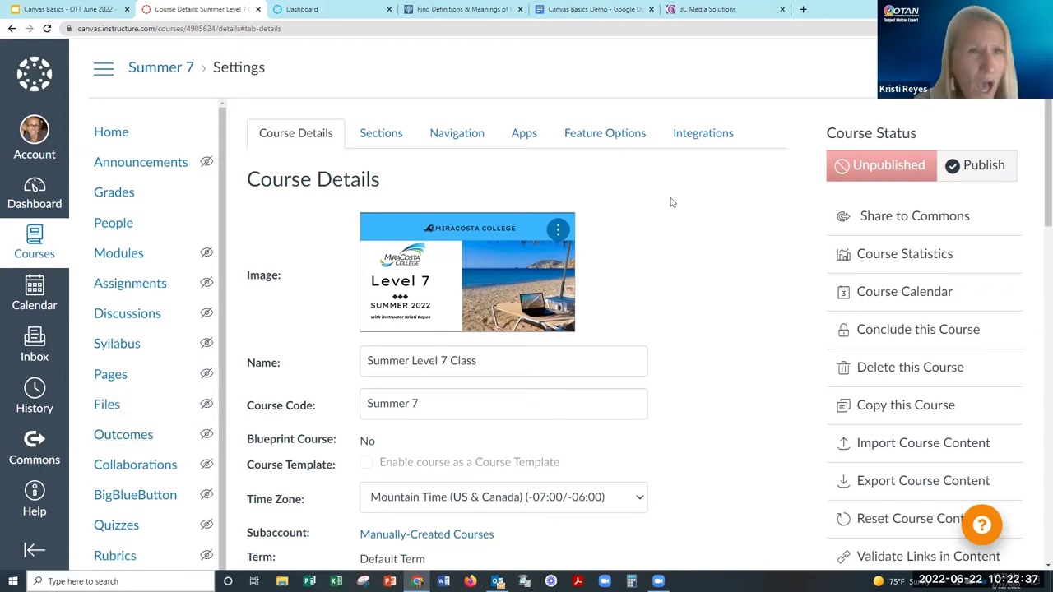
Browse the external apps available for the course in its settings.
left_click(529, 135)
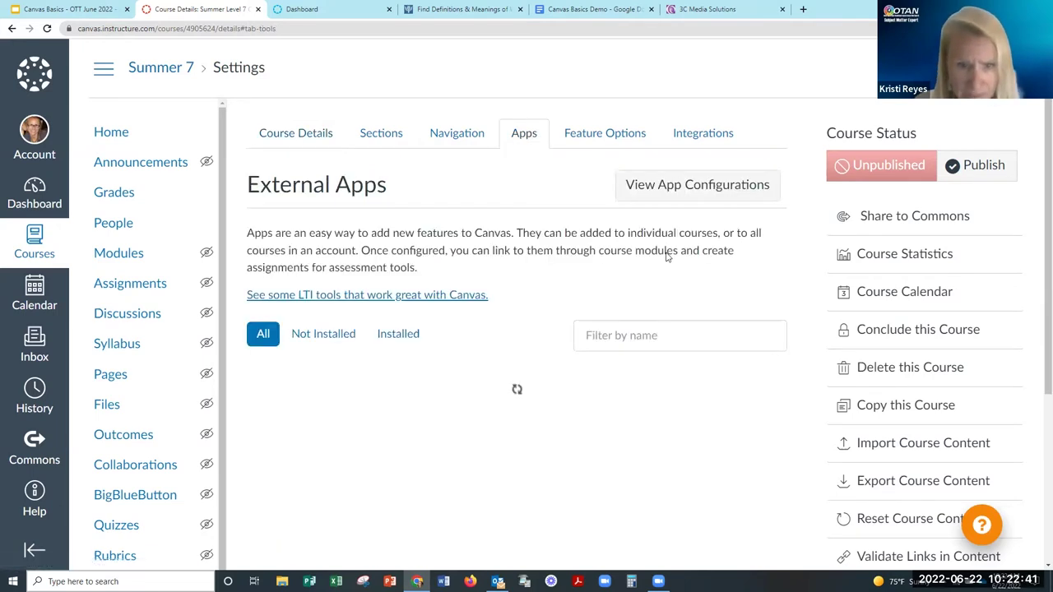
scroll(700, 425, "down", 3)
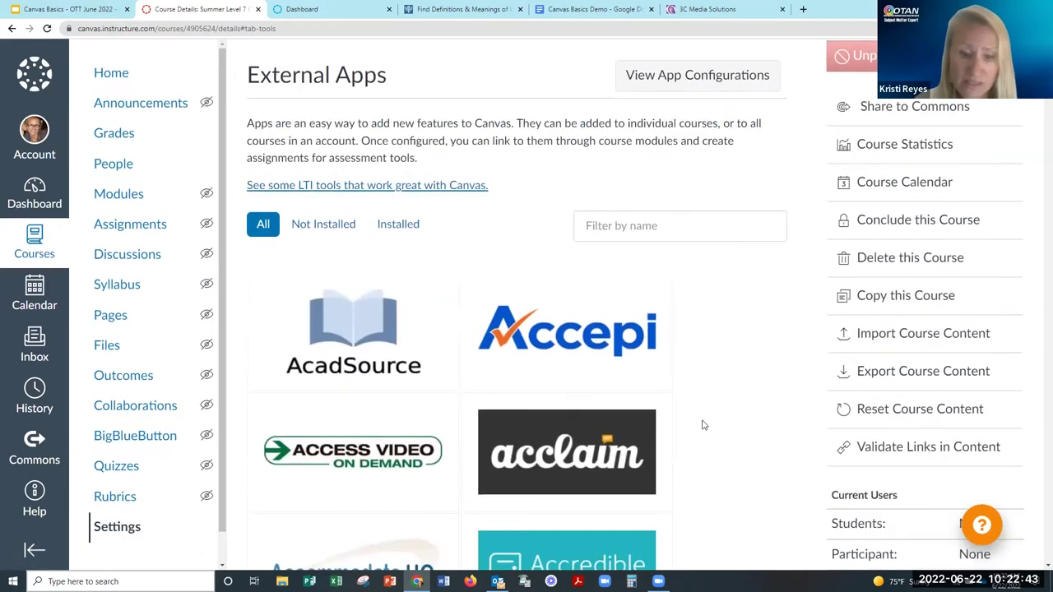
scroll(702, 422, "down", 6)
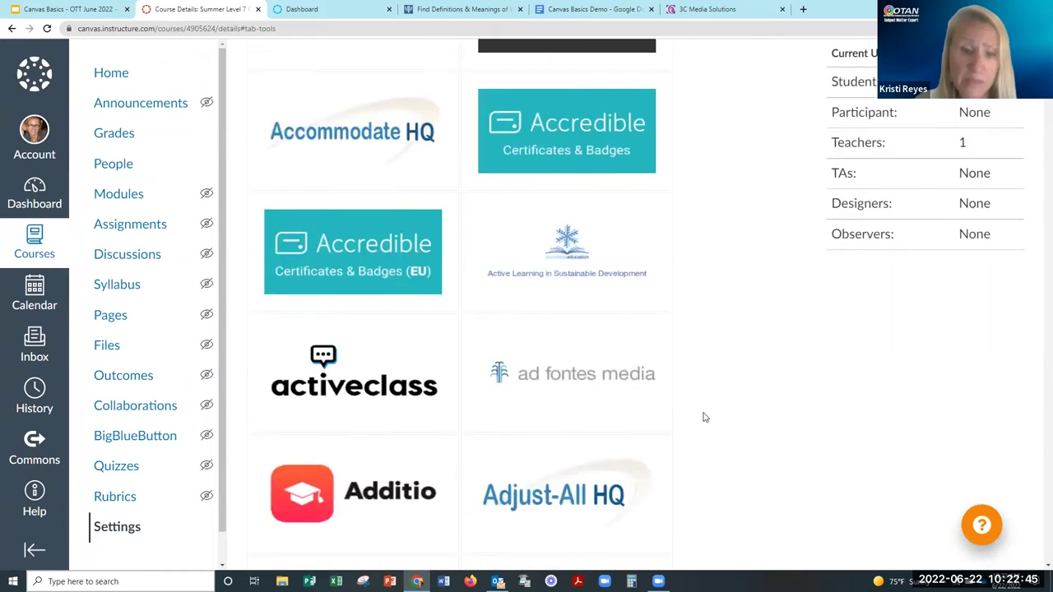
scroll(703, 417, "down", 1)
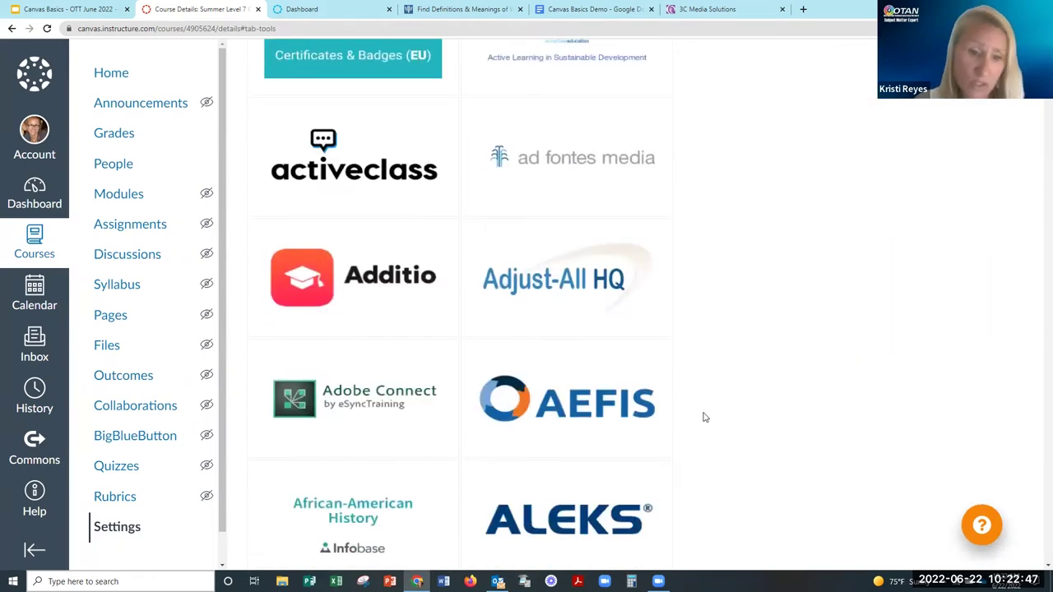
scroll(703, 418, "down", 5)
scroll(705, 414, "down", 5)
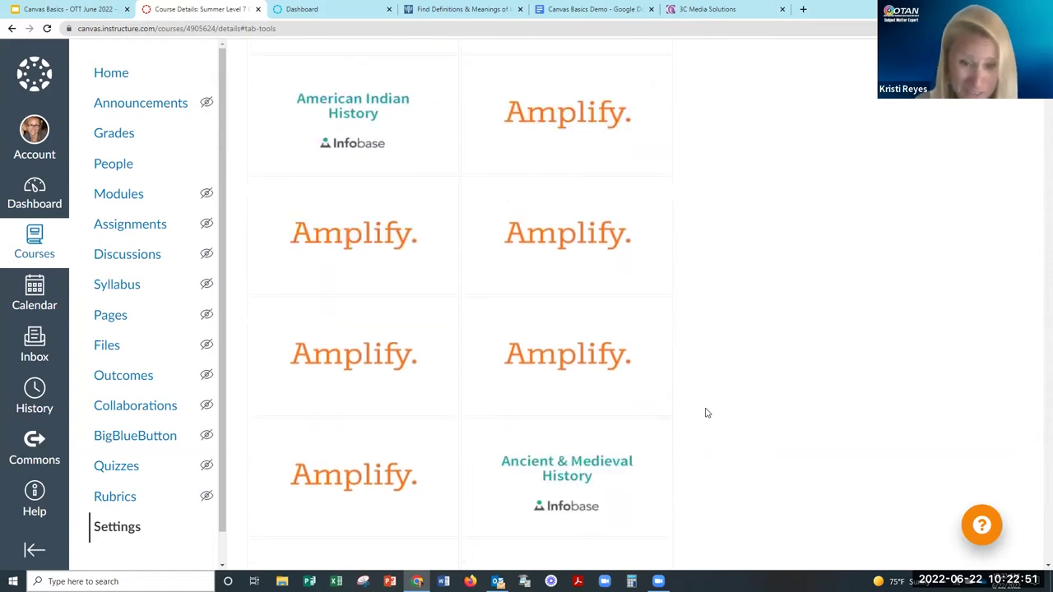
scroll(705, 411, "up", 10)
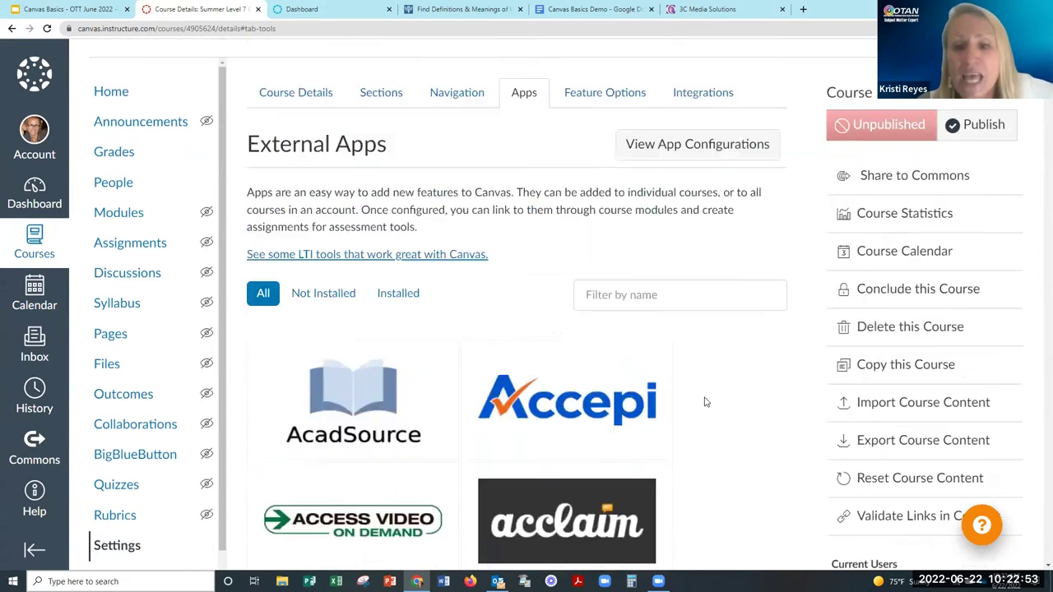
Filter the external apps by "redirect" and start adding the Redirect Tool to the course.
left_click(611, 335)
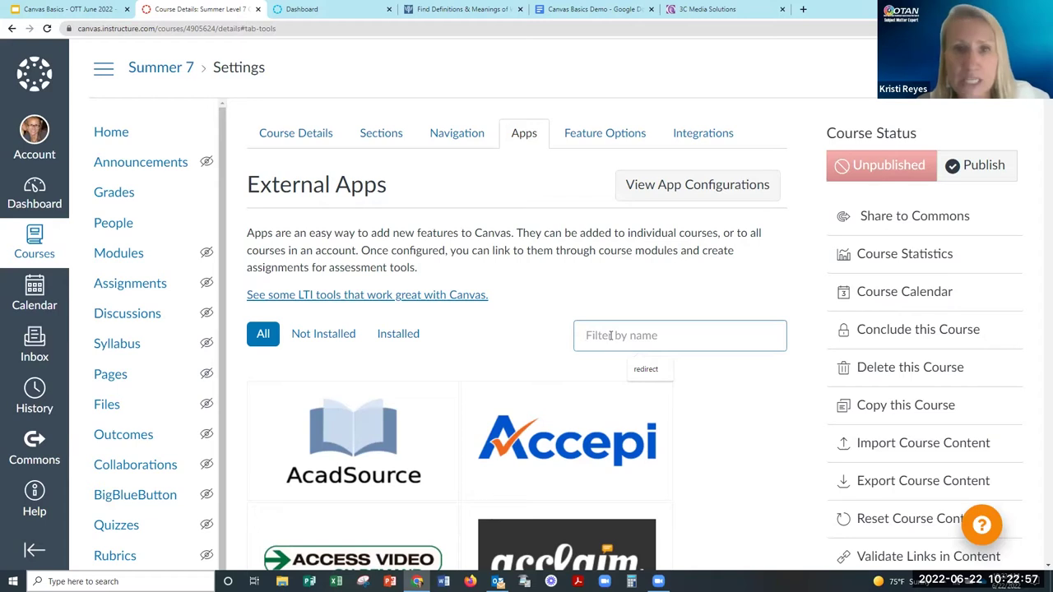
left_click(638, 370)
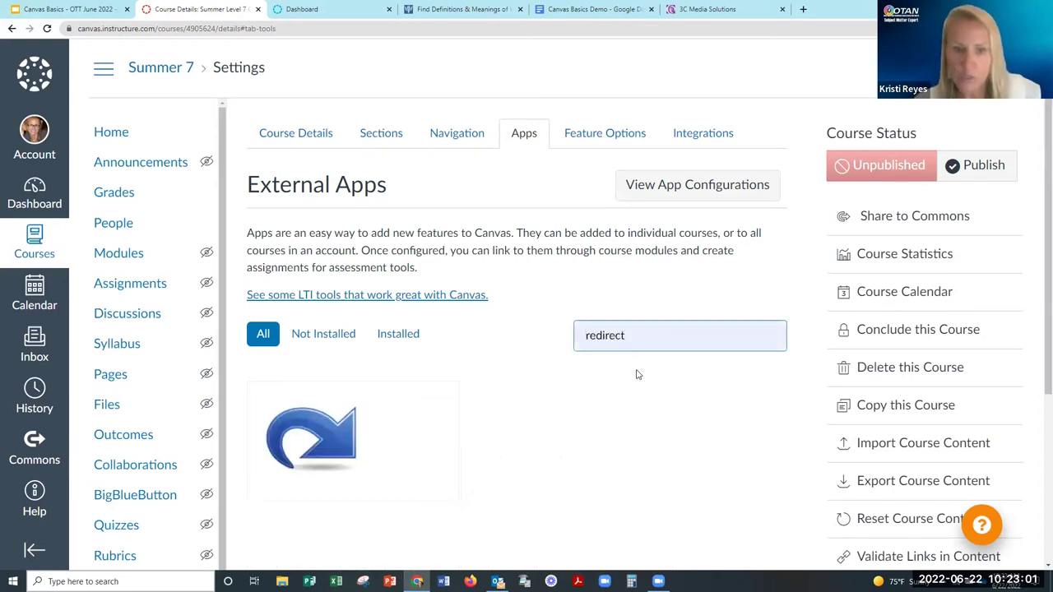
mouse_move(308, 452)
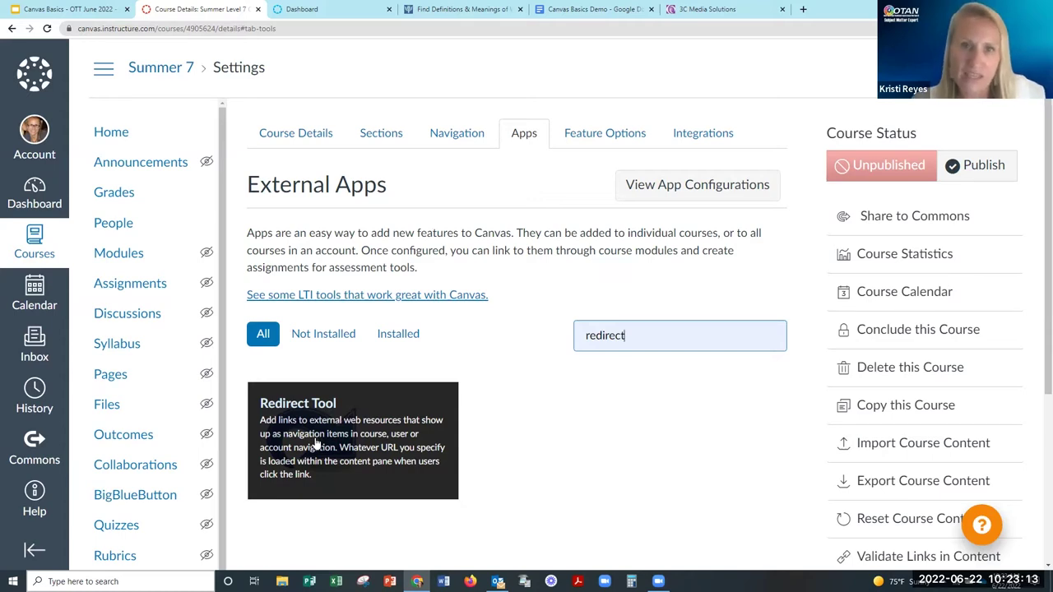
left_click(315, 444)
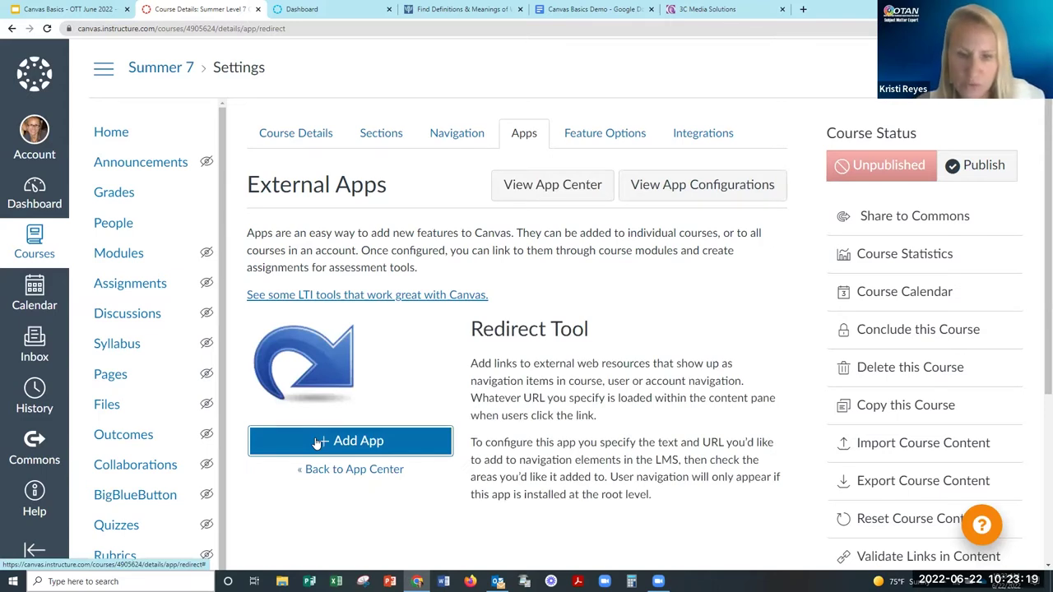
left_click(343, 443)
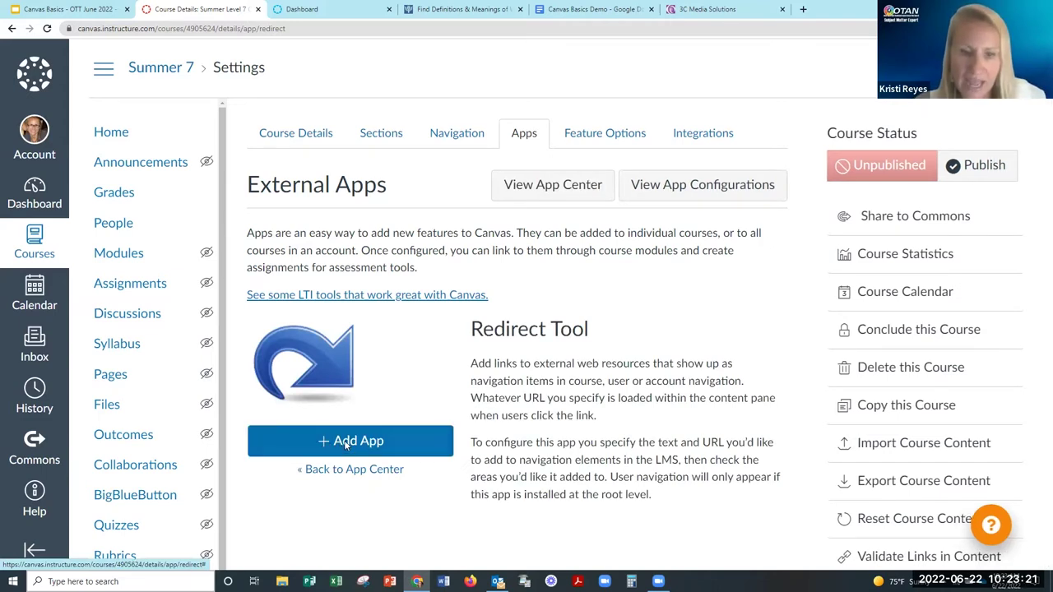
Copy the web address of the Britannica Dictionary page, close that page and return to the course's Add App dialog.
left_click(487, 9)
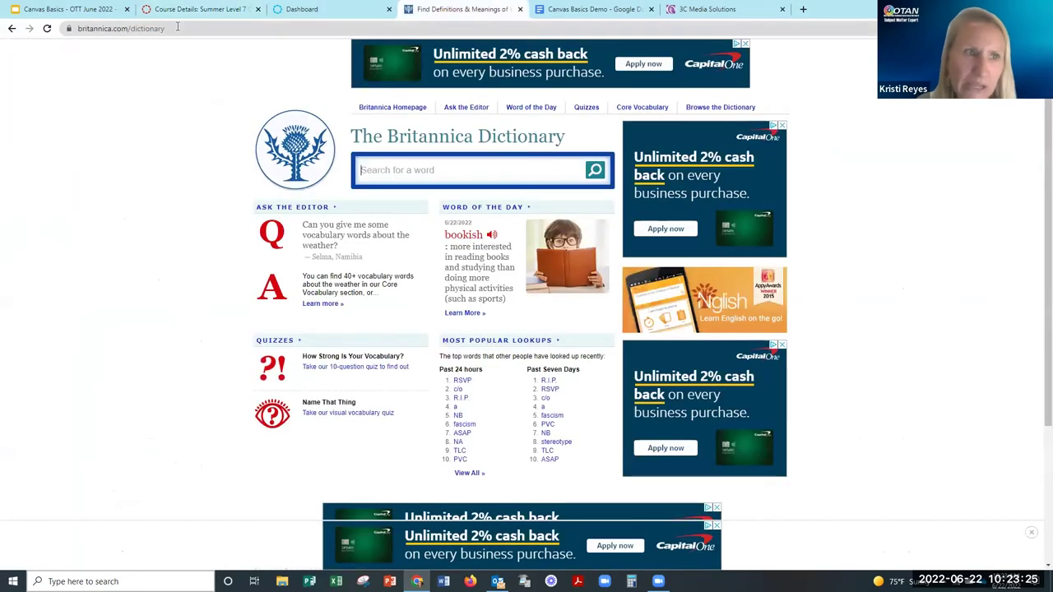
left_click(177, 28)
key("ctrl+c")
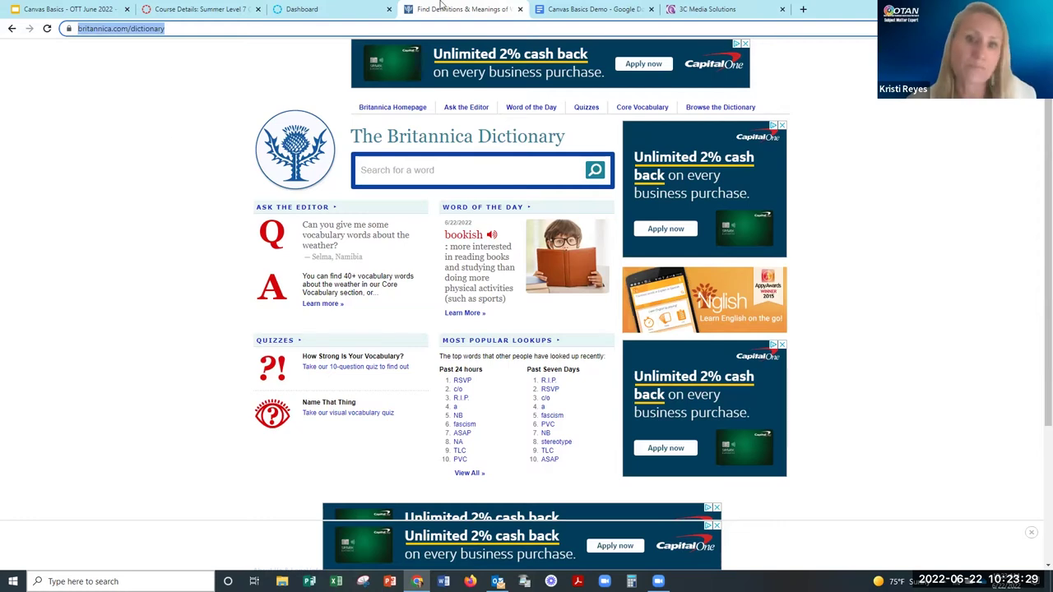
left_click(520, 9)
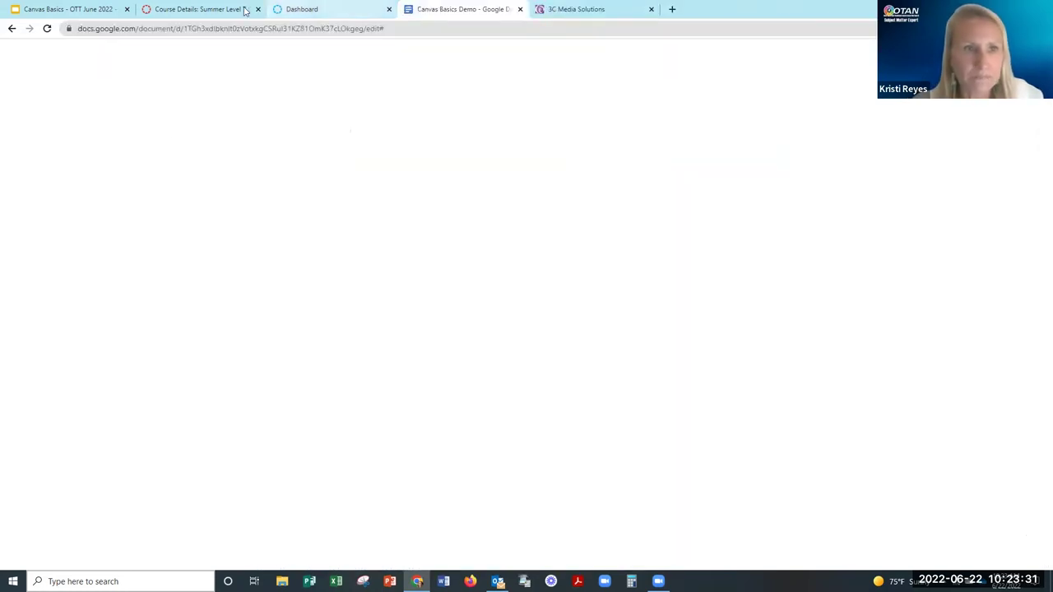
left_click(194, 9)
left_click(476, 297)
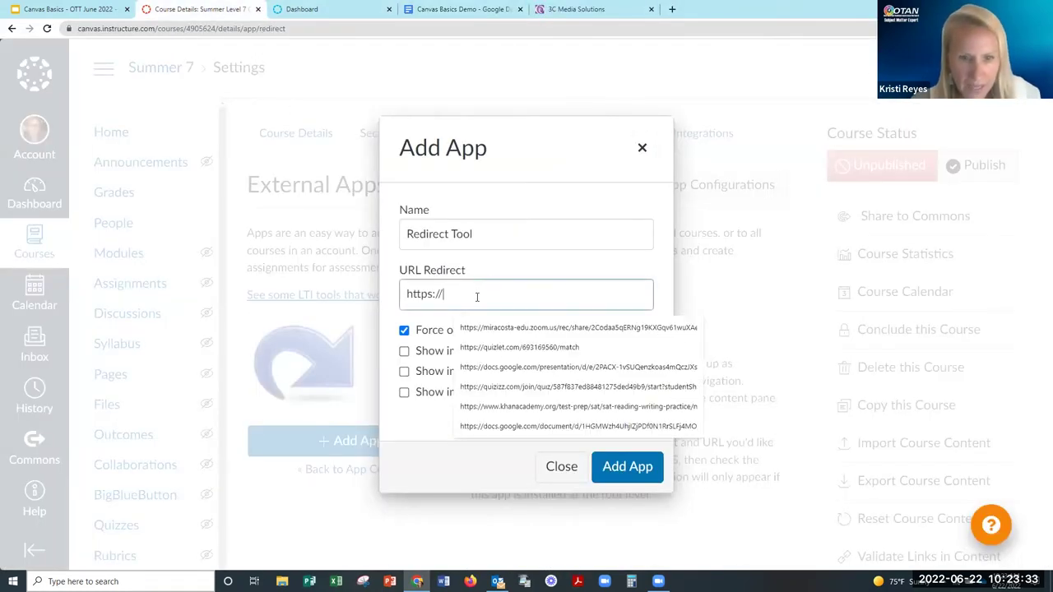
left_click_drag(476, 297, 273, 271)
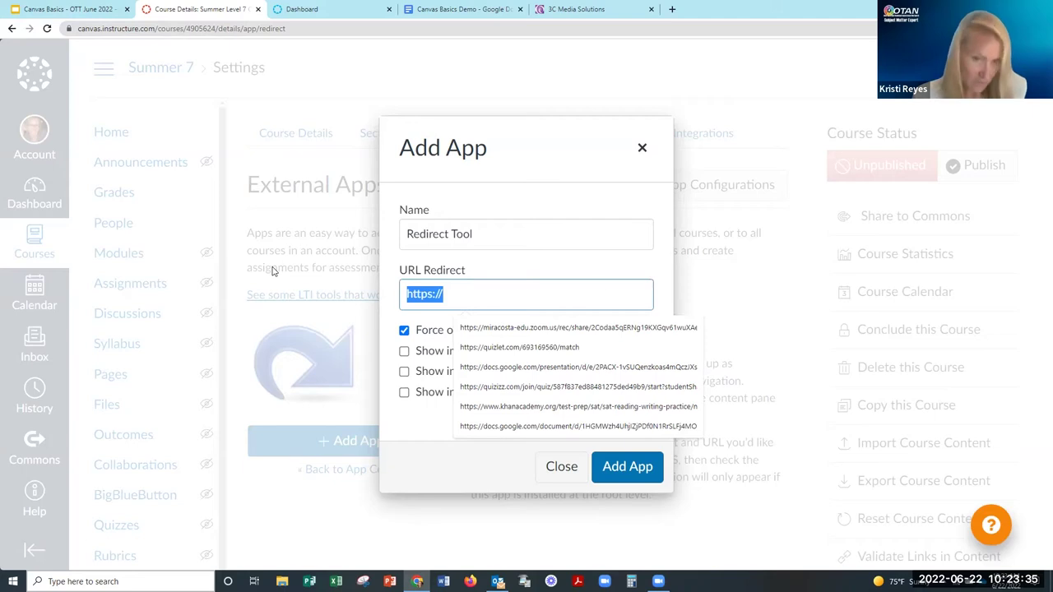
key("ctrl+v")
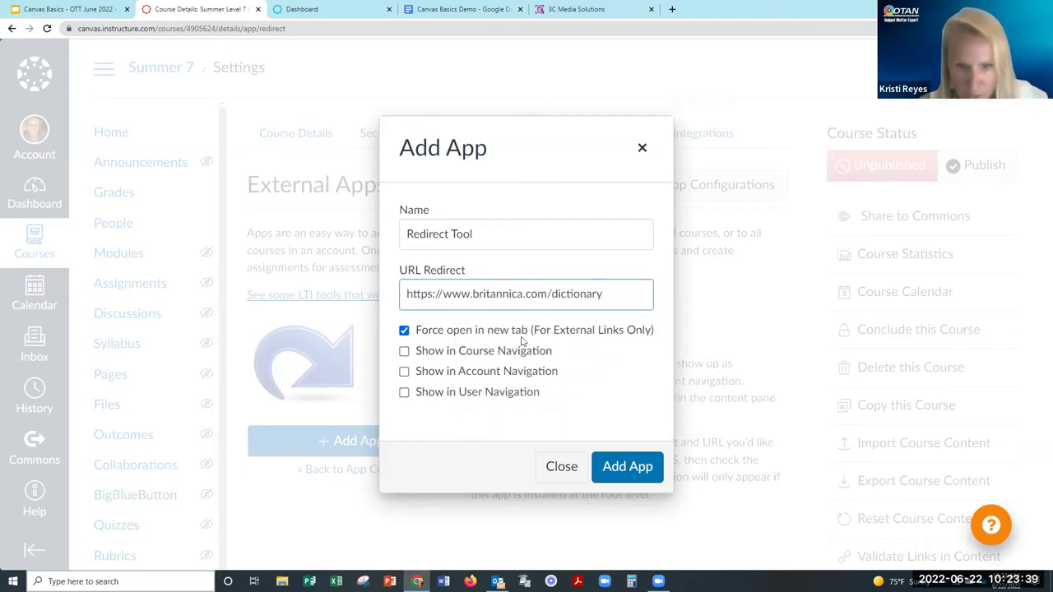
left_click(404, 351)
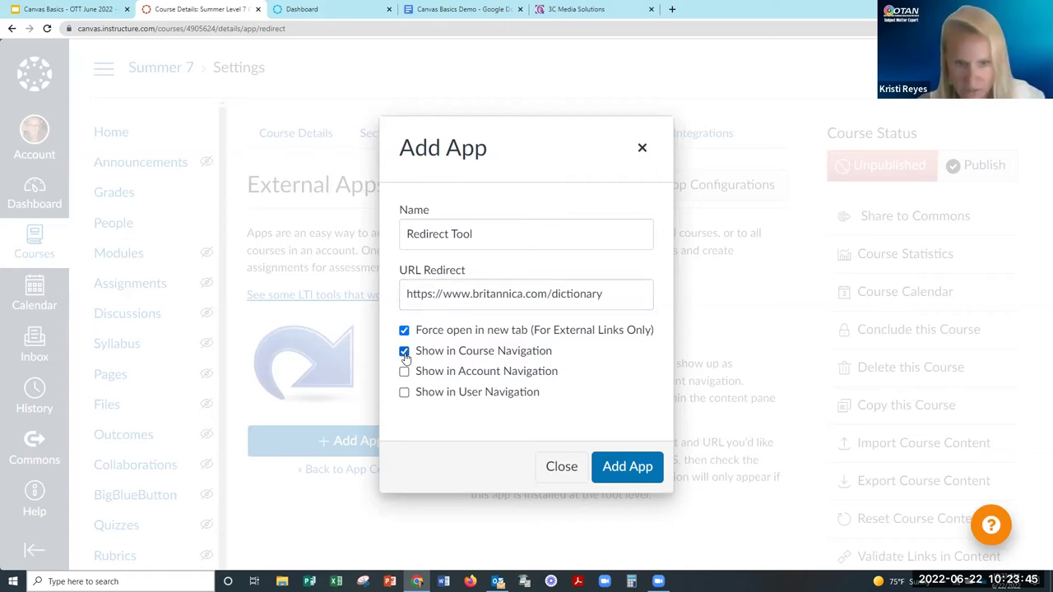
left_click(629, 476)
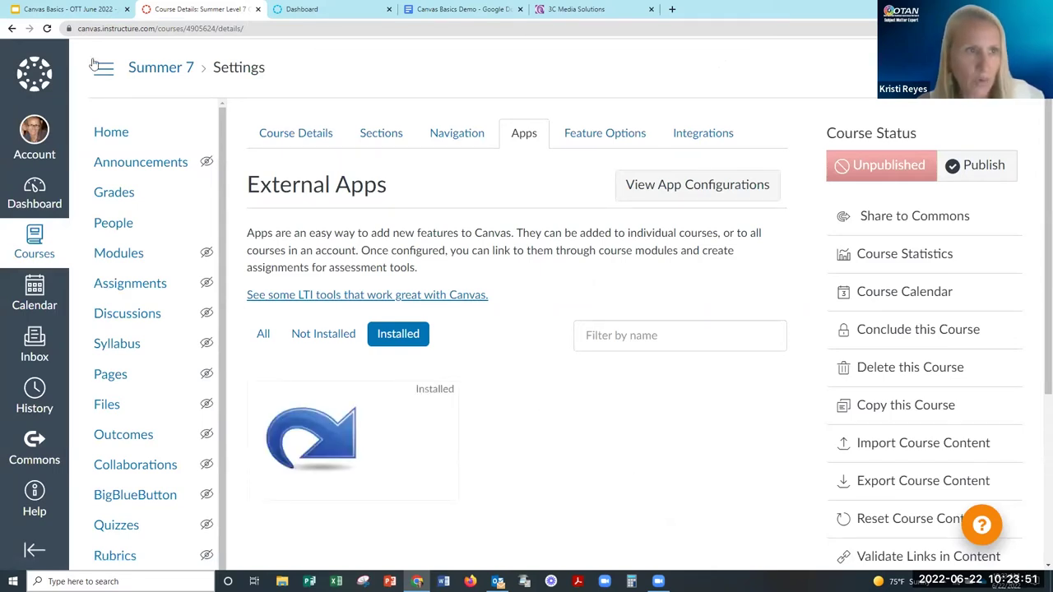
left_click(47, 29)
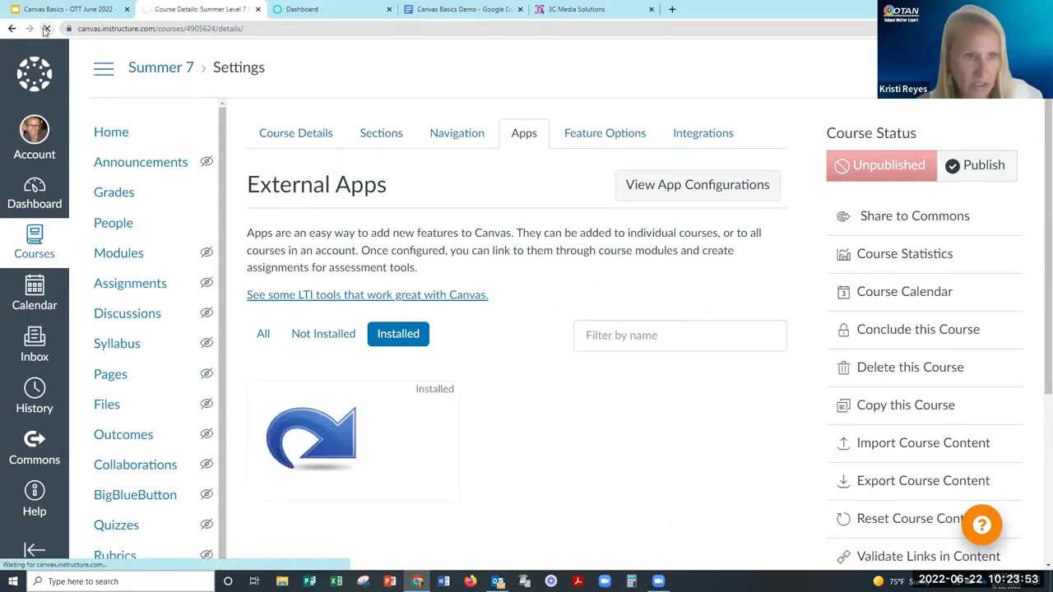
scroll(190, 314, "down", 1)
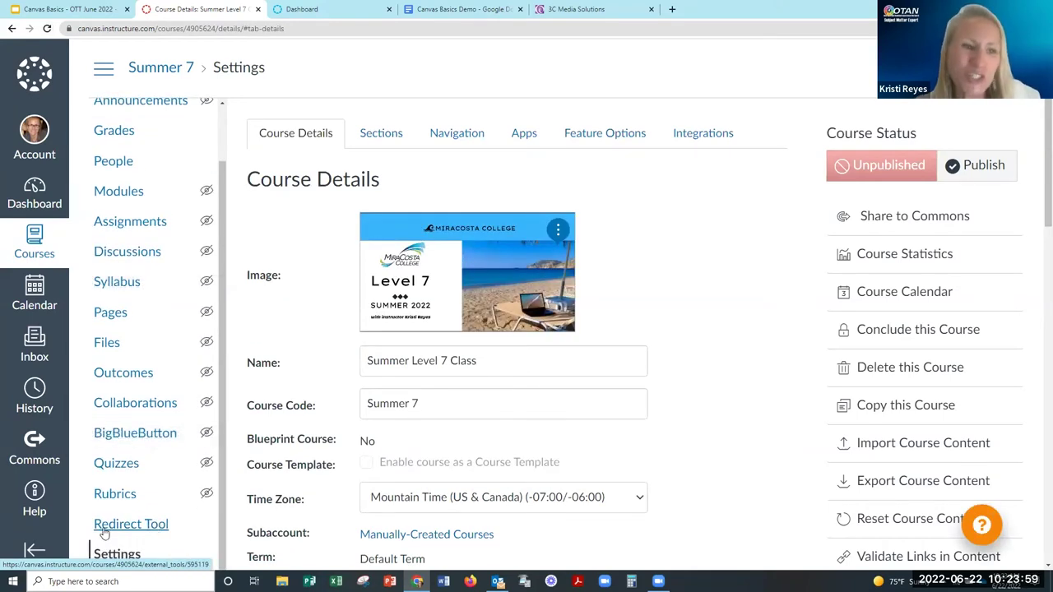
Filter the course's external apps by "redirect" and start adding another Redirect Tool.
left_click(522, 137)
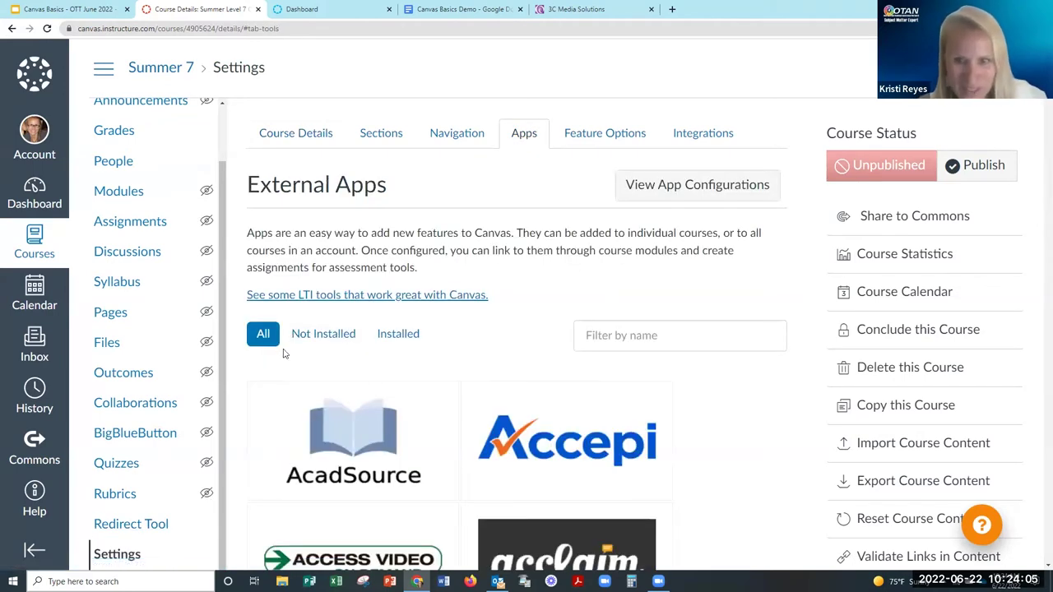
left_click(599, 329)
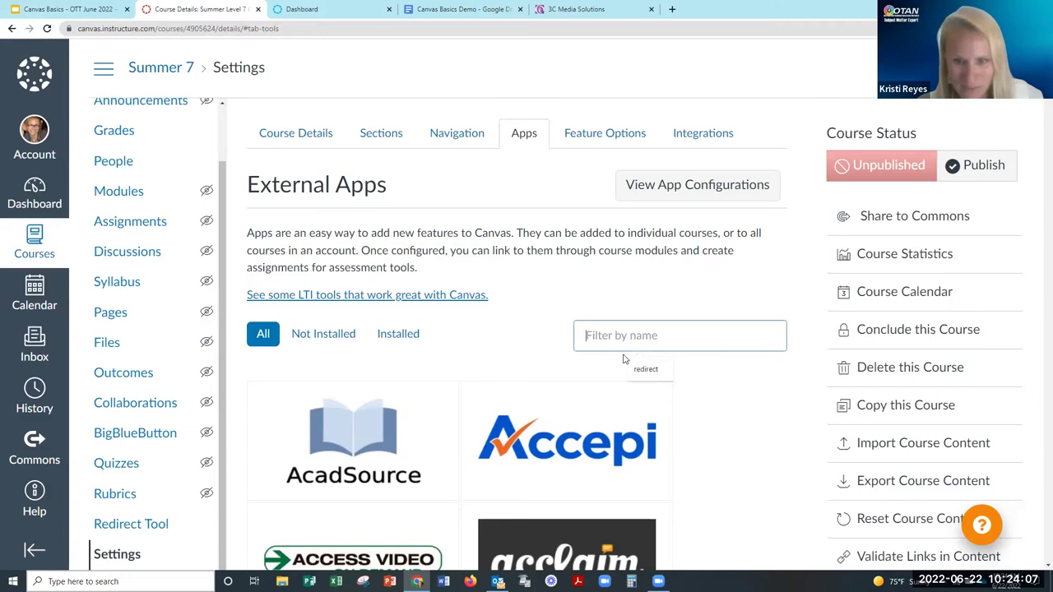
left_click(646, 369)
left_click(278, 428)
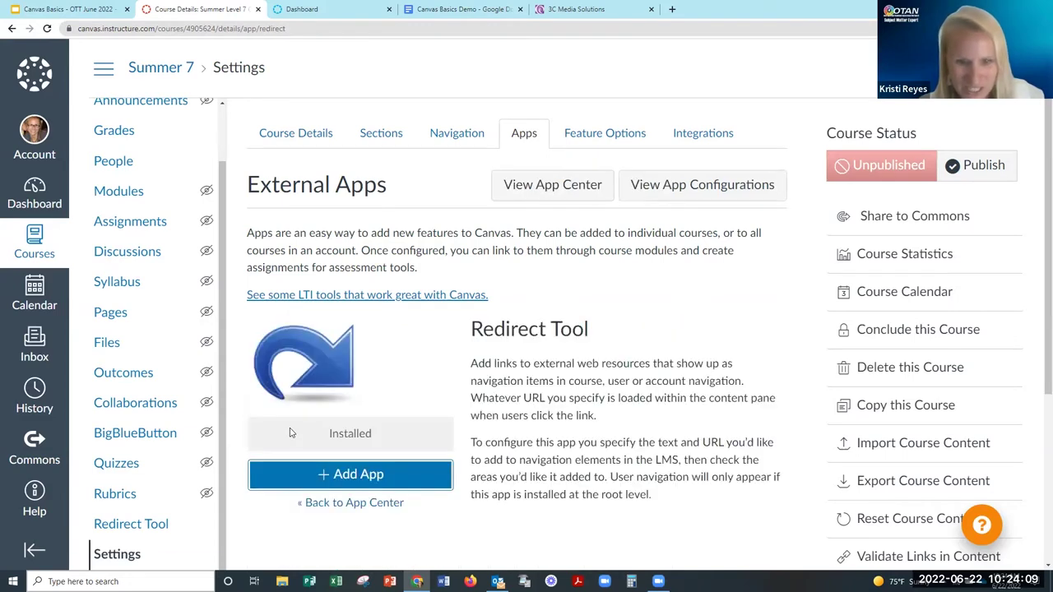
left_click(335, 475)
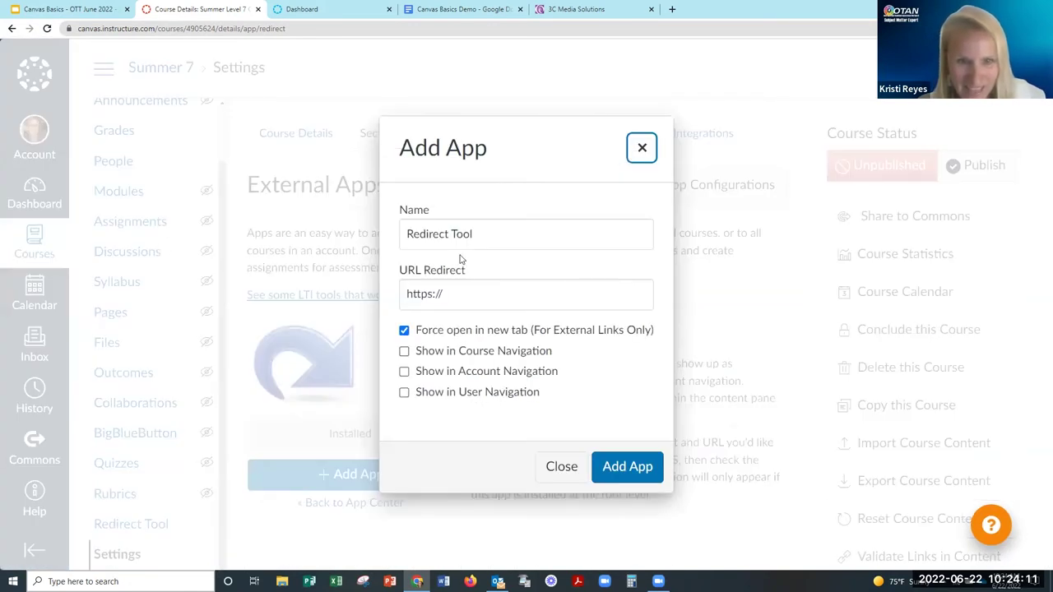
left_click_drag(473, 233, 355, 234)
type("Br")
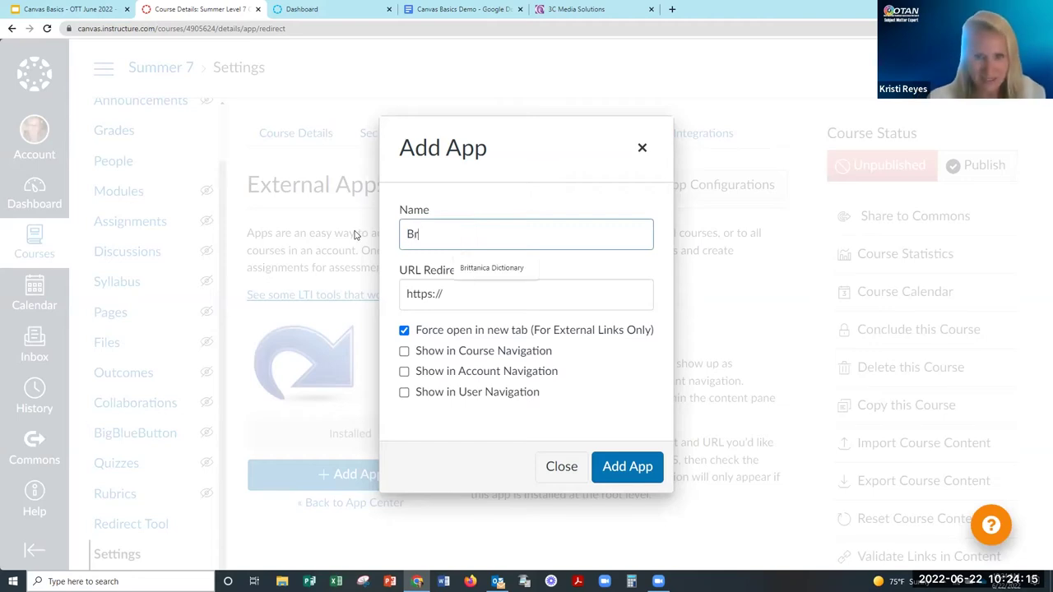
left_click(466, 276)
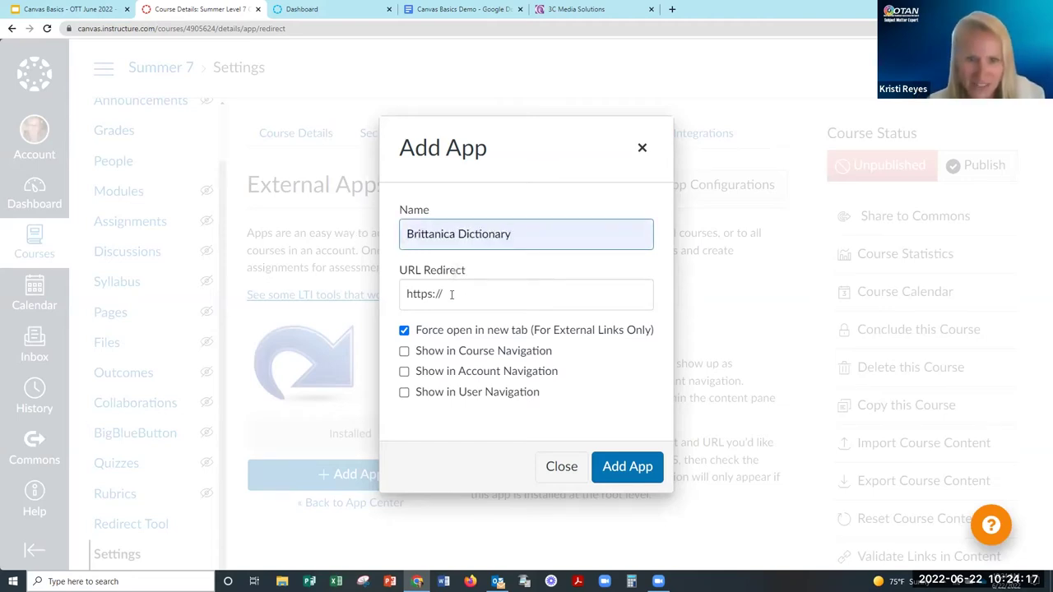
triple_click(451, 294)
key("ctrl+v")
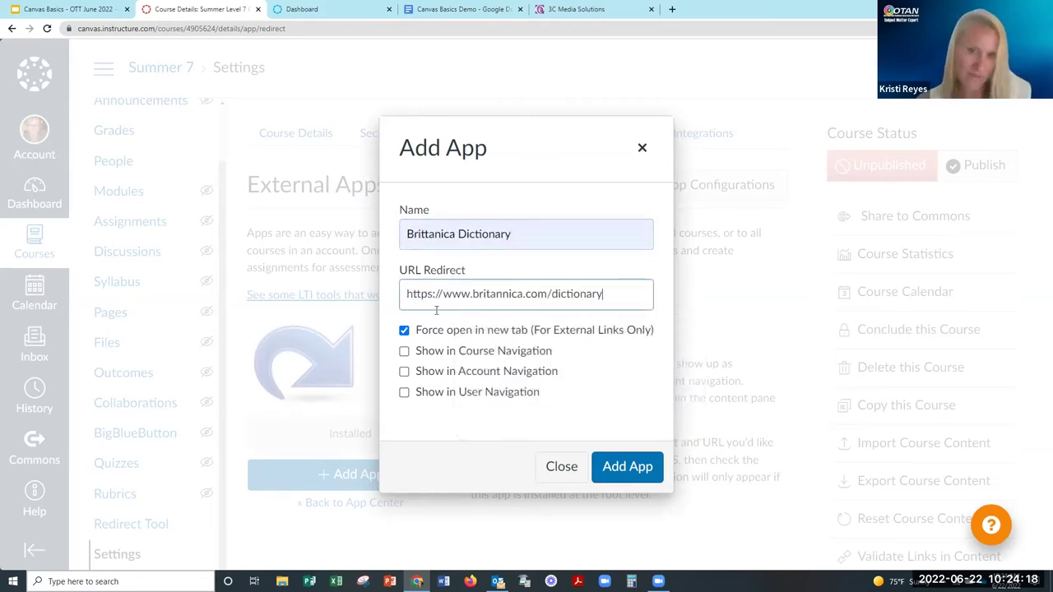
left_click(643, 475)
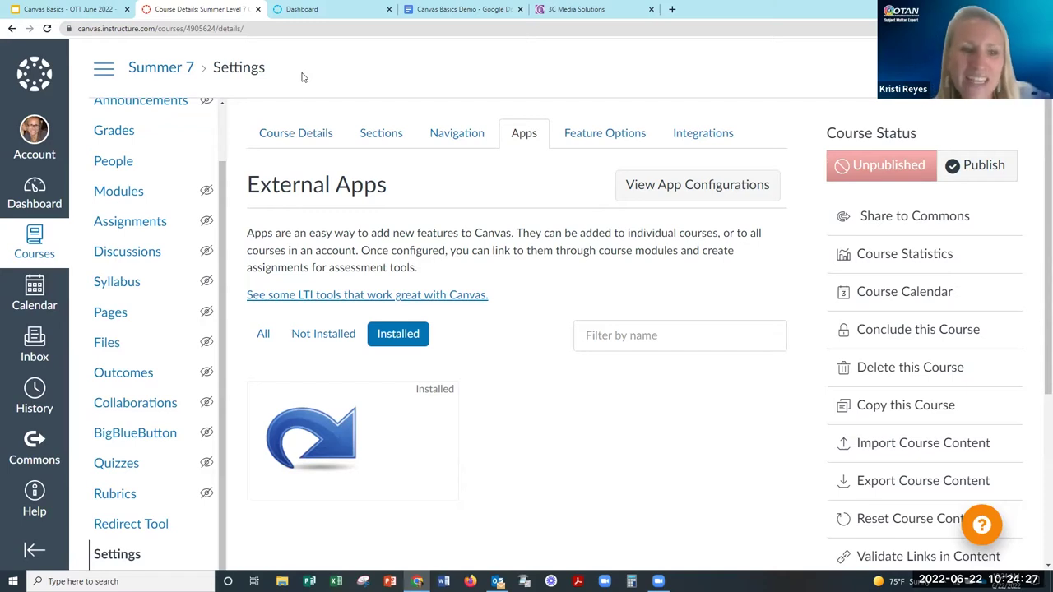
Examine the Copy a Canvas Course import options and the selectable source courses, then return to the course home page.
scroll(136, 190, "up", 2)
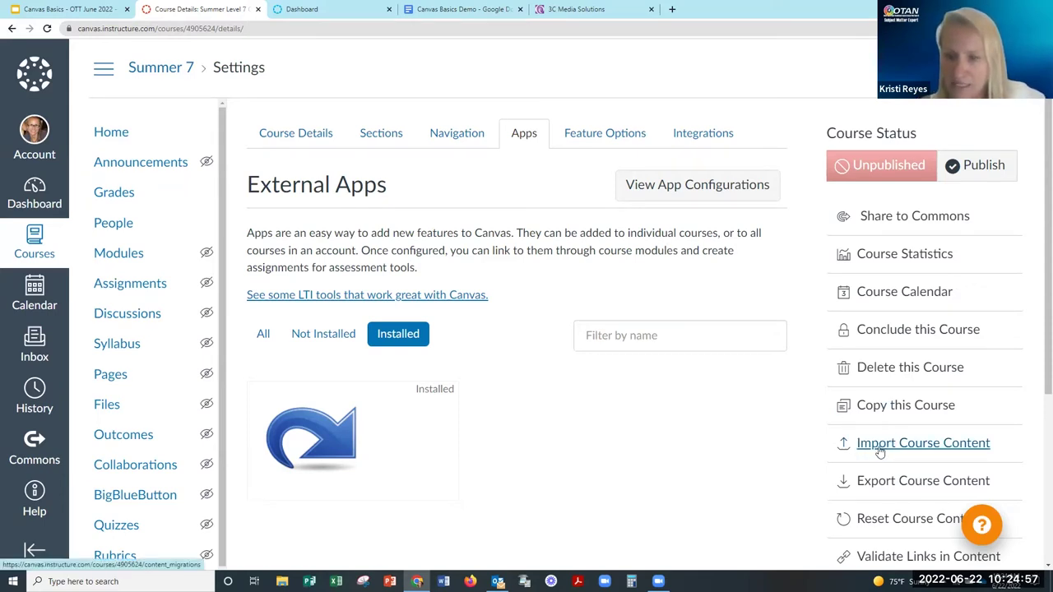
left_click(924, 445)
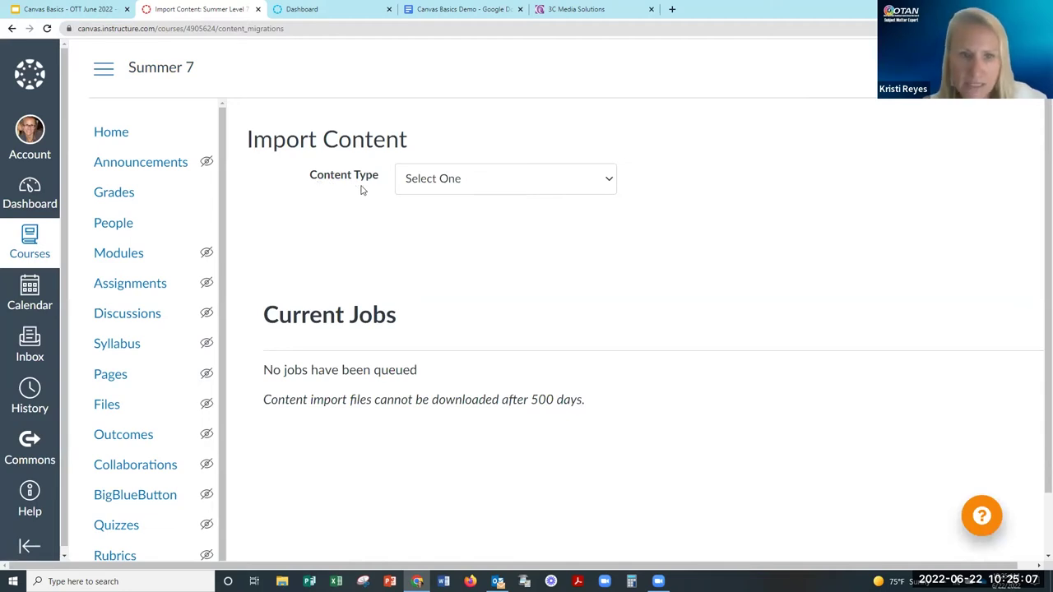
left_click(613, 185)
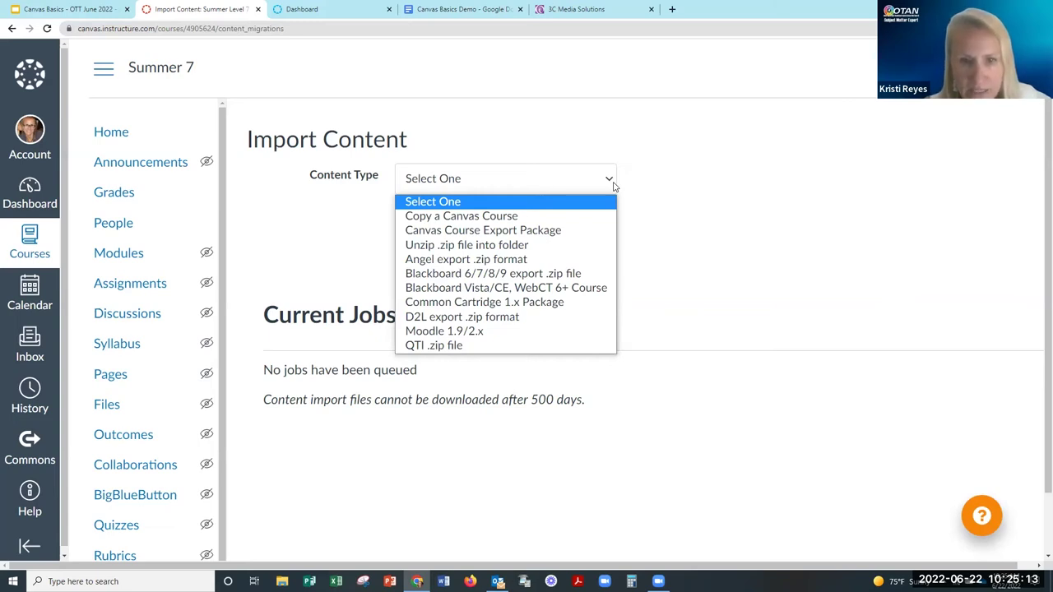
left_click(538, 217)
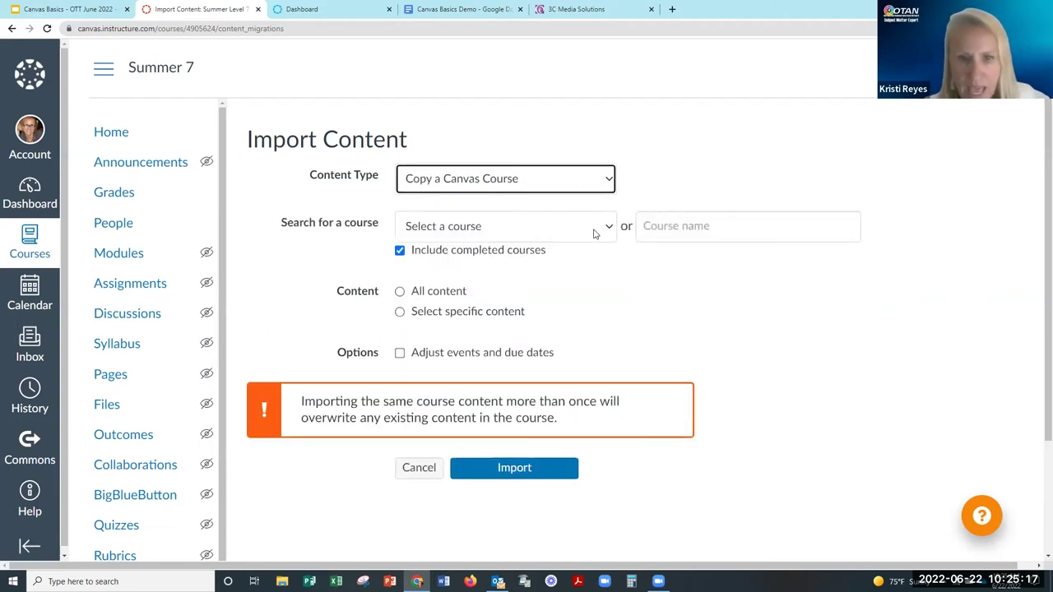
left_click(594, 232)
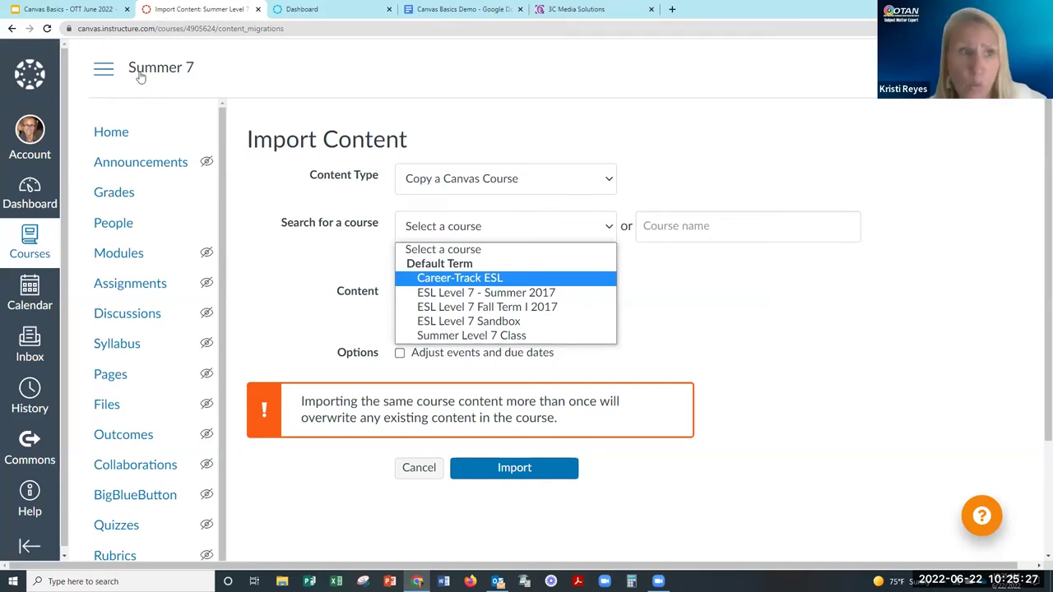
left_click(11, 29)
left_click(11, 30)
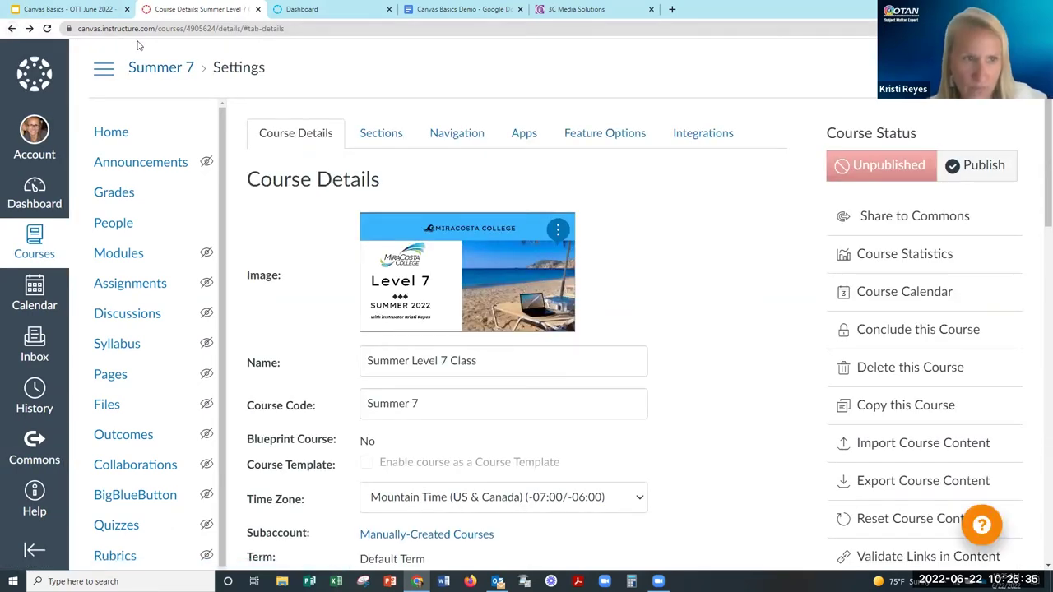
left_click(125, 138)
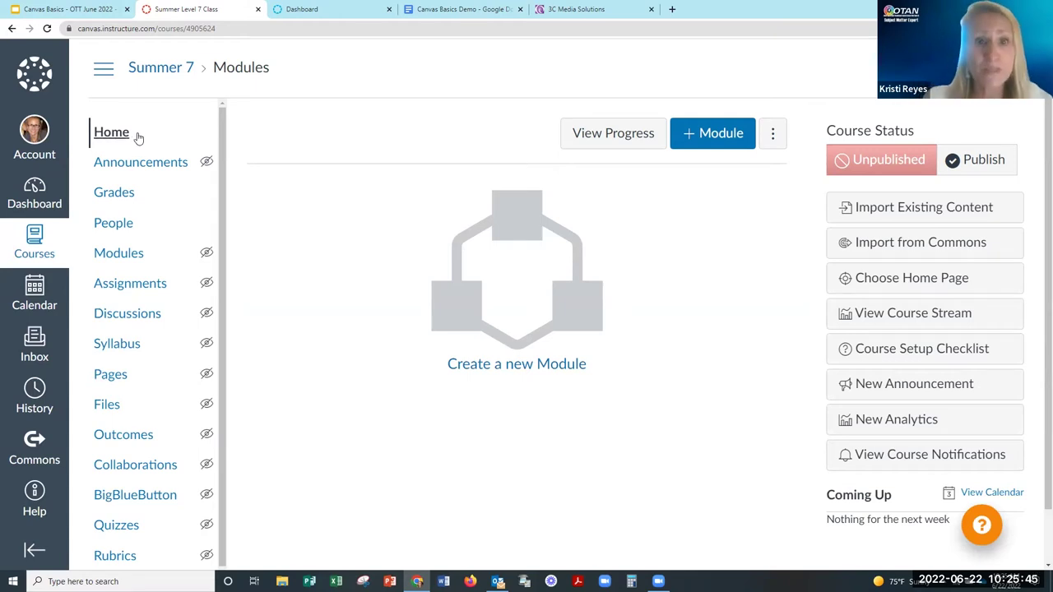
Switch to the Canvas Basics Demo document, place it beside the course tab, and review its sample front page and module content.
left_click_drag(442, 11, 329, 9)
scroll(365, 292, "up", 3)
scroll(365, 292, "up", 15)
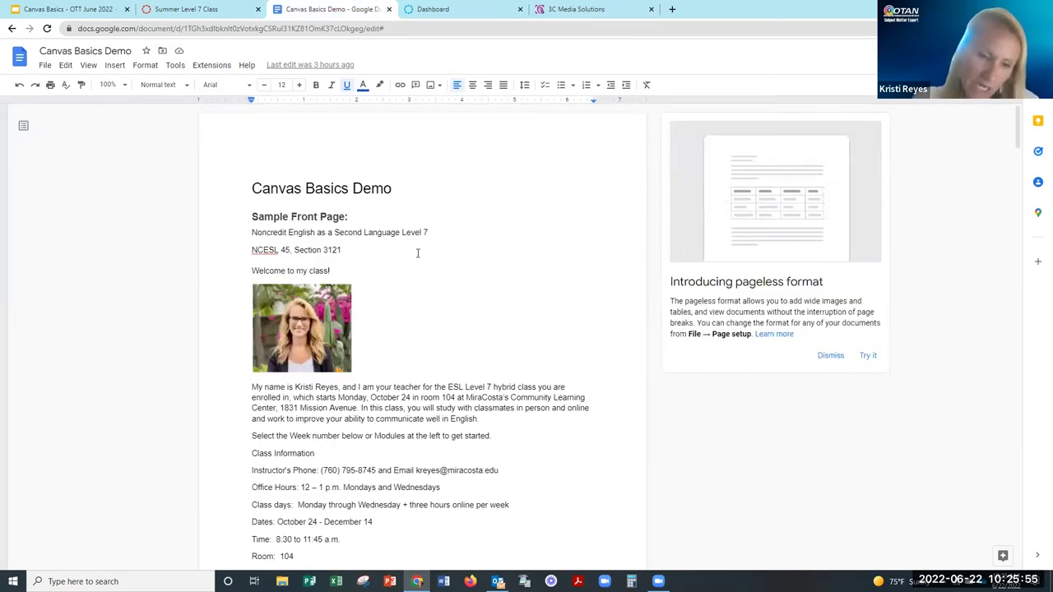
scroll(417, 253, "down", 5)
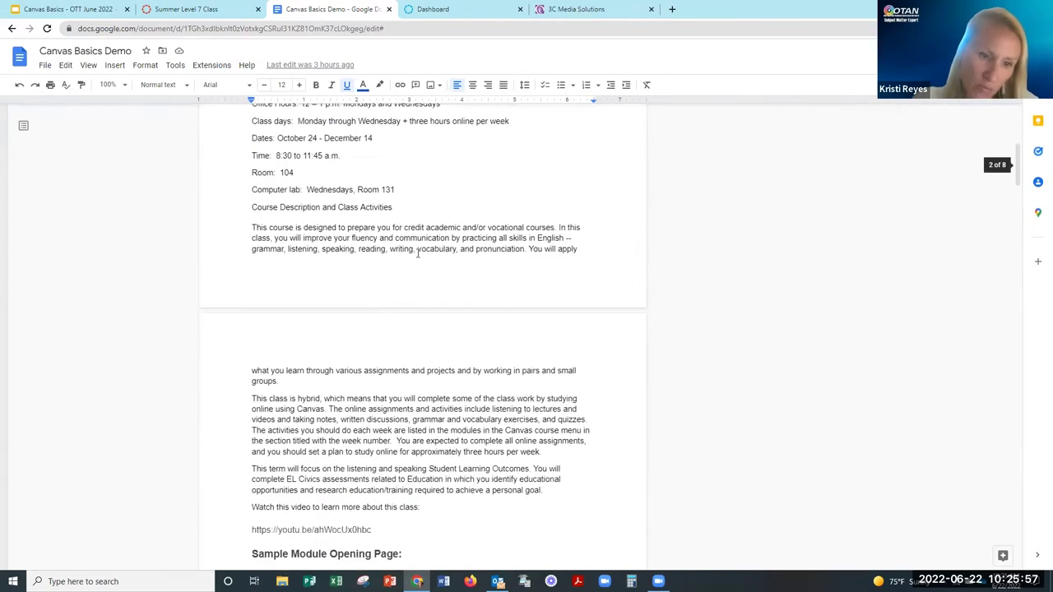
scroll(417, 253, "down", 1)
scroll(417, 253, "up", 4)
scroll(417, 254, "up", 3)
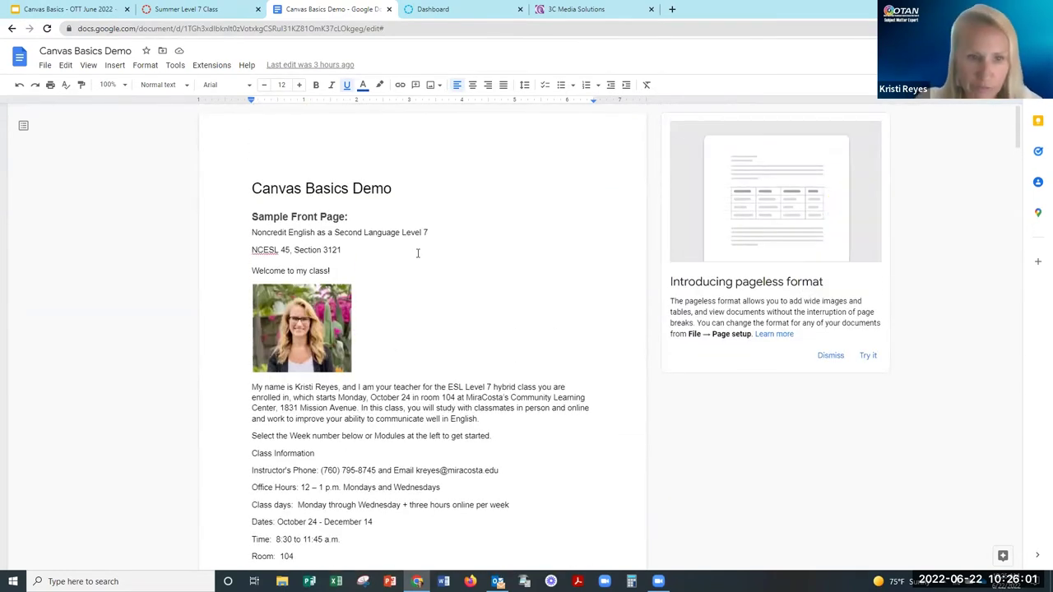
scroll(418, 253, "down", 1)
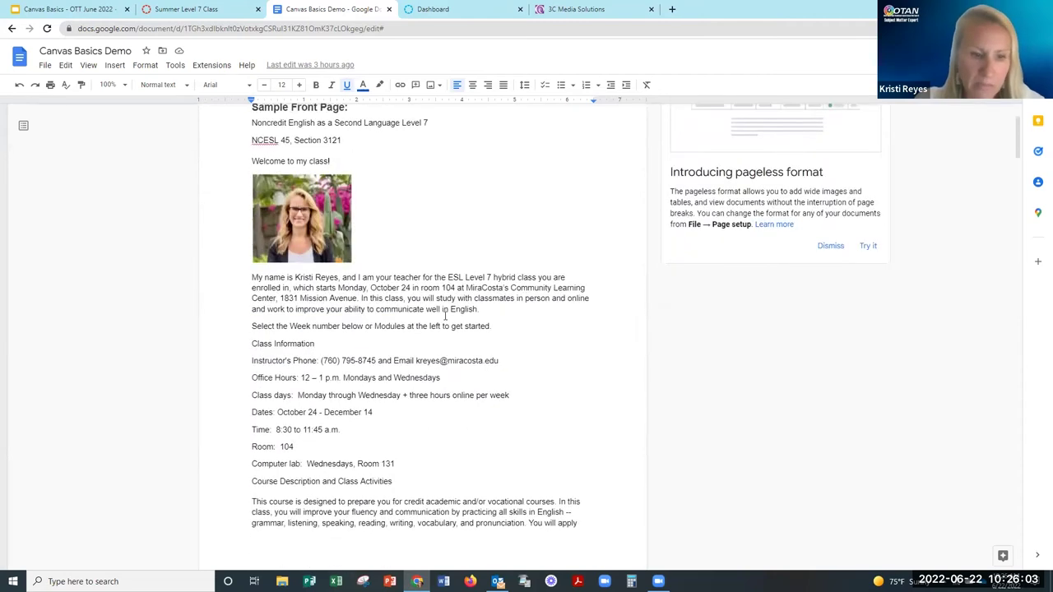
scroll(445, 321, "down", 5)
scroll(399, 379, "down", 3)
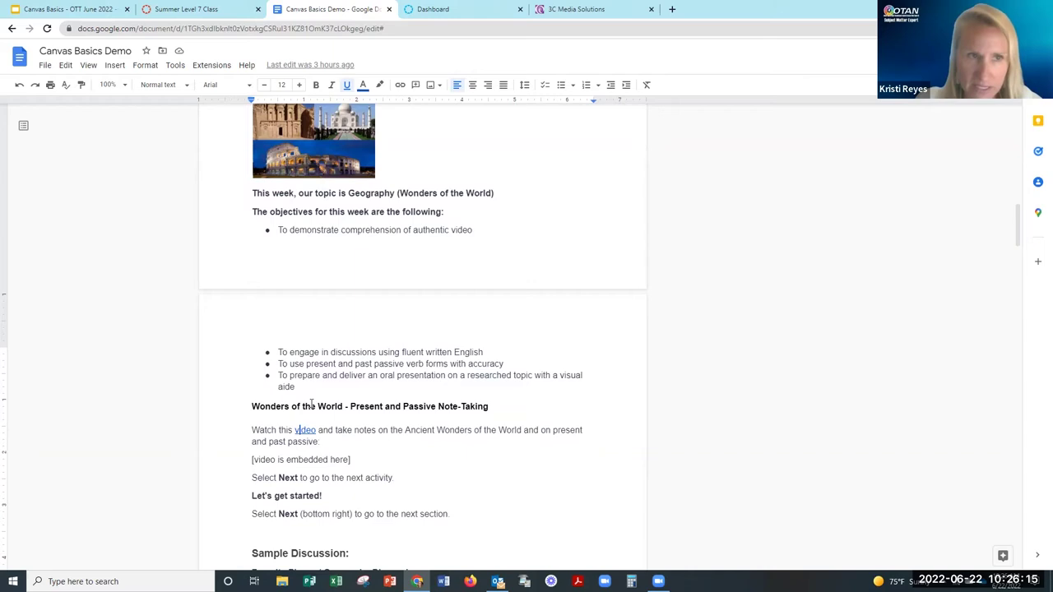
scroll(311, 403, "up", 5)
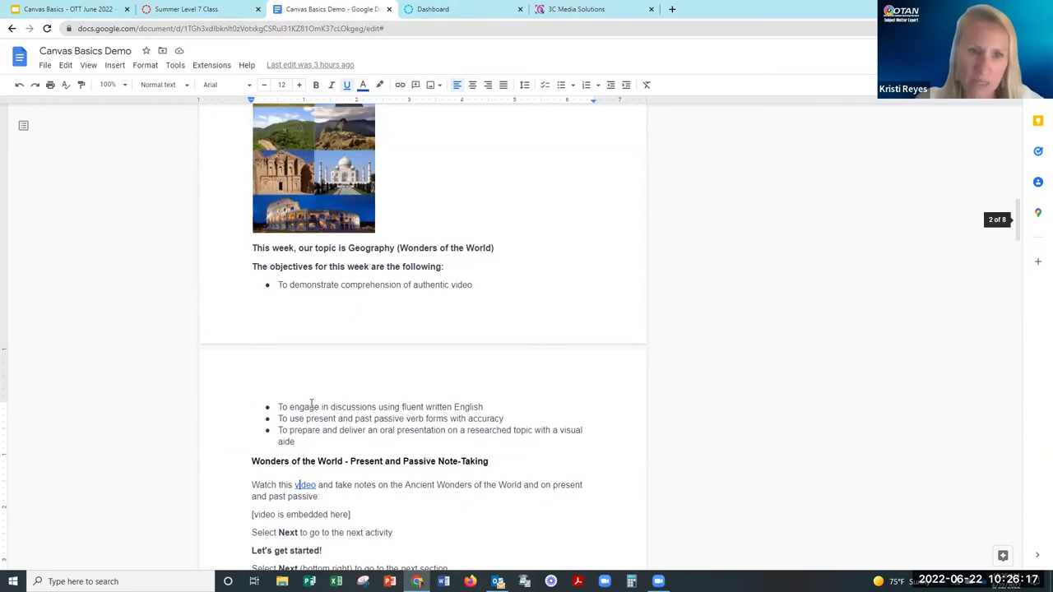
scroll(311, 403, "up", 10)
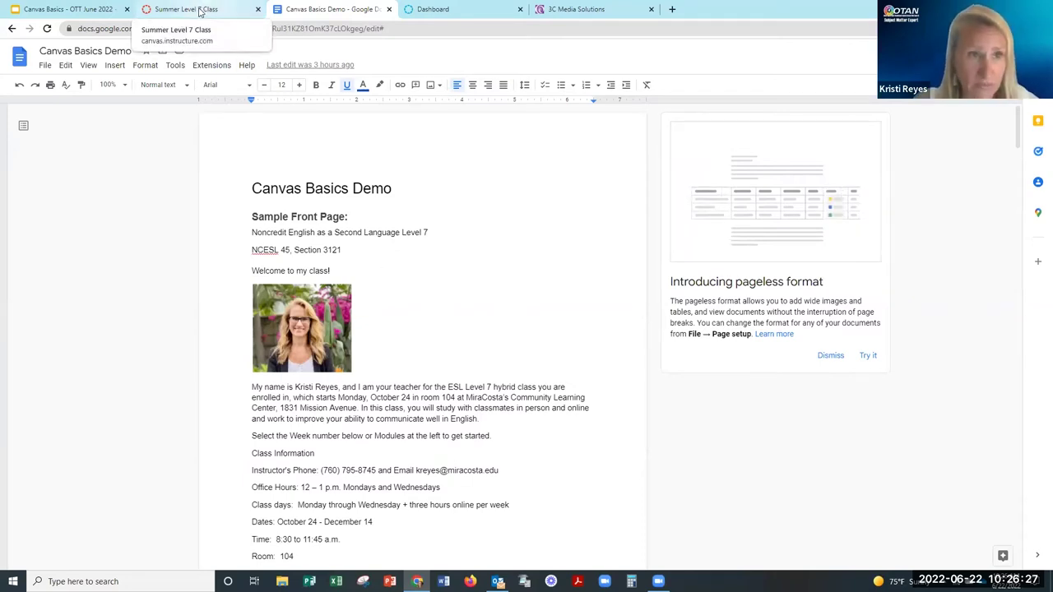
Return to the Canvas course and start a new page titled "Welcome to Level 7!".
left_click(199, 11)
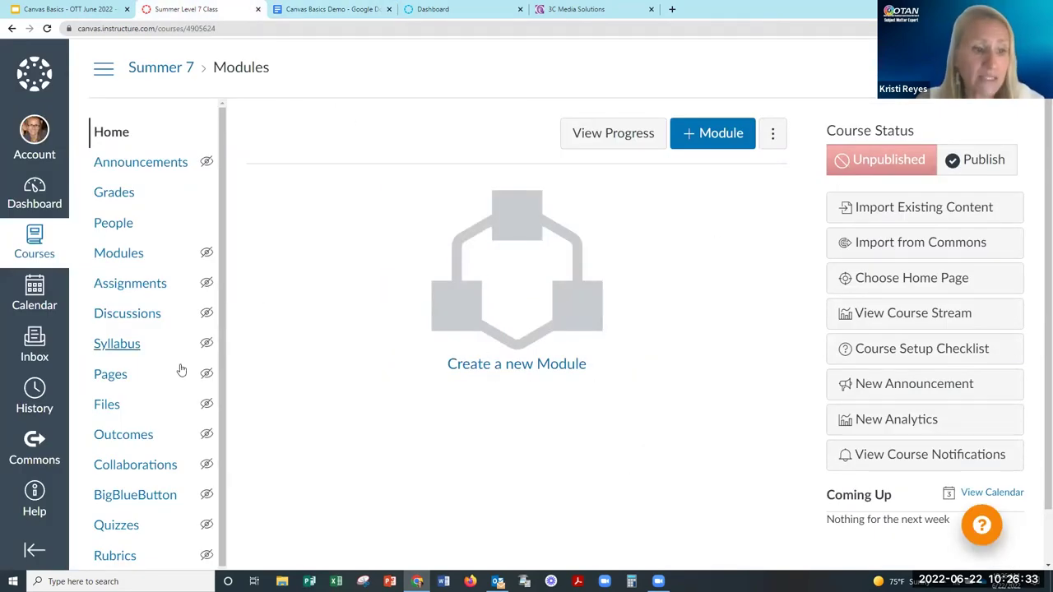
left_click(111, 377)
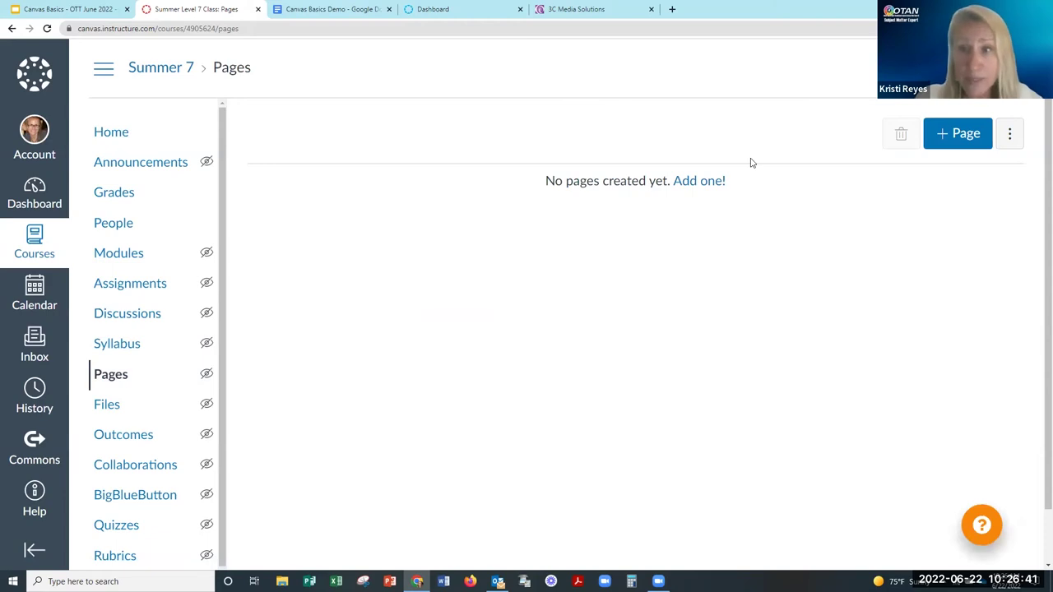
left_click(963, 148)
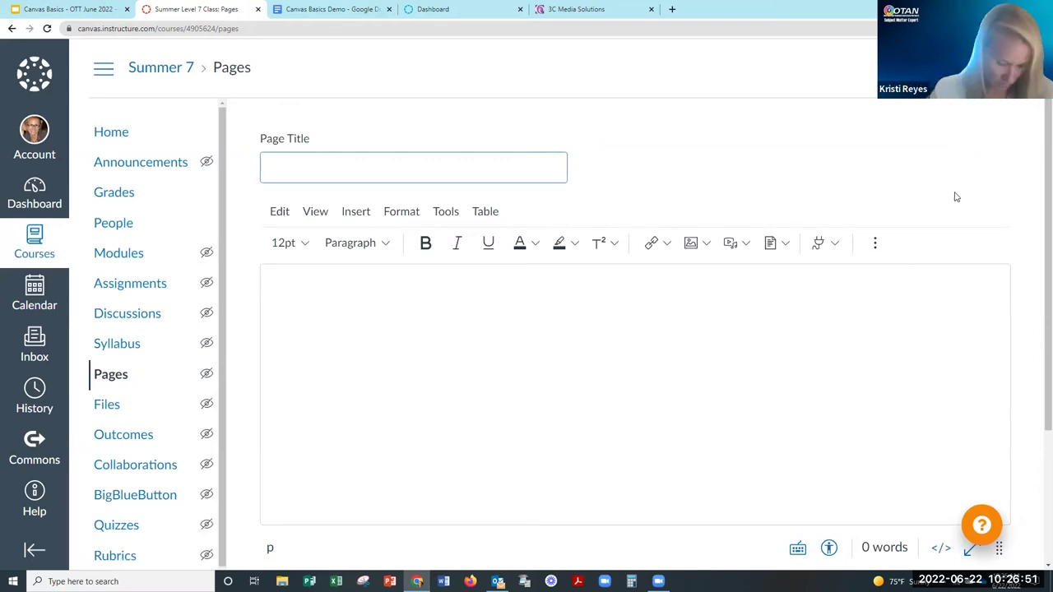
type("Welcome to Level ")
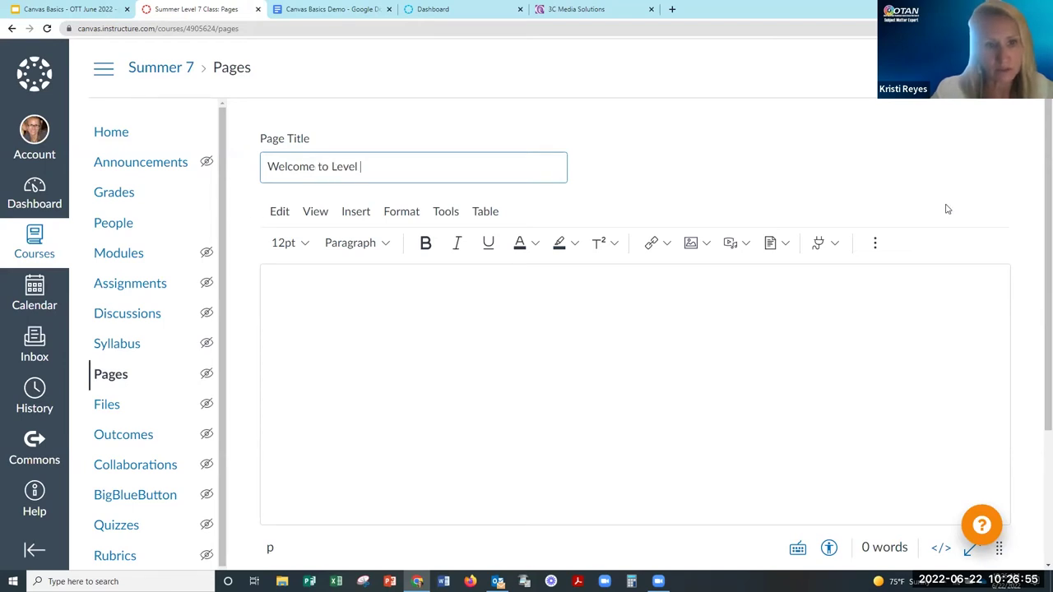
type("7!")
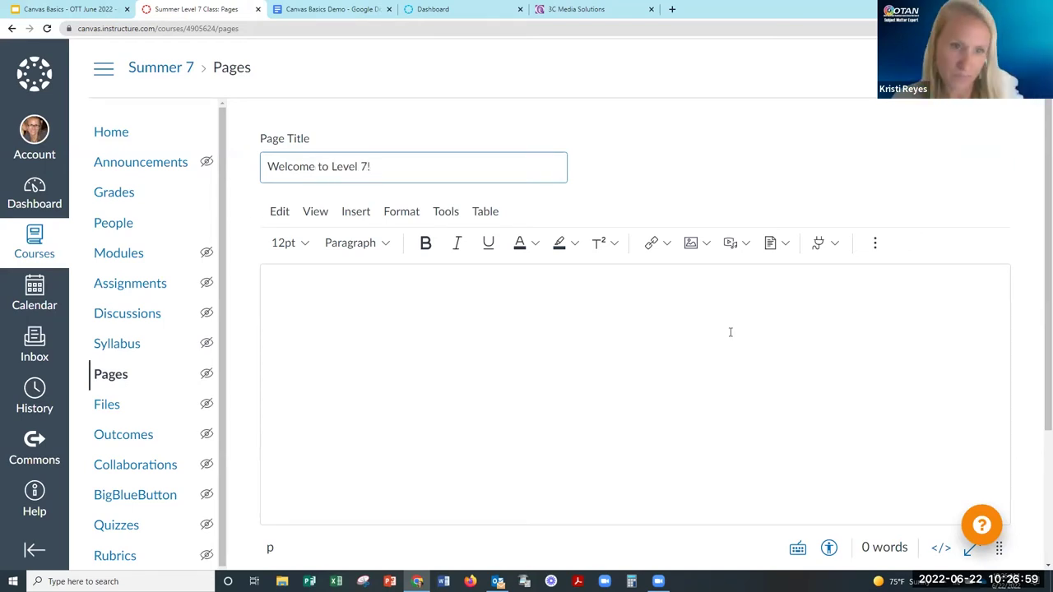
Copy the three lines above the photo in the Canvas Basics Demo document's sample front page into the body of the new Canvas page.
left_click(323, 10)
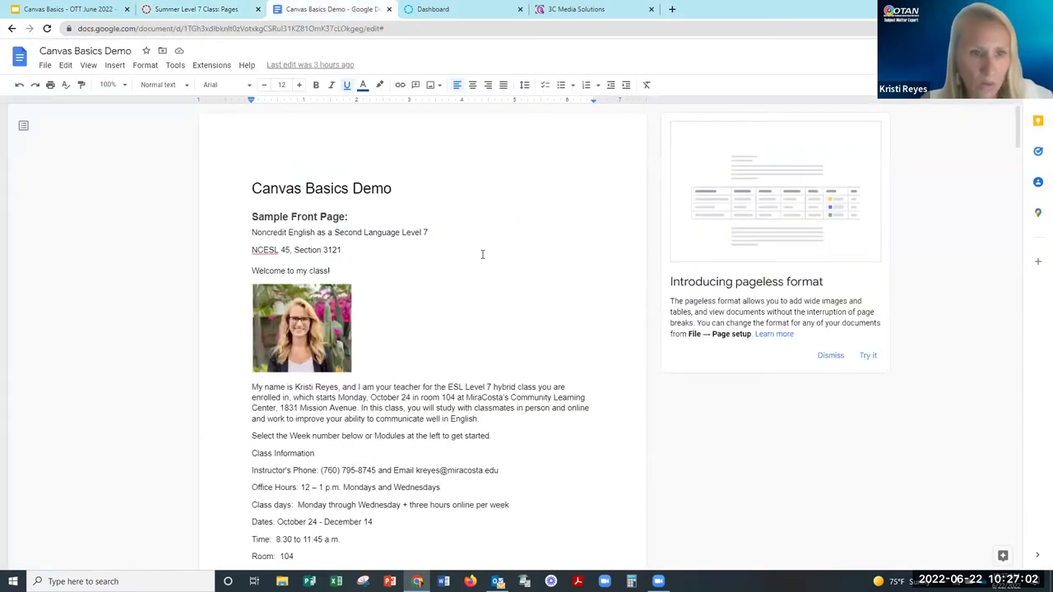
left_click(253, 233)
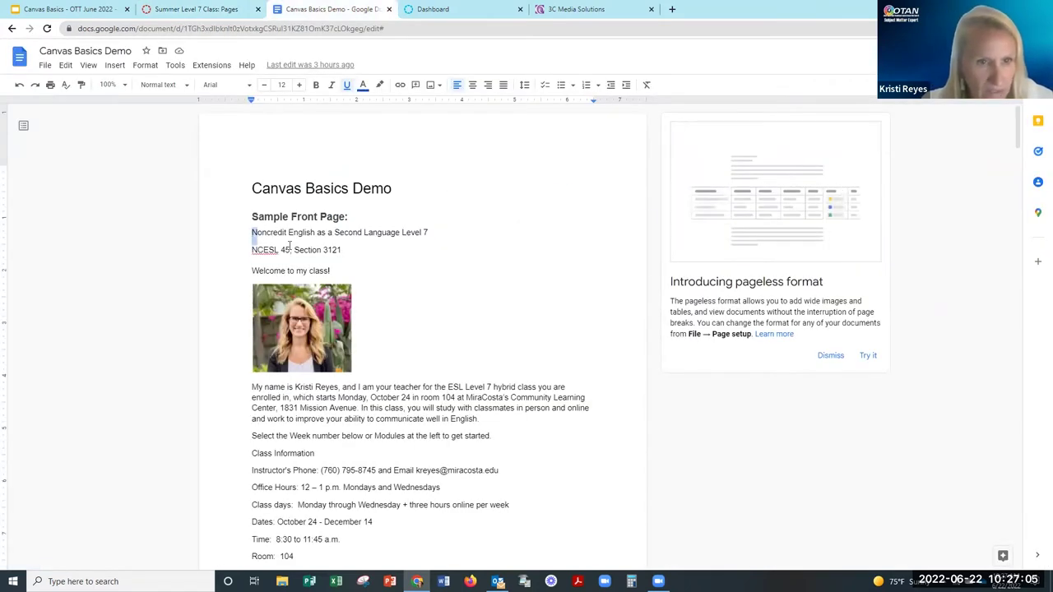
left_click_drag(290, 245, 353, 266)
key("ctrl+c")
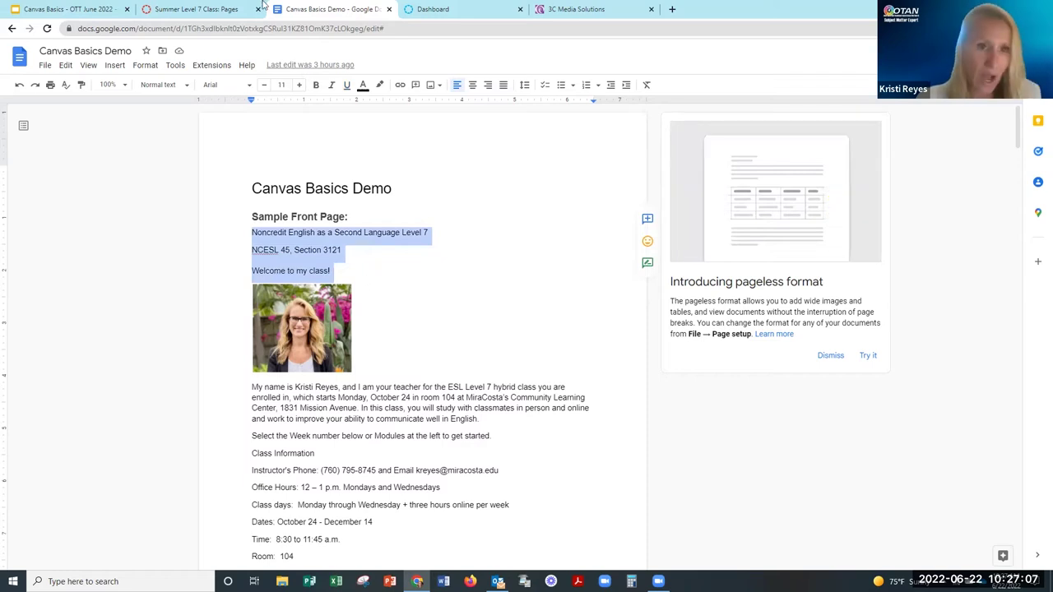
left_click(223, 10)
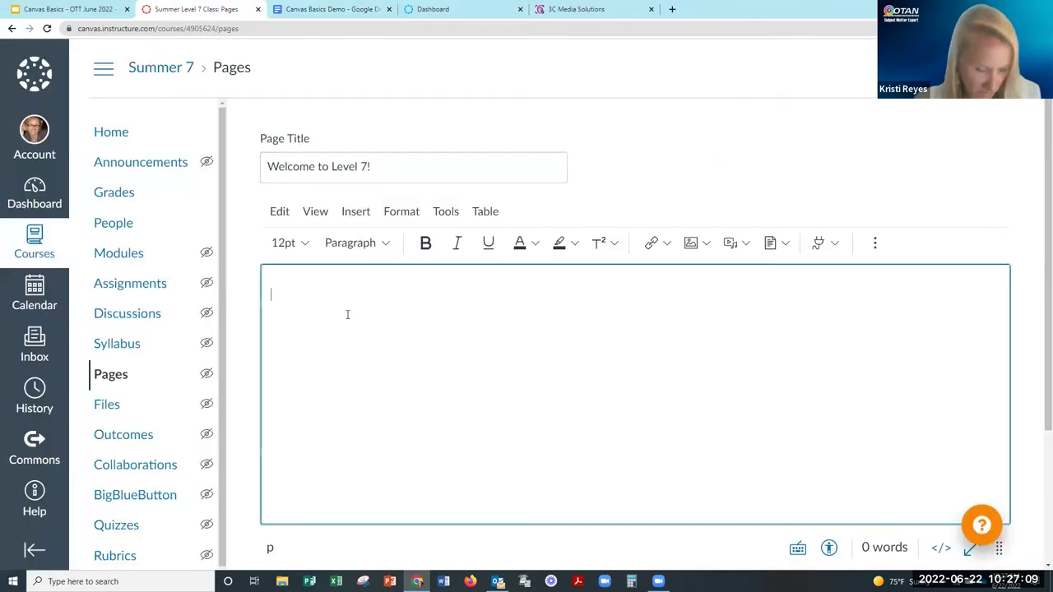
key("ctrl+v")
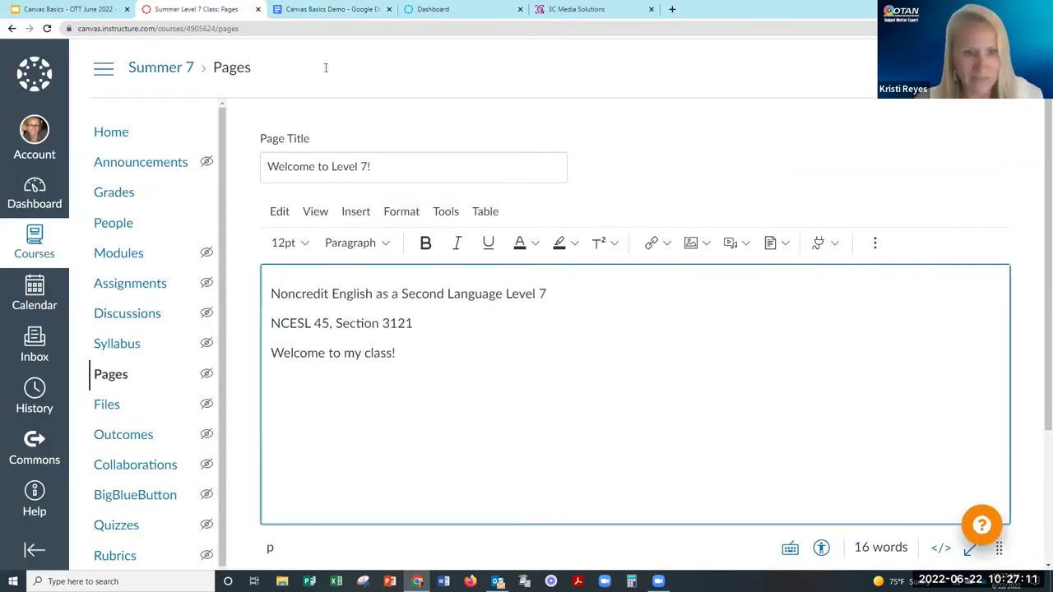
Copy the Canvas Basics Demo text from below the photo through "Watch this video to learn more about this class:" into the Canvas page after "Welcome to my class!".
left_click(291, 8)
scroll(354, 312, "down", 2)
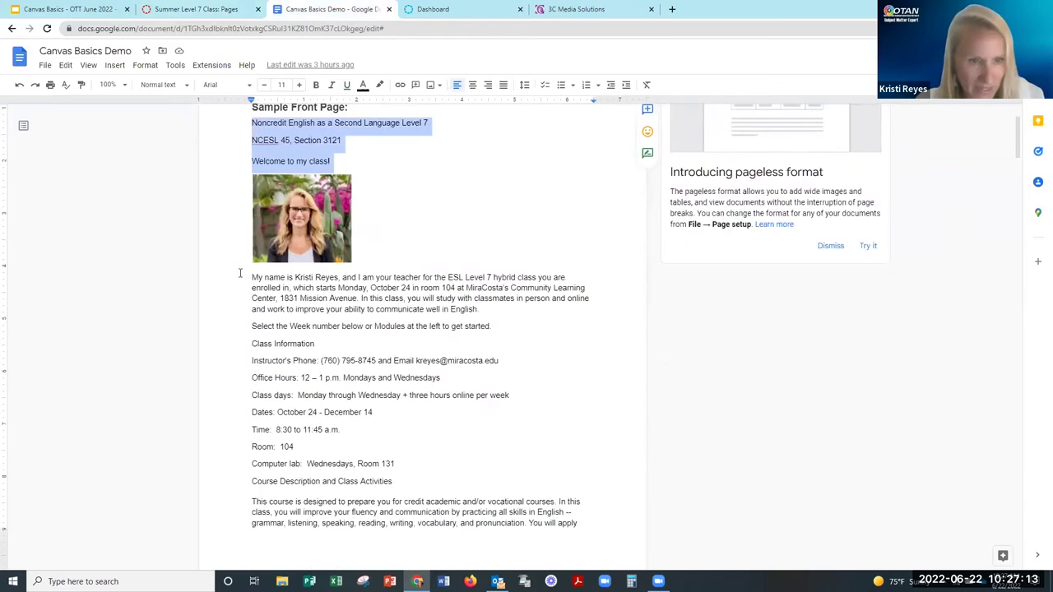
left_click_drag(246, 276, 431, 252)
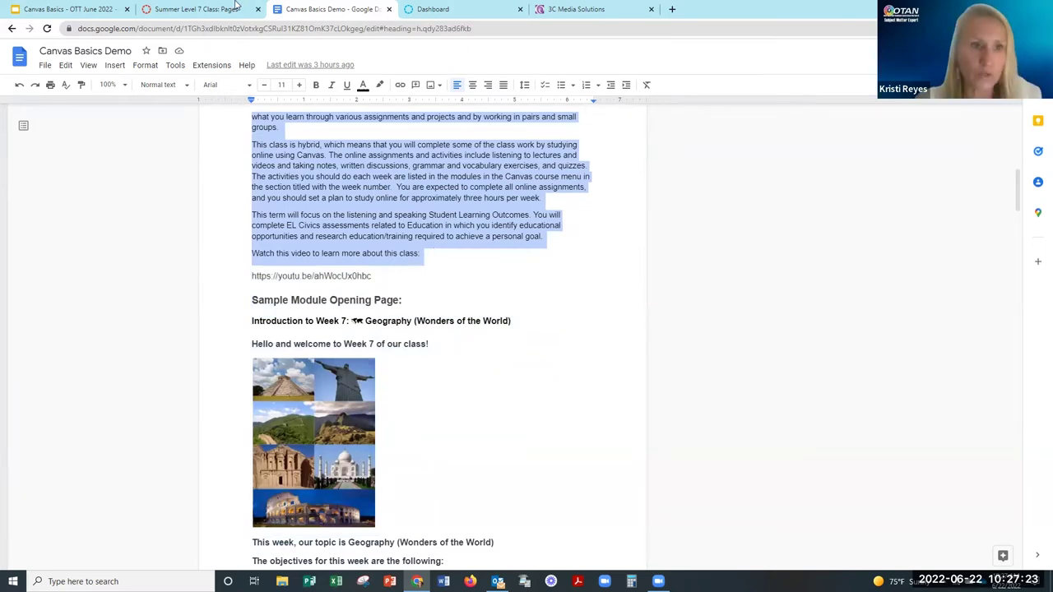
left_click(202, 9)
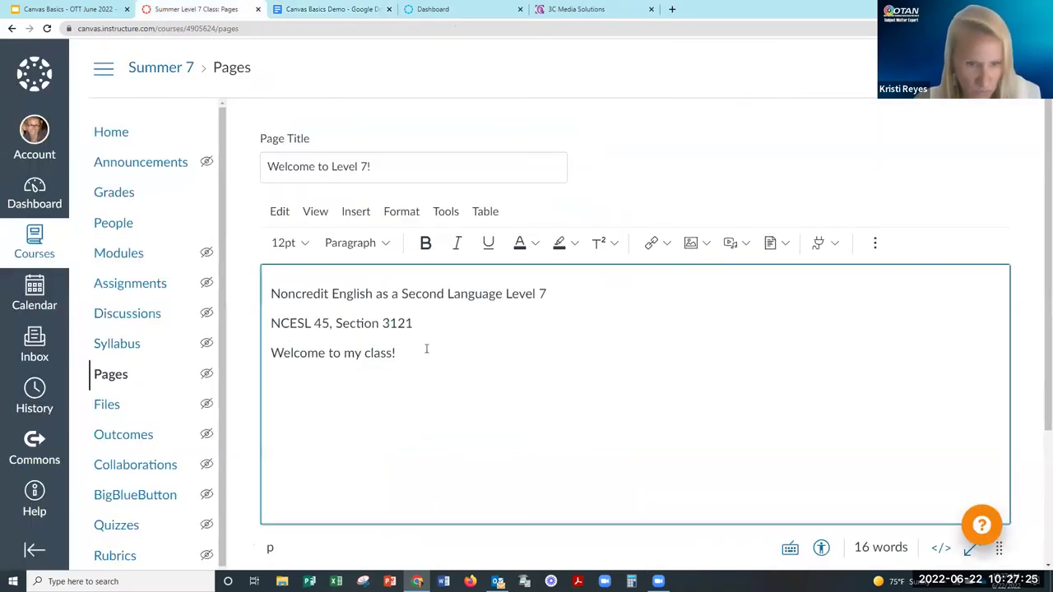
key("Return")
key("ctrl+v")
scroll(427, 353, "up", 5)
scroll(427, 353, "up", 3)
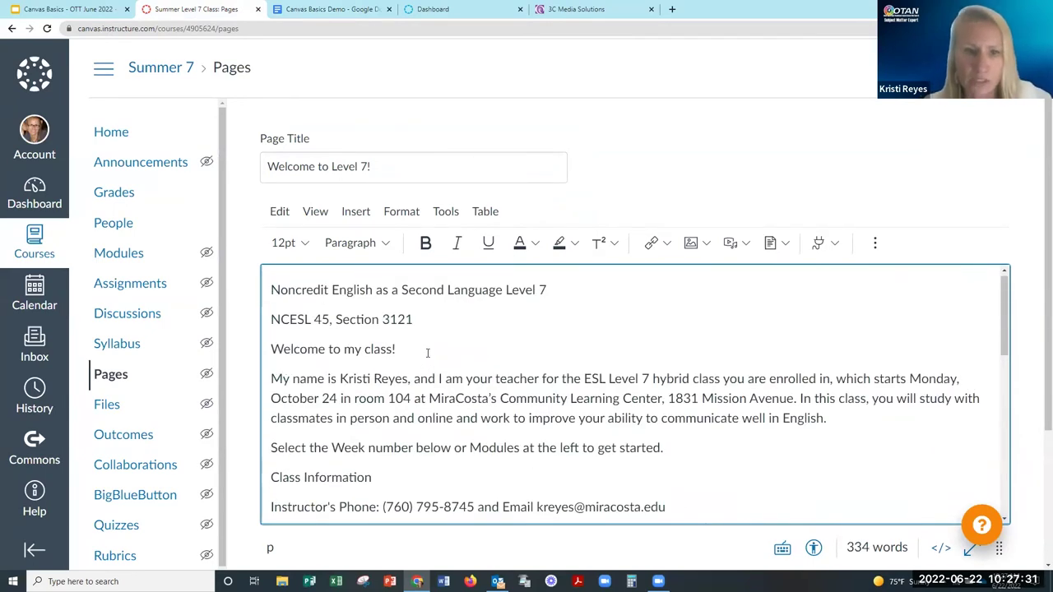
scroll(427, 353, "up", 1)
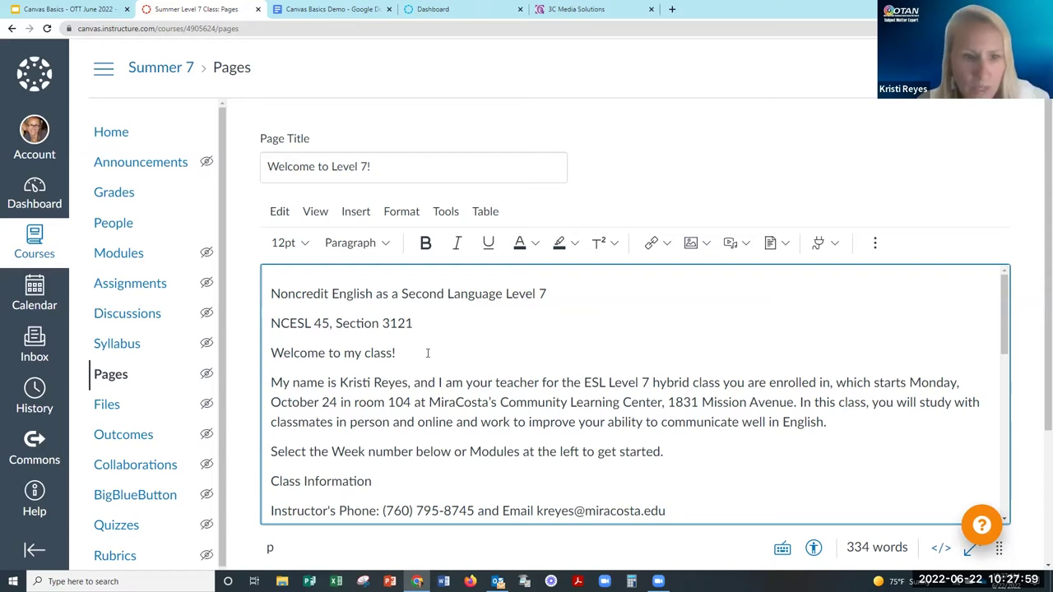
Add an empty line below "Welcome to my class!" and choose the instructor's portrait JPEG from the computer as the image to upload there.
left_click(420, 356)
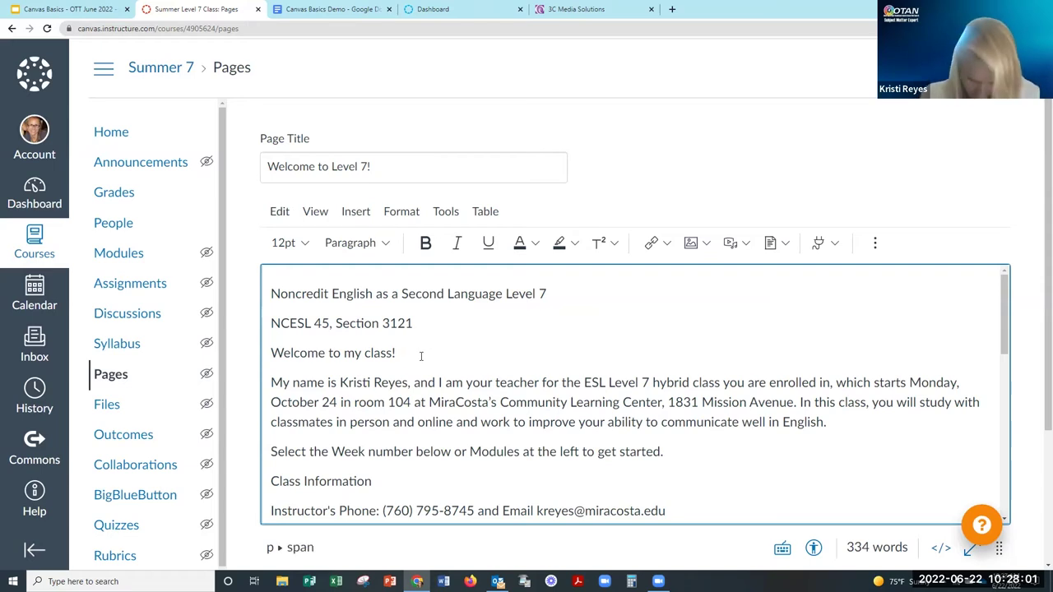
key("Return")
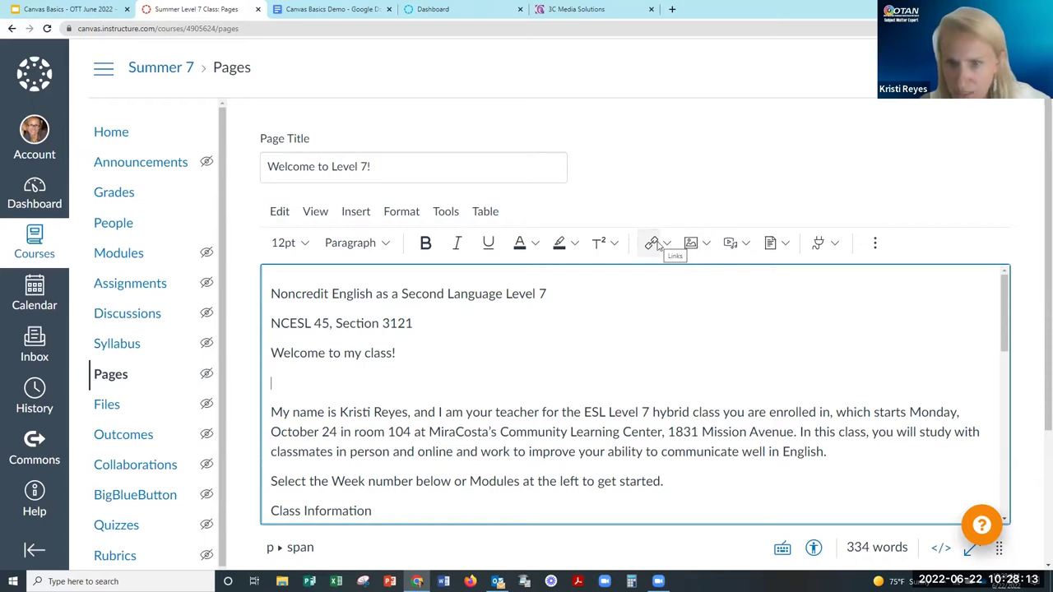
left_click(706, 244)
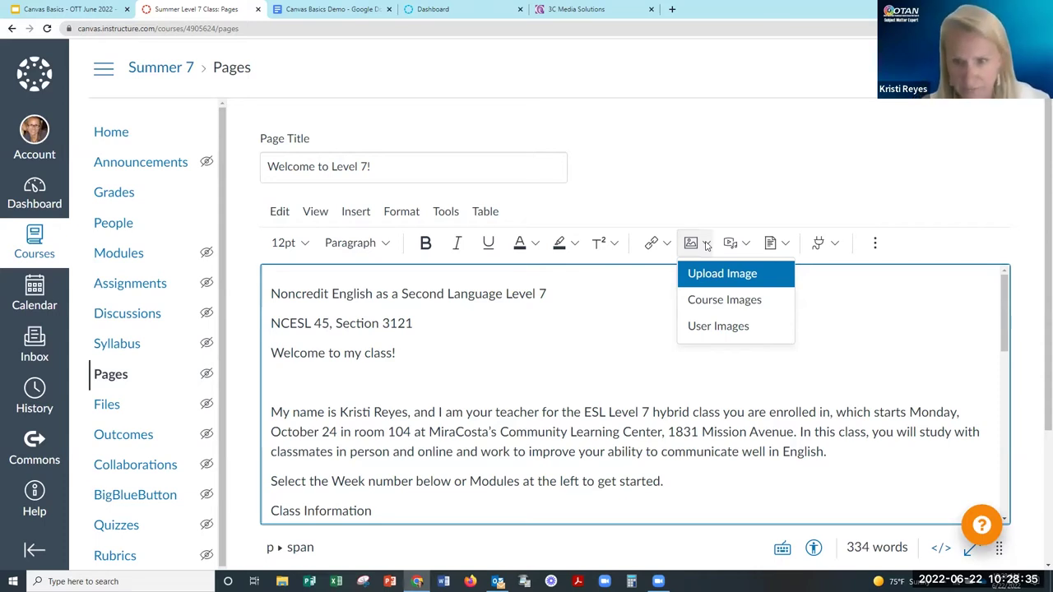
left_click(709, 284)
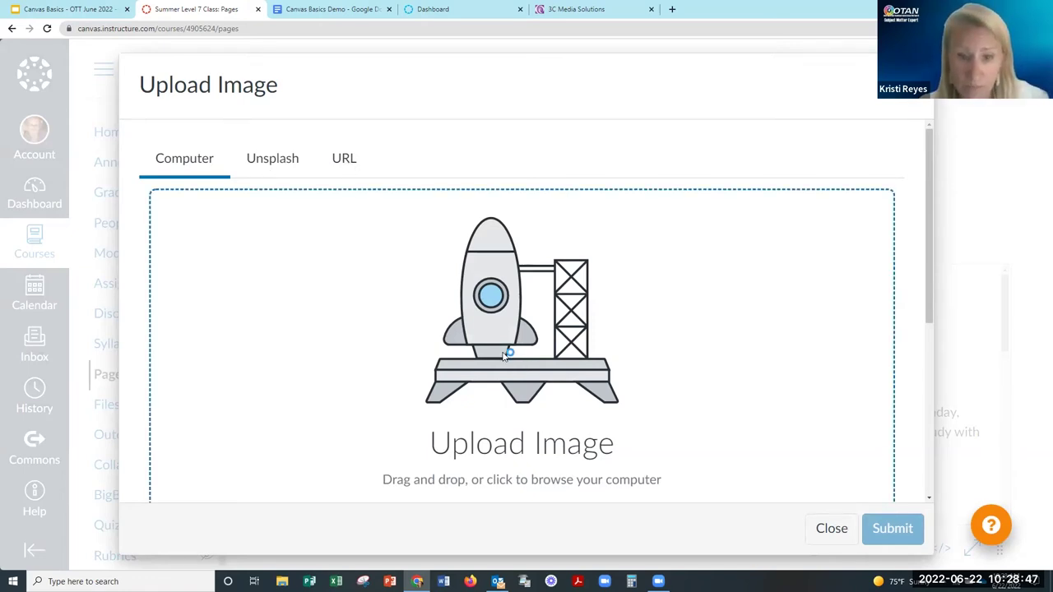
scroll(505, 353, "down", 3)
scroll(463, 350, "up", 1)
left_click(452, 344)
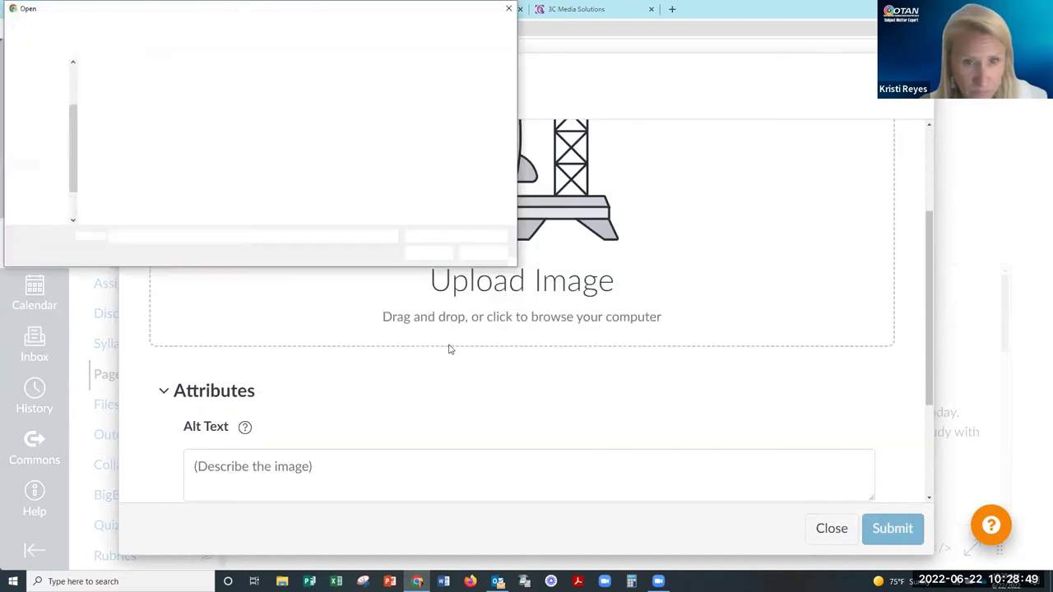
left_click(427, 253)
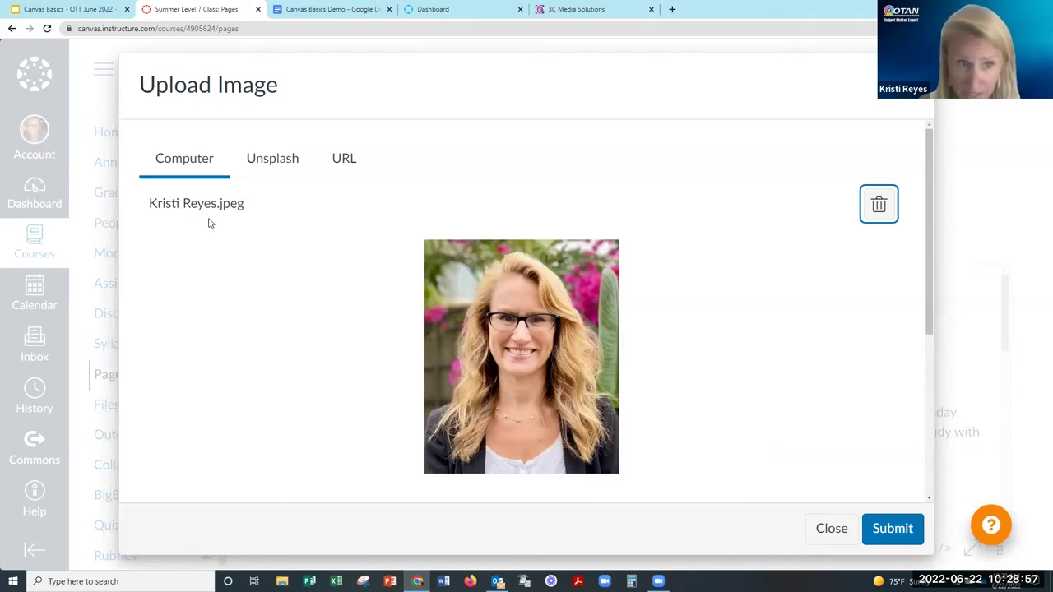
Give the image alt text reading "Photo of" plus the instructor's full name and ", the instructor", and submit it as an embedded image.
scroll(263, 261, "down", 3)
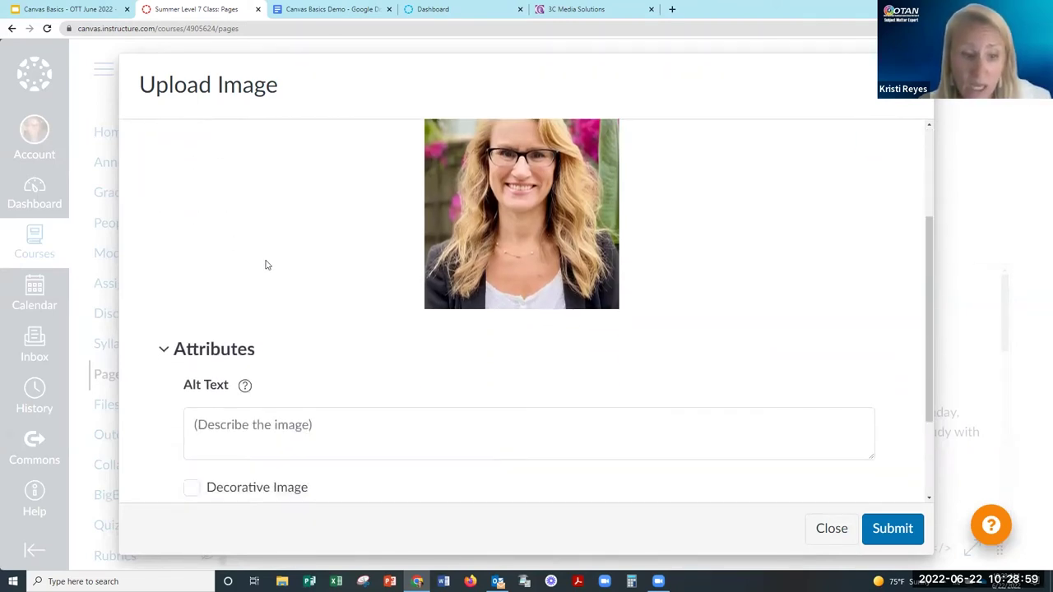
scroll(265, 265, "down", 2)
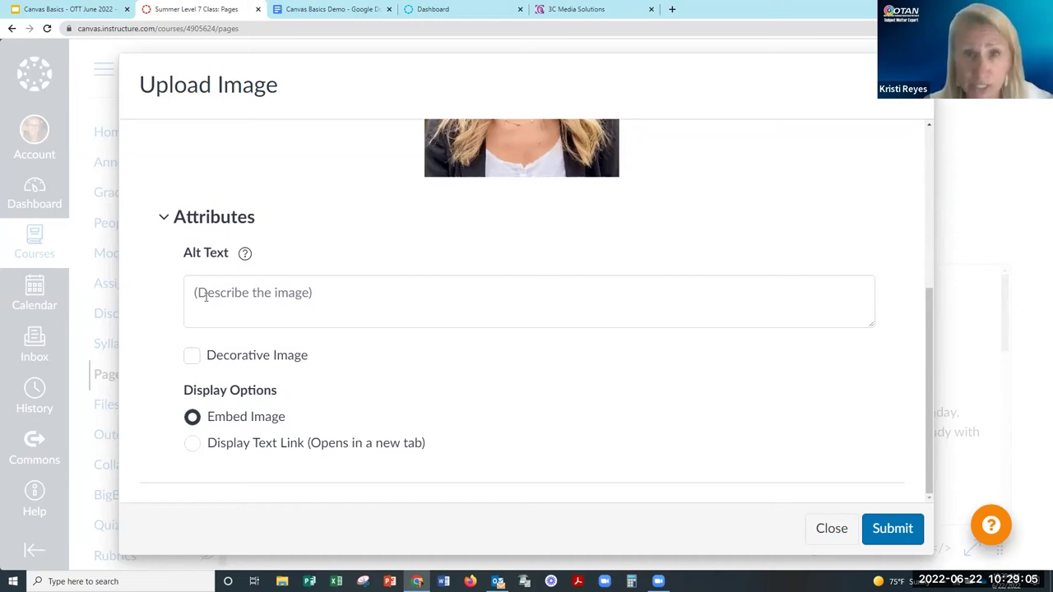
left_click(205, 298)
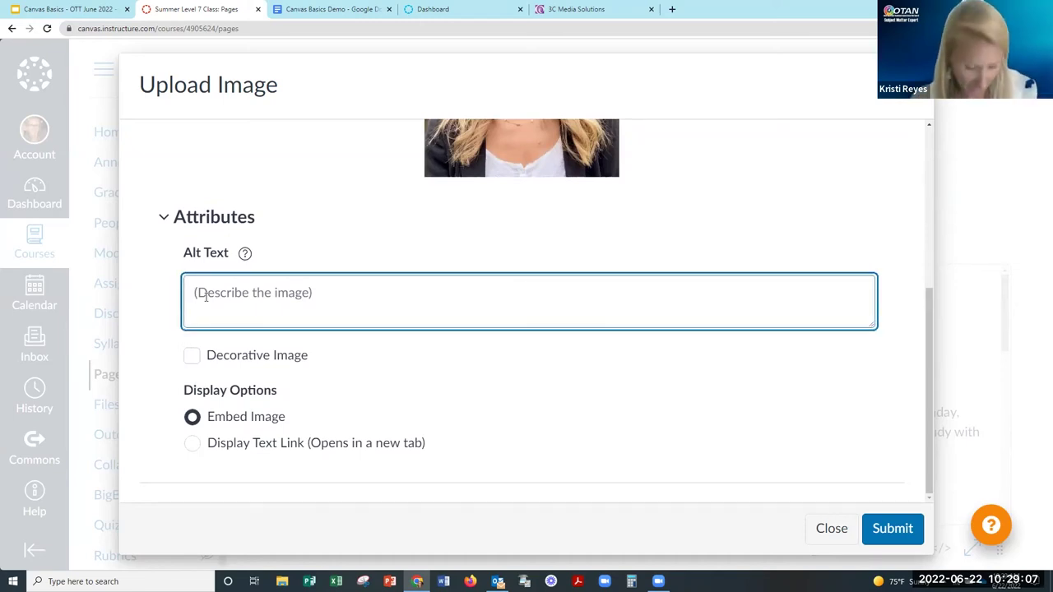
type("Phot")
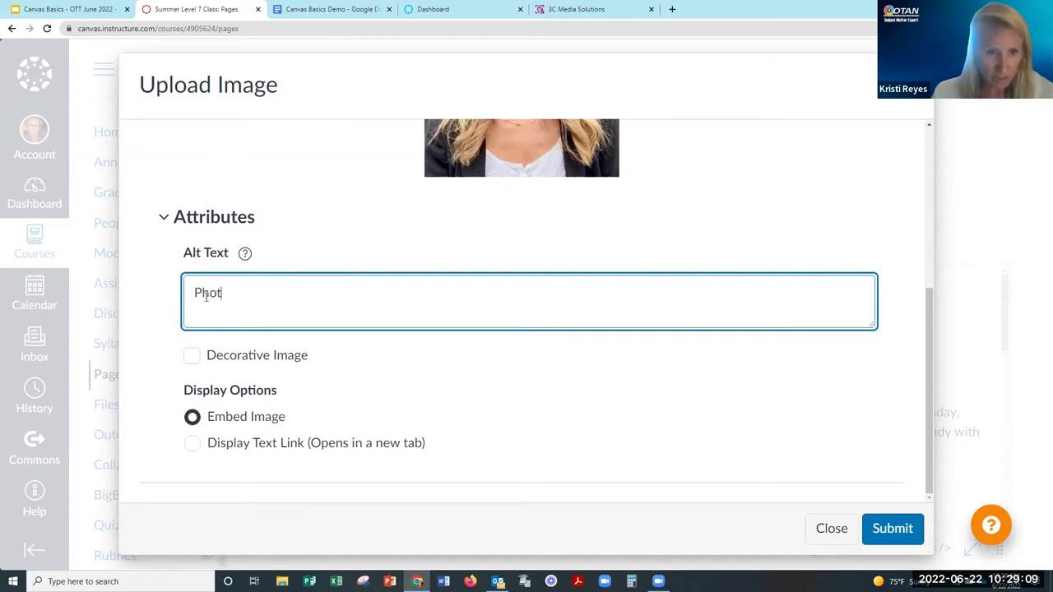
type("o of Krist")
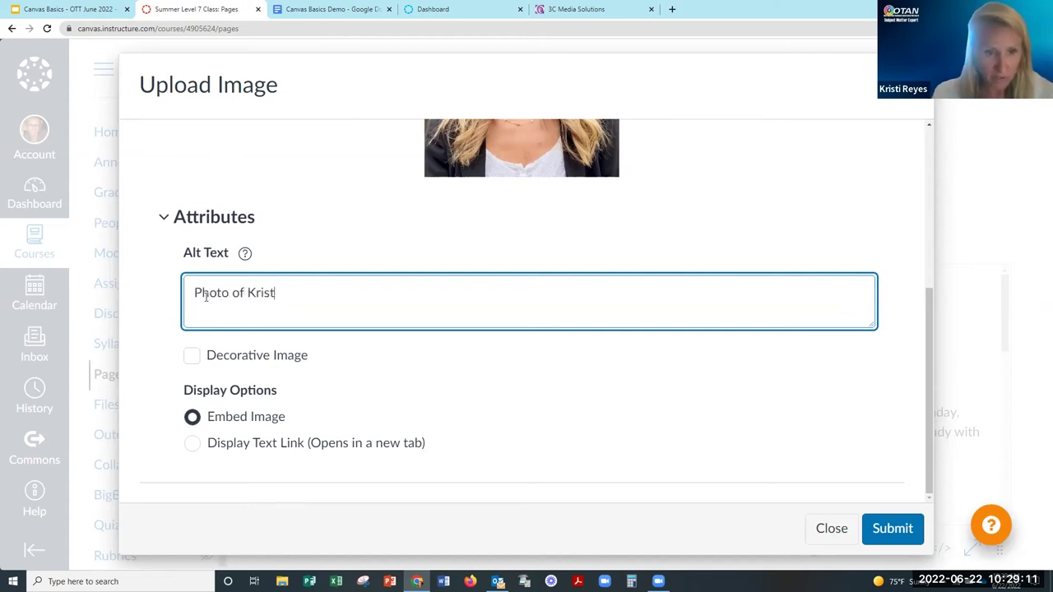
type("i Reyes, the inst")
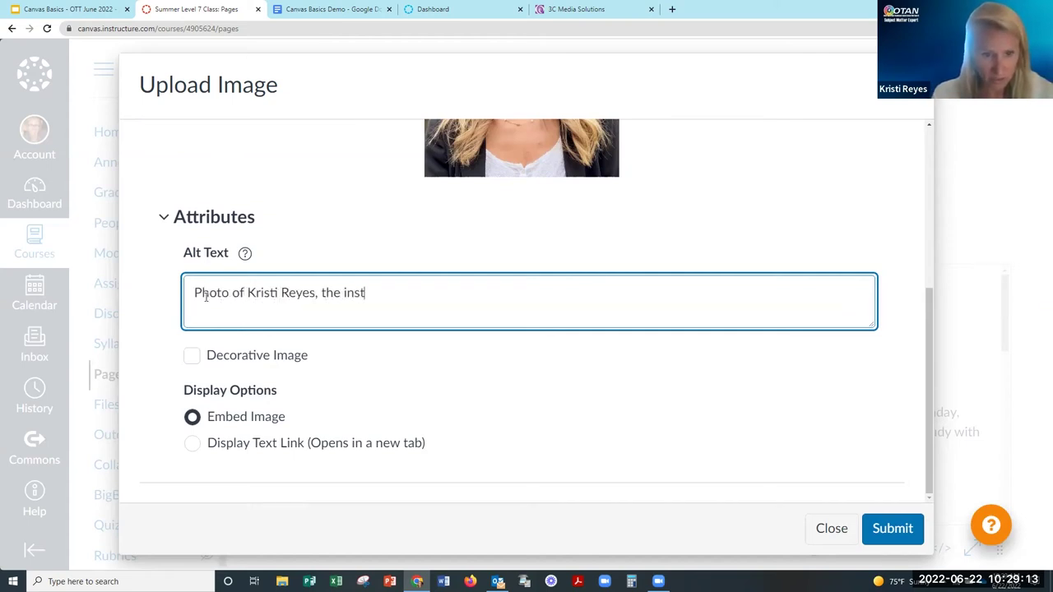
type("ructor")
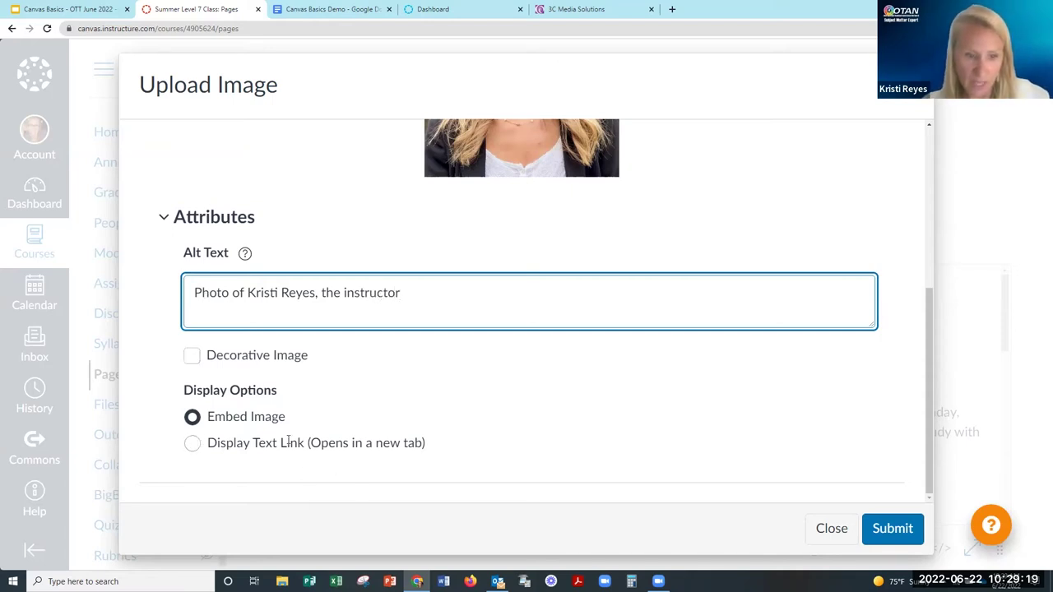
left_click(893, 539)
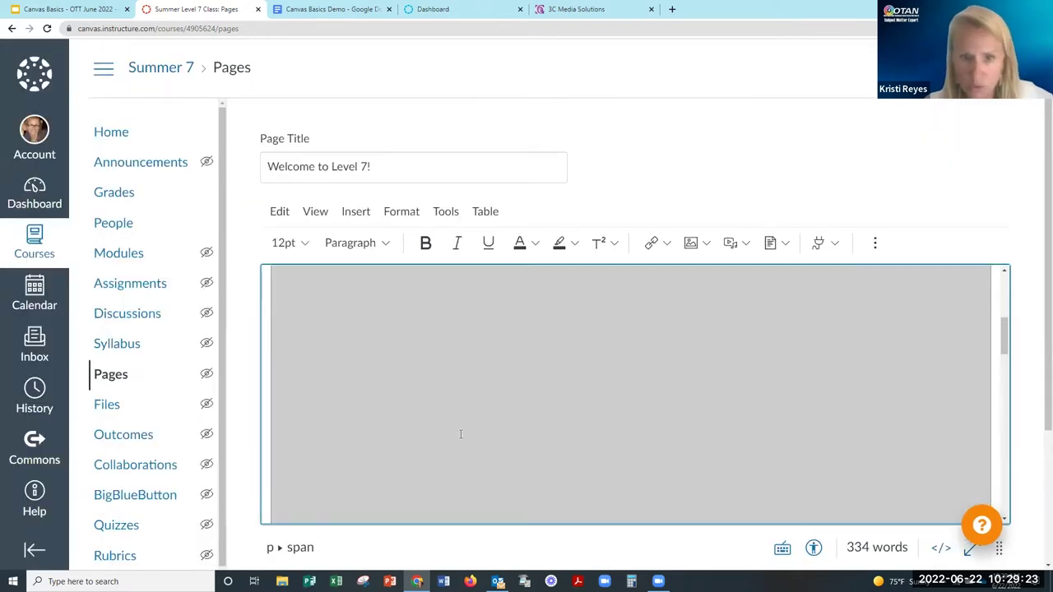
Check the inserted photo's image options, then shrink the photo to a small portrait below "Welcome to my class!".
scroll(365, 376, "up", 3)
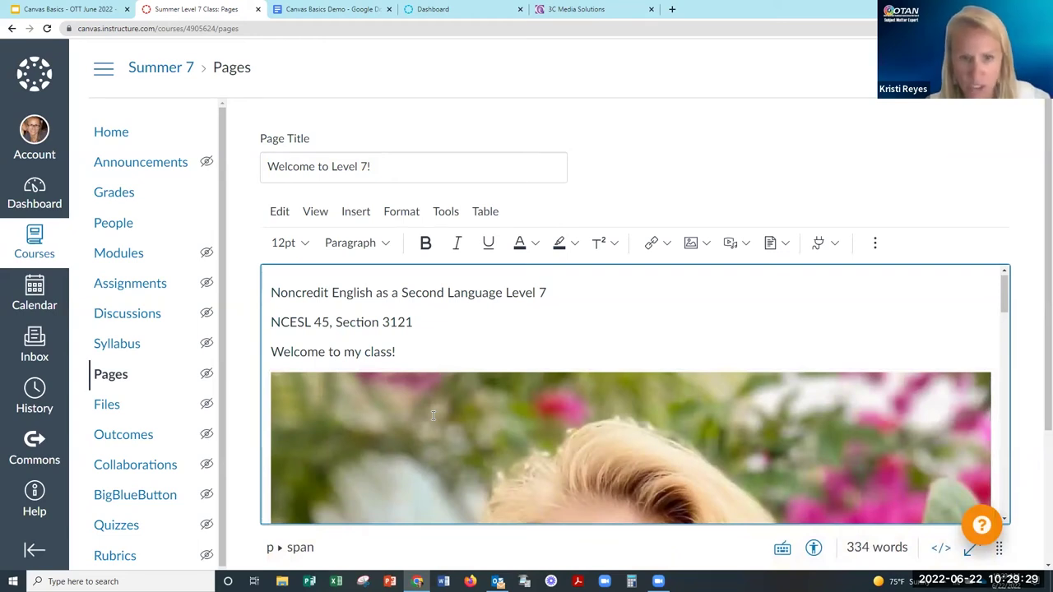
left_click(984, 387)
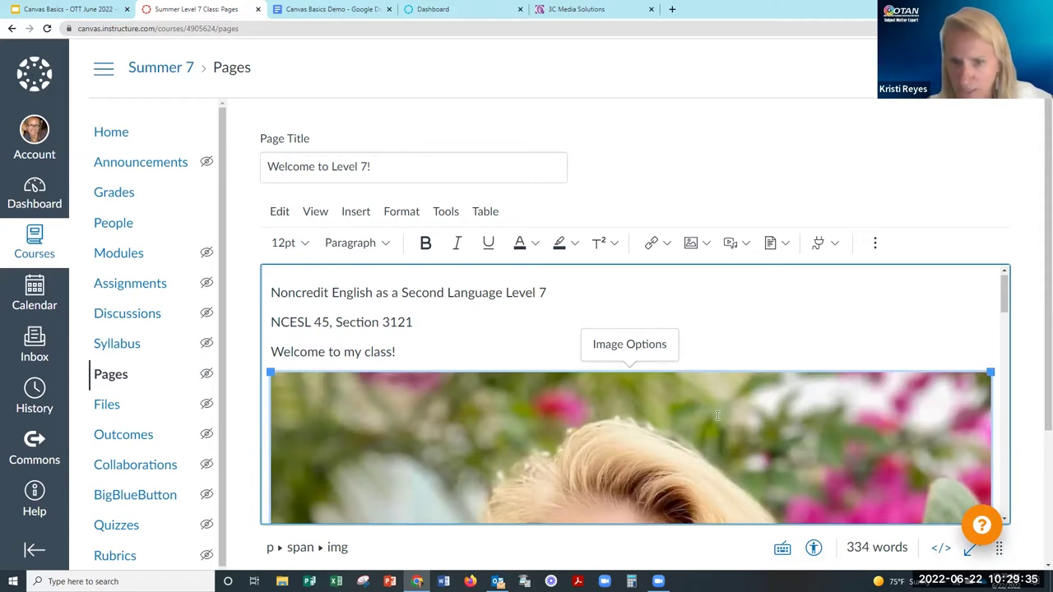
left_click(645, 348)
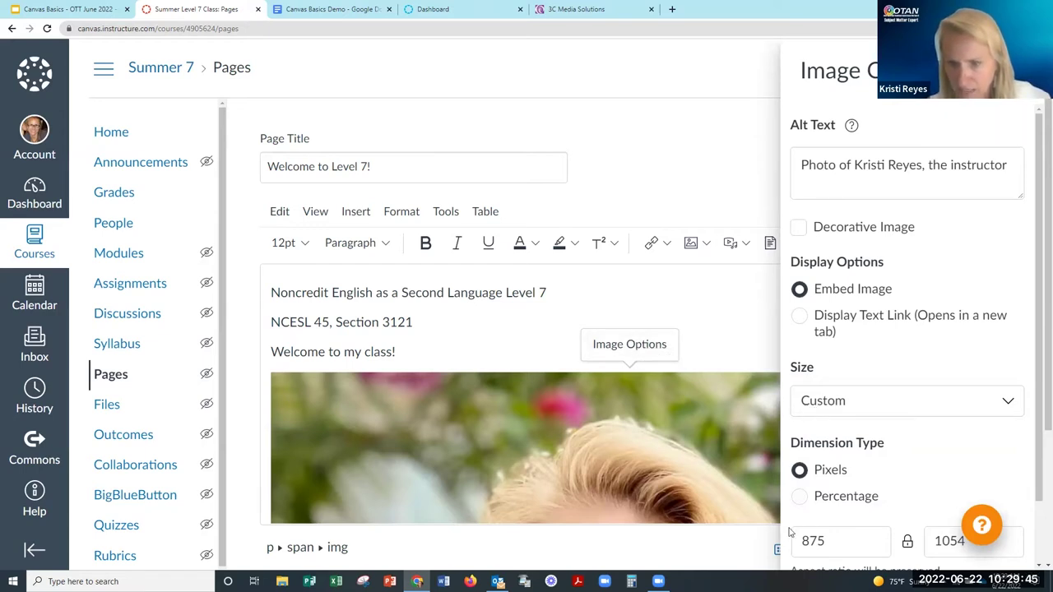
left_click(638, 420)
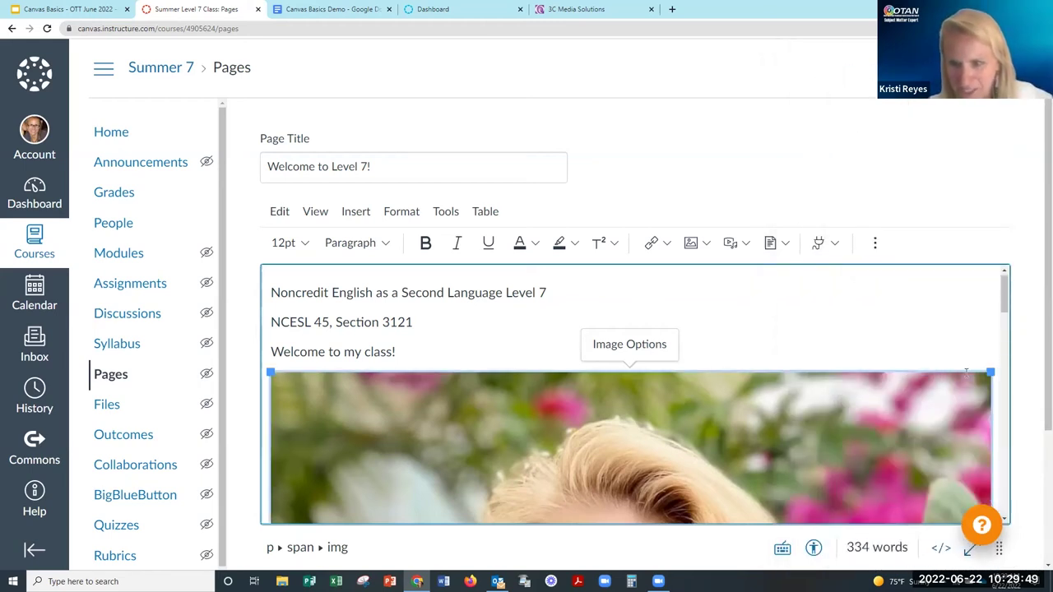
left_click_drag(990, 372, 580, 391)
left_click(640, 418)
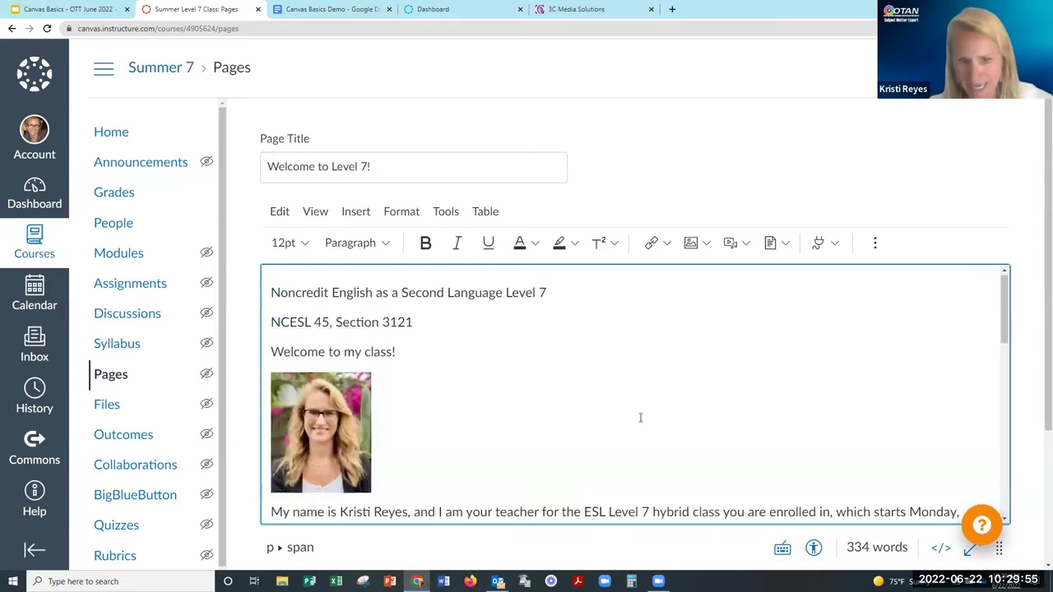
scroll(678, 401, "down", 2)
scroll(609, 411, "up", 2)
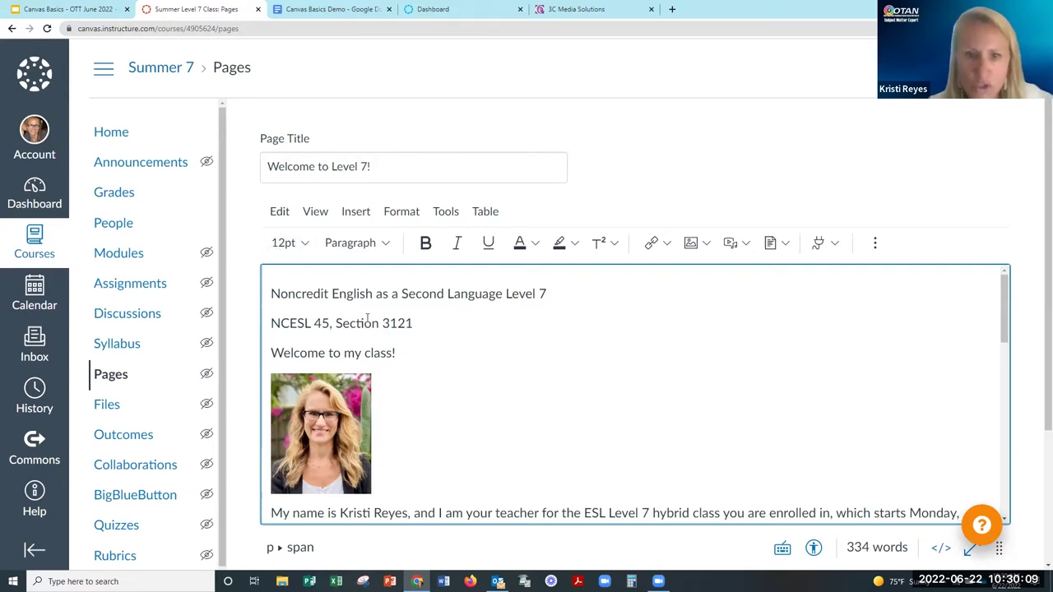
Format the line "Noncredit English as a Second Language Level 7" as Heading 2.
left_click(387, 246)
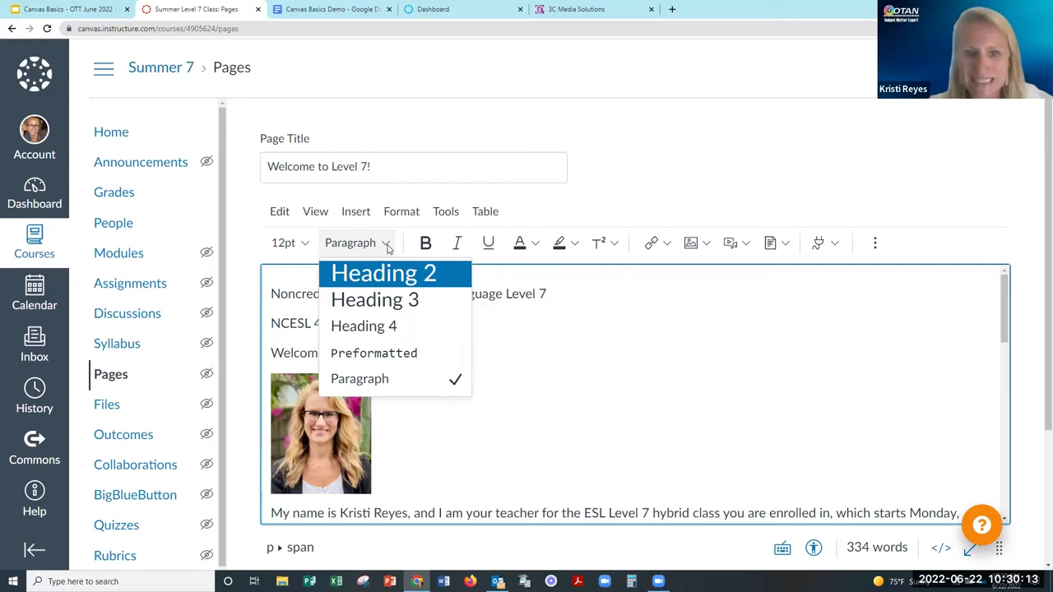
left_click(389, 246)
left_click_drag(570, 295, 257, 288)
left_click(387, 245)
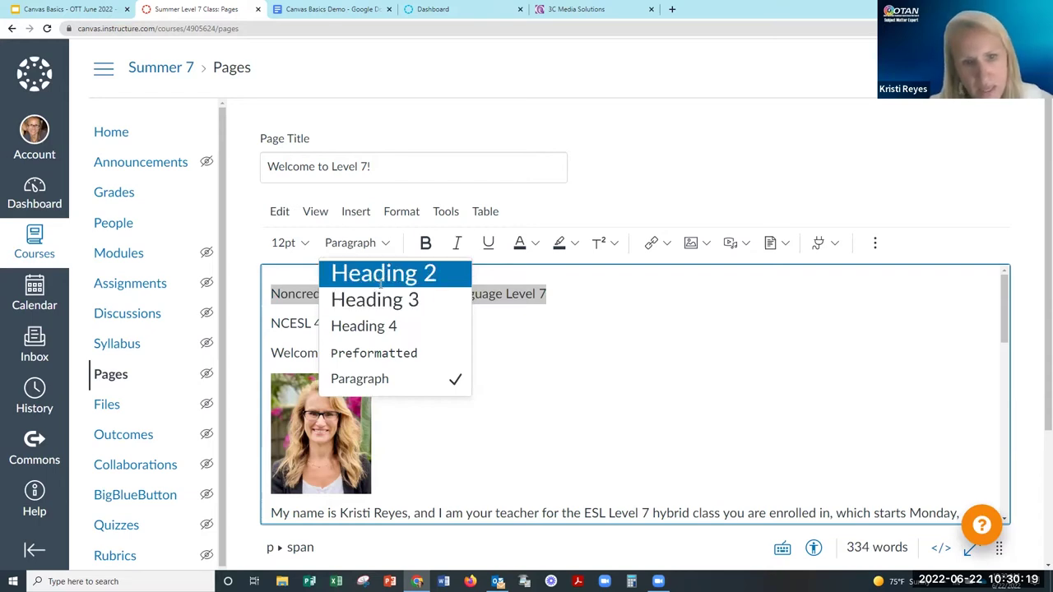
left_click(380, 279)
Format the line "NCESL 45, Section 3121" as Heading 3.
left_click(429, 342)
left_click_drag(428, 335, 268, 333)
left_click(387, 244)
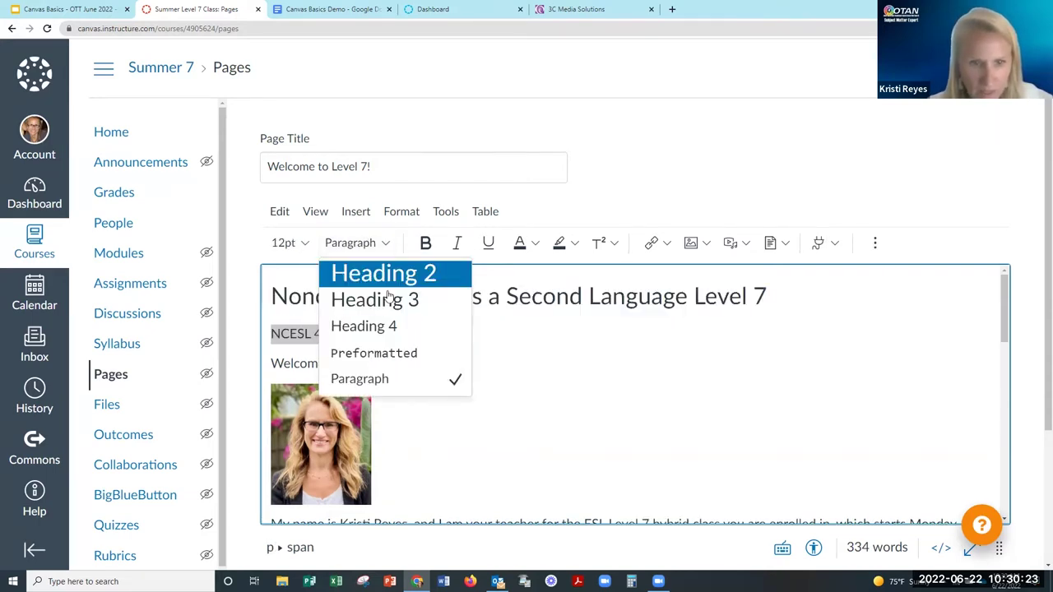
left_click(386, 304)
left_click(481, 415)
Format the "Class Information" line as Heading 3.
scroll(481, 414, "down", 3)
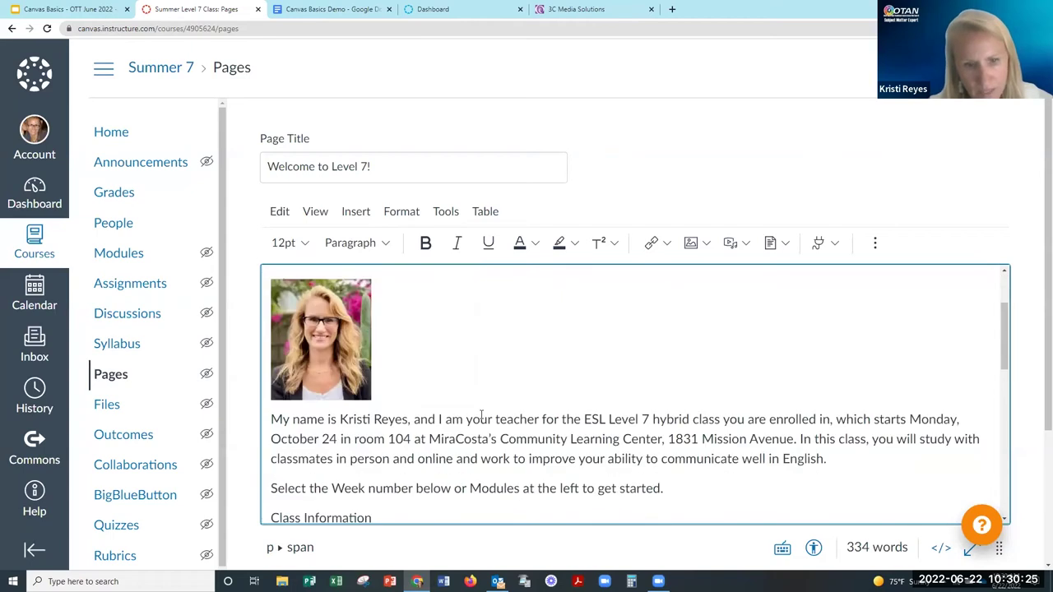
left_click_drag(384, 408, 263, 402)
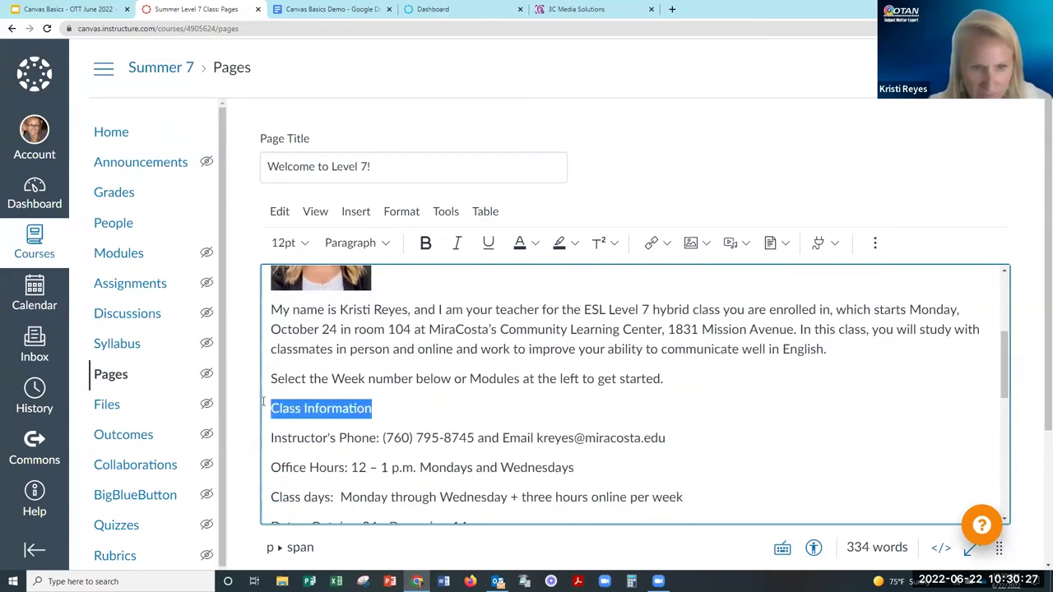
left_click(383, 243)
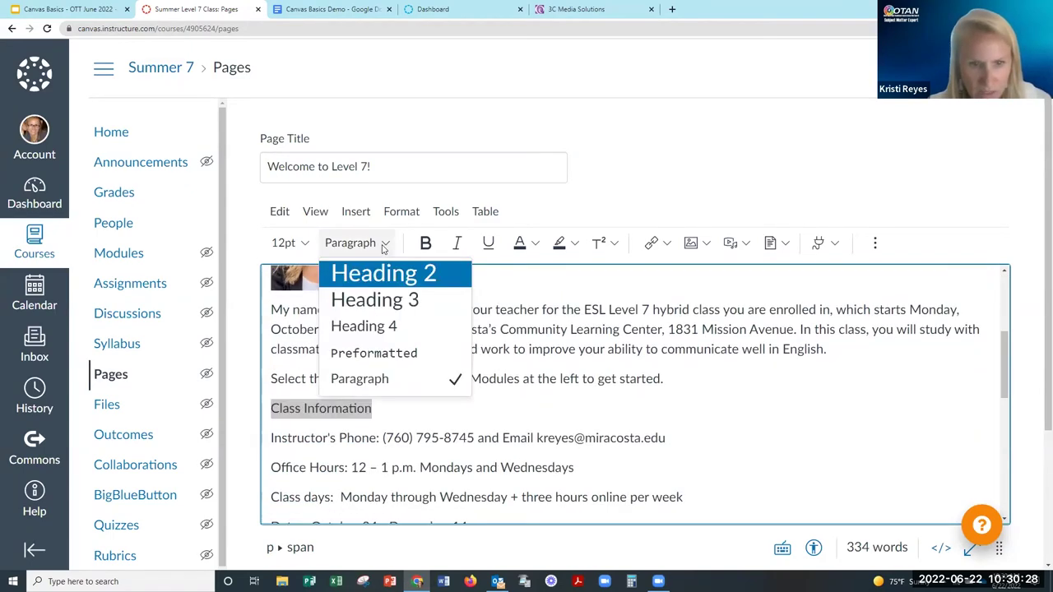
left_click(383, 301)
scroll(444, 402, "down", 2)
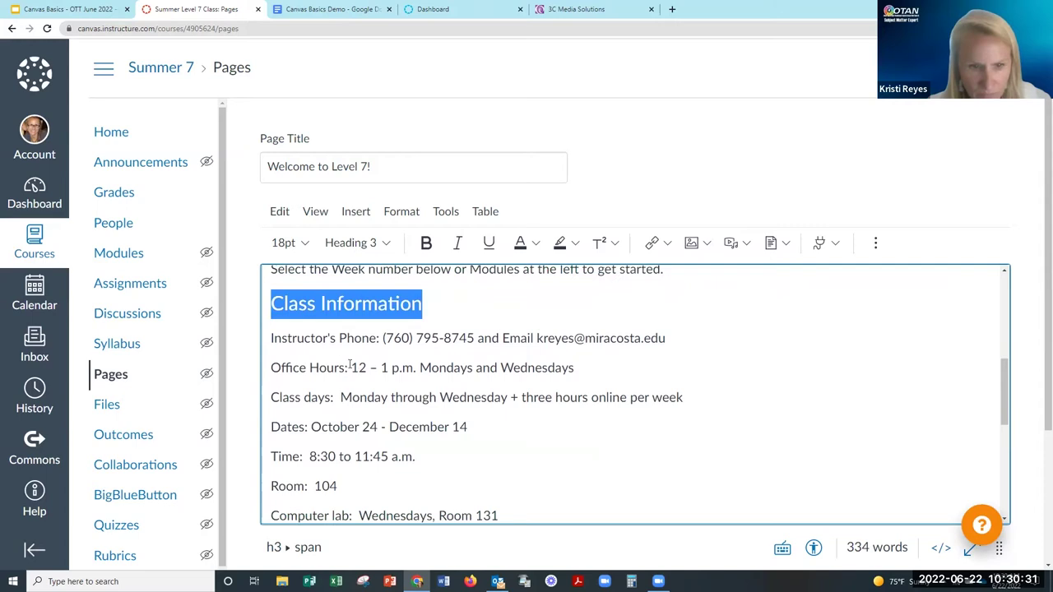
Make the labels "Instructor's Phone", "Office Hours:", "Class days:" and "Dates:" bold under Class Information.
left_click_drag(380, 338, 271, 338)
left_click(426, 242)
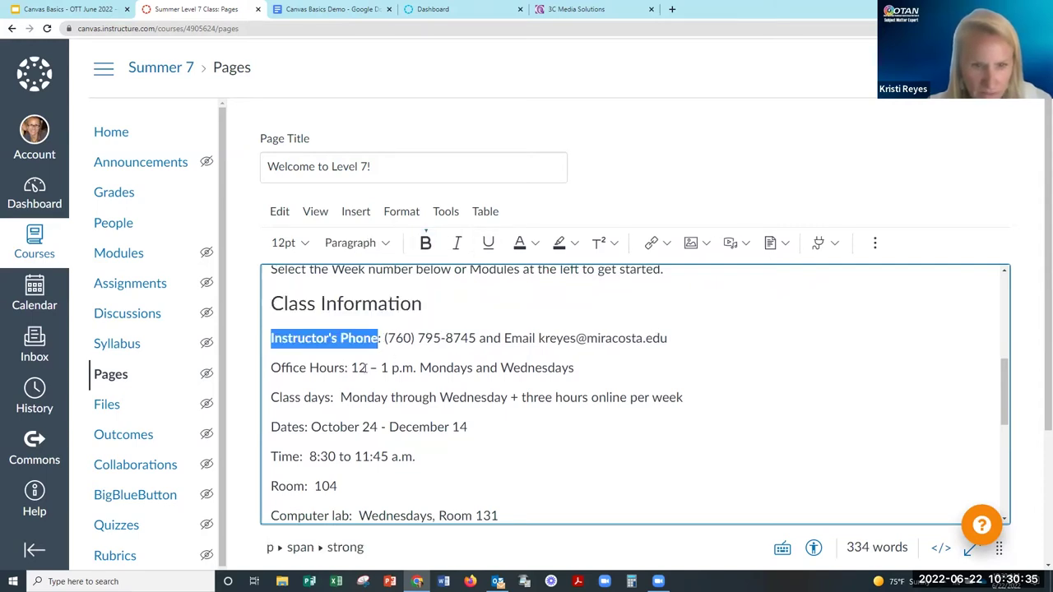
left_click_drag(350, 367, 261, 361)
left_click(427, 246)
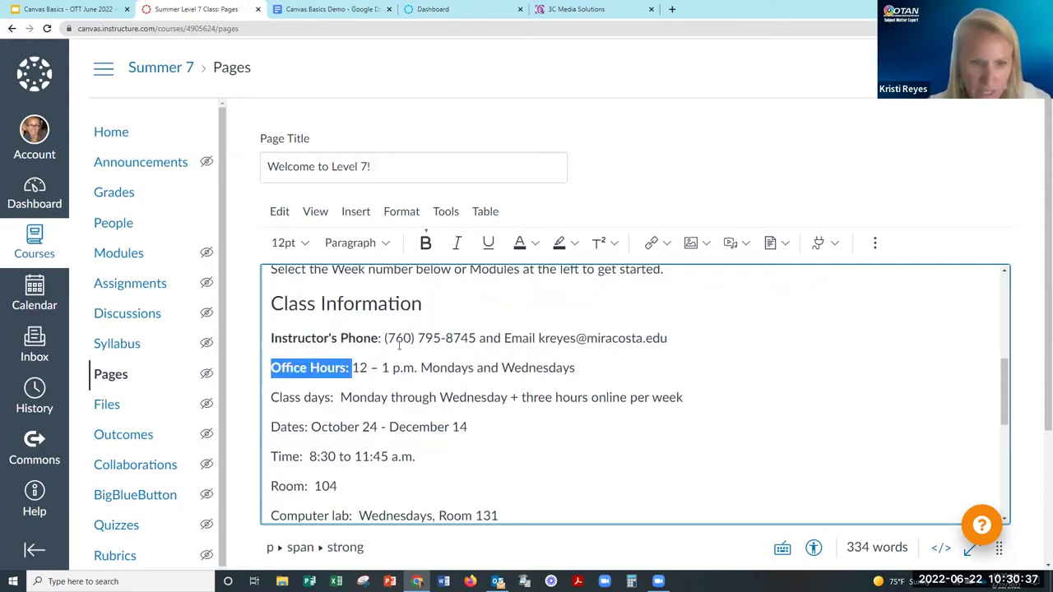
left_click_drag(337, 398, 262, 395)
left_click(426, 242)
left_click_drag(307, 427, 244, 425)
left_click(427, 244)
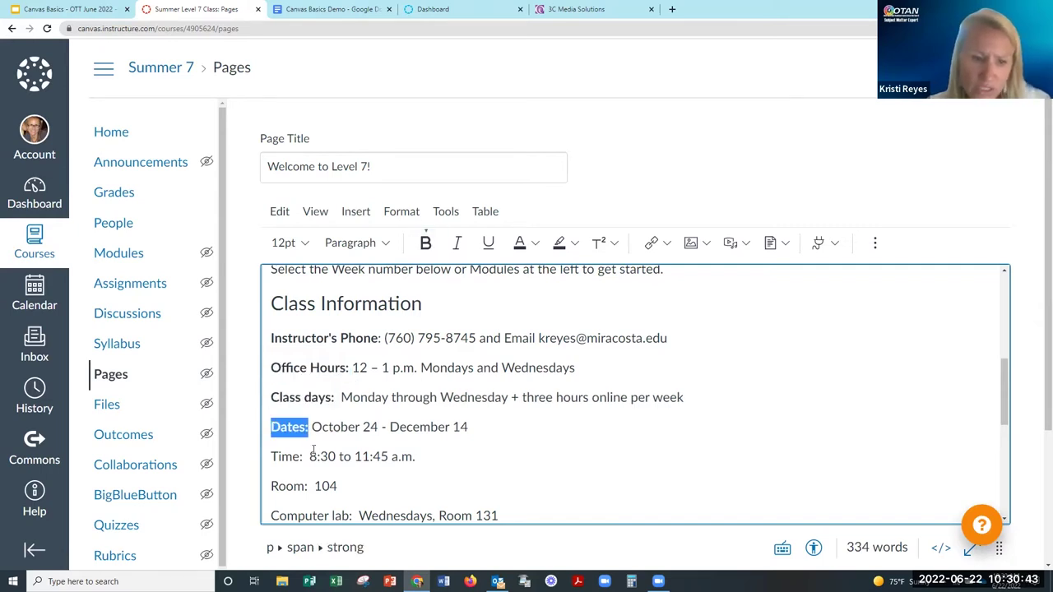
Make the labels "Time:", "Room:" and "Computer lab:" bold under Class Information.
left_click_drag(308, 458, 243, 457)
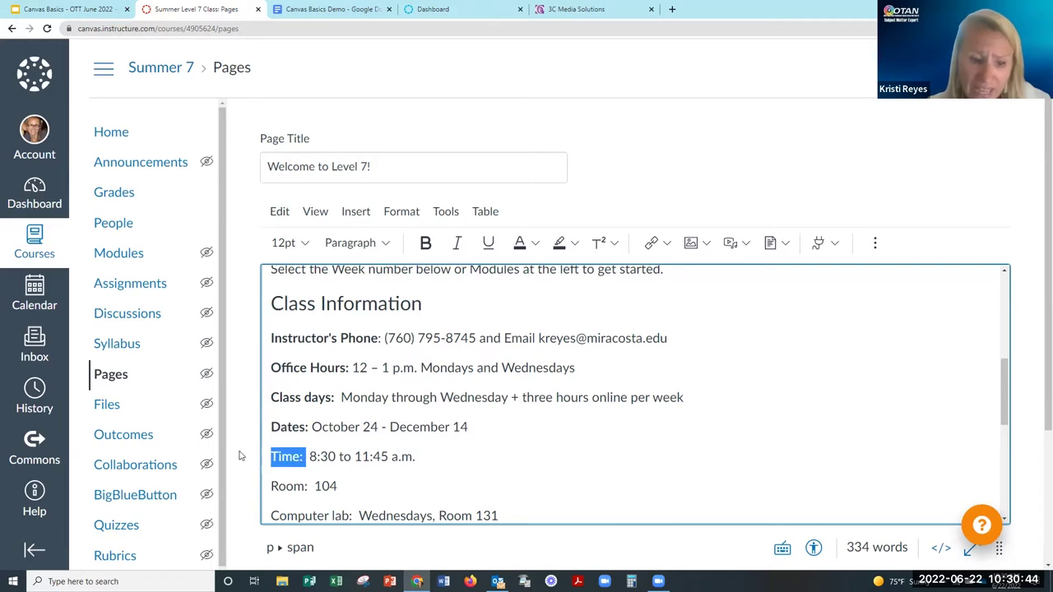
left_click(426, 243)
left_click_drag(310, 486, 263, 472)
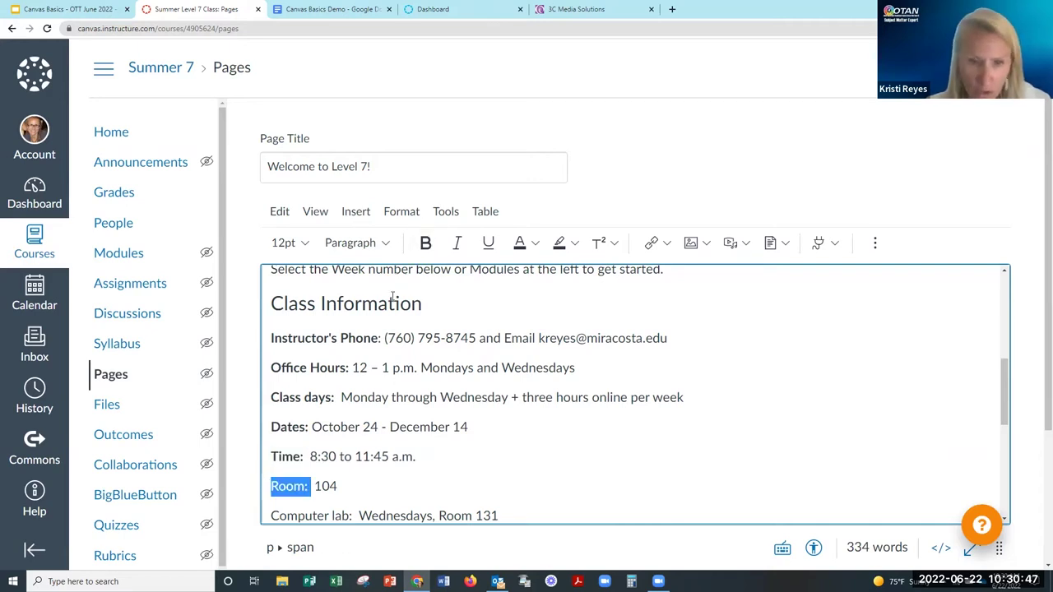
left_click(425, 243)
scroll(302, 477, "down", 3)
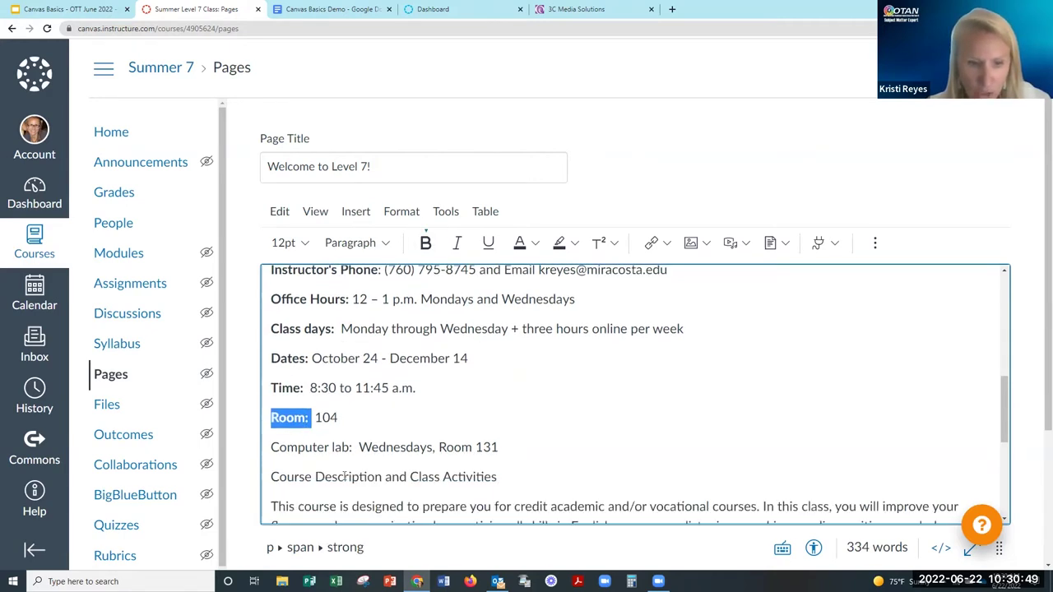
left_click_drag(353, 407, 264, 405)
left_click(425, 242)
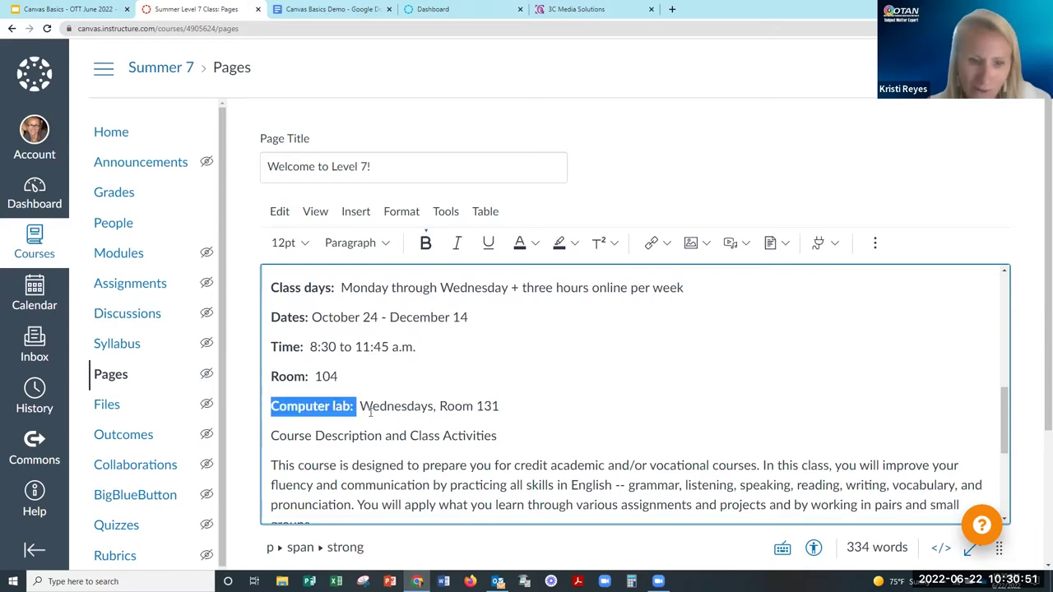
Format the line "Course Description and Class Activities" as Heading 3.
left_click_drag(543, 439, 265, 437)
left_click(385, 244)
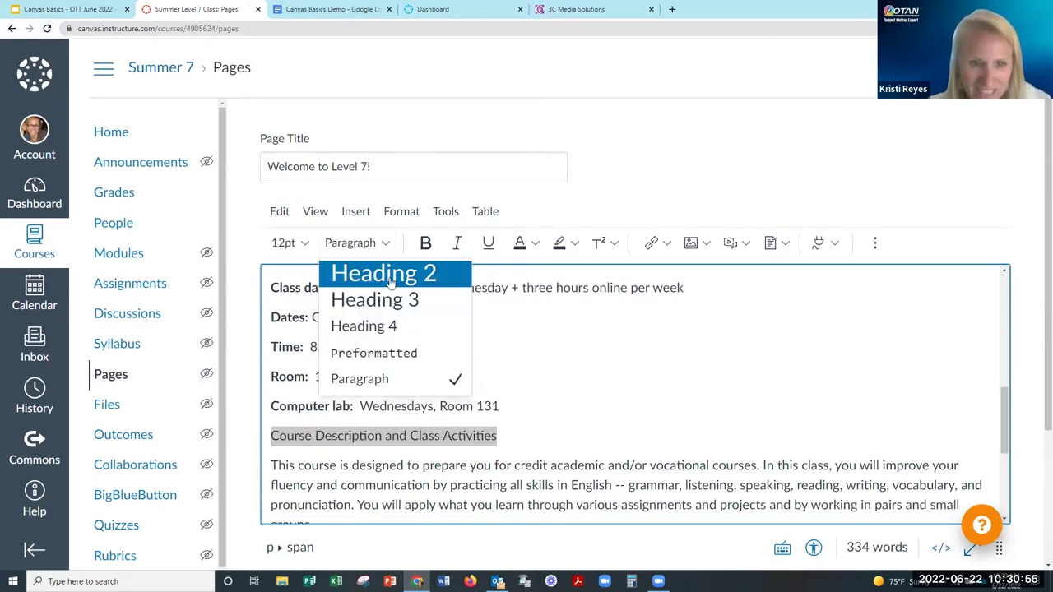
key("Return")
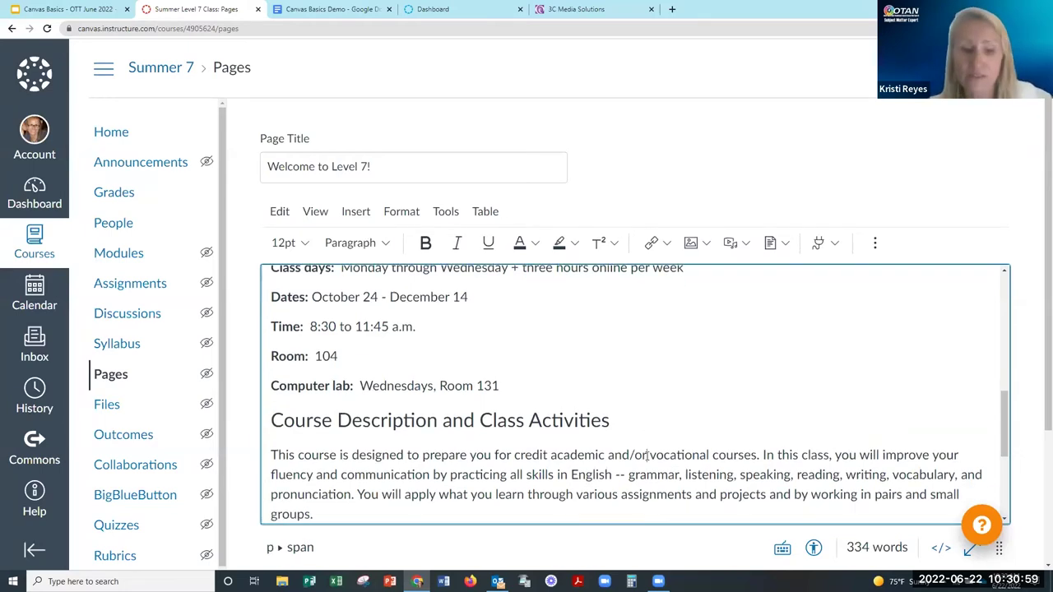
scroll(646, 455, "down", 3)
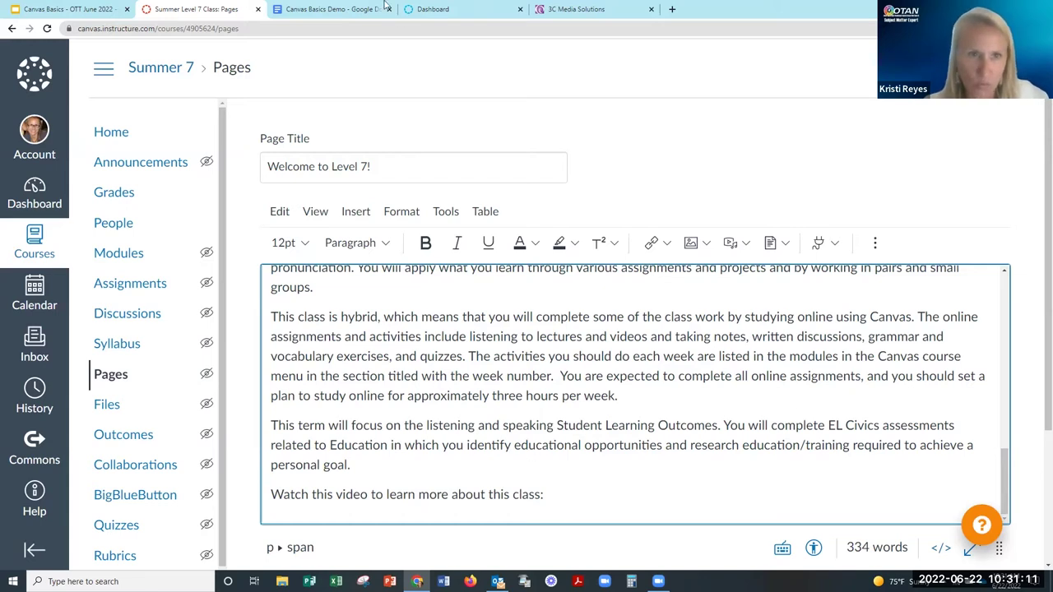
left_click(331, 10)
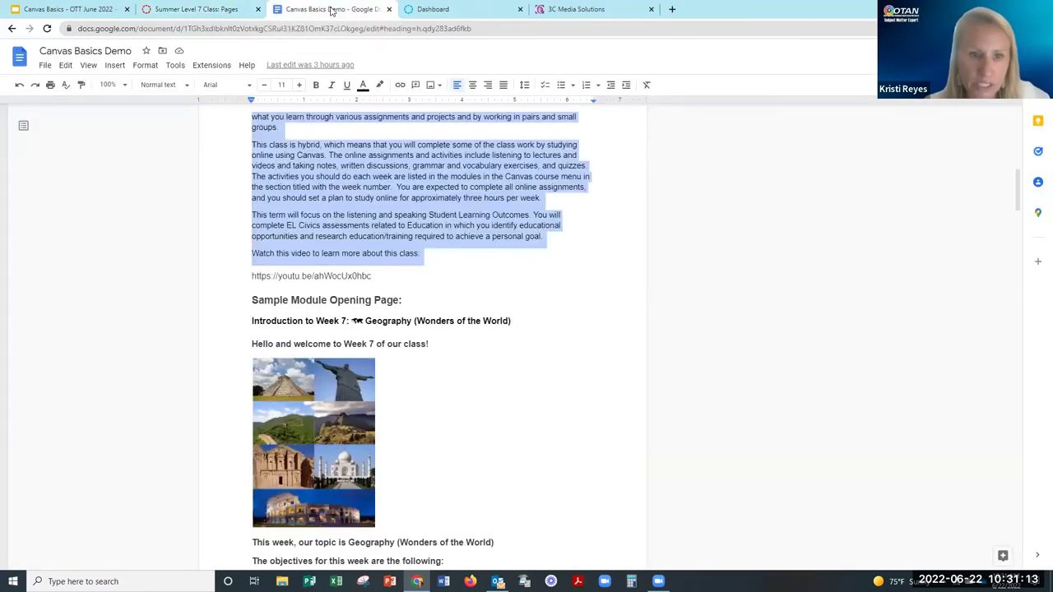
left_click(435, 284)
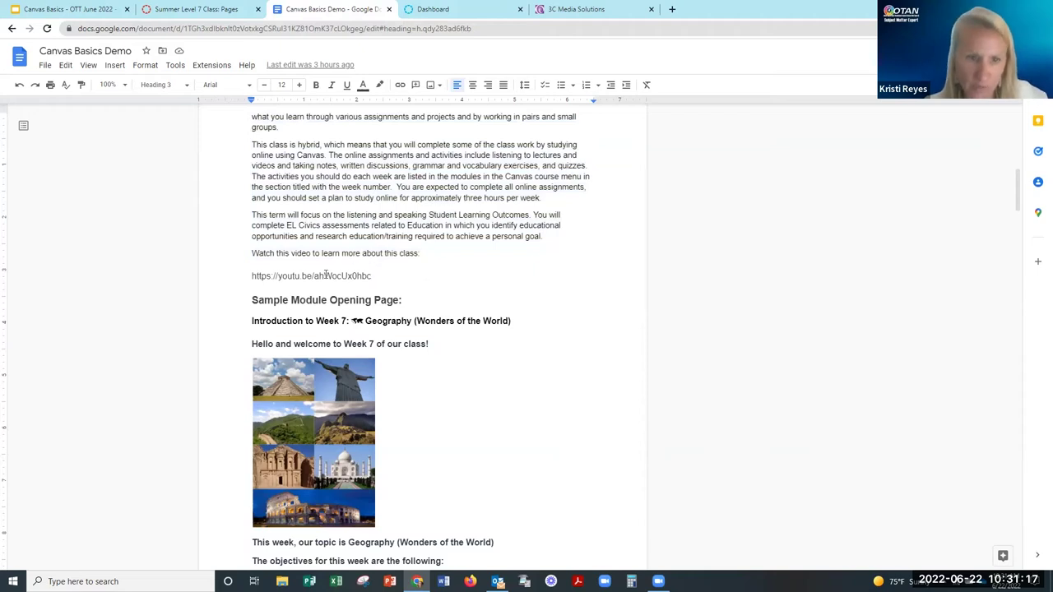
left_click_drag(245, 276, 376, 277)
key("ctrl+c")
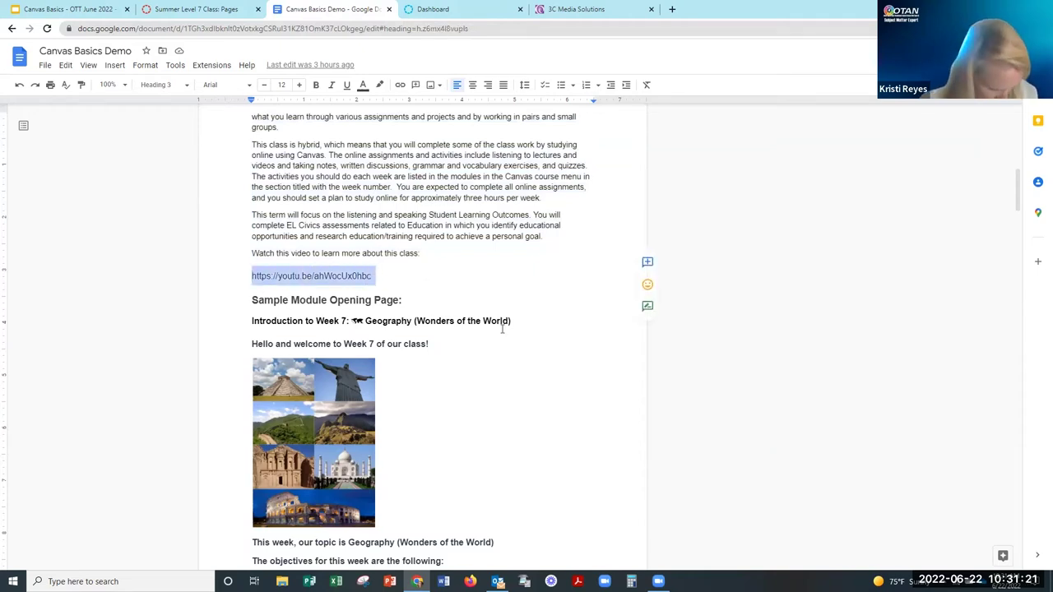
Return to the Canvas page and add an empty line below "Watch this video to learn more about this class:".
left_click(195, 11)
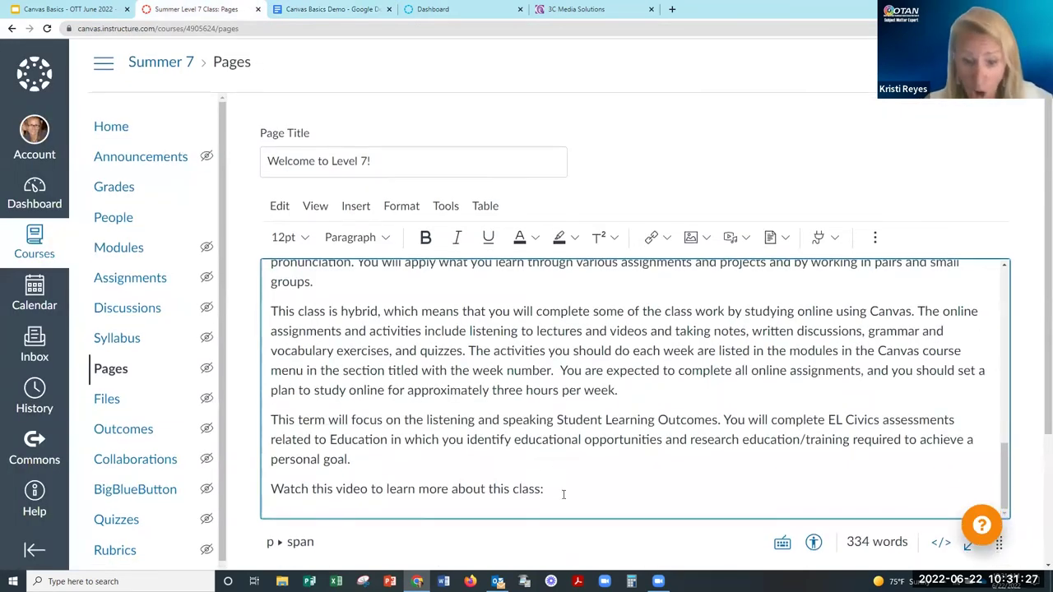
scroll(563, 493, "down", 1)
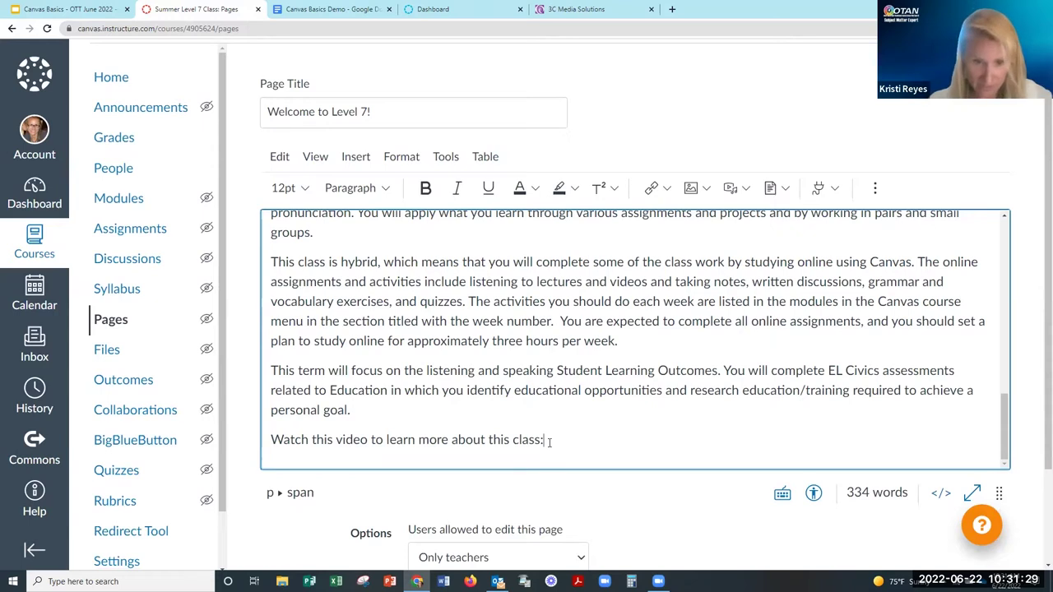
left_click(548, 440)
key("Return")
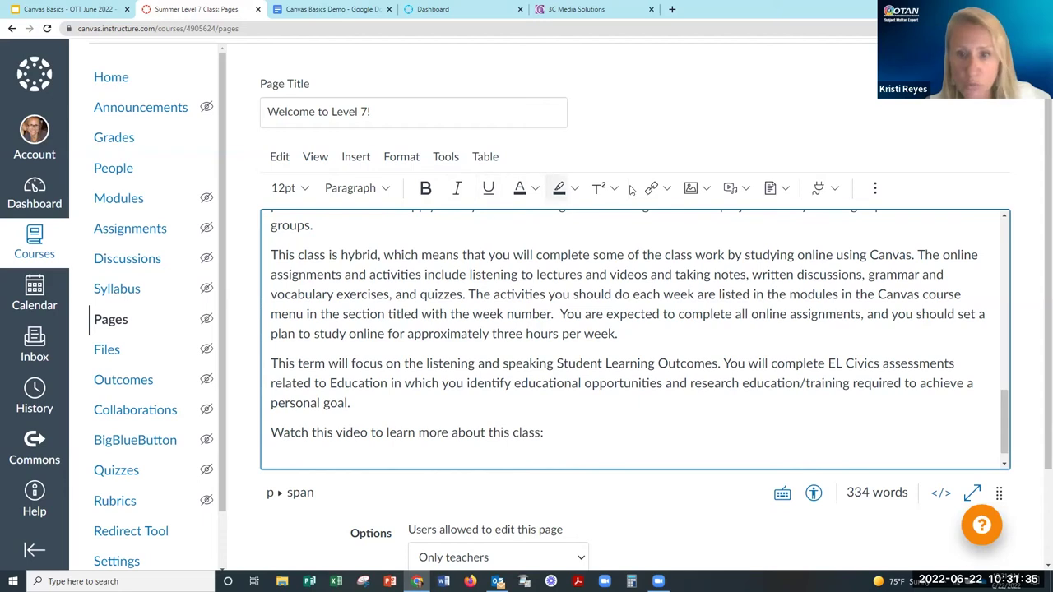
Search the page editor's external apps for "youtube" and look through the full app list.
left_click(835, 193)
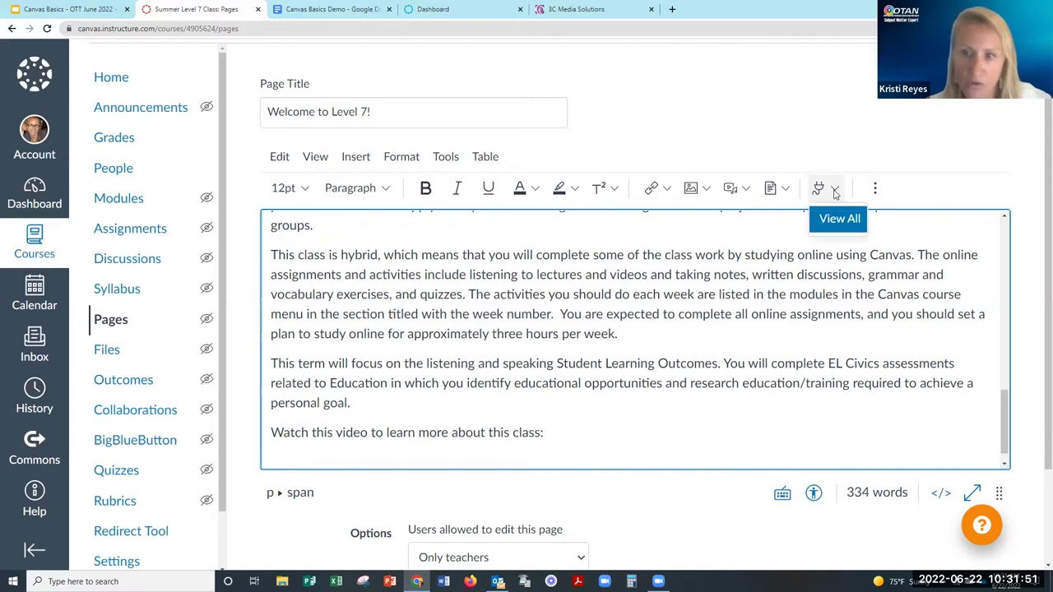
left_click(836, 220)
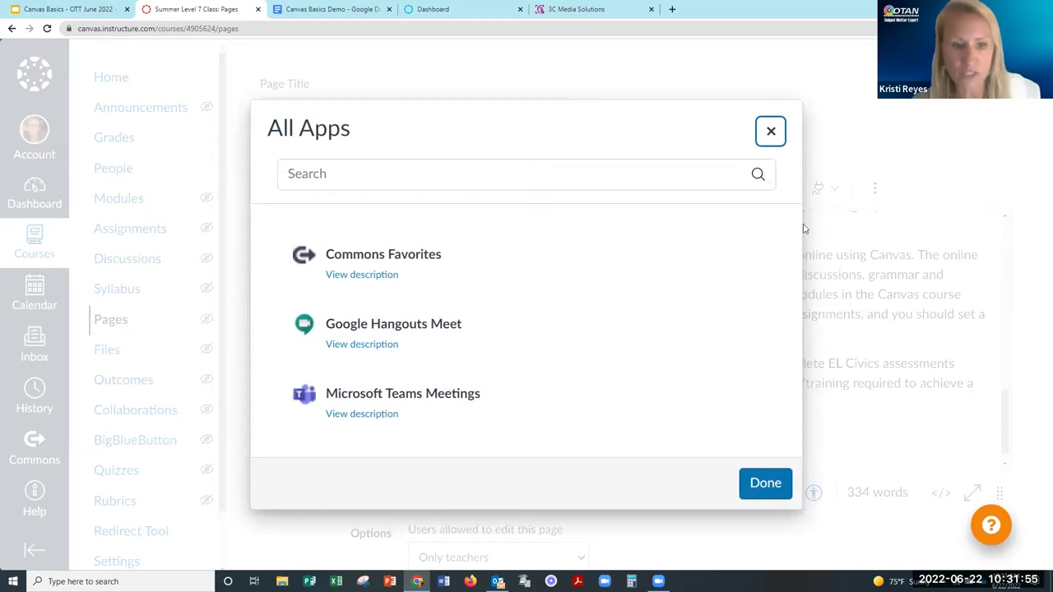
left_click(377, 174)
type("yo")
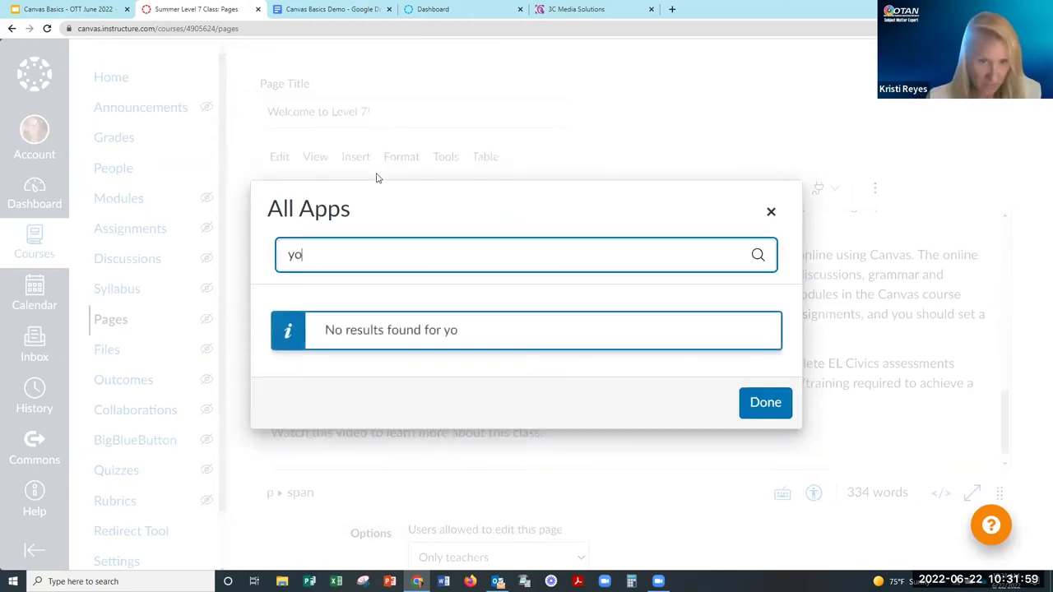
type("utube")
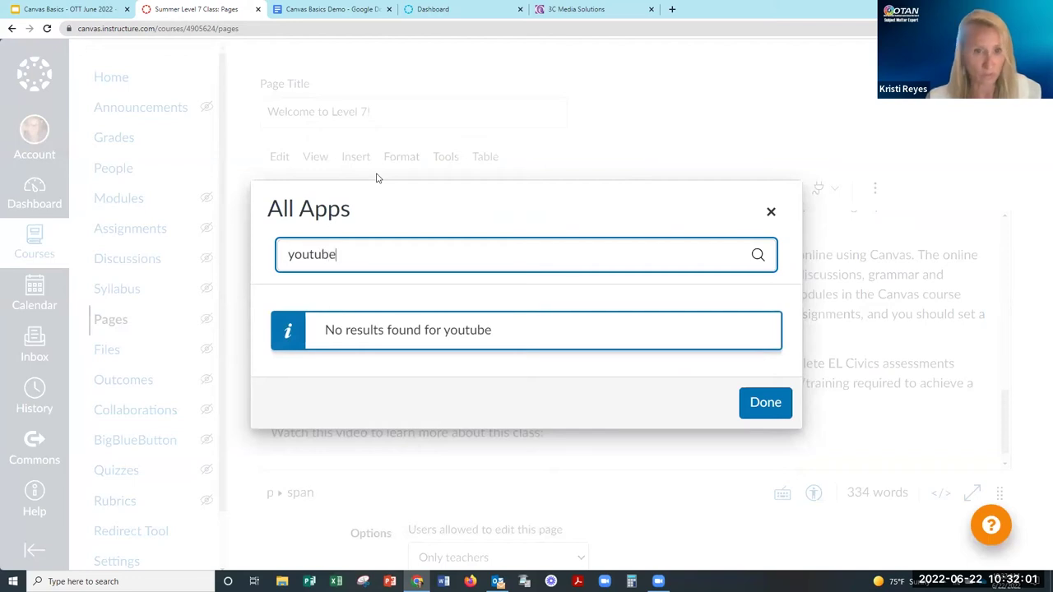
left_click(771, 213)
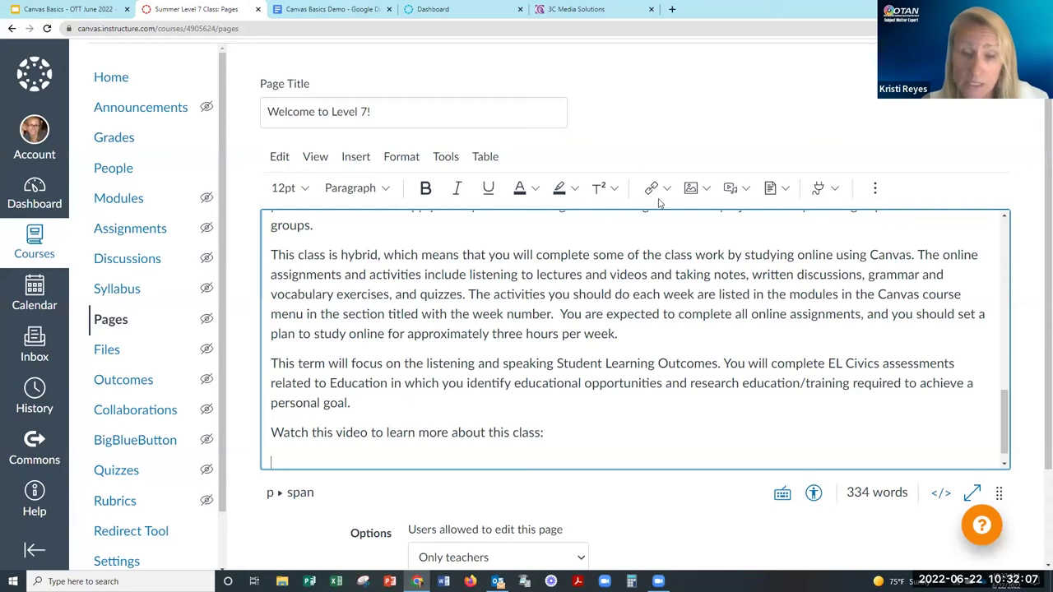
left_click(833, 189)
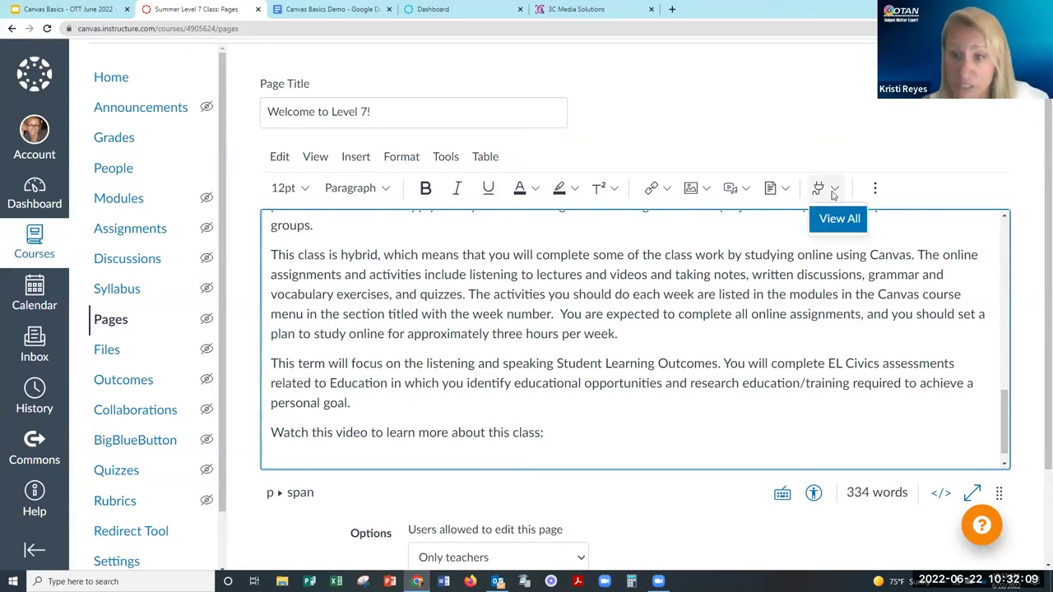
left_click(834, 218)
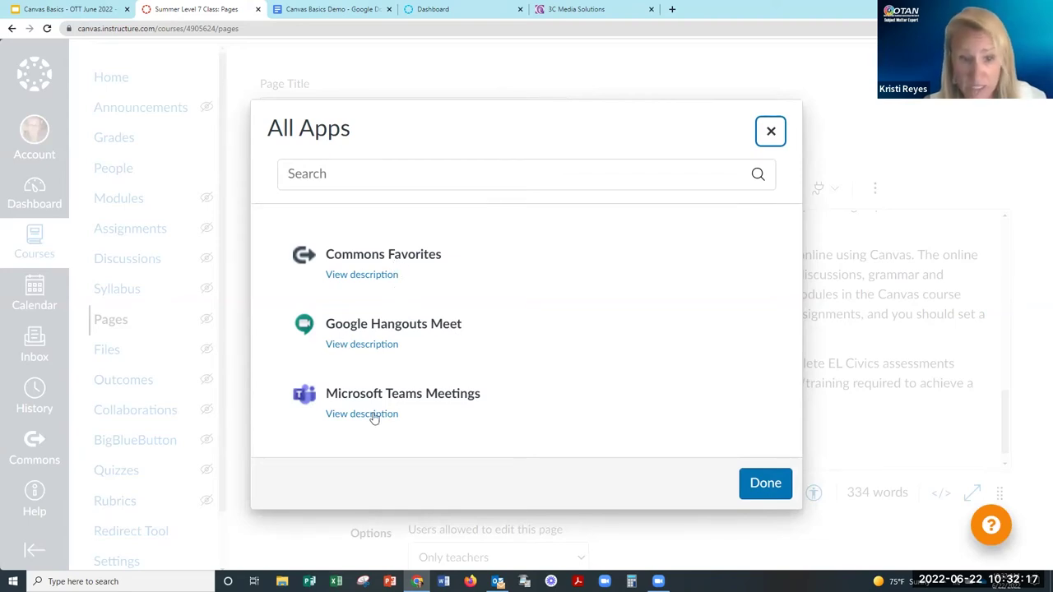
left_click(765, 482)
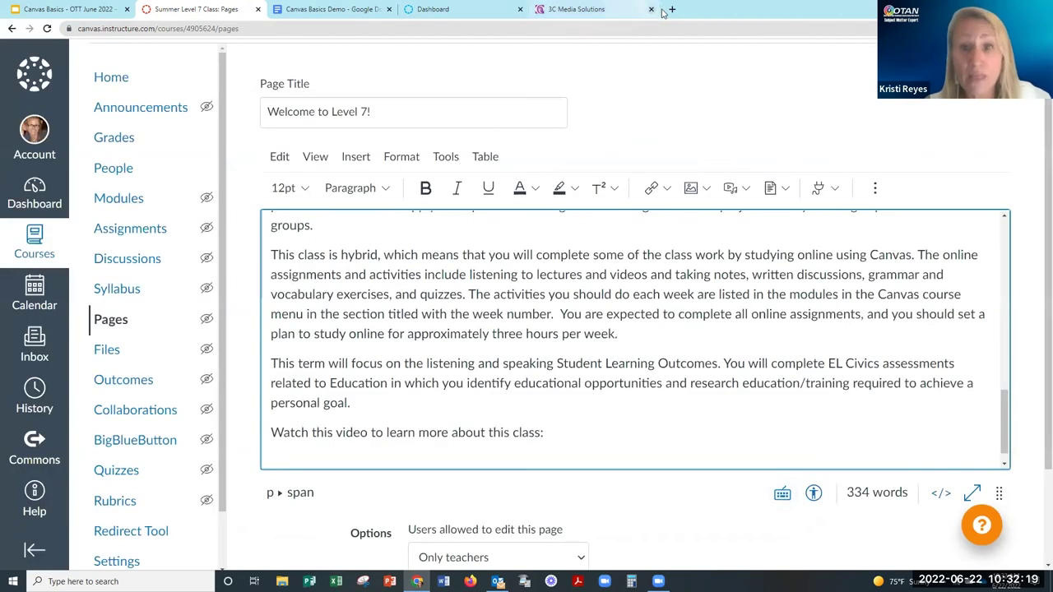
Open the copied YouTube link in a new browser tab and pause the playback.
left_click(671, 9)
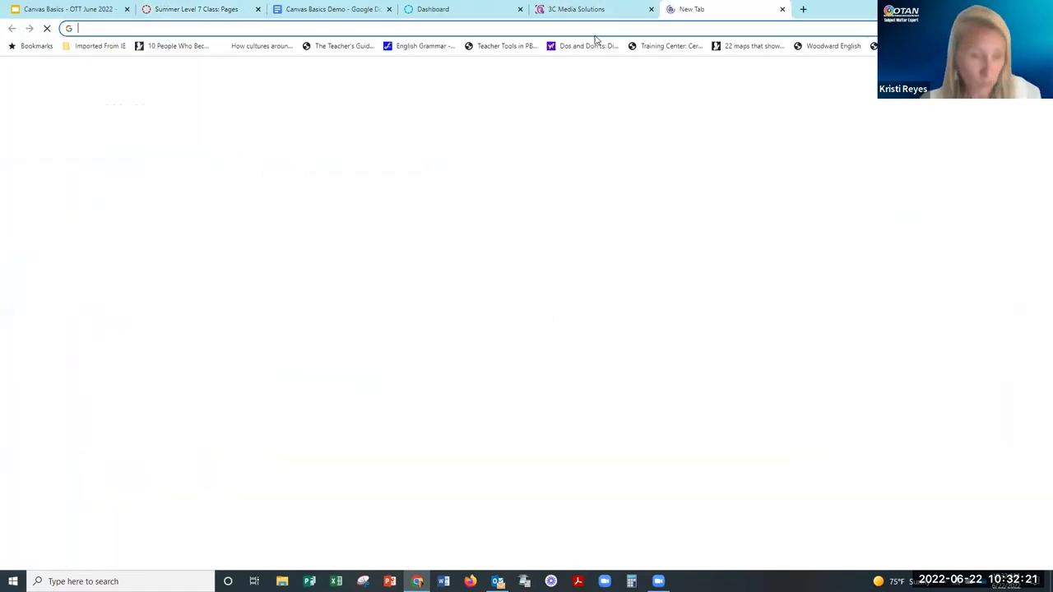
key("ctrl+v")
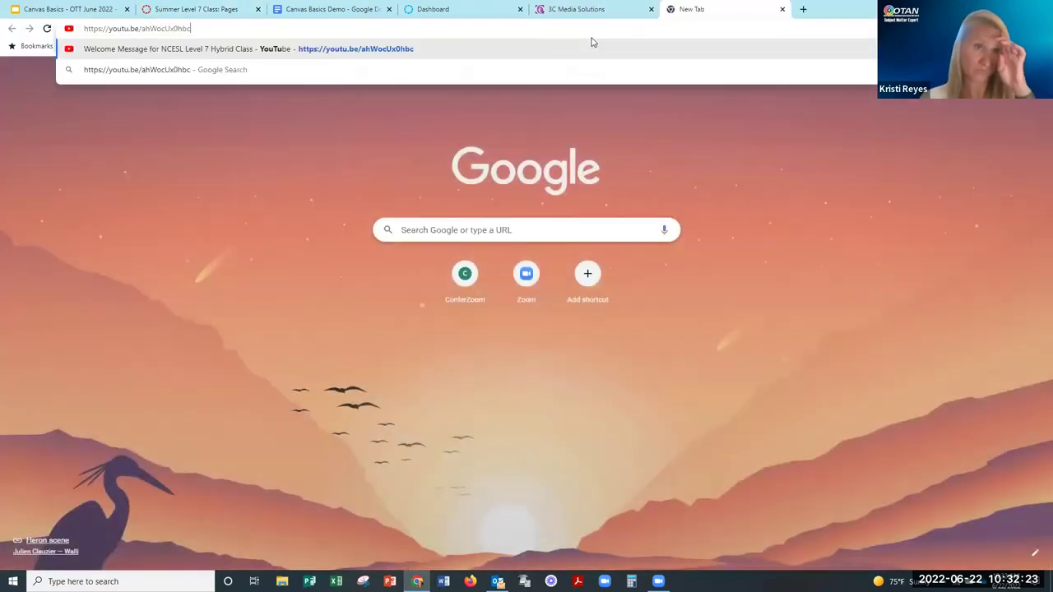
key("Return")
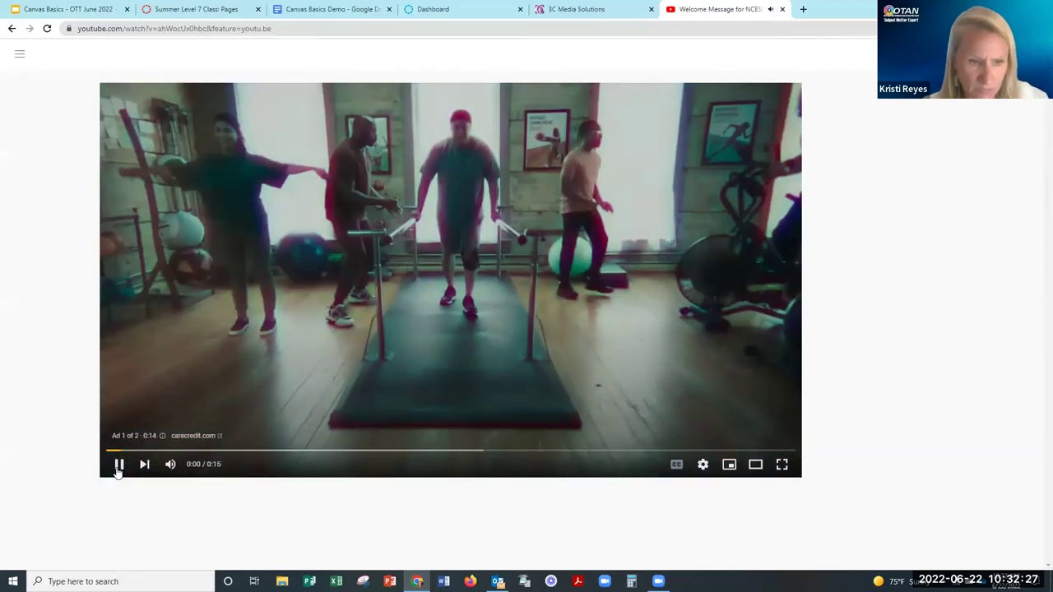
left_click(118, 465)
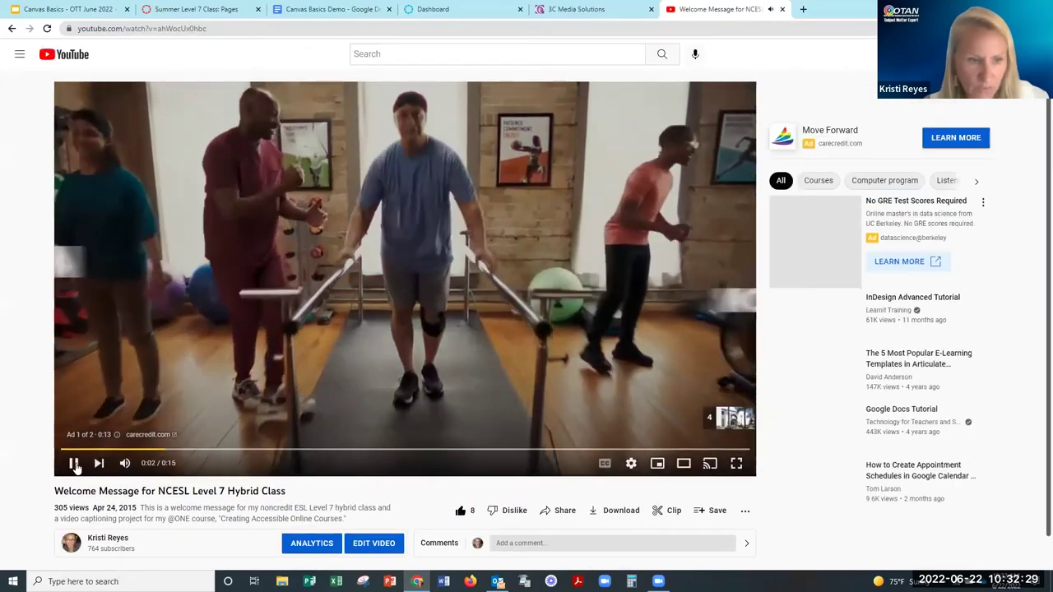
Copy the iframe embed code from the sharing options of the Welcome Message for NCESL Level 7 Hybrid Class video.
scroll(580, 510, "down", 2)
scroll(580, 511, "down", 2)
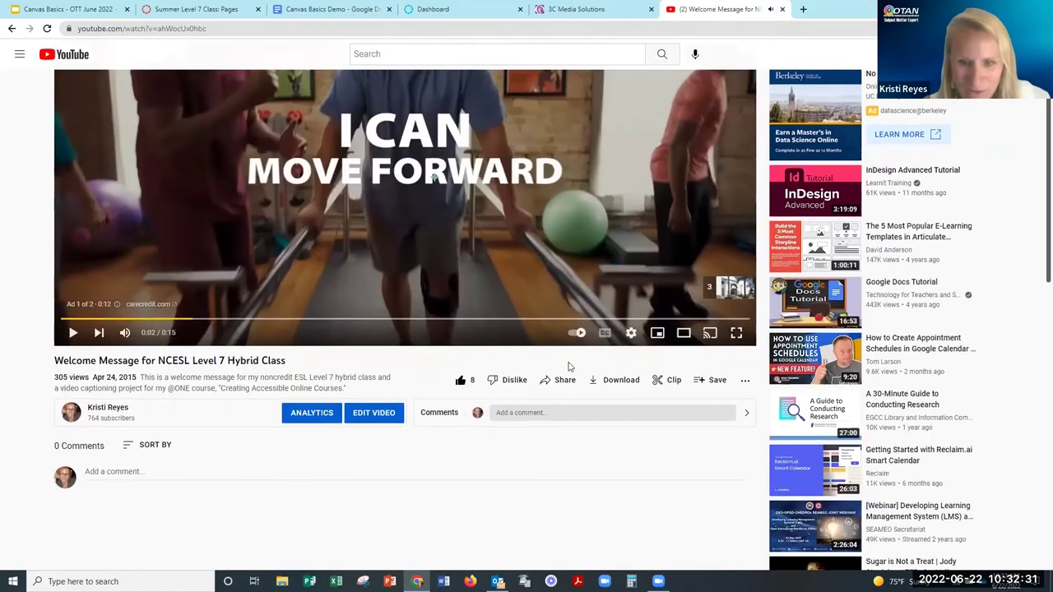
left_click(564, 296)
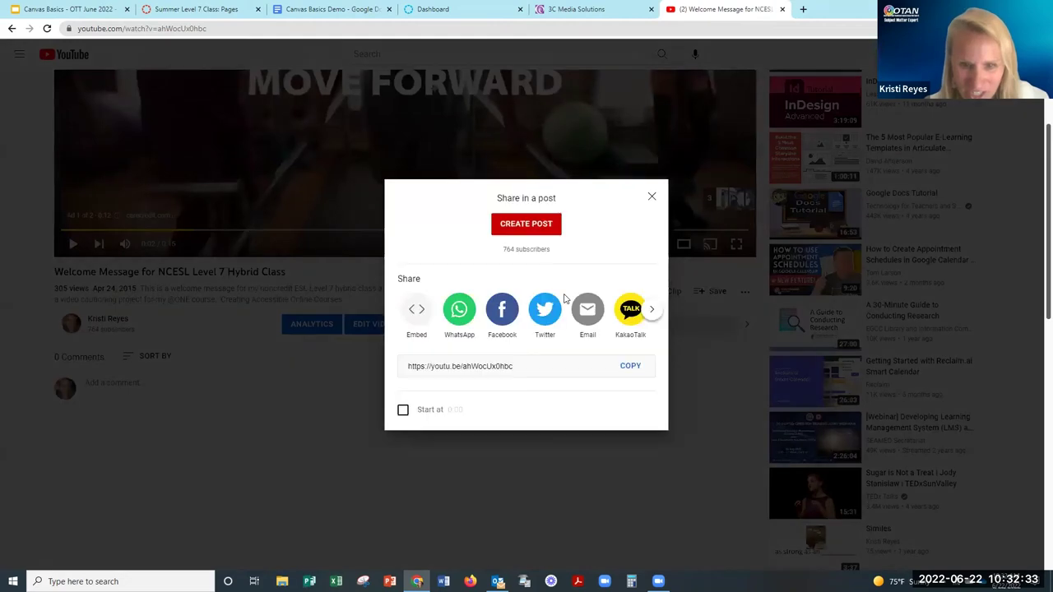
left_click(417, 310)
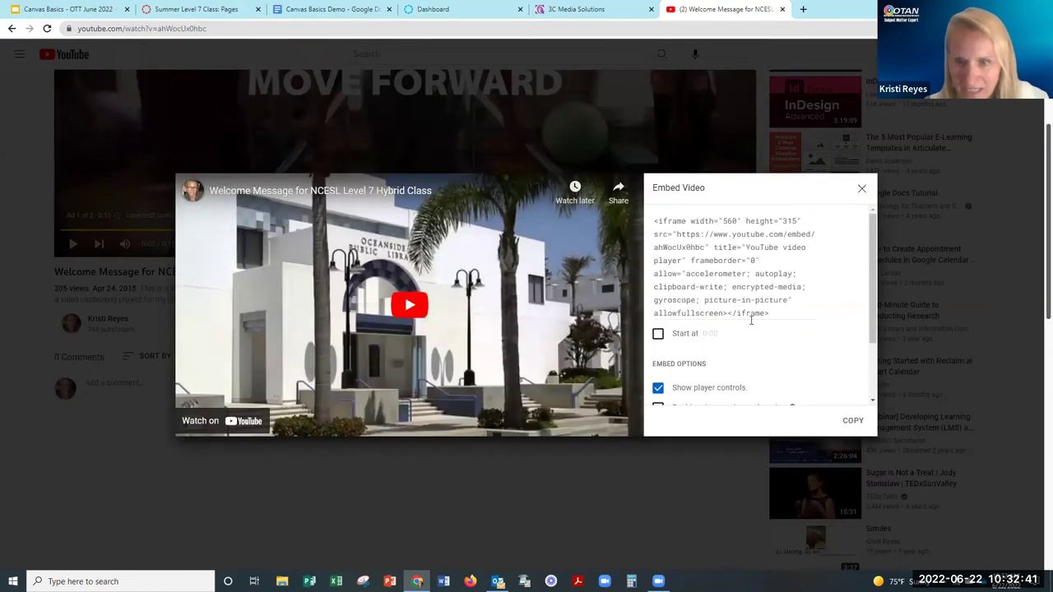
left_click(723, 288)
key("ctrl+c")
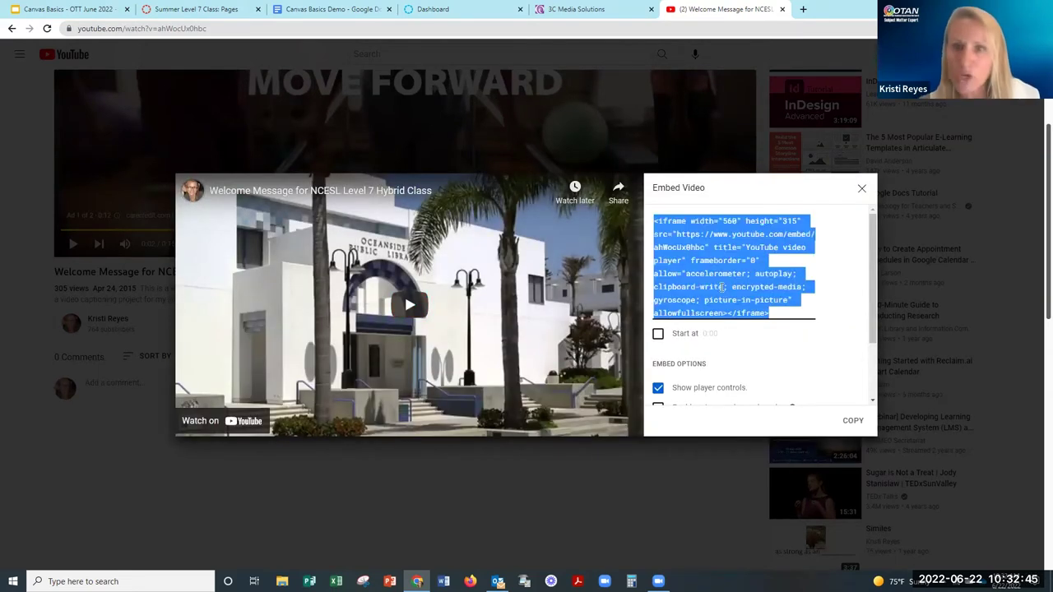
Return to the Canvas page and paste the video's iframe embed code on a new last line of the page's raw HTML.
left_click(216, 11)
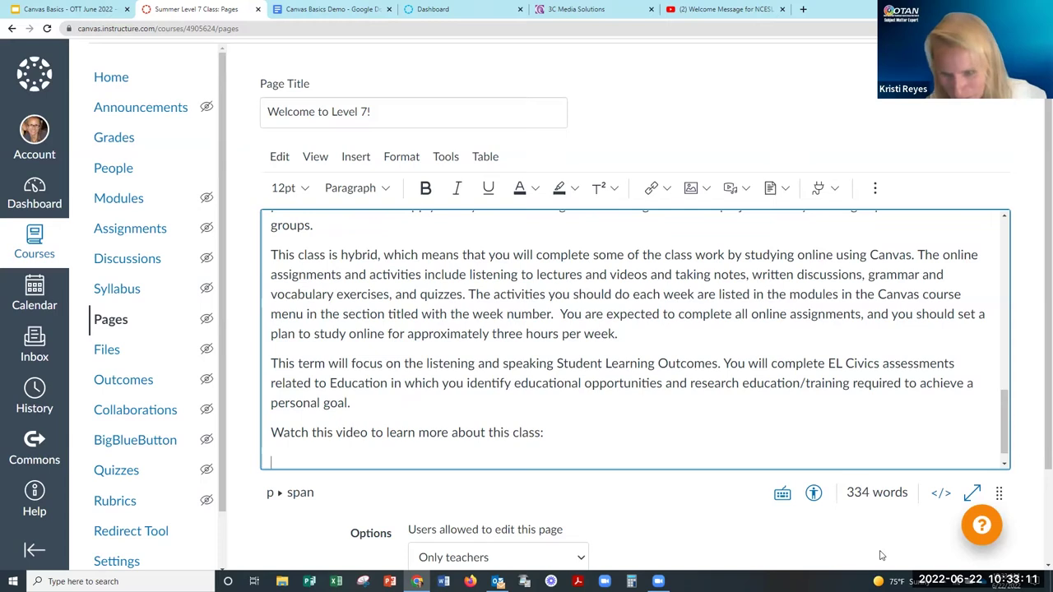
left_click(940, 494)
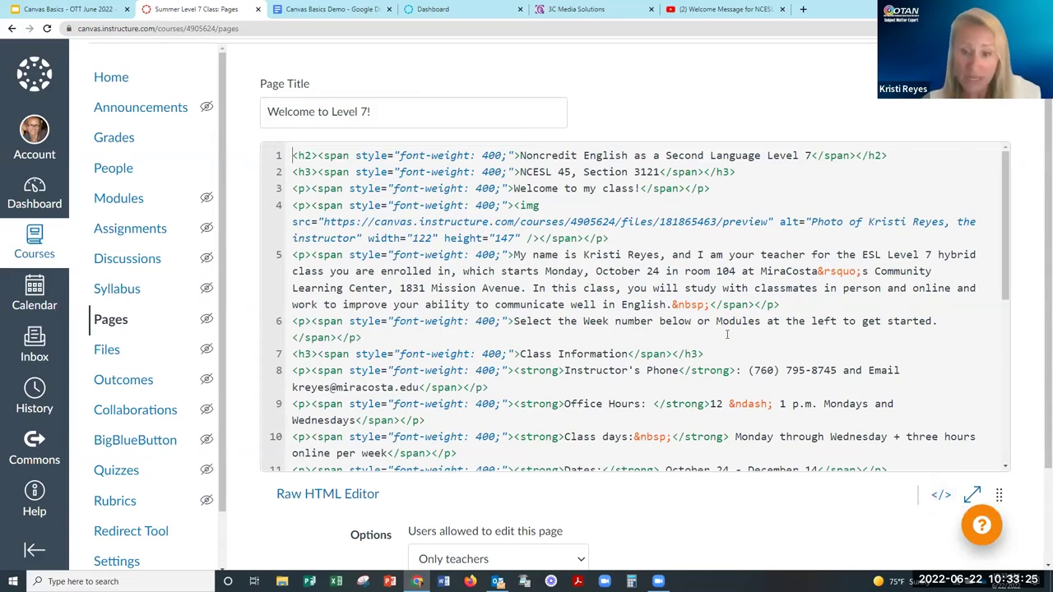
scroll(720, 336, "down", 5)
scroll(719, 336, "down", 1)
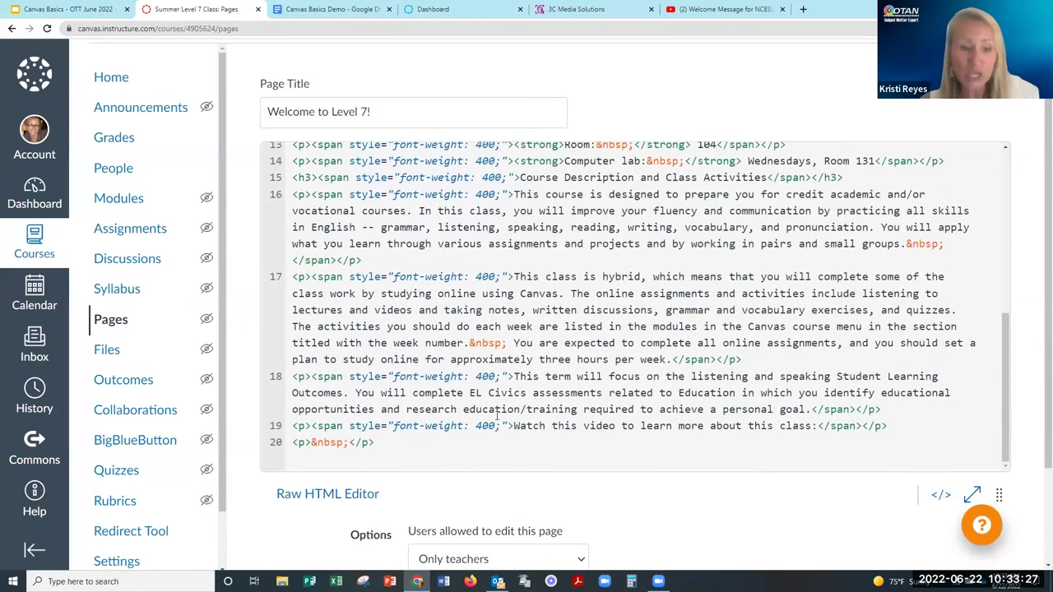
left_click(394, 445)
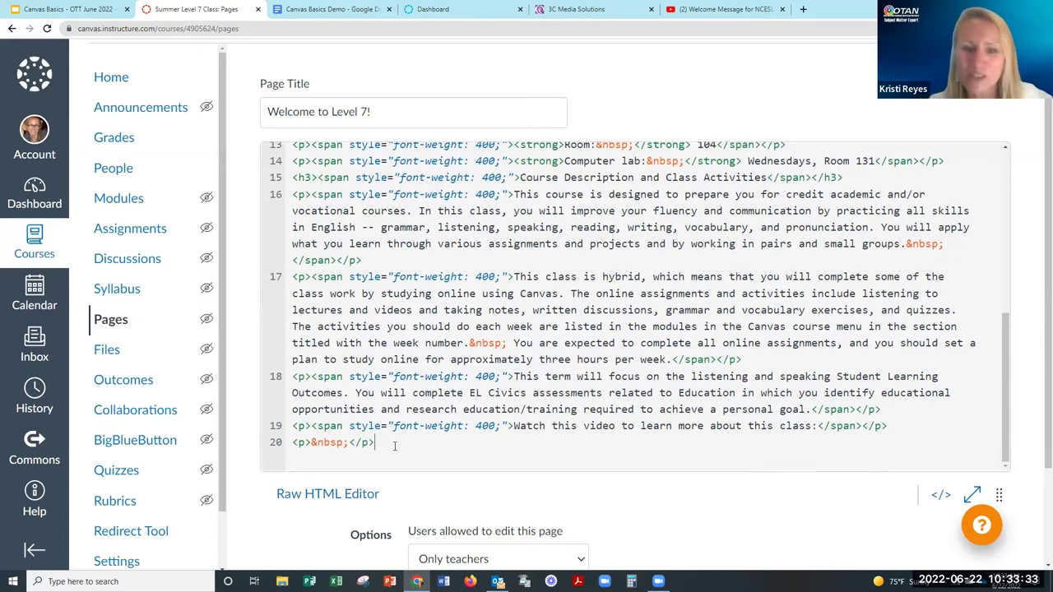
key("Return")
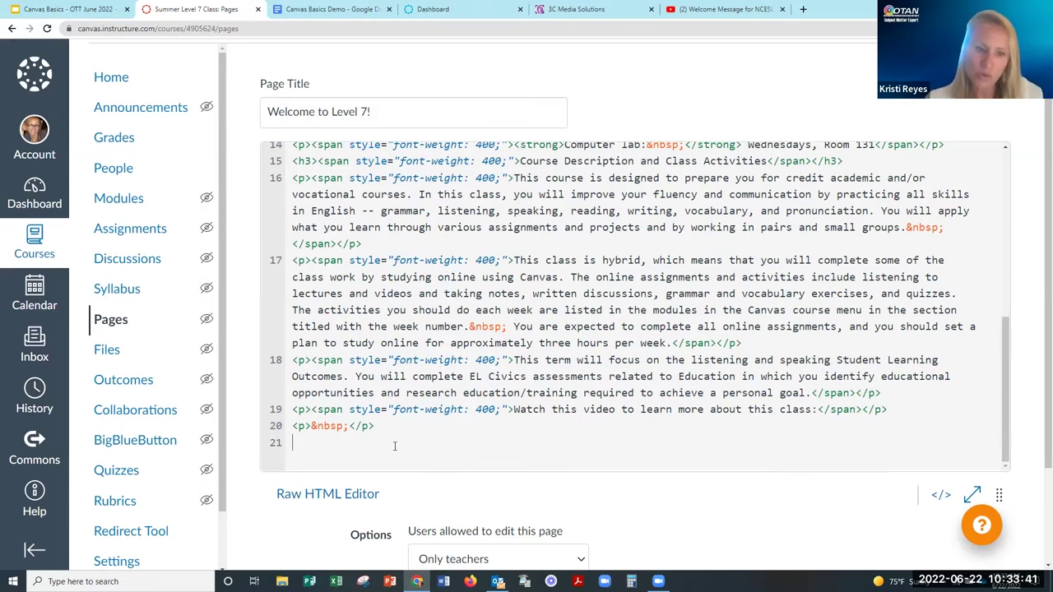
key("ctrl+v")
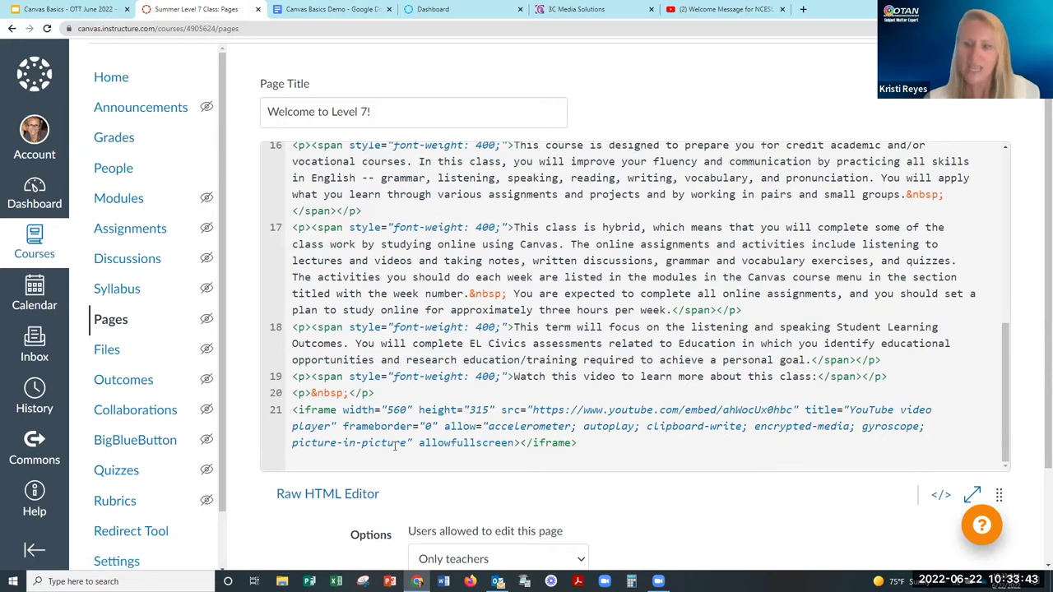
Return the page editor from raw HTML to the visual view and check the embedded YouTube video under the class text.
left_click(940, 497)
scroll(617, 374, "down", 6)
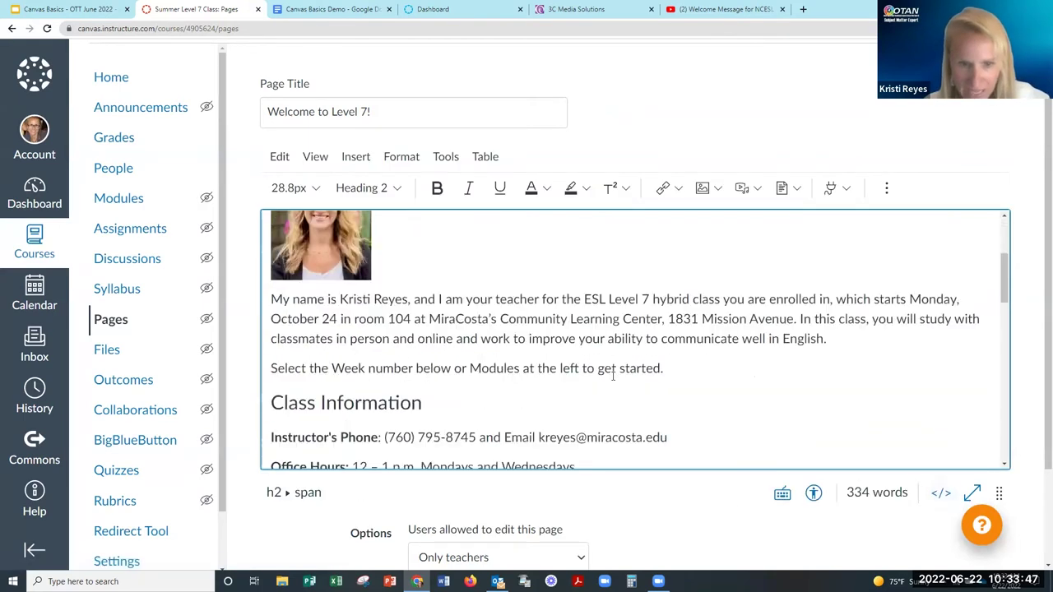
scroll(620, 387, "down", 10)
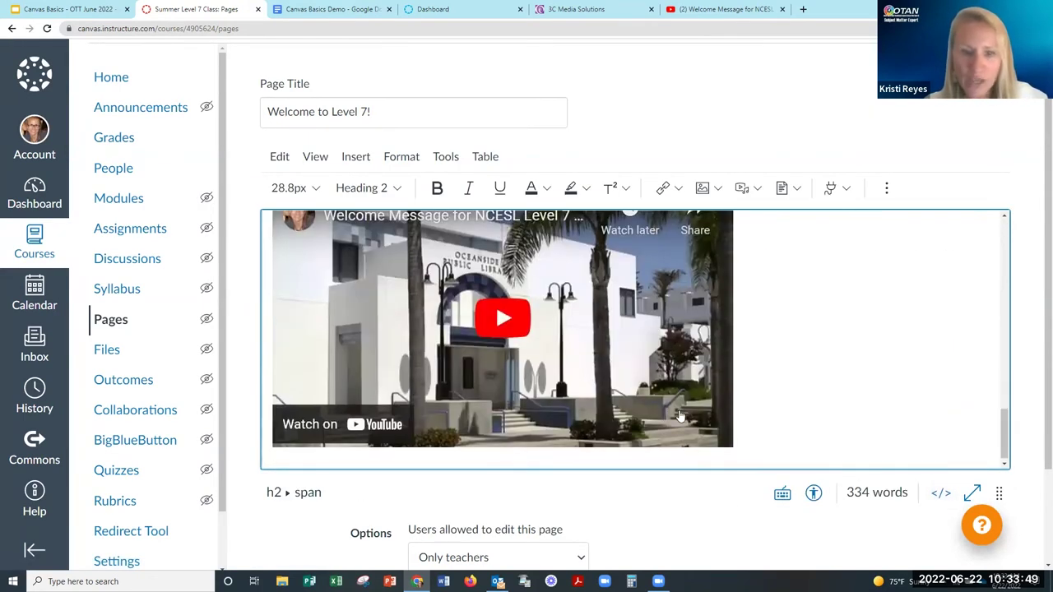
scroll(764, 416, "up", 2)
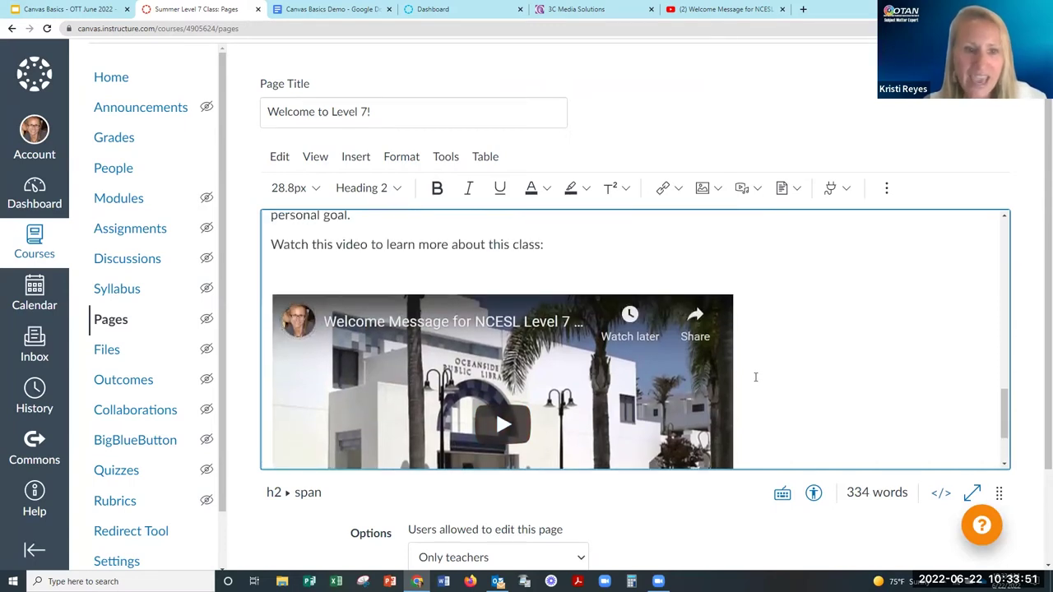
scroll(868, 412, "down", 2)
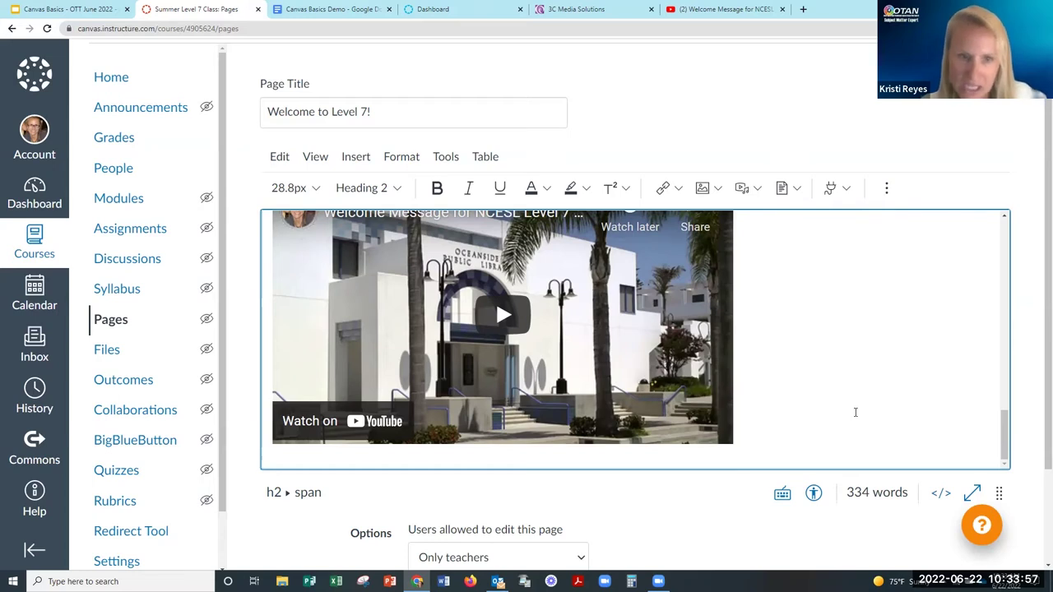
Run the Accessibility Checker on the Welcome to Level 7! page, close its report, and save and publish the page.
scroll(851, 408, "down", 1)
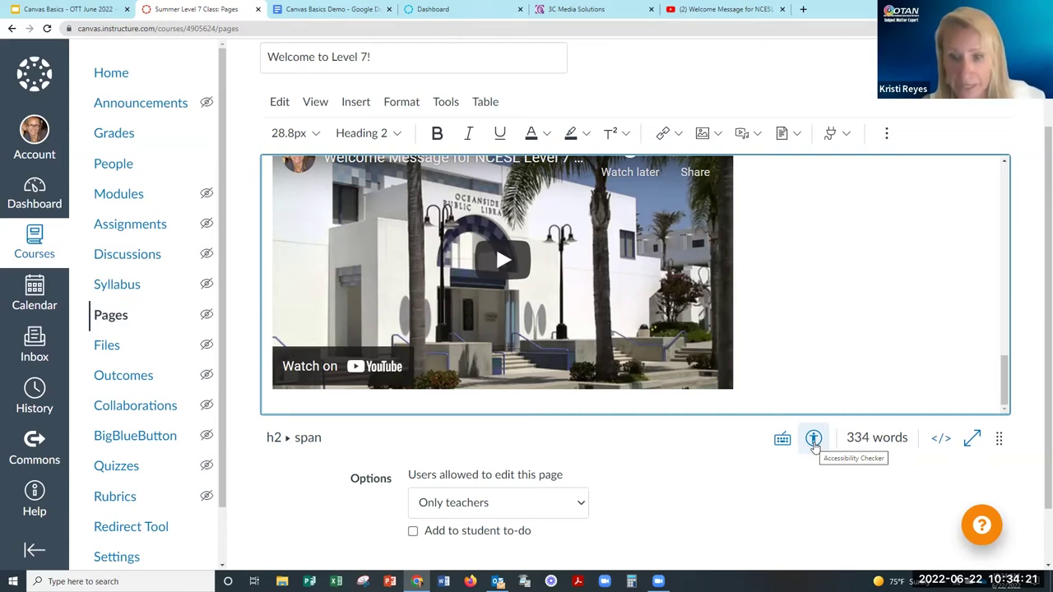
left_click(813, 440)
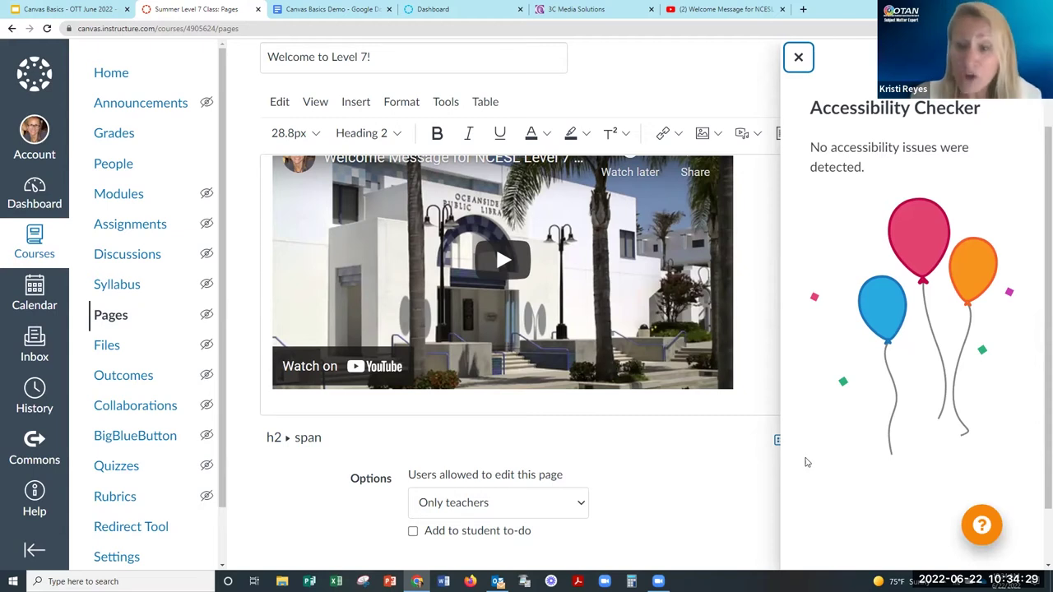
left_click(798, 56)
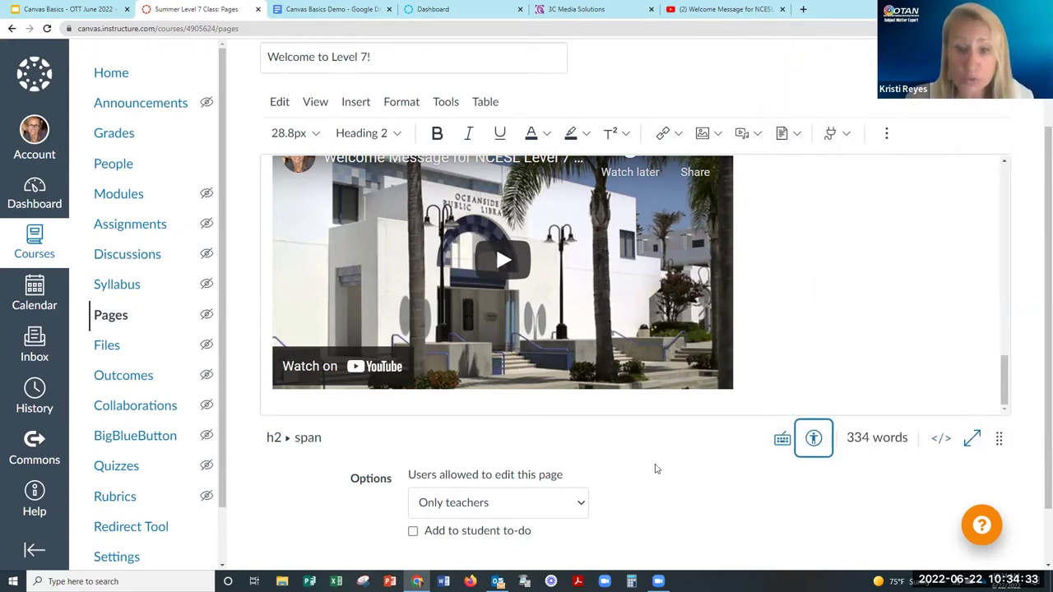
scroll(658, 465, "down", 1)
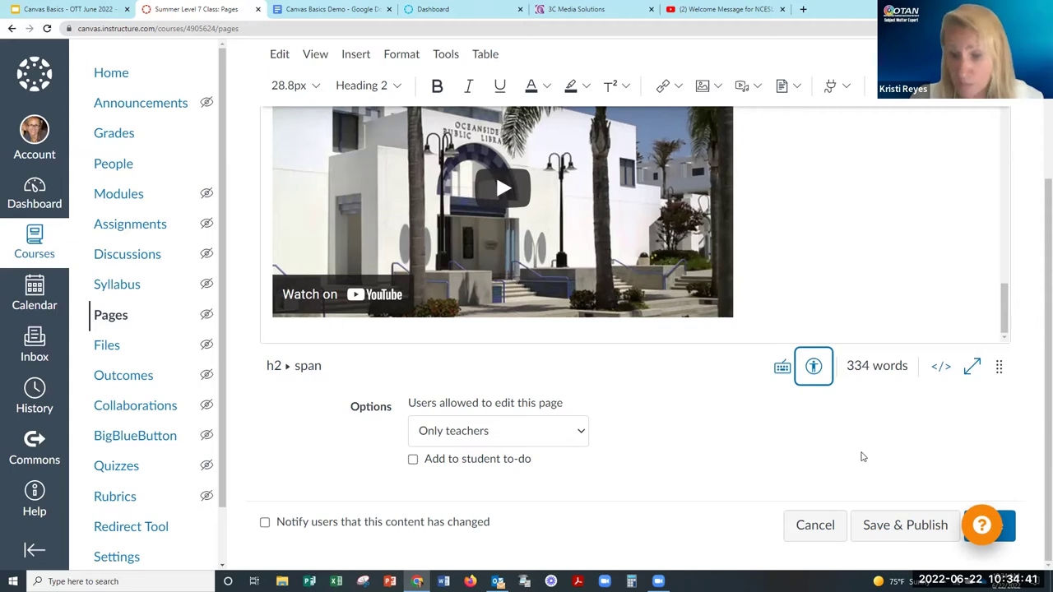
left_click(881, 534)
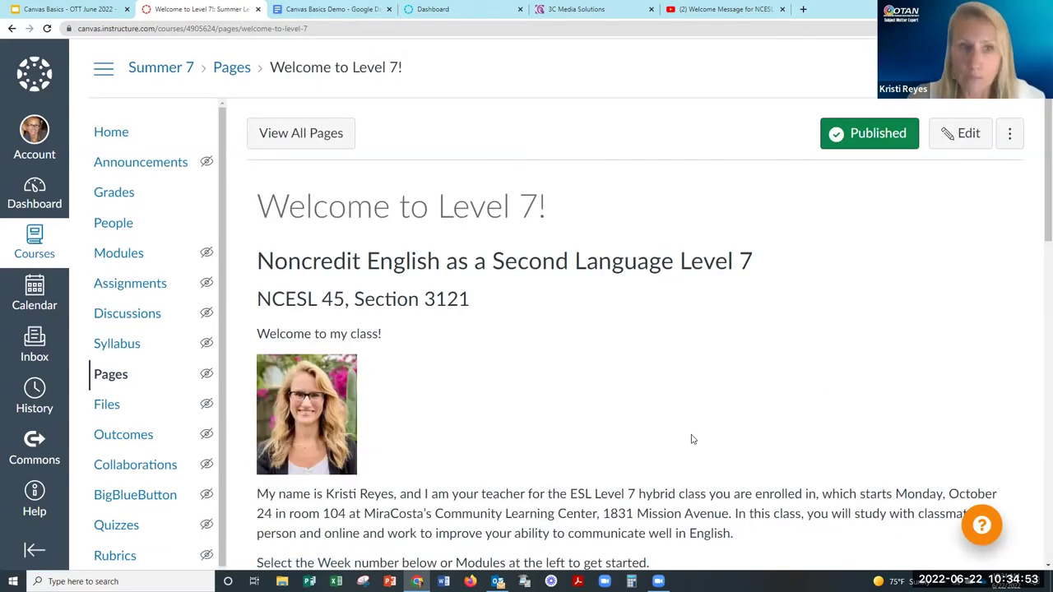
Set the Welcome to Level 7! page as the course's front page from the list of course pages.
left_click(121, 141)
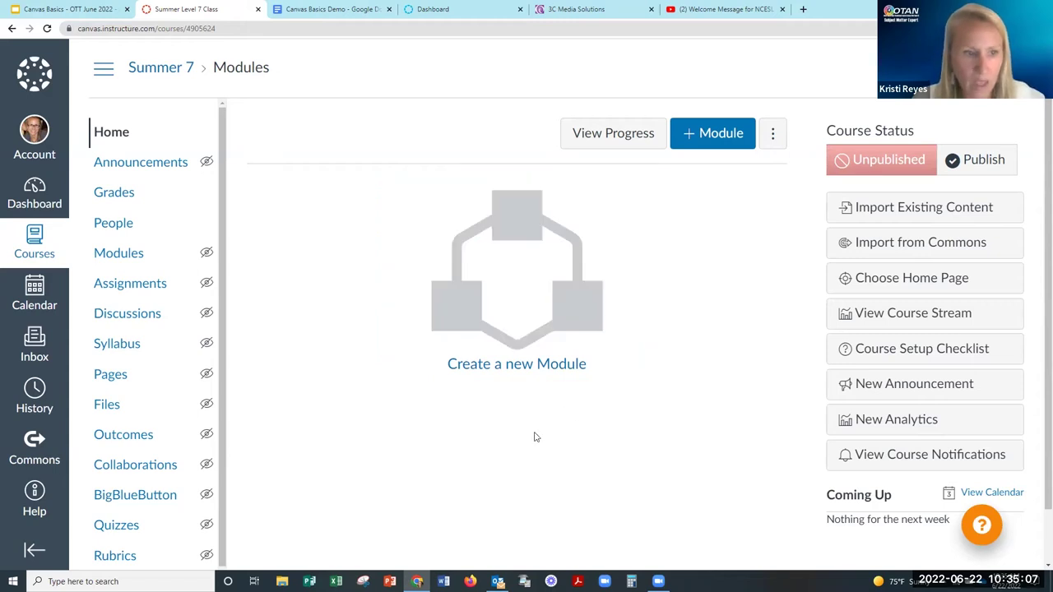
left_click(112, 380)
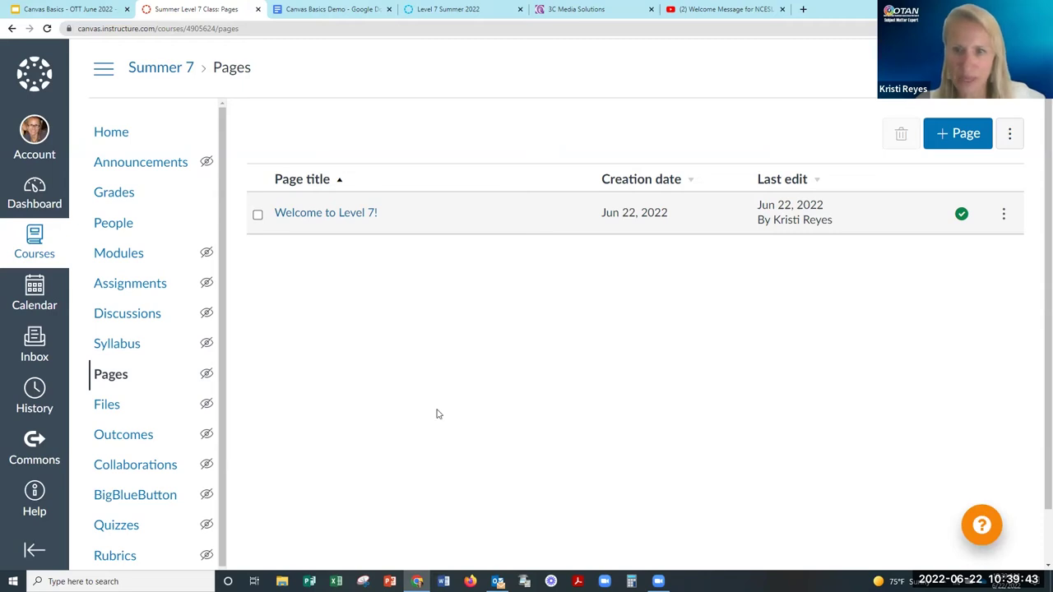
left_click(1003, 217)
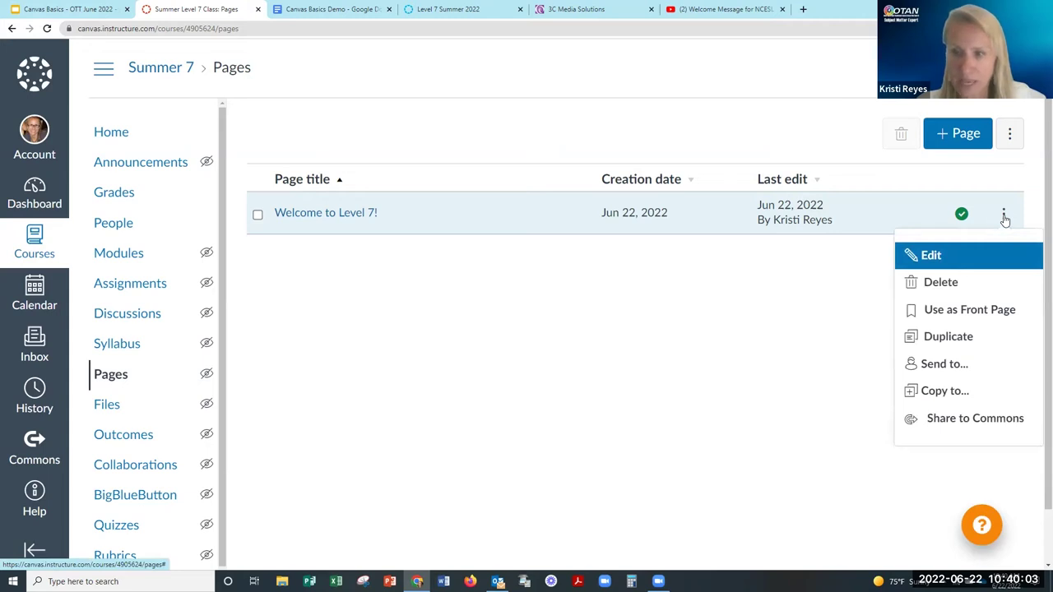
left_click(984, 320)
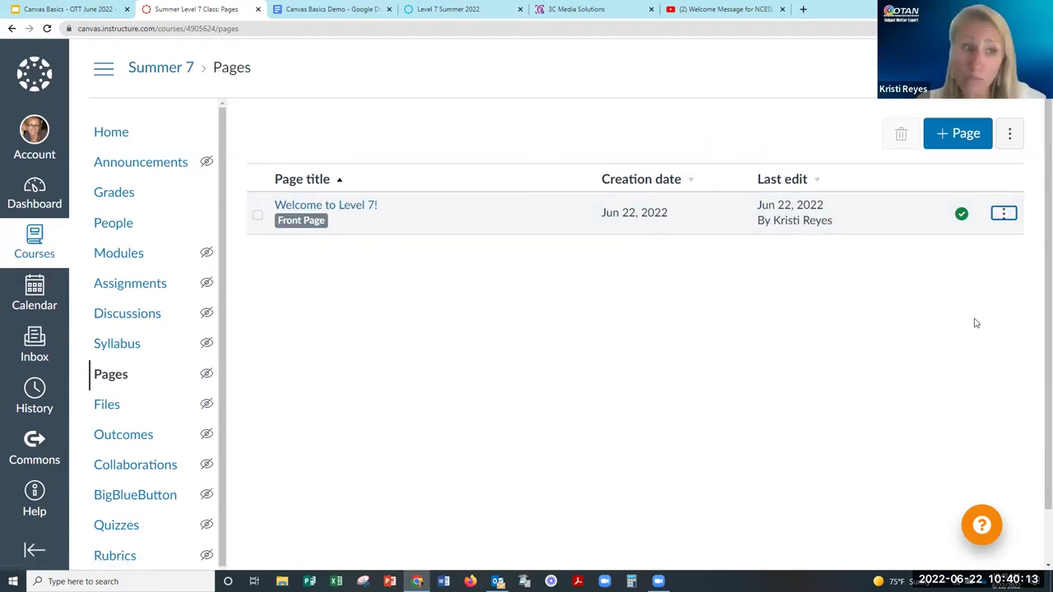
Publish the course with Pages Front Page as its home page and look over the resulting home page.
left_click(131, 137)
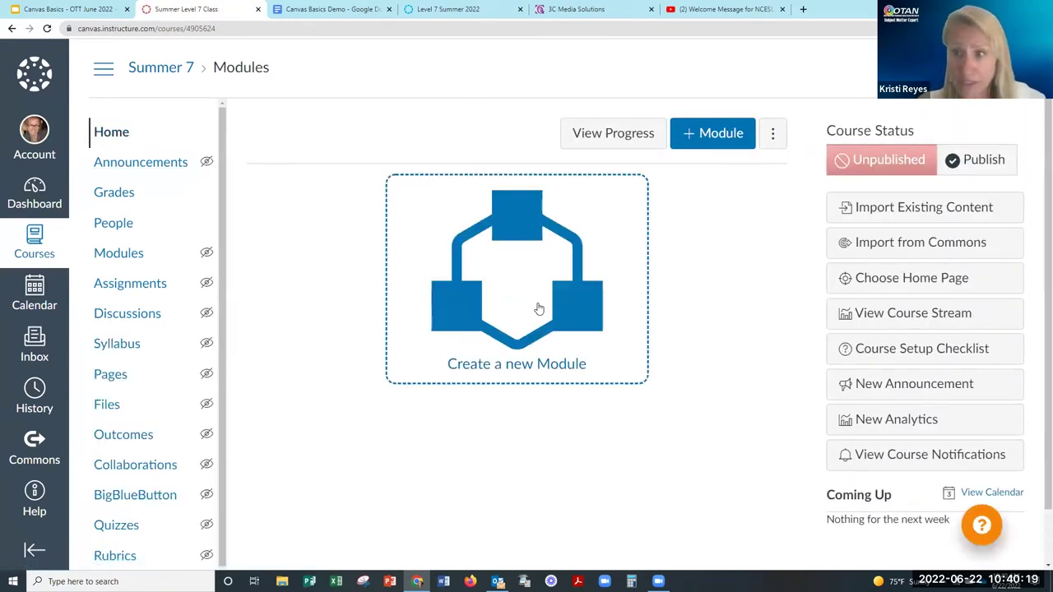
left_click(970, 164)
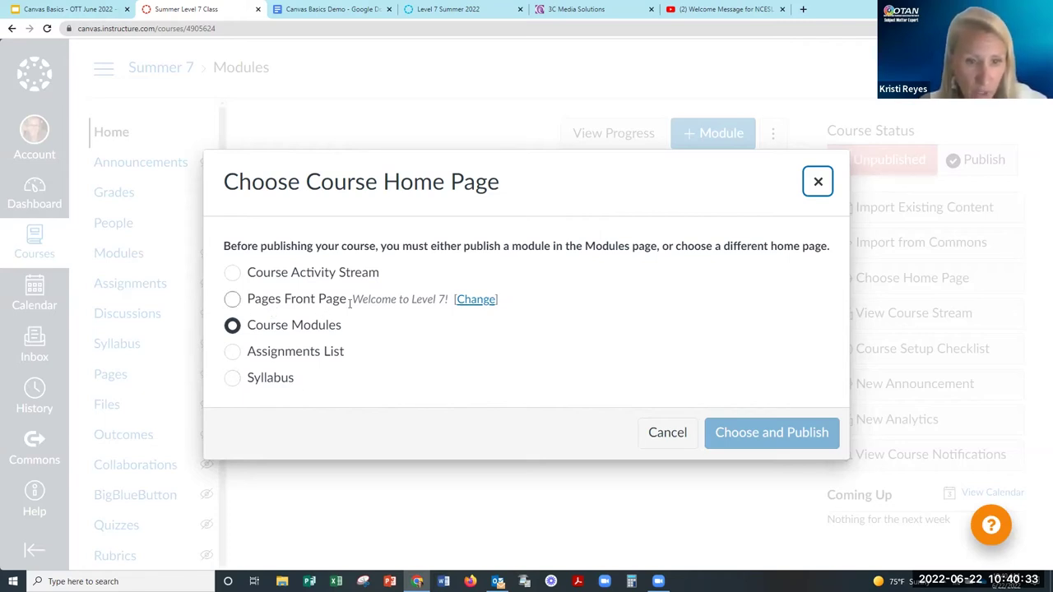
left_click(232, 300)
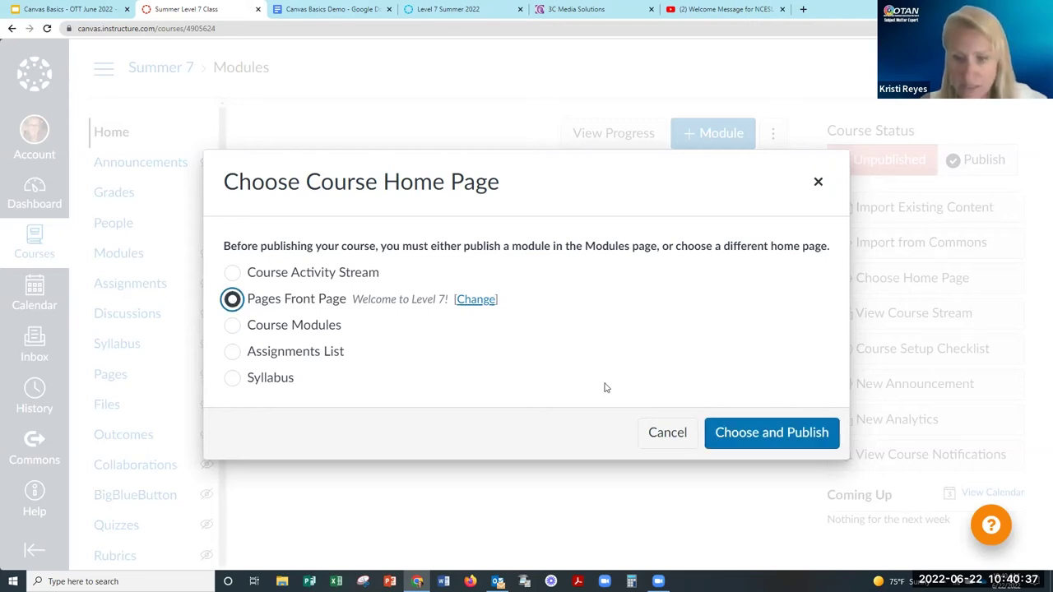
left_click(745, 444)
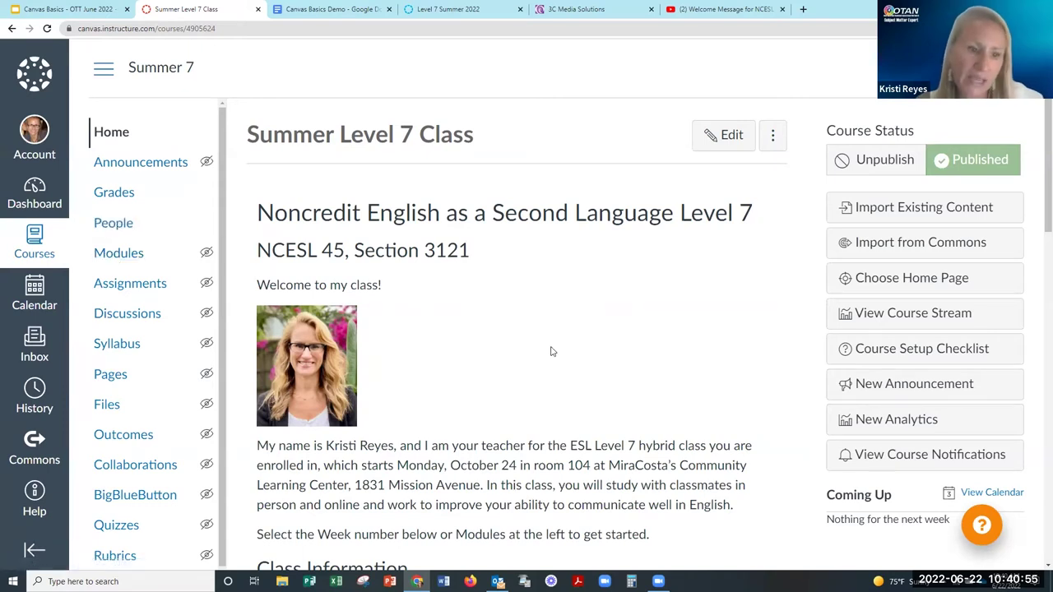
scroll(561, 362, "down", 3)
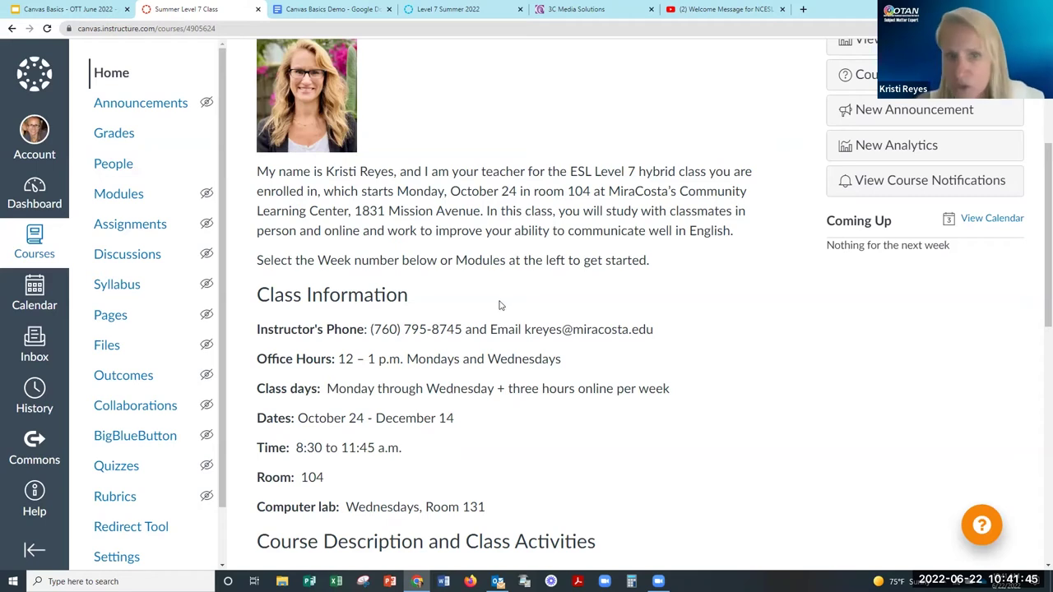
scroll(499, 305, "up", 1)
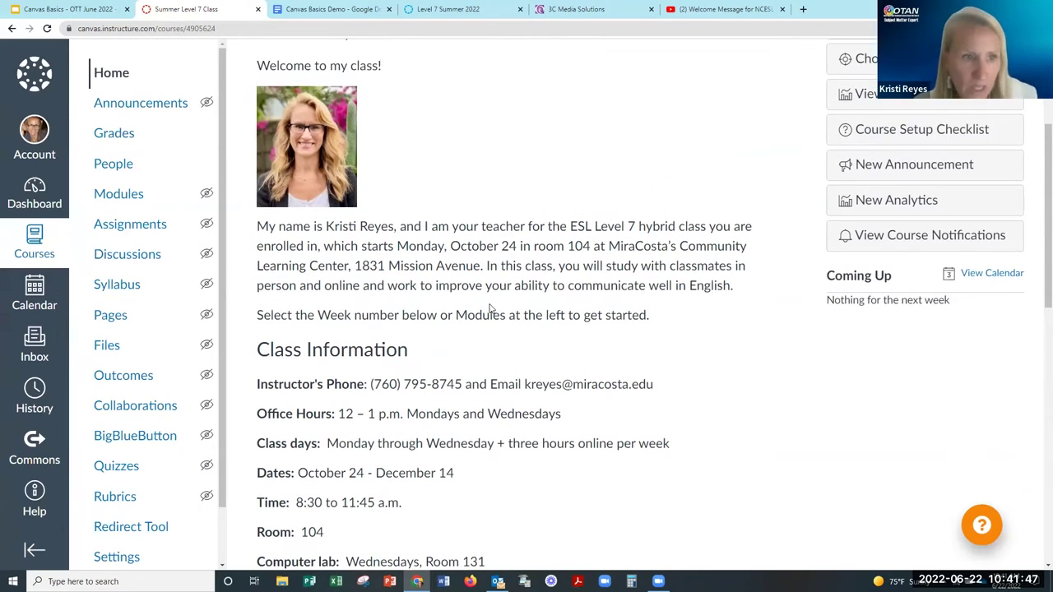
Start a new course module and name it "Week 1: Geography (Wonders of the World)".
left_click(131, 195)
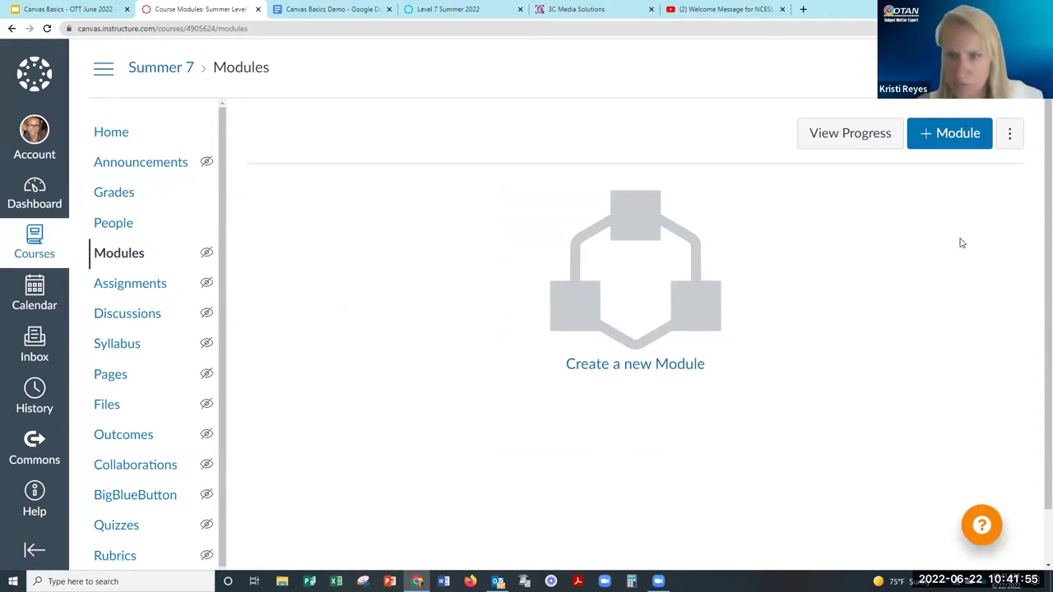
left_click(944, 140)
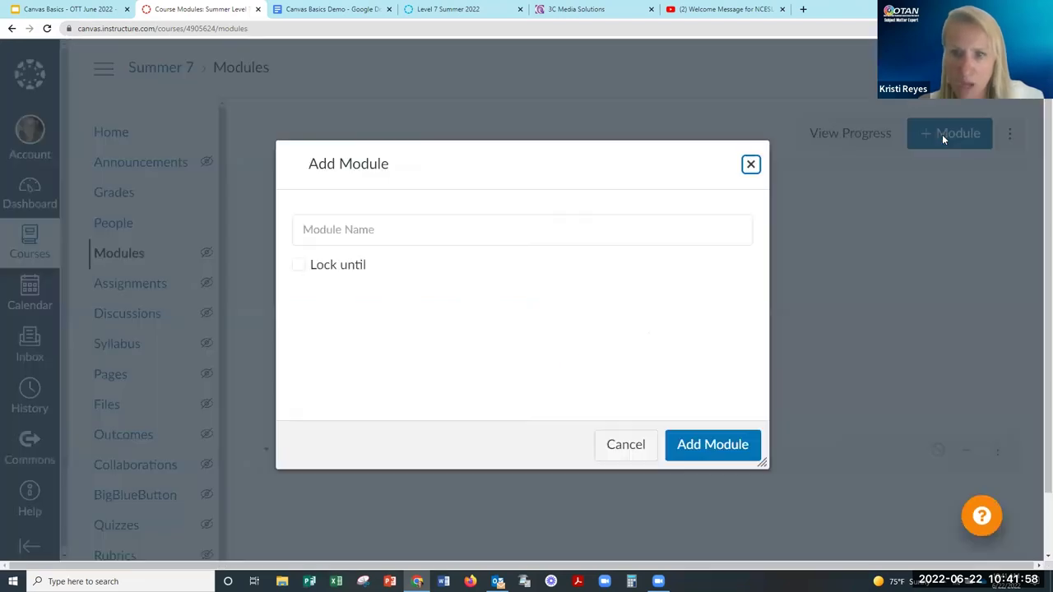
left_click(427, 224)
type("Wee")
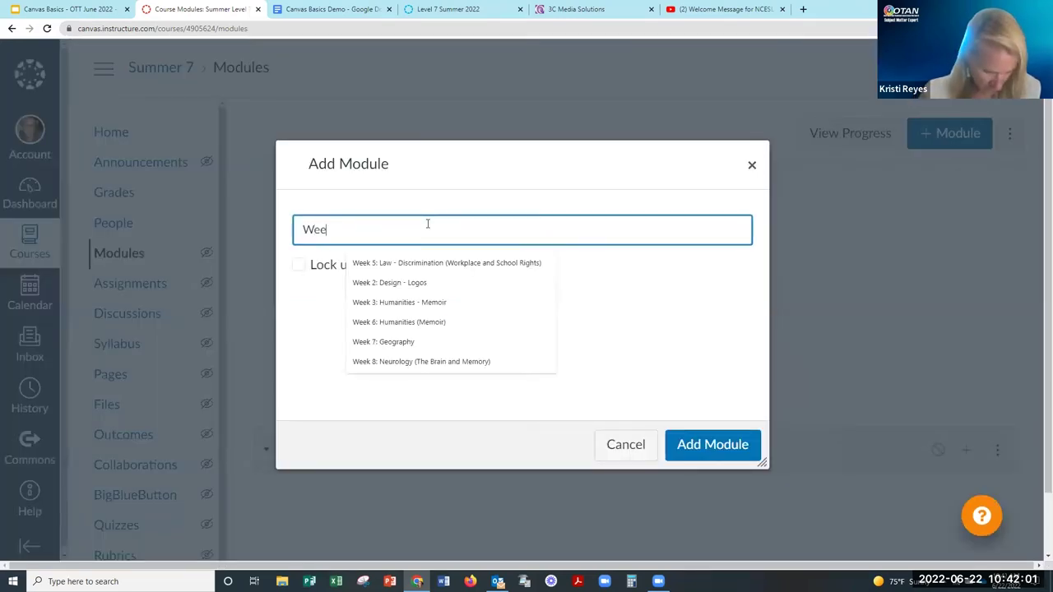
type("k 1: Geography ")
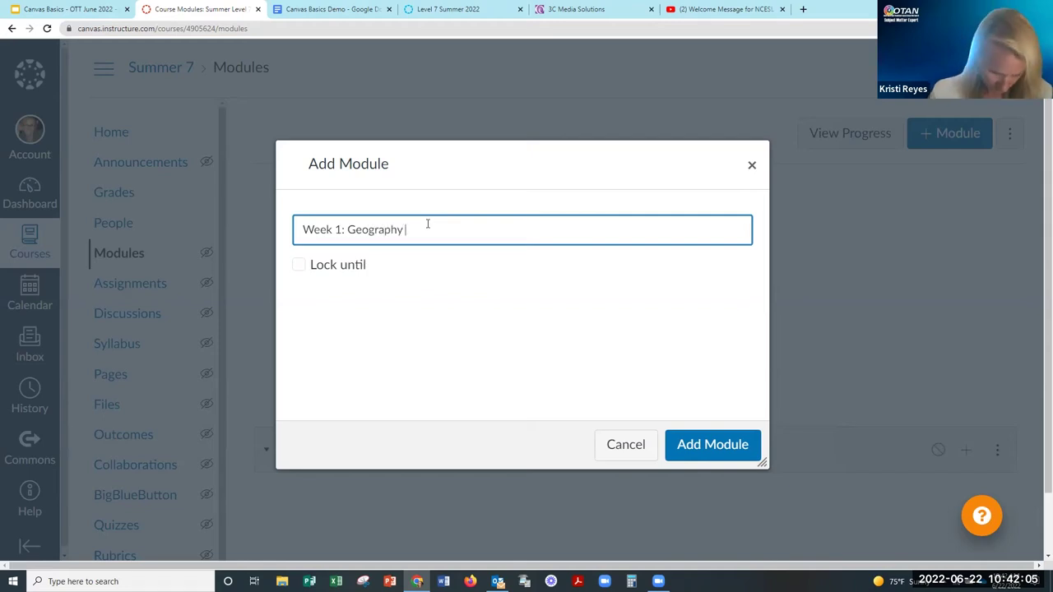
type("(Wonders o")
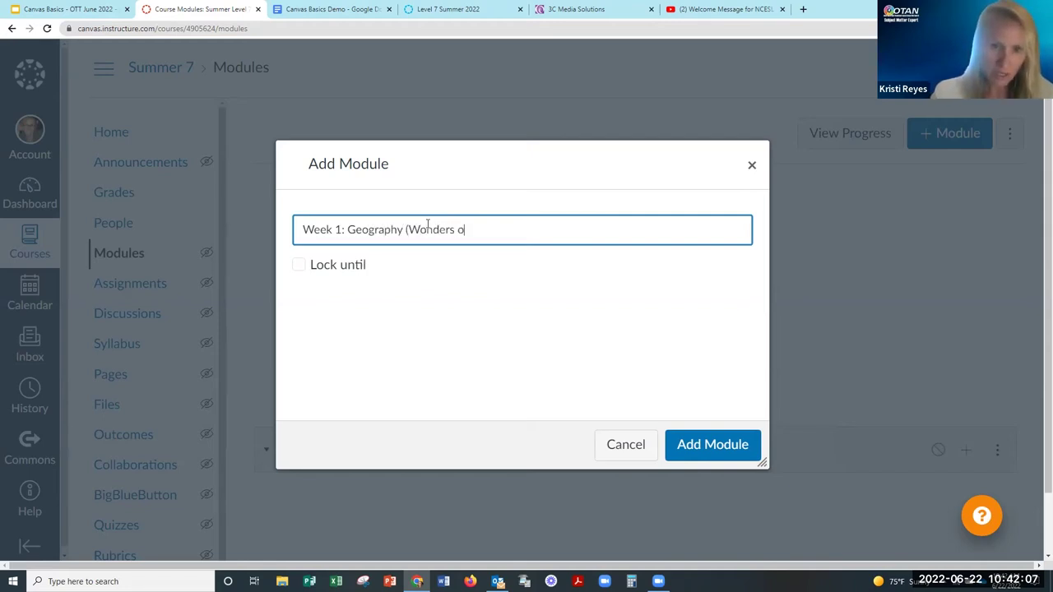
type("f the World)")
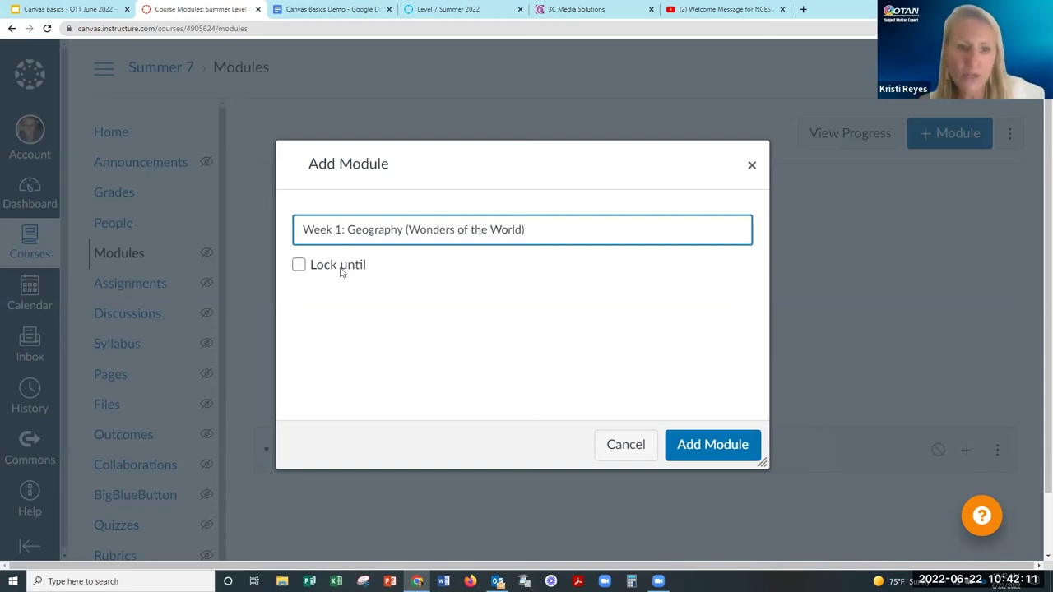
left_click(301, 266)
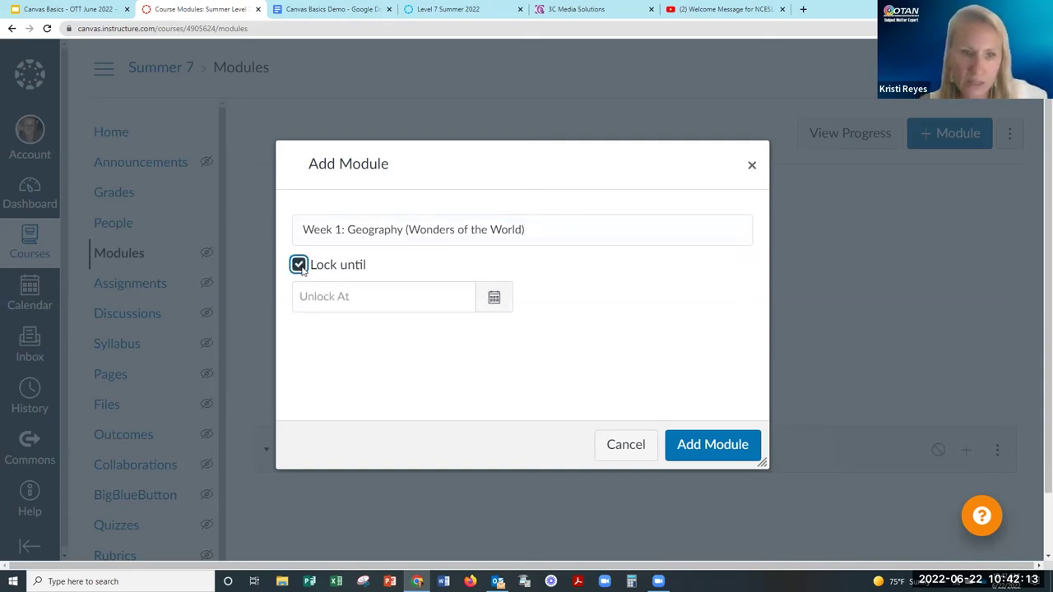
left_click(494, 300)
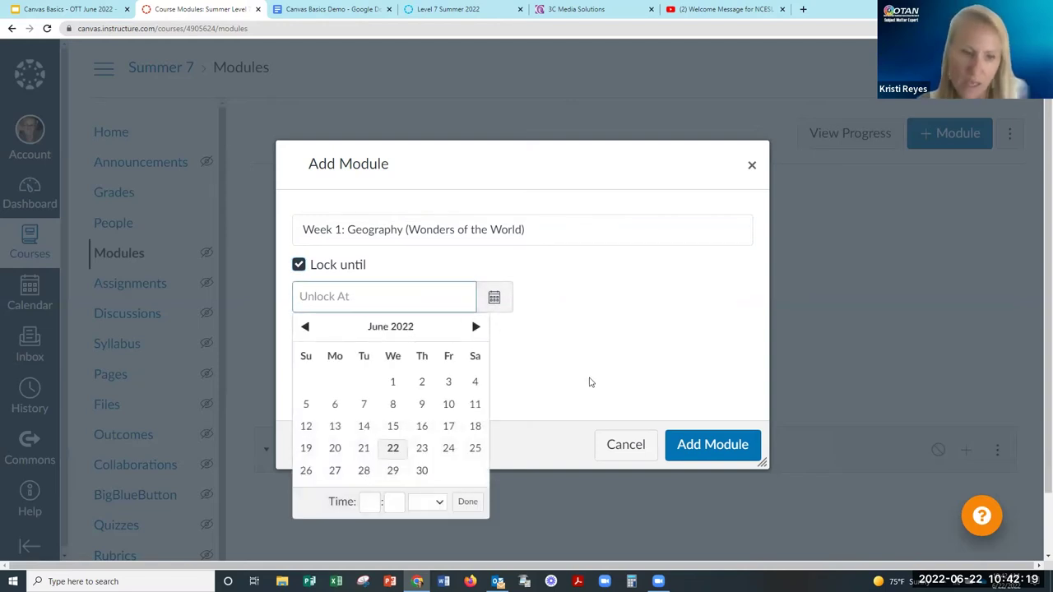
left_click(301, 267)
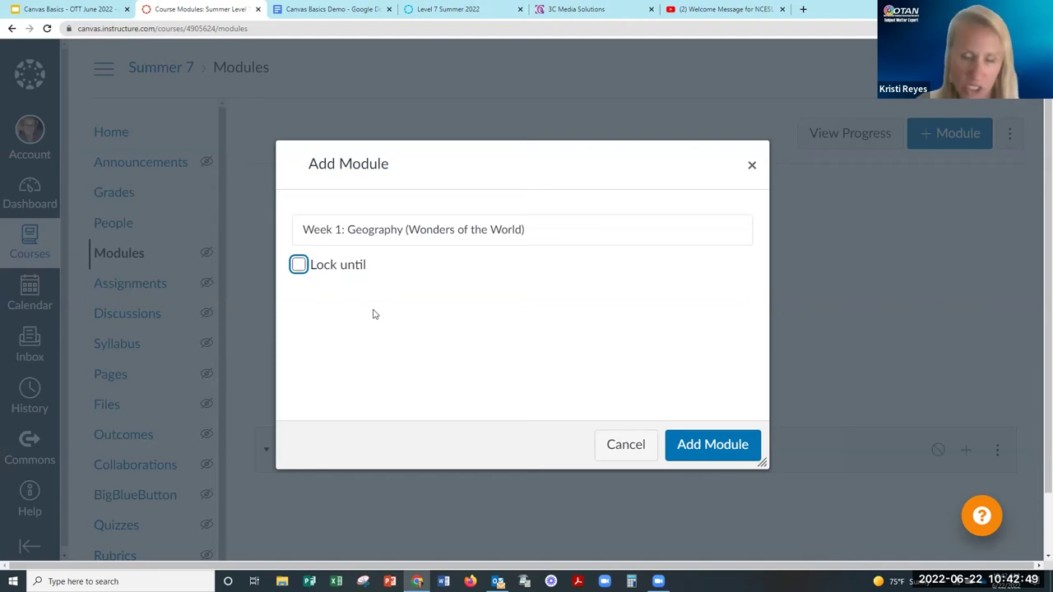
Add the named Week 1 module to the course without a lock date.
left_click(697, 452)
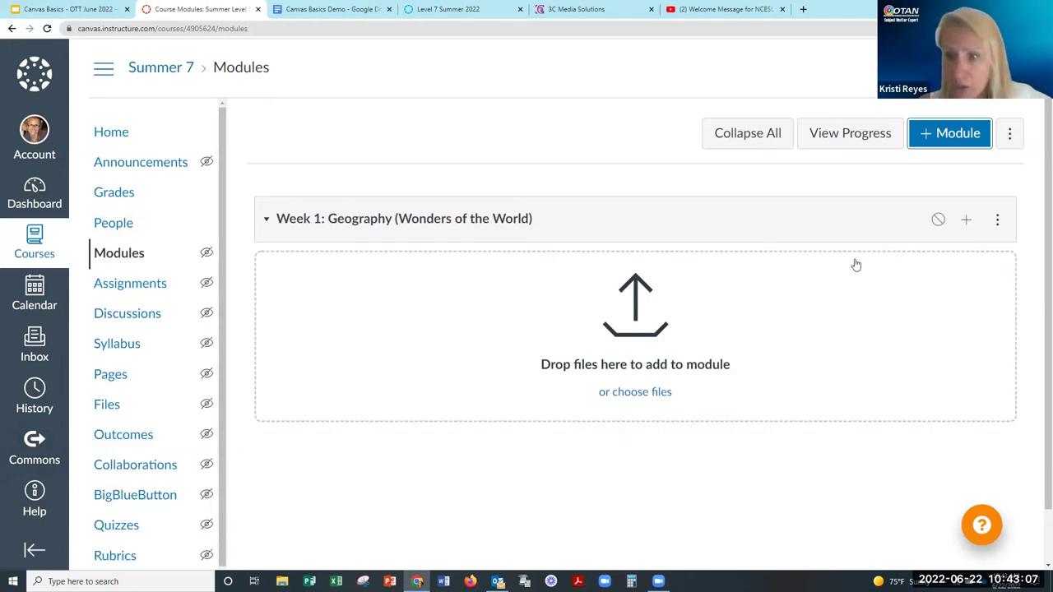
View the item types that can be added to the Week 1 module, including its Page options, and close without adding anything.
left_click(968, 223)
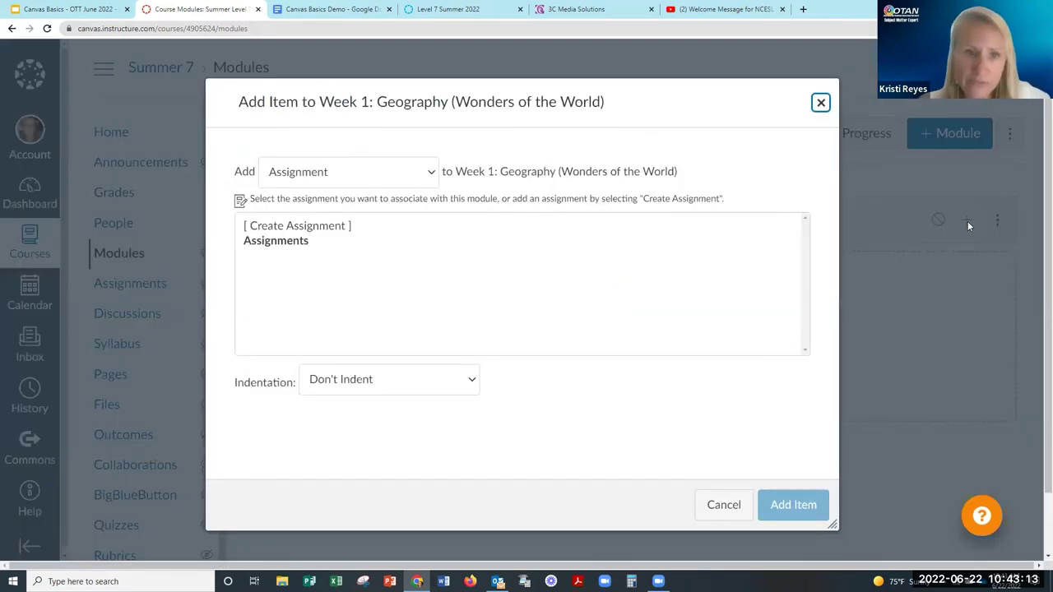
left_click(820, 102)
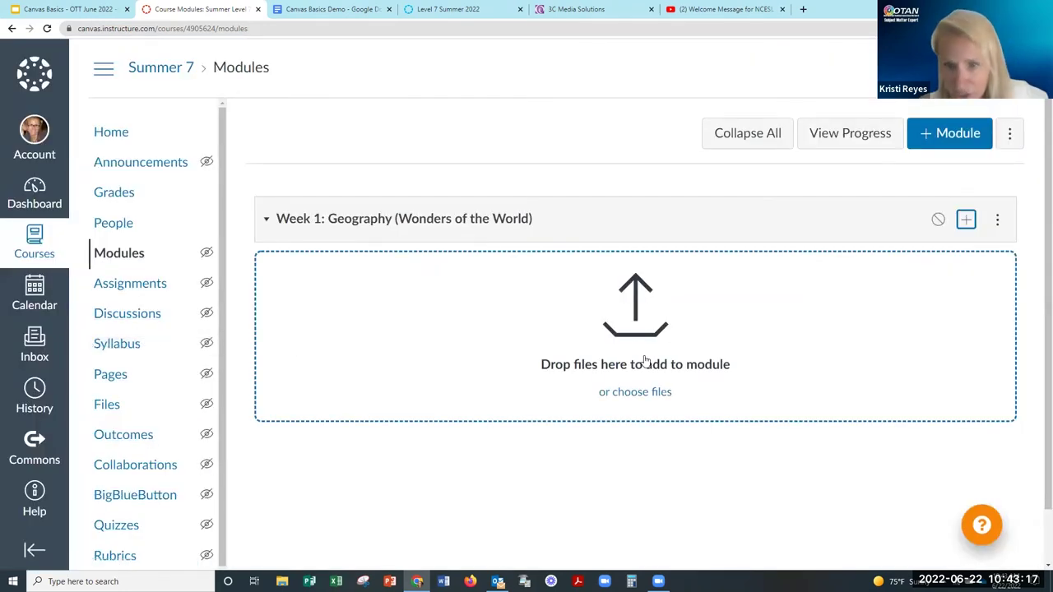
left_click(966, 220)
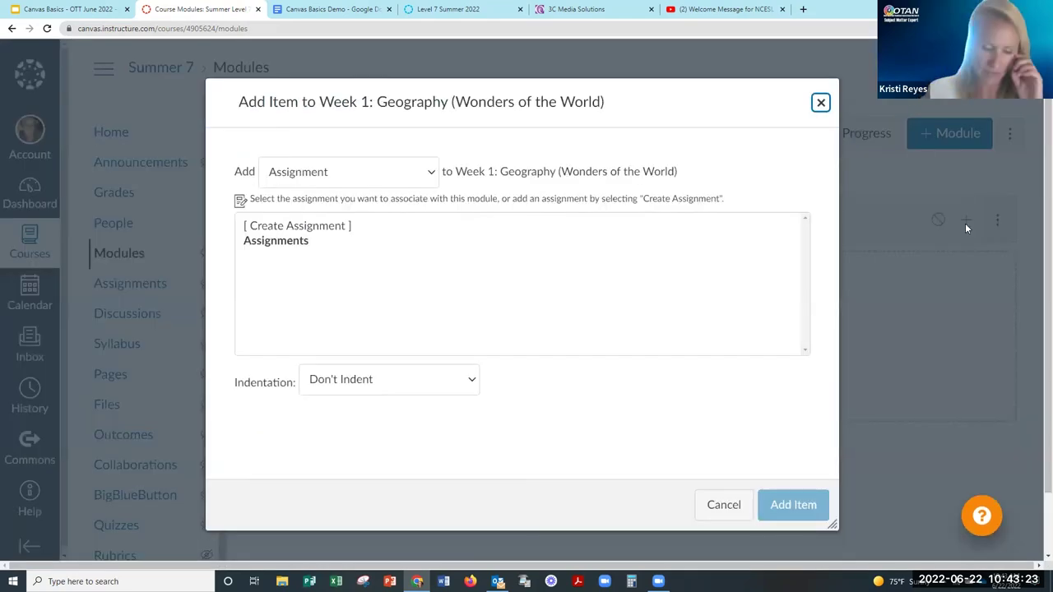
left_click(403, 172)
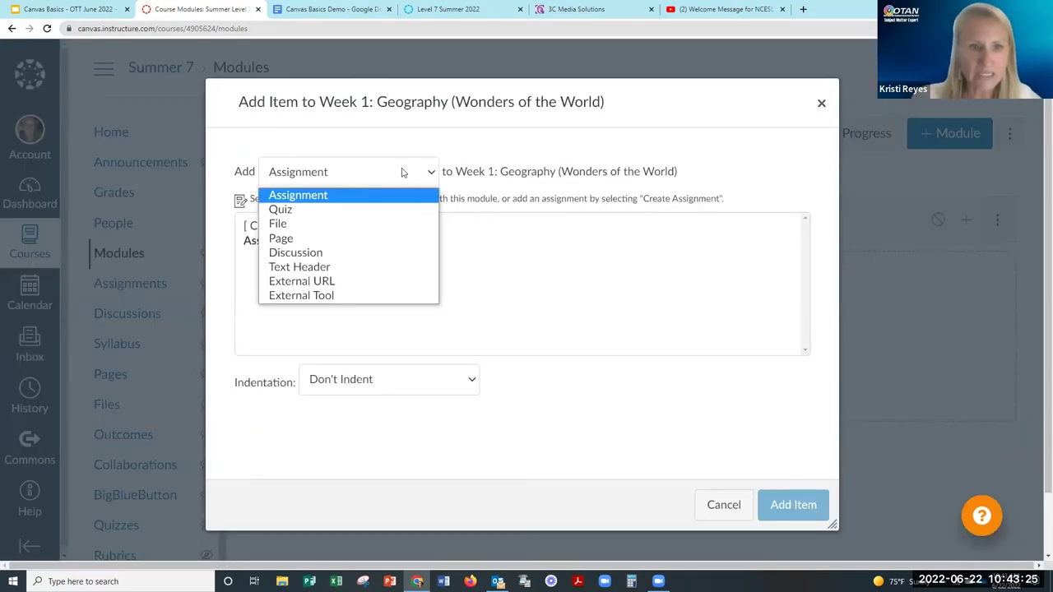
left_click(359, 239)
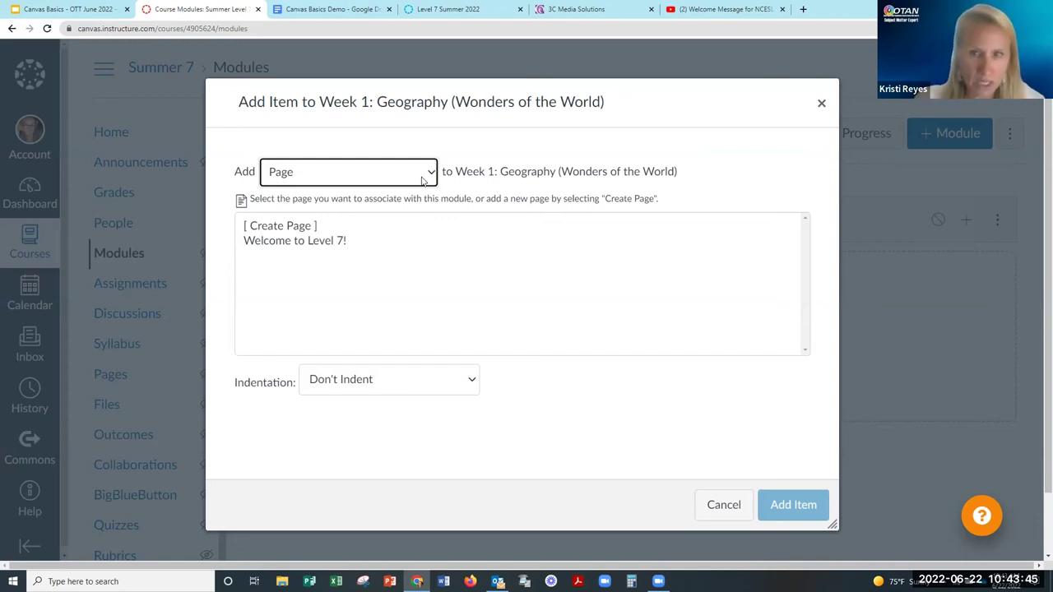
left_click(820, 103)
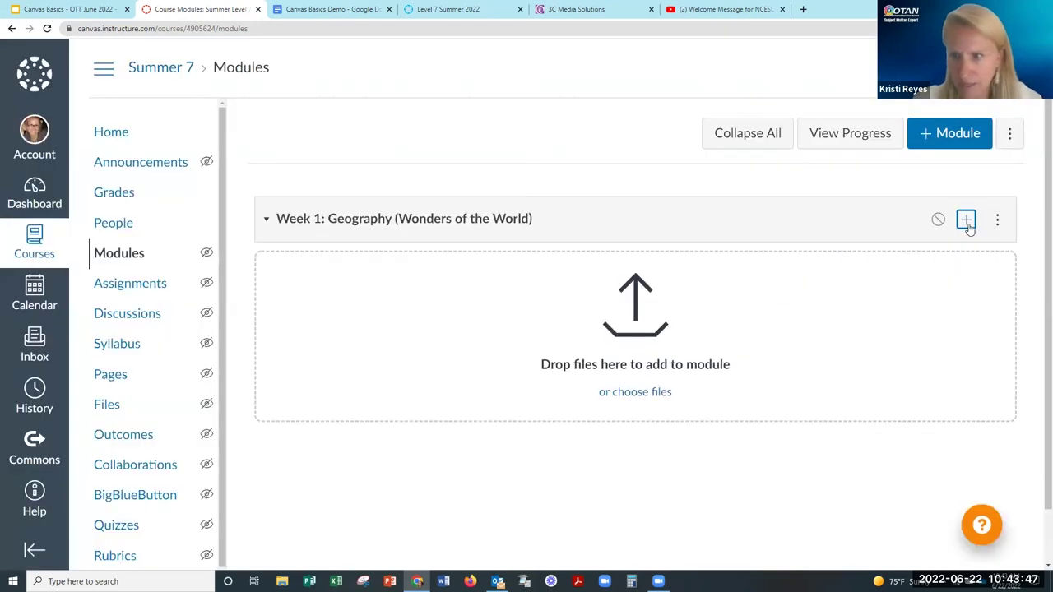
Start a new page item for the Week 1 module and name it "Objectives for this Module".
left_click(966, 220)
left_click(428, 174)
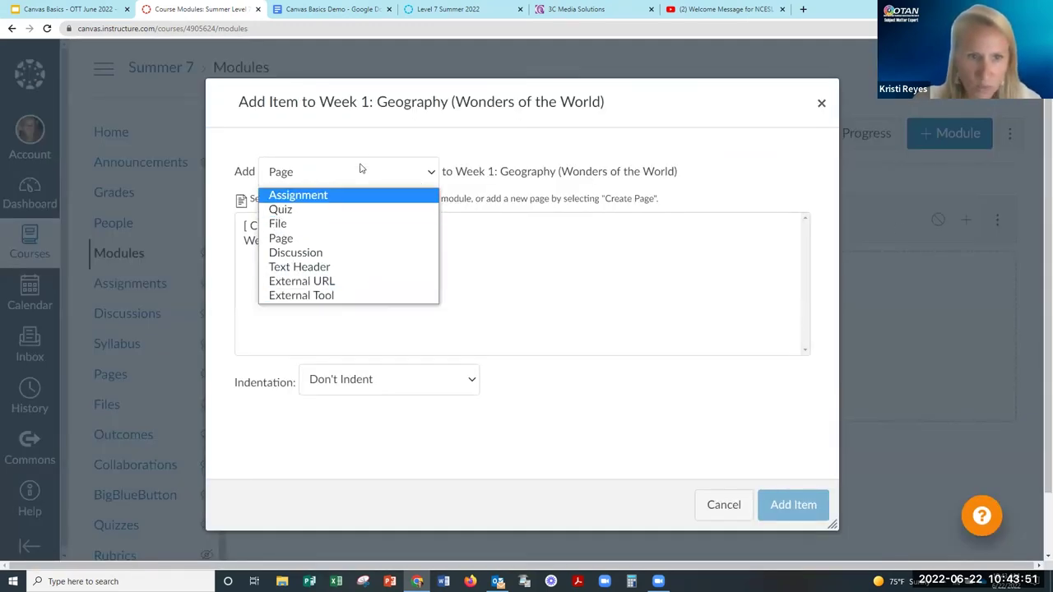
left_click(334, 238)
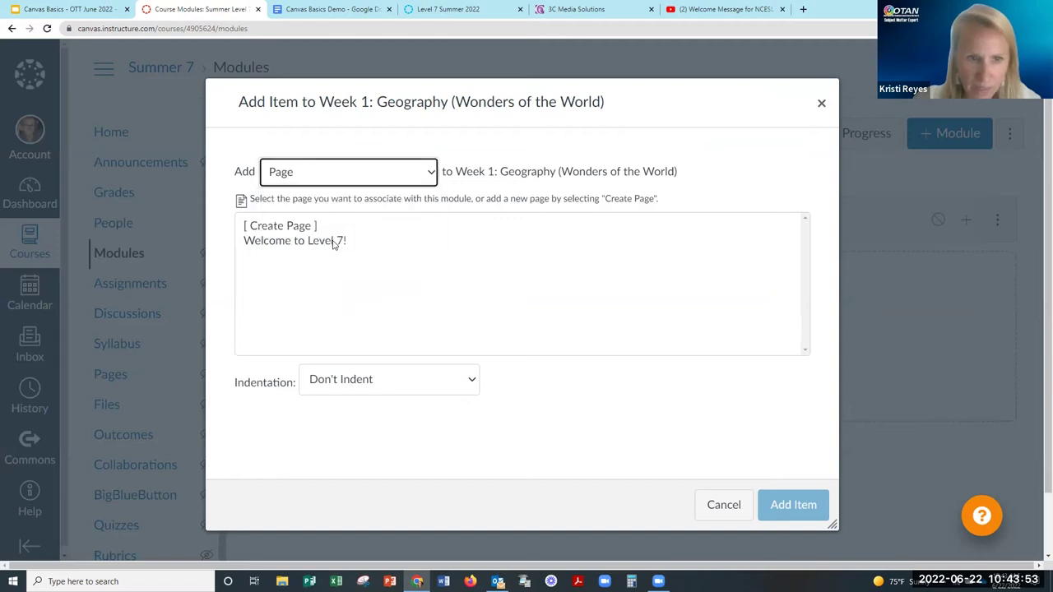
left_click(282, 227)
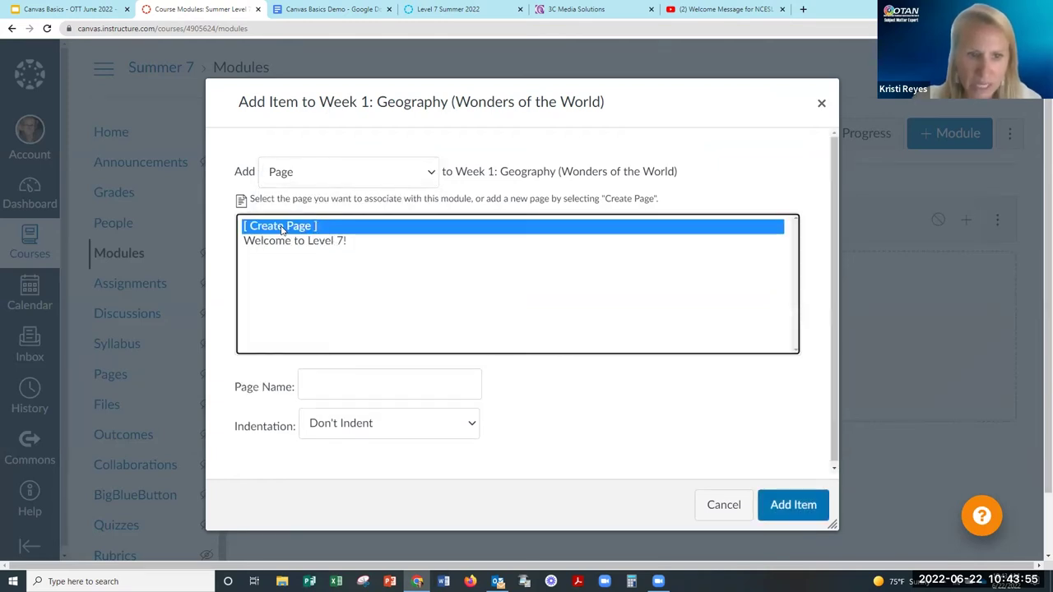
left_click(316, 387)
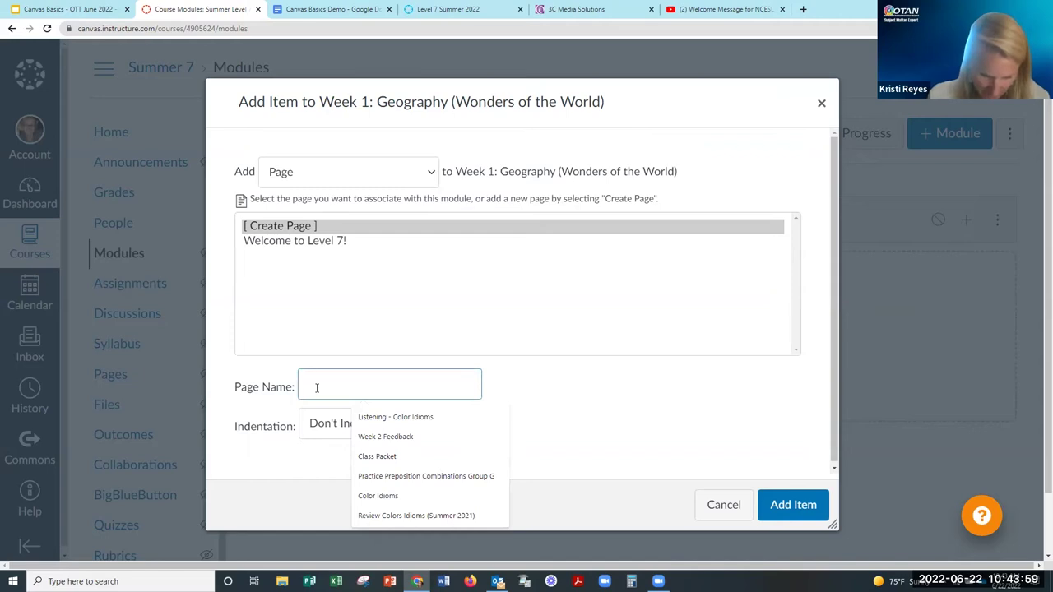
type("Ol")
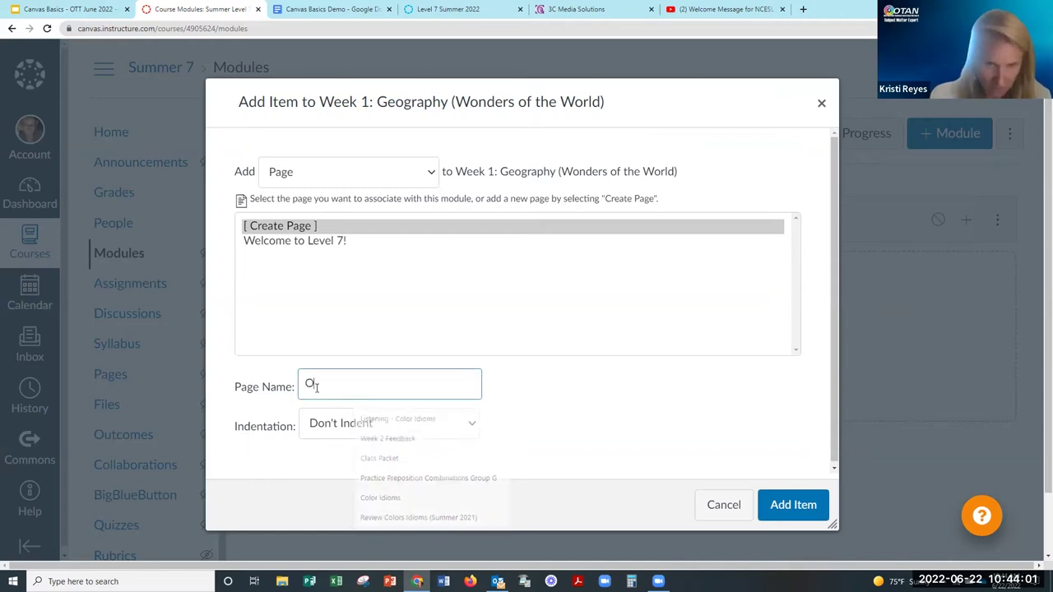
key("BackSpace")
key("BackSpace")
type("Objec")
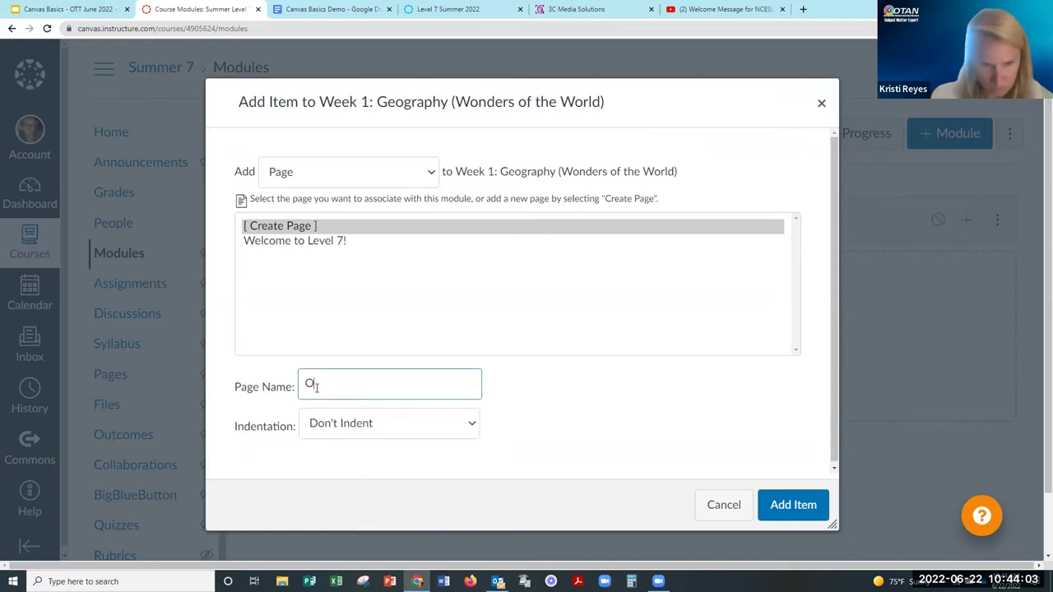
type("tives f")
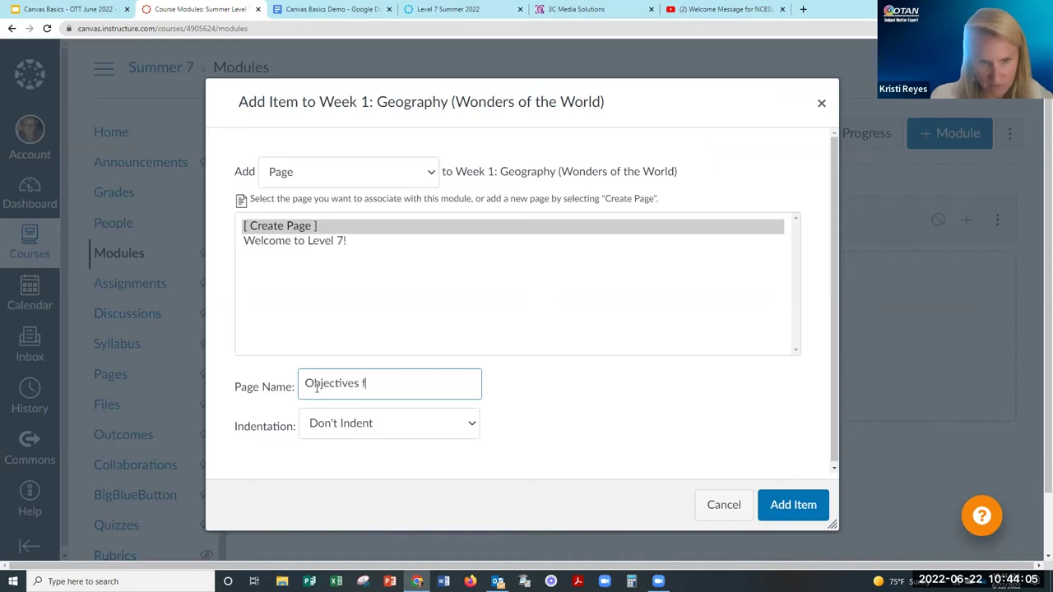
type("or this Module")
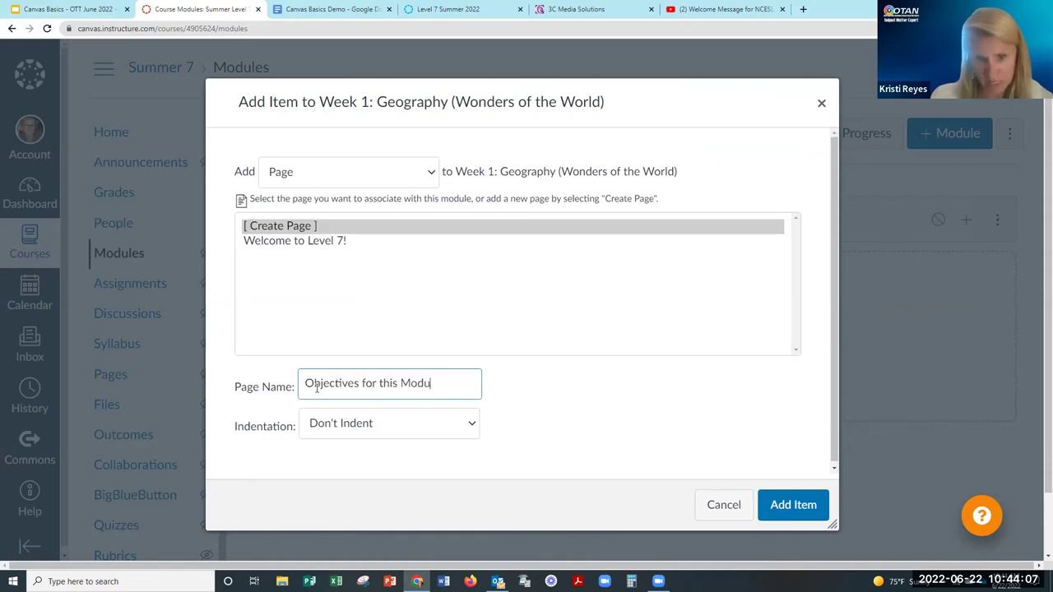
Keep the new page set to Don't Indent and add it to the Week 1 module.
left_click(370, 433)
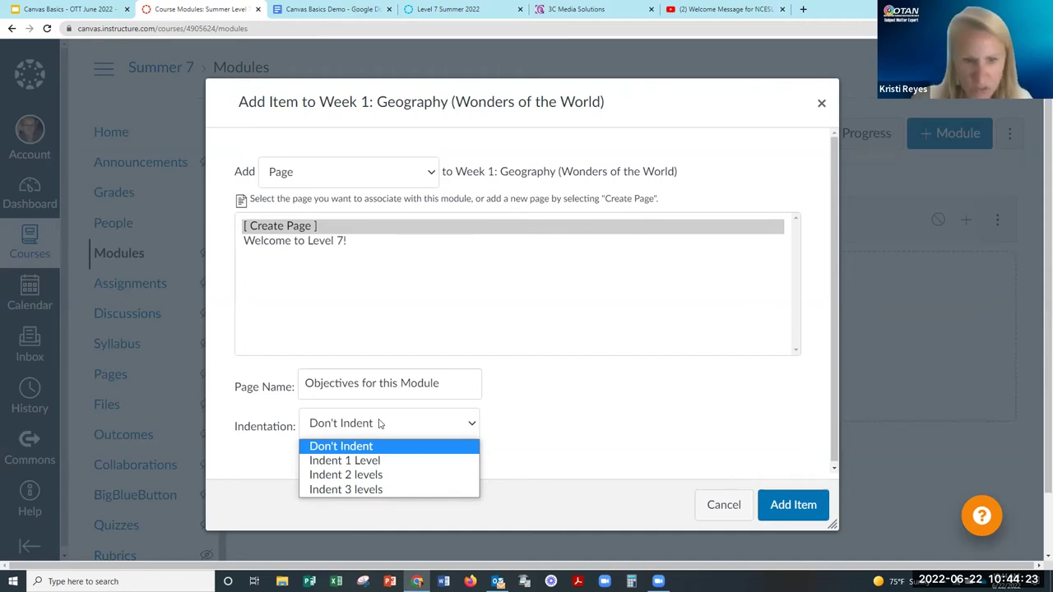
left_click(580, 377)
left_click(778, 503)
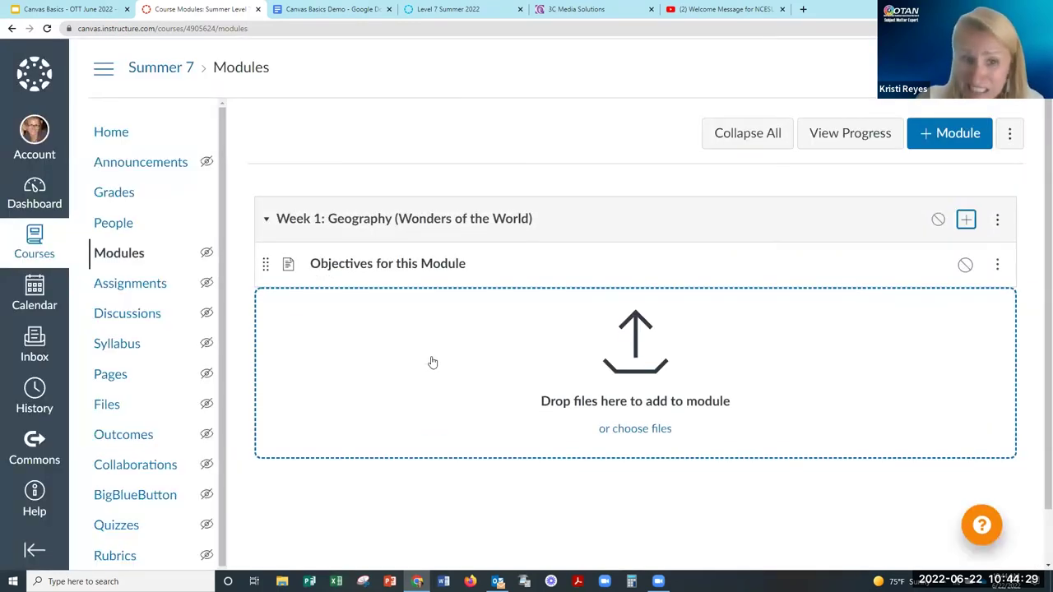
Open the Objectives for this Module page, then copy "Hello and welcome to Week 7 of our class!" from the Canvas Basics Demo document.
left_click(426, 270)
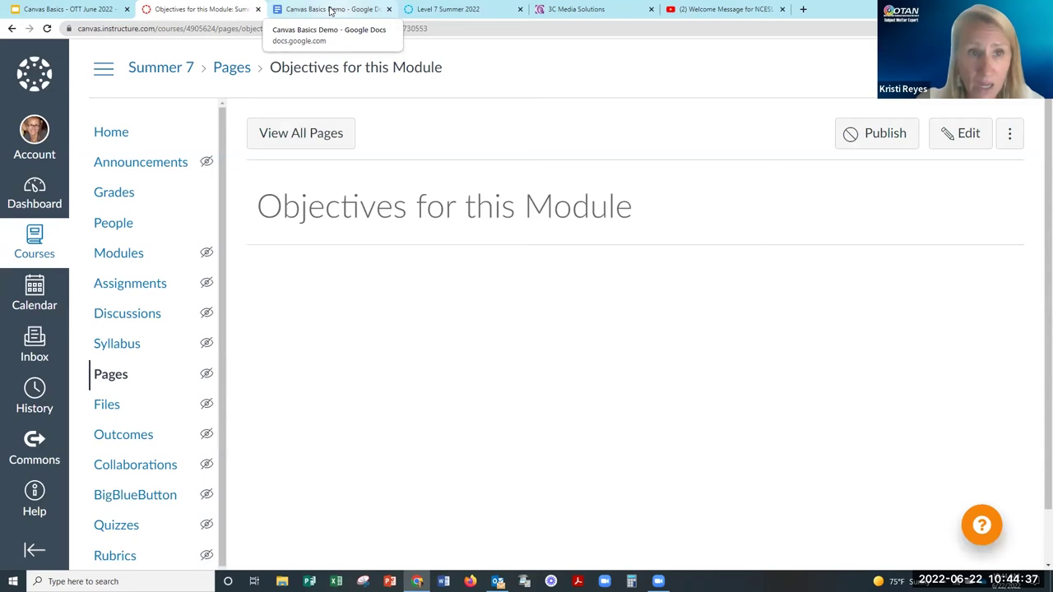
left_click(329, 10)
scroll(461, 341, "down", 2)
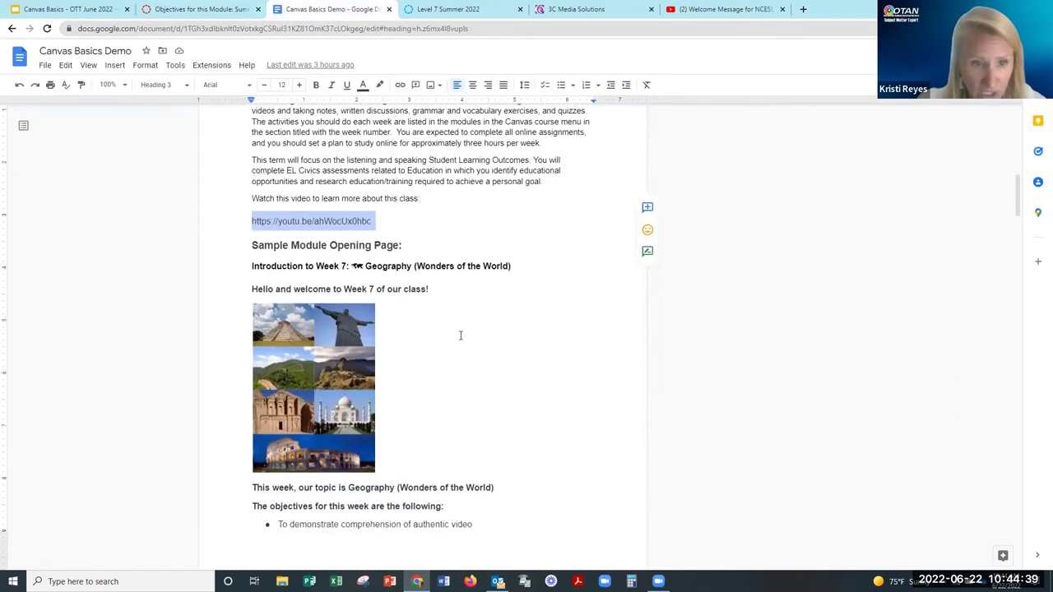
left_click_drag(251, 234, 446, 238)
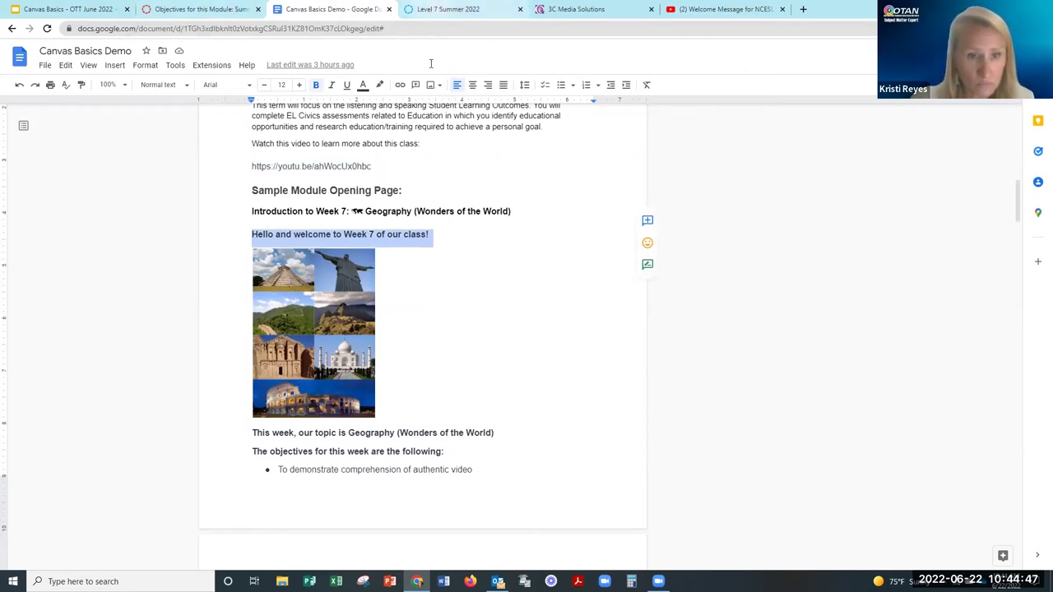
Back in Canvas, edit the Objectives for this Module page and paste the copied Week 7 greeting into its body.
left_click(436, 9)
left_click(207, 10)
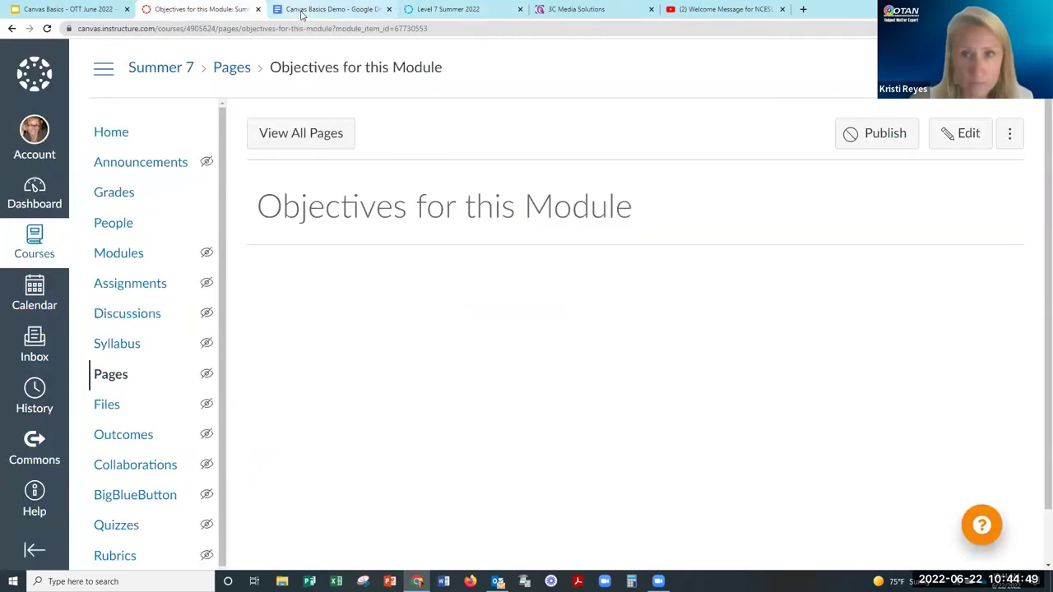
left_click(954, 135)
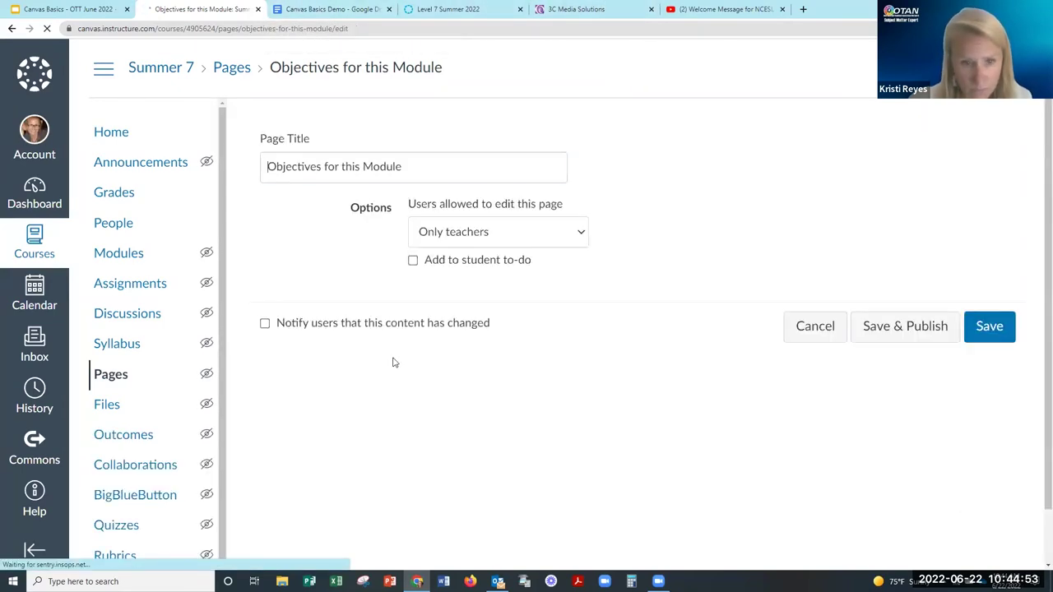
left_click(328, 320)
type("Hello and welcome to Week 7 of our class!")
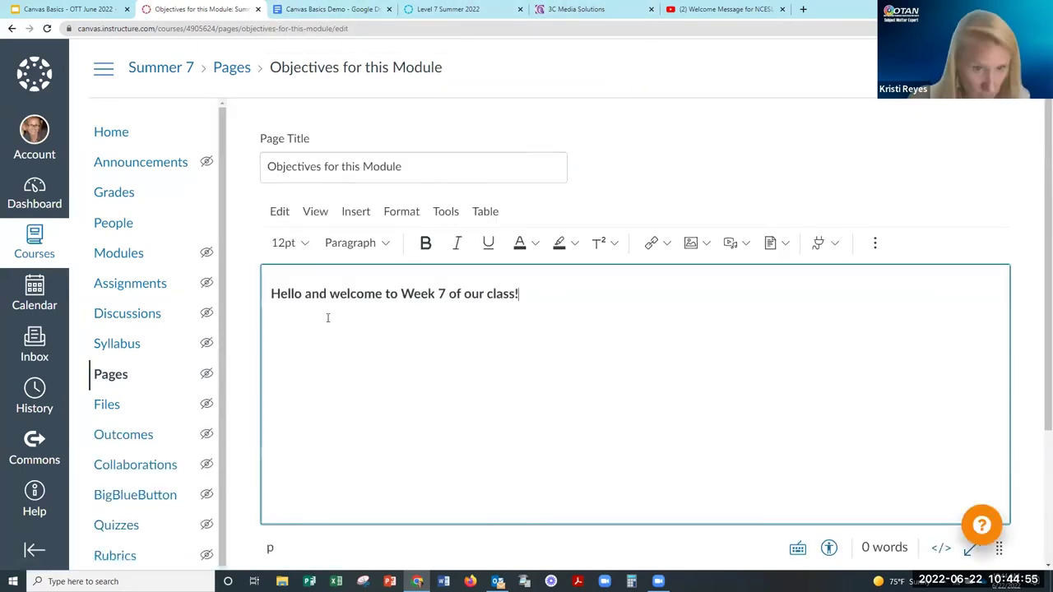
Remove the bold from the greeting line and format it as Heading 2.
left_click_drag(558, 302, 267, 295)
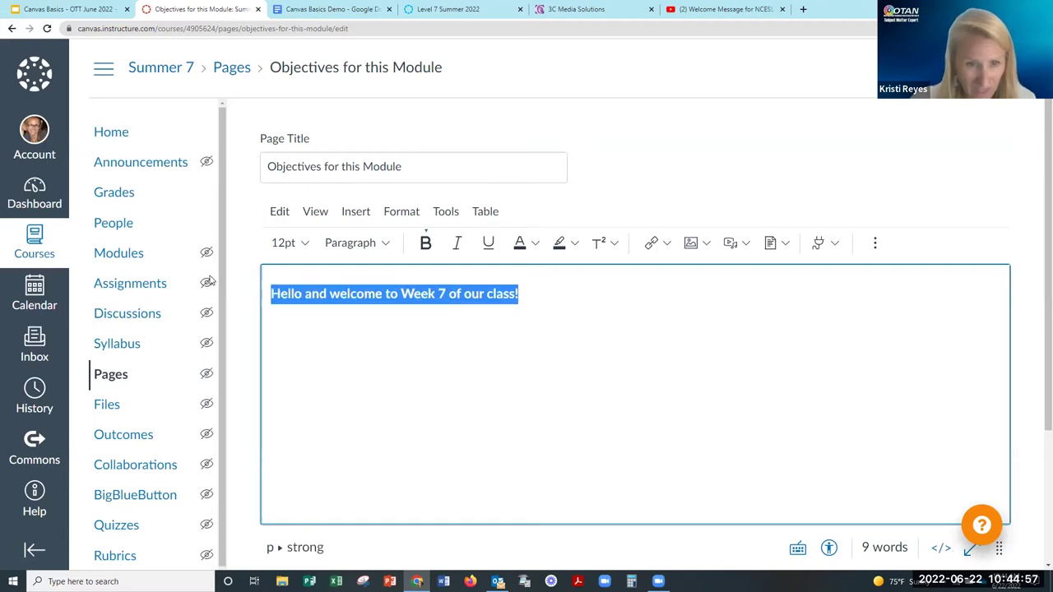
left_click(426, 243)
left_click(385, 243)
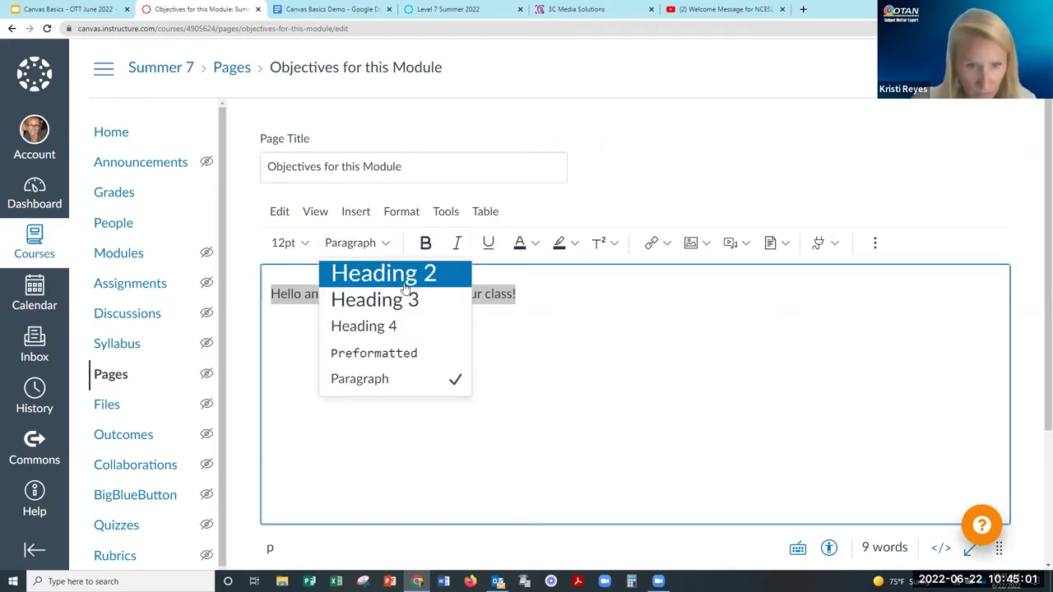
left_click(401, 276)
left_click(758, 307)
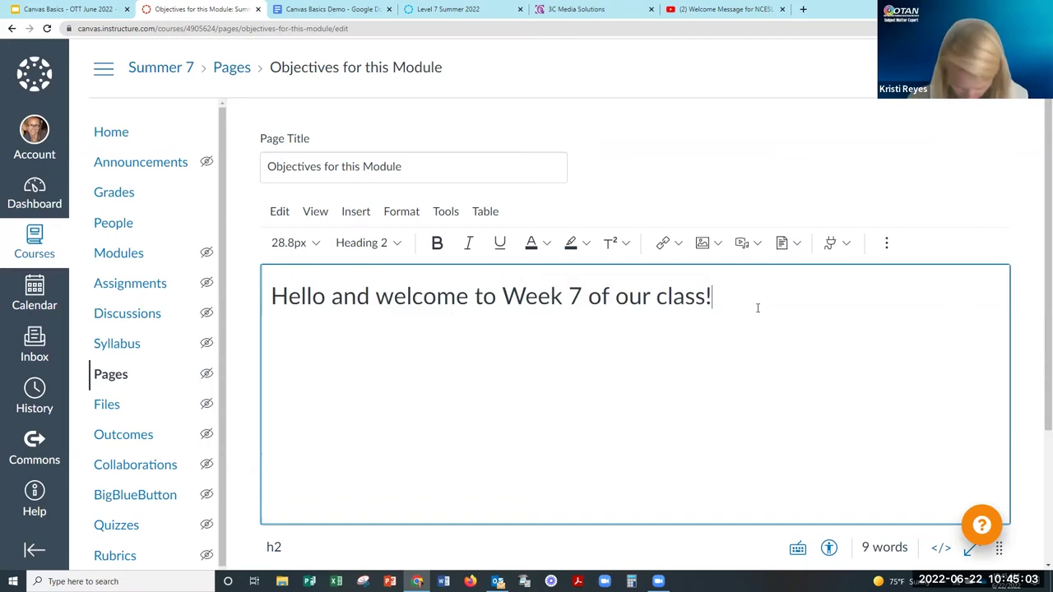
Add a new line below the greeting heading and start uploading an image there.
key("Return")
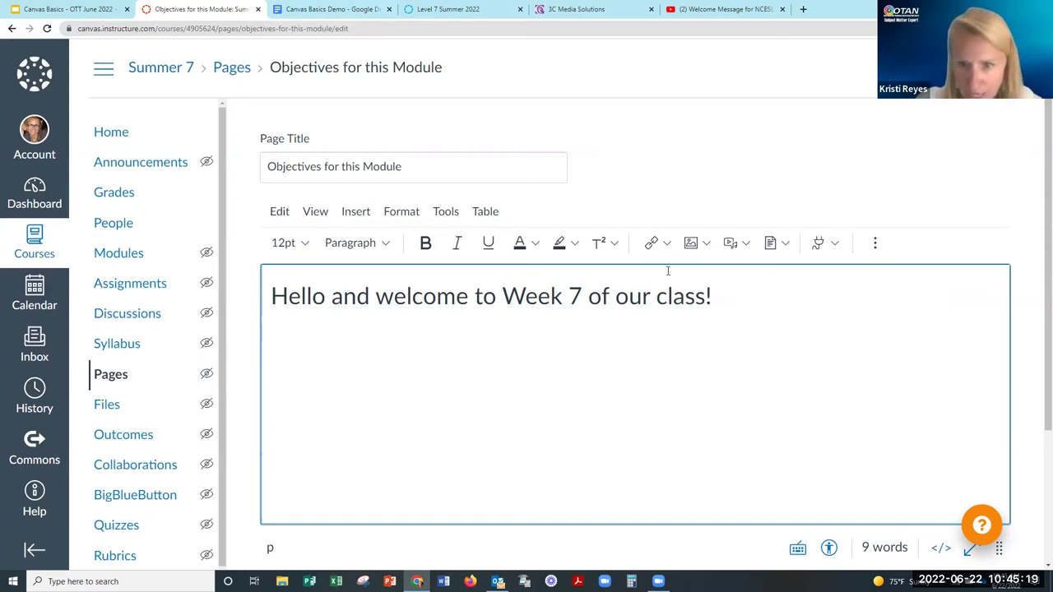
left_click(705, 243)
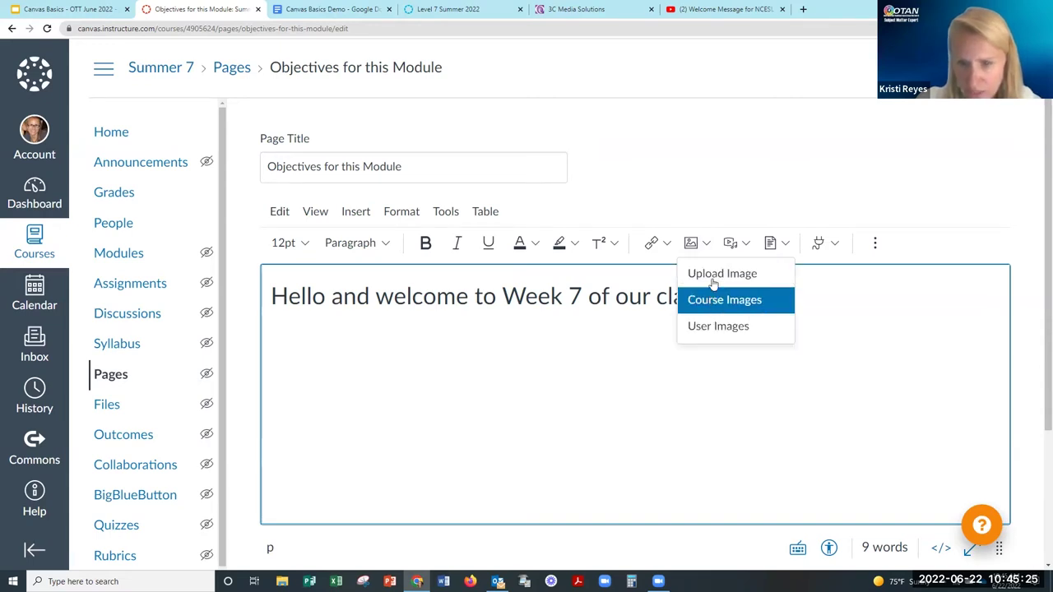
left_click(709, 274)
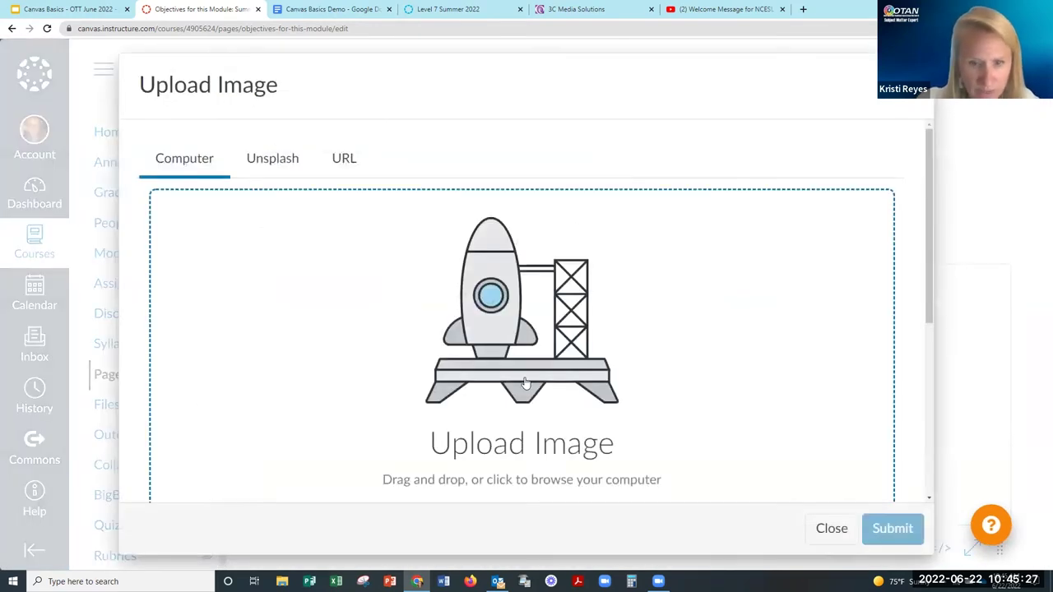
scroll(524, 381, "down", 3)
left_click(473, 256)
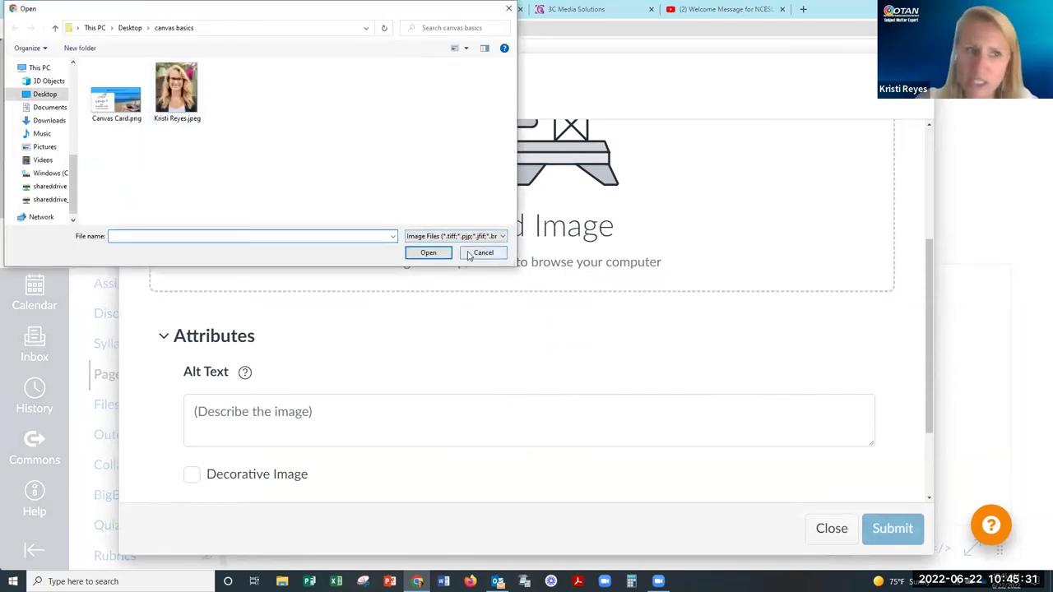
left_click(482, 253)
scroll(411, 255, "up", 3)
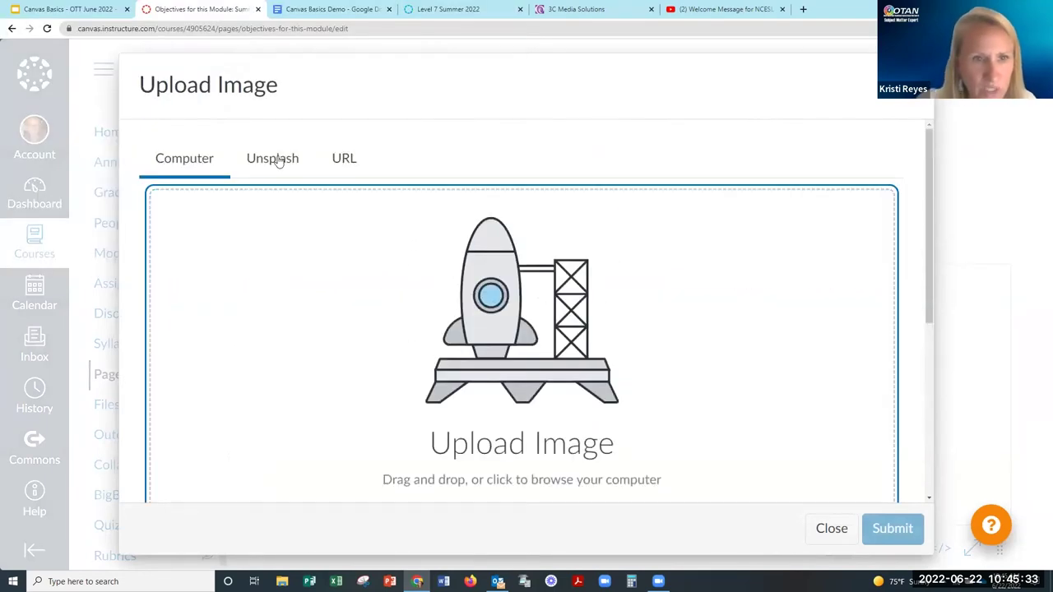
Search Unsplash for "wonders of the world" and insert the wide Machu Picchu photo below the greeting.
left_click(272, 158)
left_click(233, 264)
type("wi")
key("BackSpace")
type("onders of th")
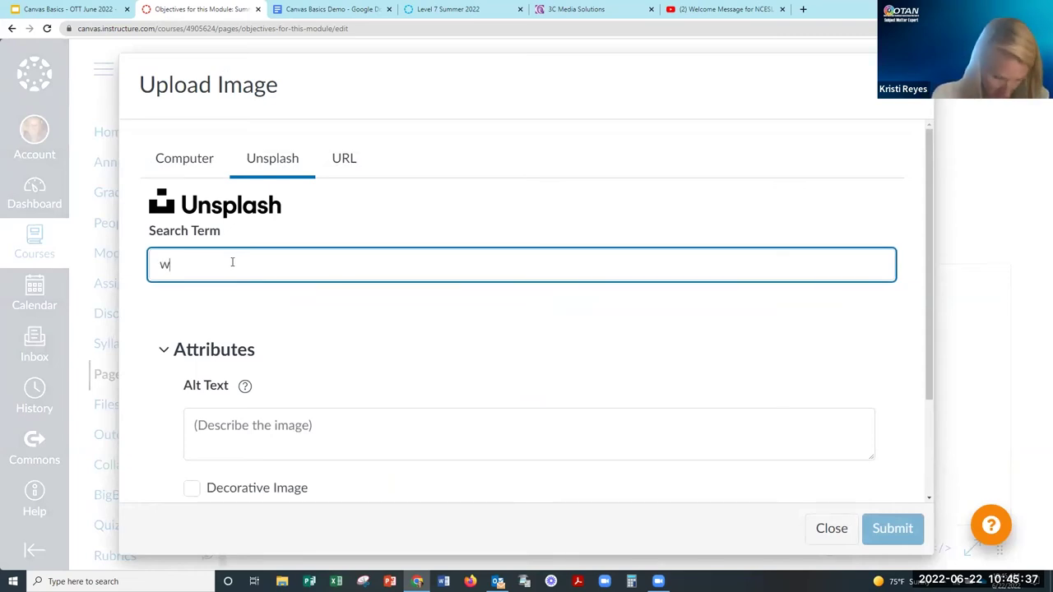
type("e world")
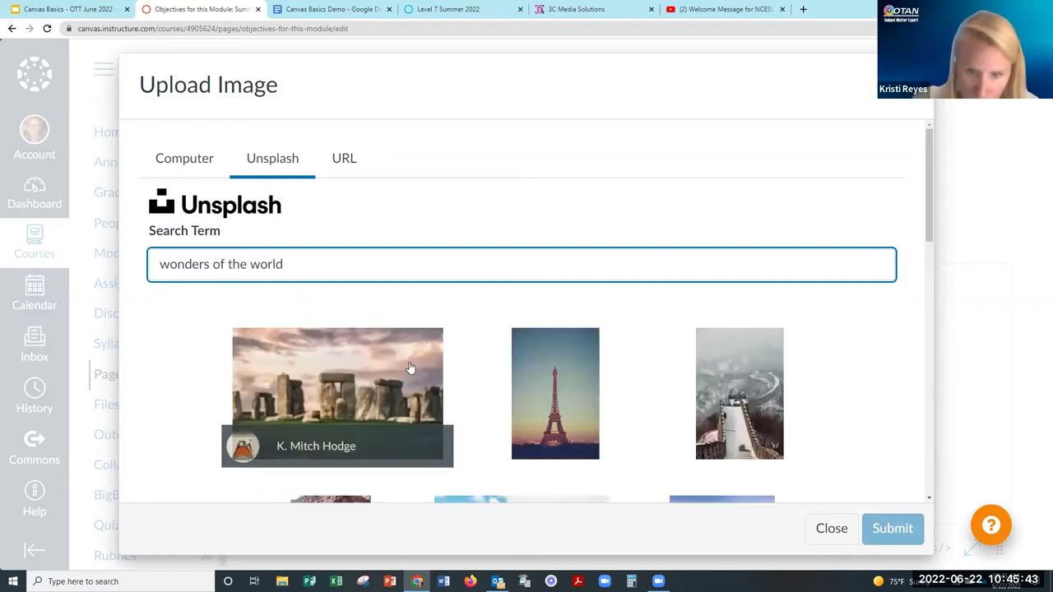
scroll(411, 367, "down", 3)
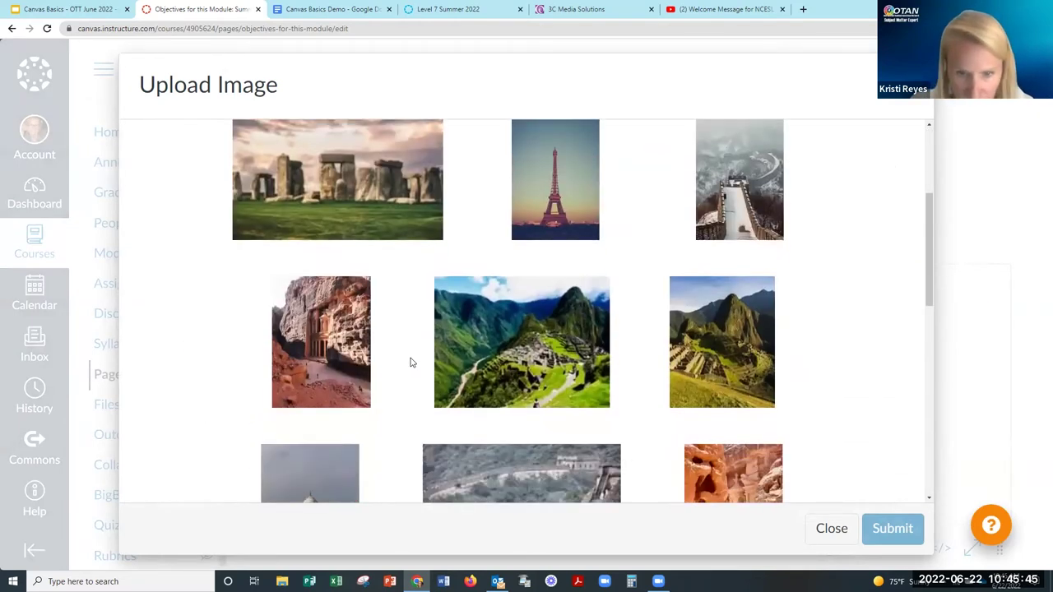
left_click(538, 344)
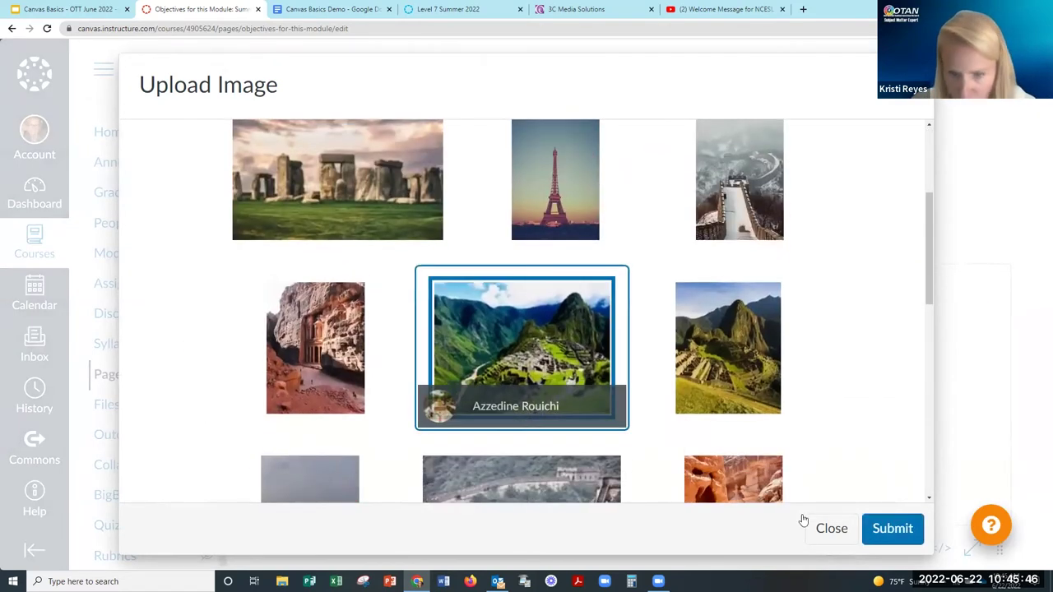
left_click(892, 528)
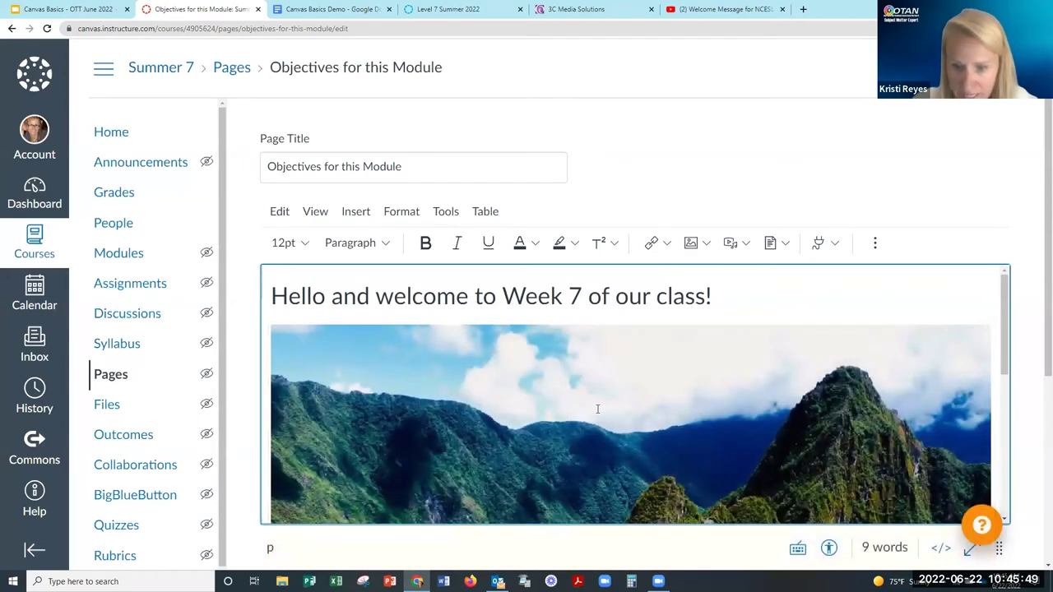
Shrink the inserted Machu Picchu image to about 243 × 182 pixels.
left_click(598, 409)
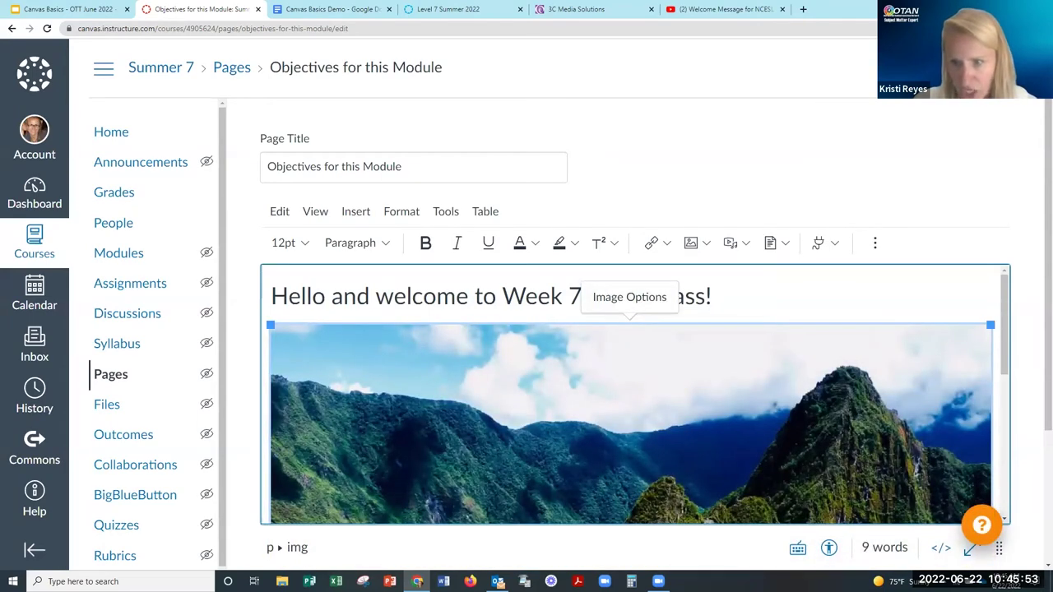
left_click_drag(990, 518, 560, 421)
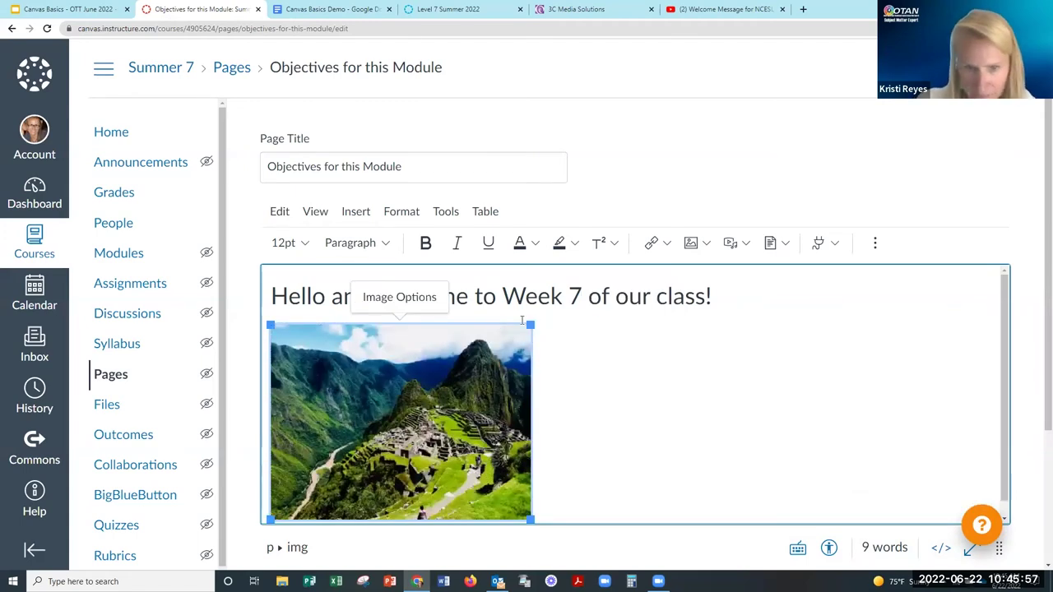
left_click_drag(530, 324, 471, 326)
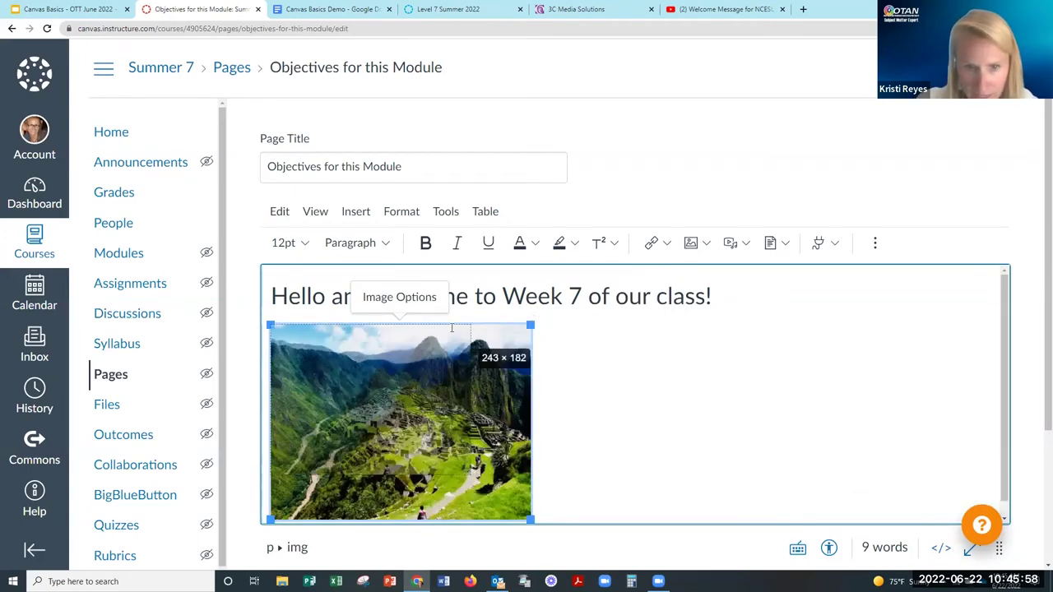
Check the image's alt text and display options, then close them and place the cursor on the line below the image.
left_click(378, 300)
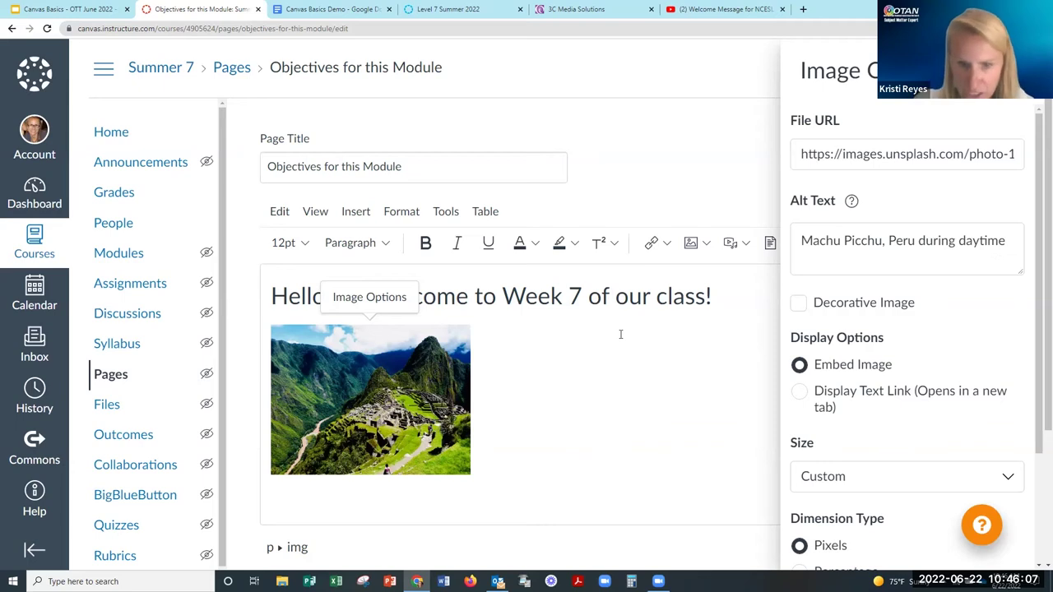
left_click(333, 503)
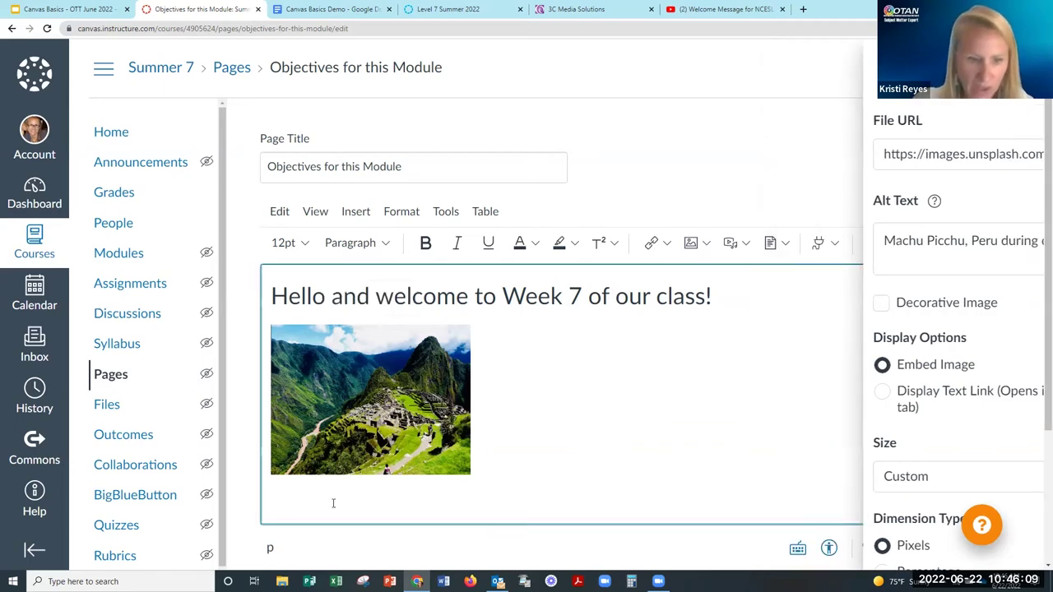
left_click(284, 493)
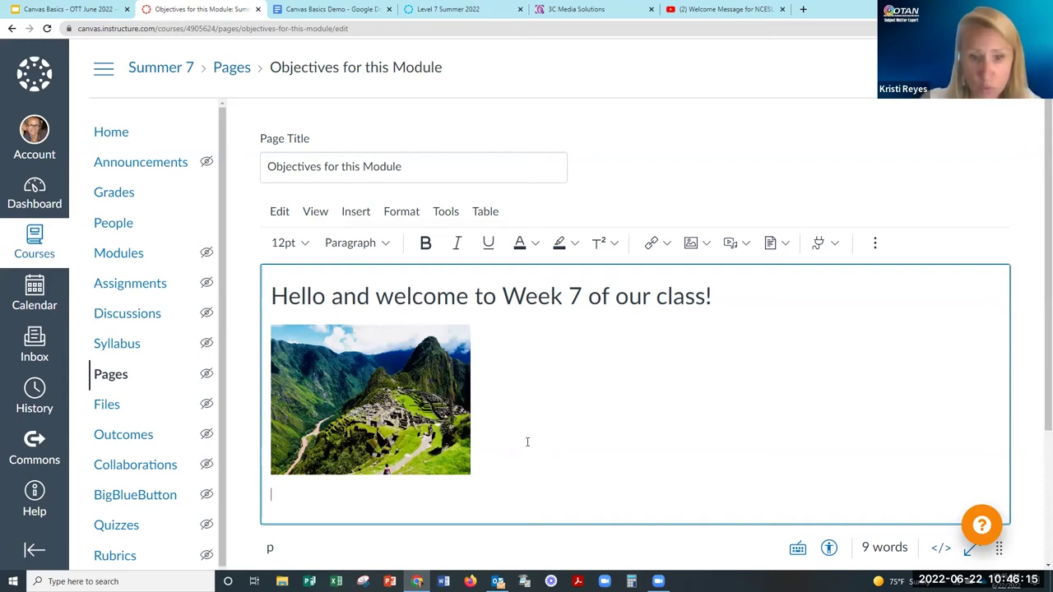
Switch to the Canvas Basics Demo document in Google Docs and remove the bullets from the four weekly objectives.
left_click(329, 9)
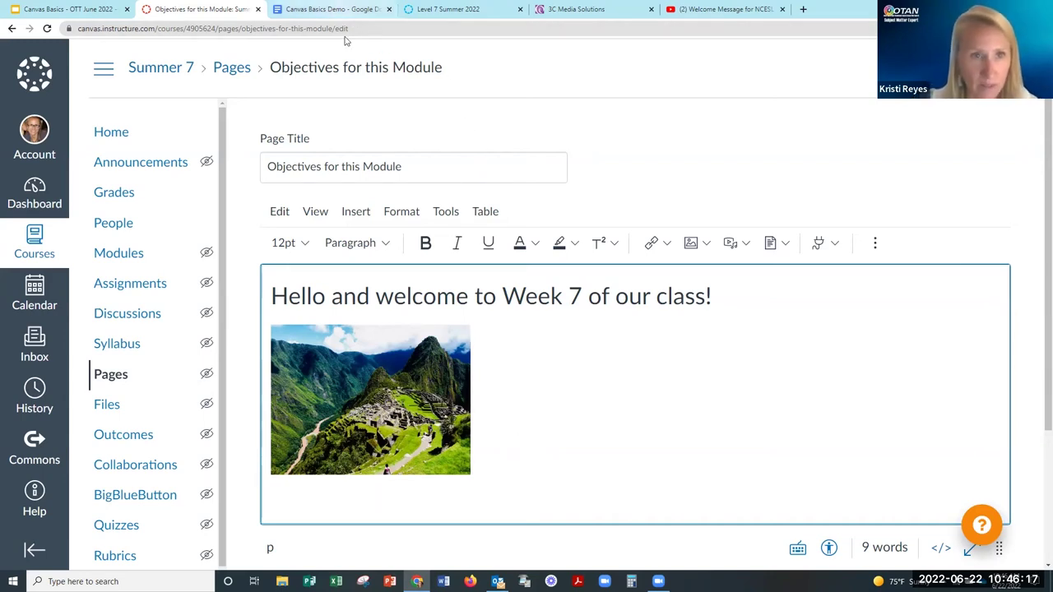
scroll(259, 323, "down", 2)
left_click_drag(253, 322, 316, 366)
left_click_drag(321, 518, 273, 385)
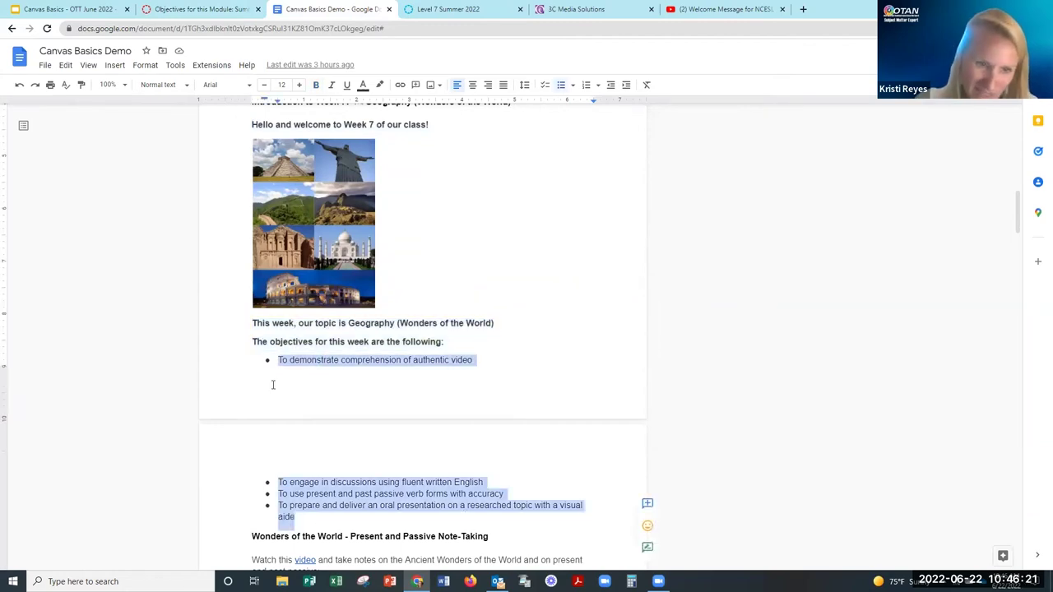
left_click(561, 85)
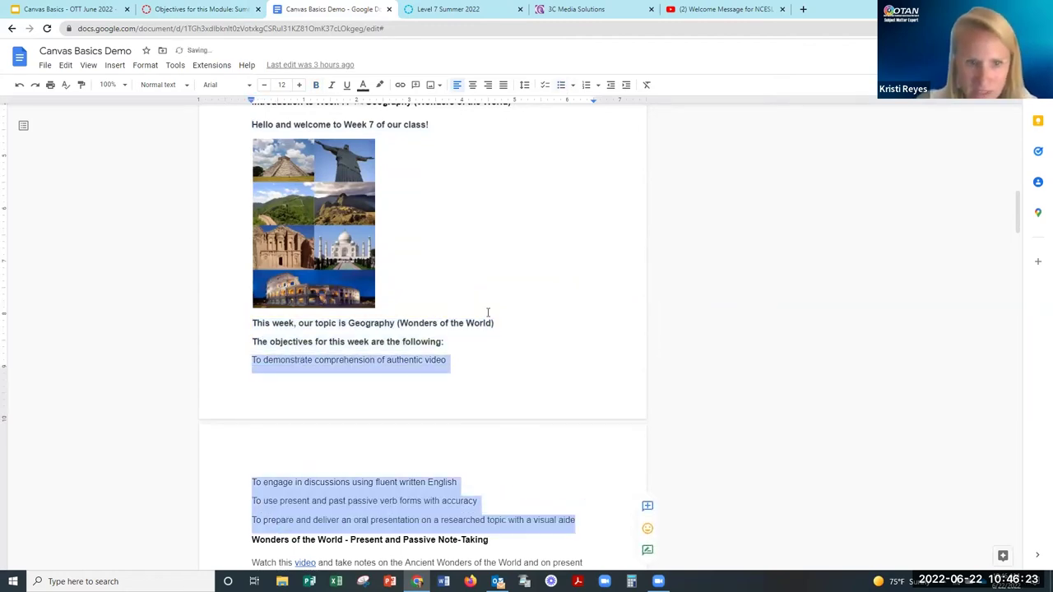
left_click(436, 482)
Copy the text from the Geography topic line through the final "Select Next" line and paste it below the image on the Canvas page.
scroll(461, 473, "down", 2)
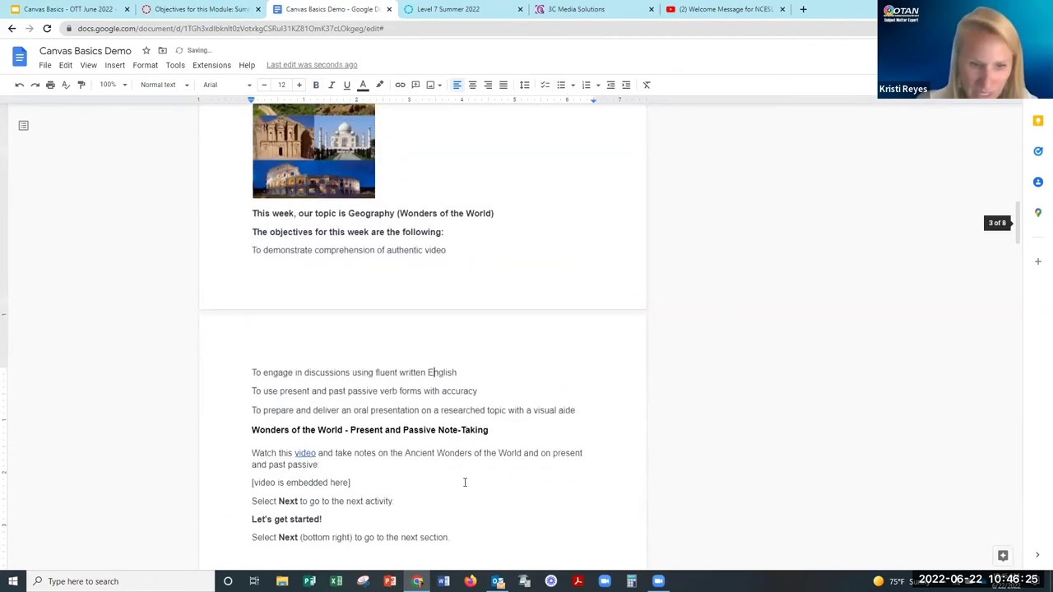
left_click_drag(251, 213, 457, 538)
key("ctrl+c")
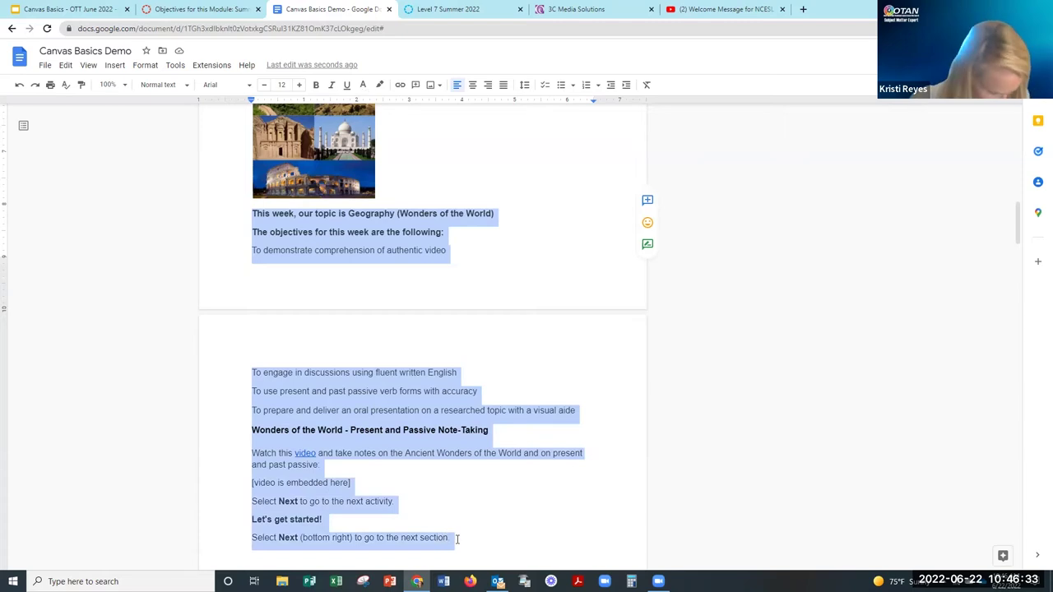
left_click(197, 9)
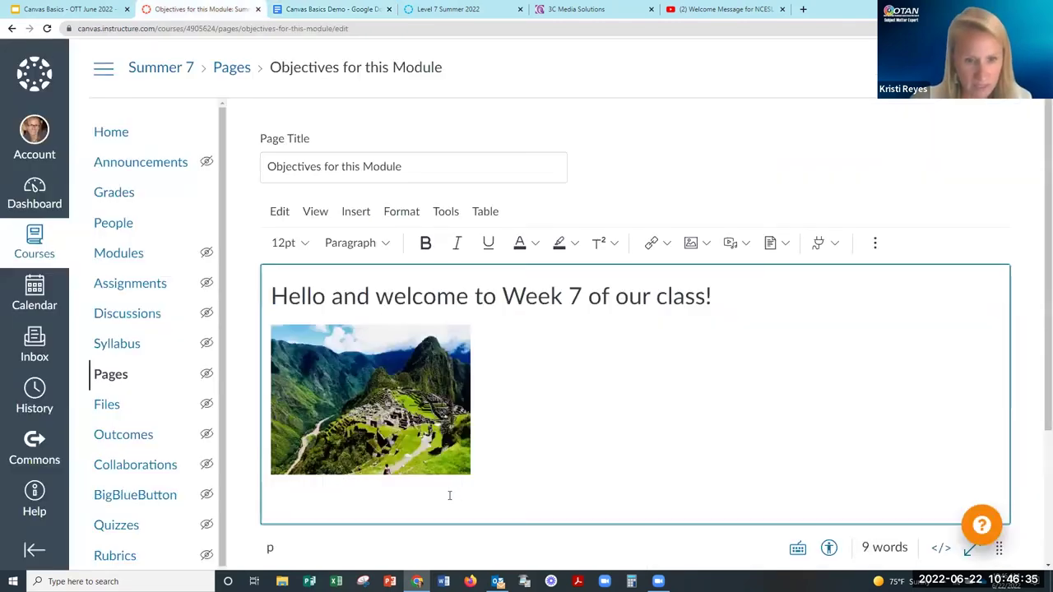
key("ctrl+v")
scroll(442, 488, "up", 2)
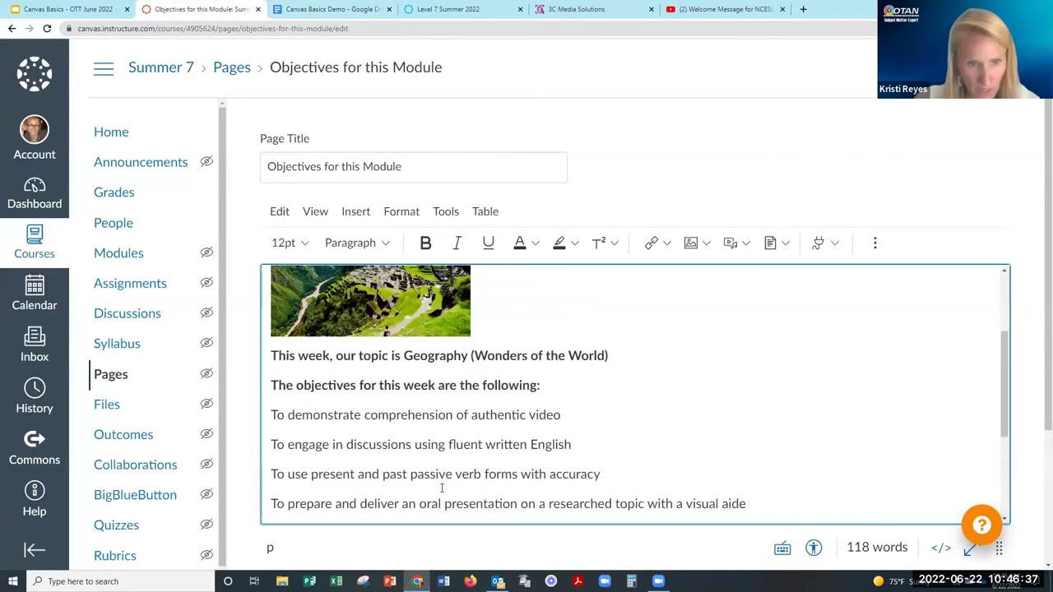
Format the "This week, our topic is Geography" line as Heading 3 and the objectives line below it as the next smaller heading.
left_click_drag(613, 356, 263, 362)
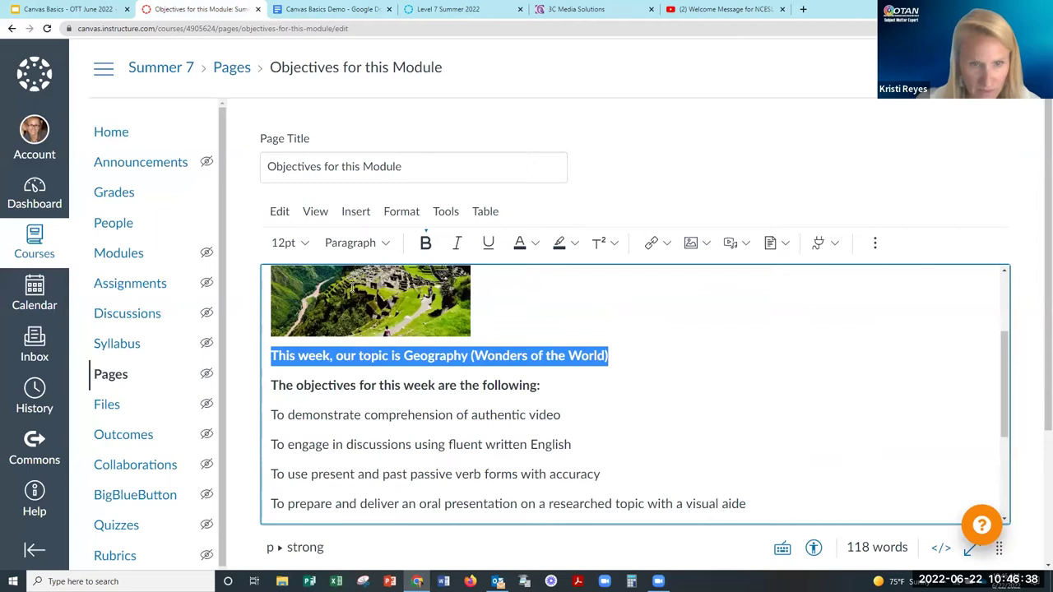
left_click(378, 245)
left_click(380, 309)
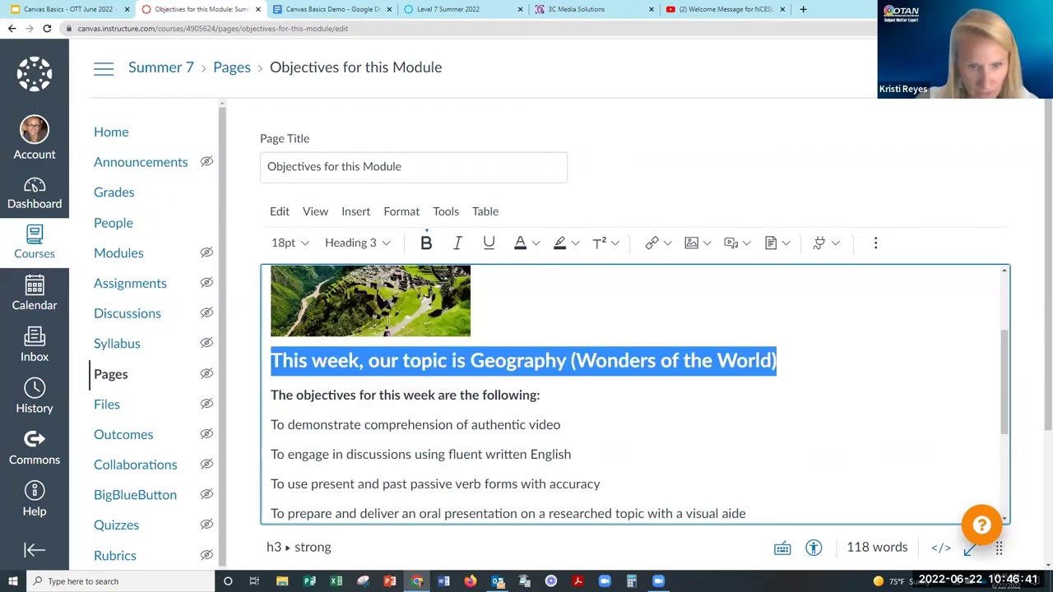
left_click_drag(562, 401, 252, 401)
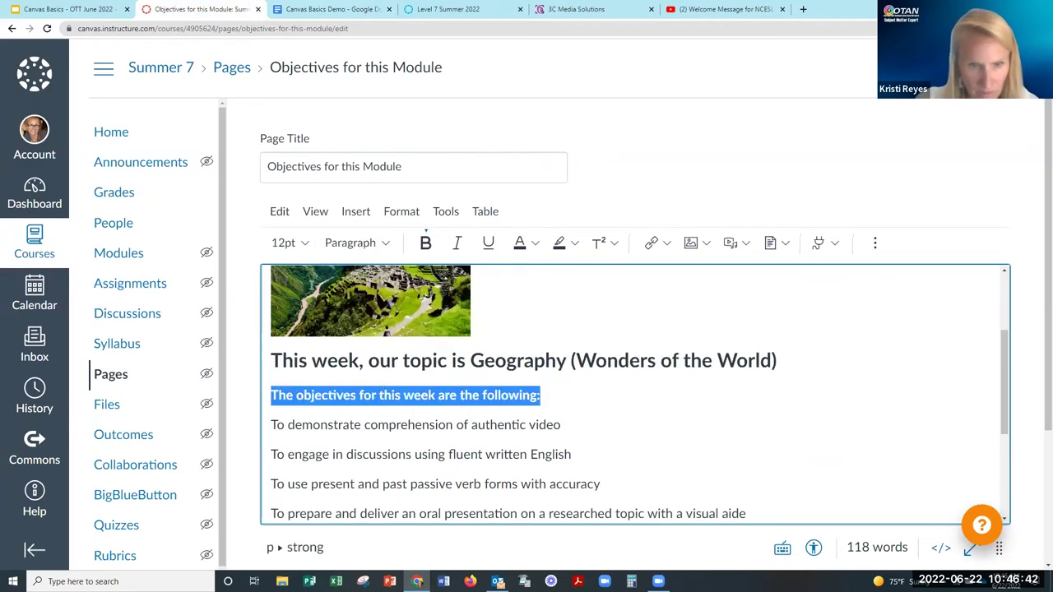
left_click(378, 243)
left_click(363, 325)
left_click(621, 456)
Turn the four objectives, from "To demonstrate comprehension" through "To prepare and deliver an oral presentation", into a bulleted list.
scroll(622, 456, "down", 3)
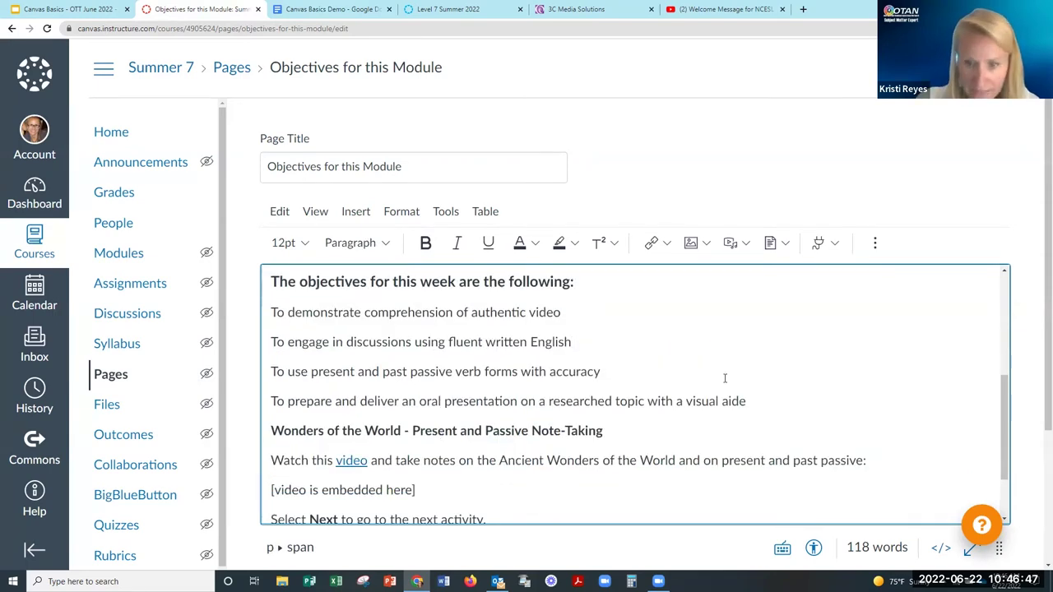
left_click_drag(747, 401, 265, 313)
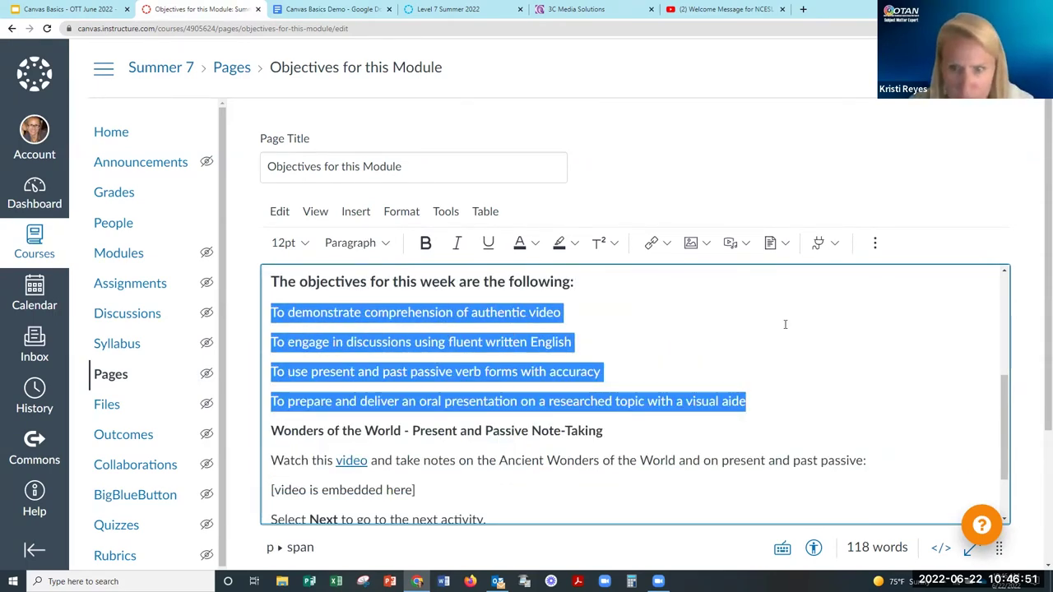
left_click(875, 246)
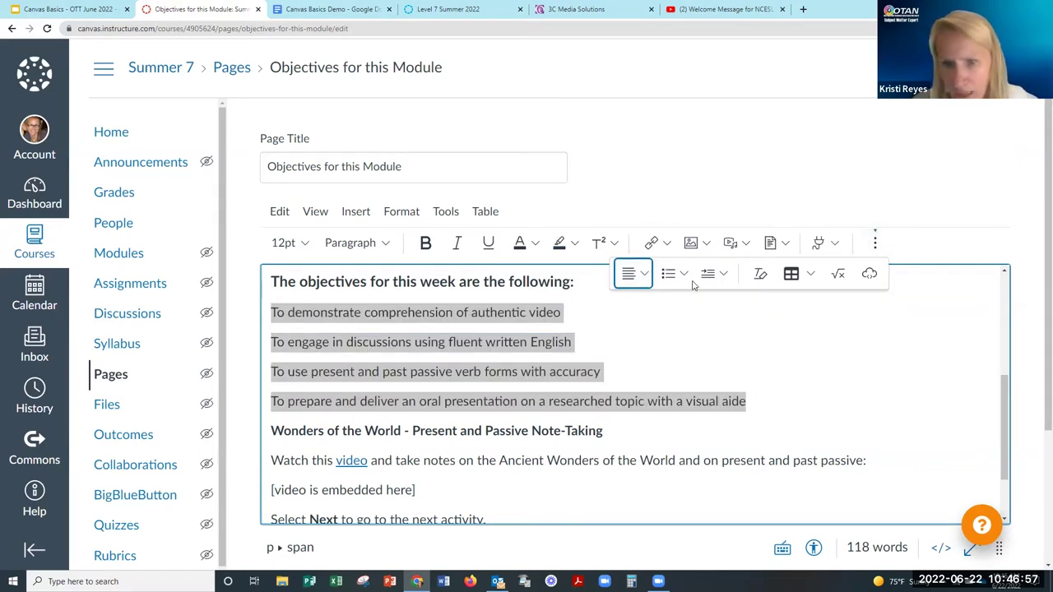
left_click(668, 274)
left_click(638, 396)
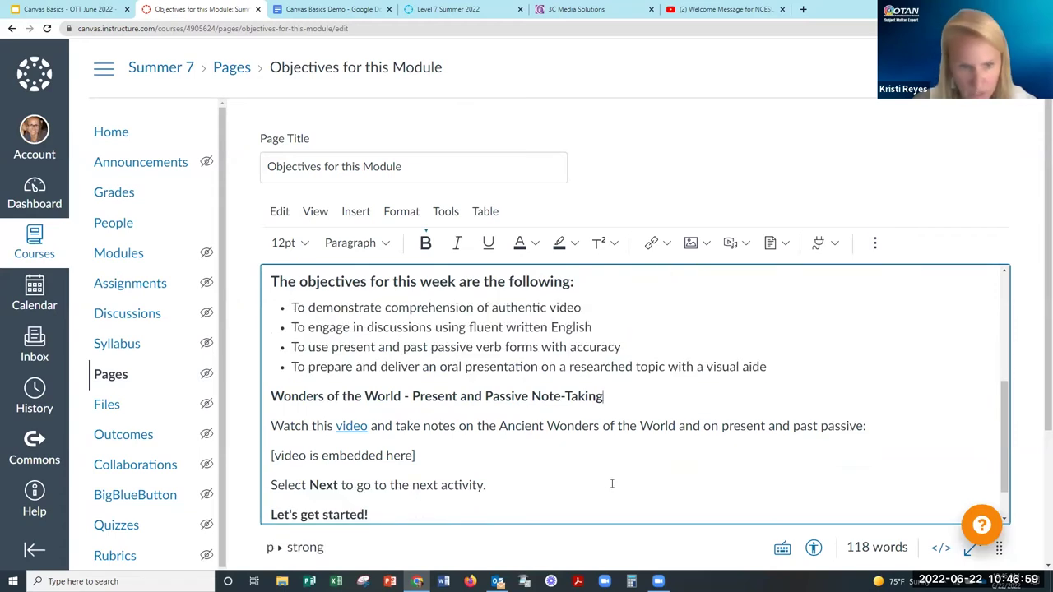
Check the link options available for the words "Ancient Wonders of the World", without adding a link.
scroll(598, 475, "down", 2)
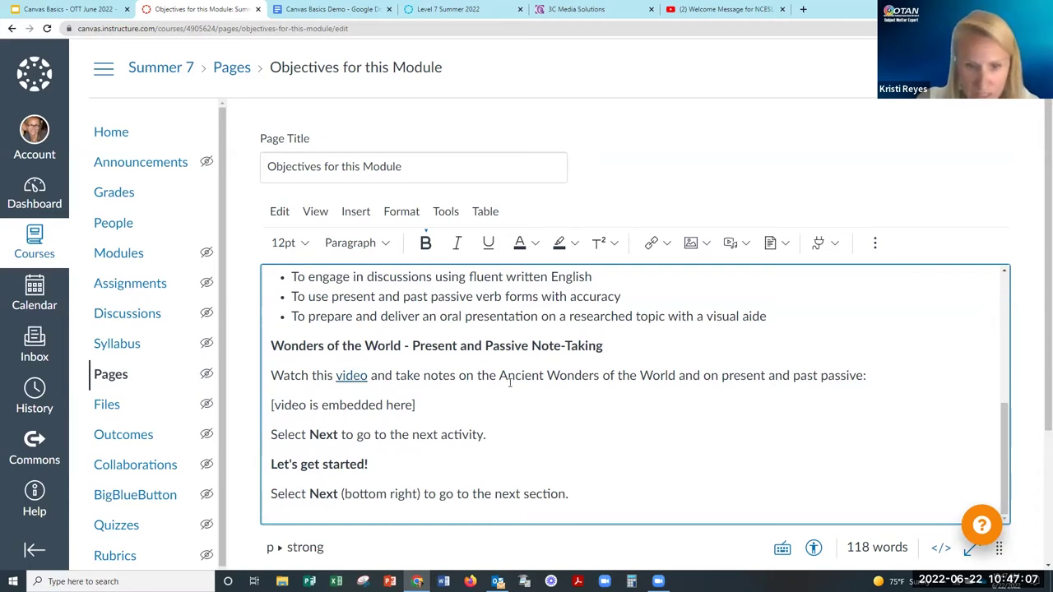
left_click_drag(498, 375, 676, 375)
left_click(665, 244)
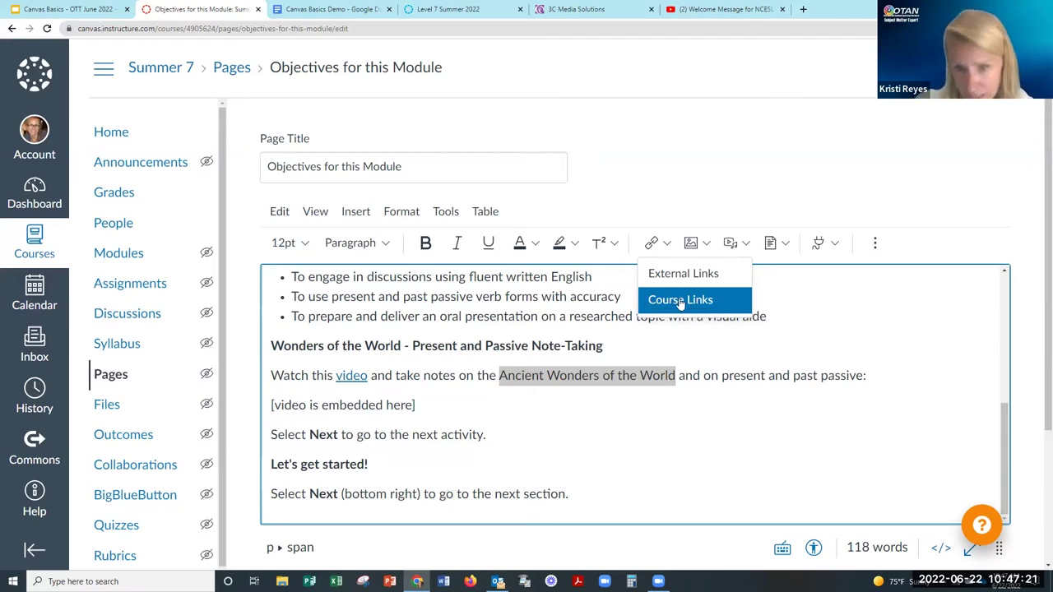
left_click(823, 301)
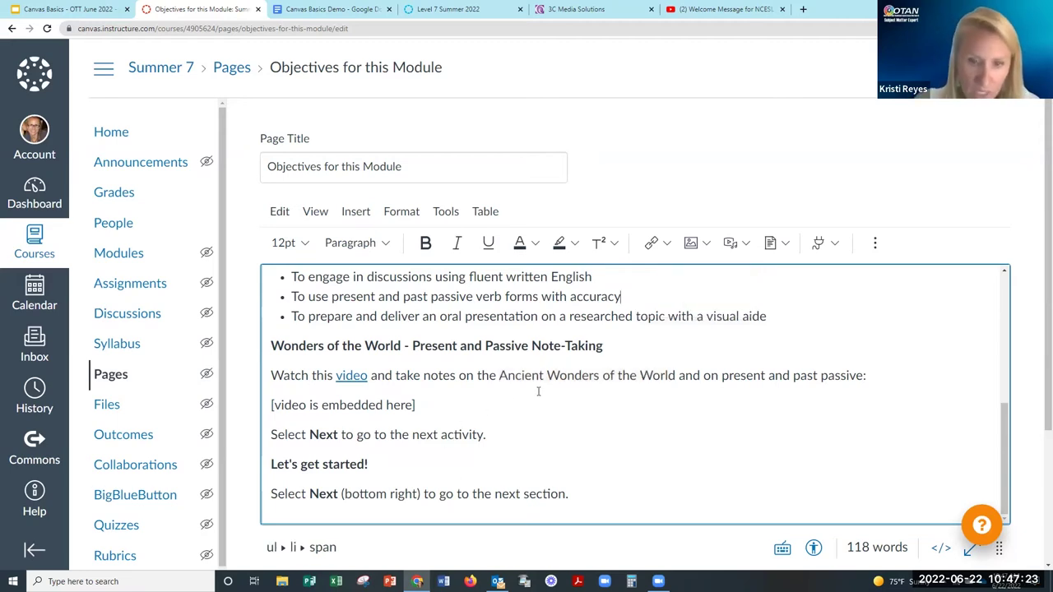
Select the "[video is embedded here]" placeholder, select the Seven Ancient Wonders video's embed code in 3C Media Solutions, and return to the Canvas page.
left_click_drag(422, 405, 272, 405)
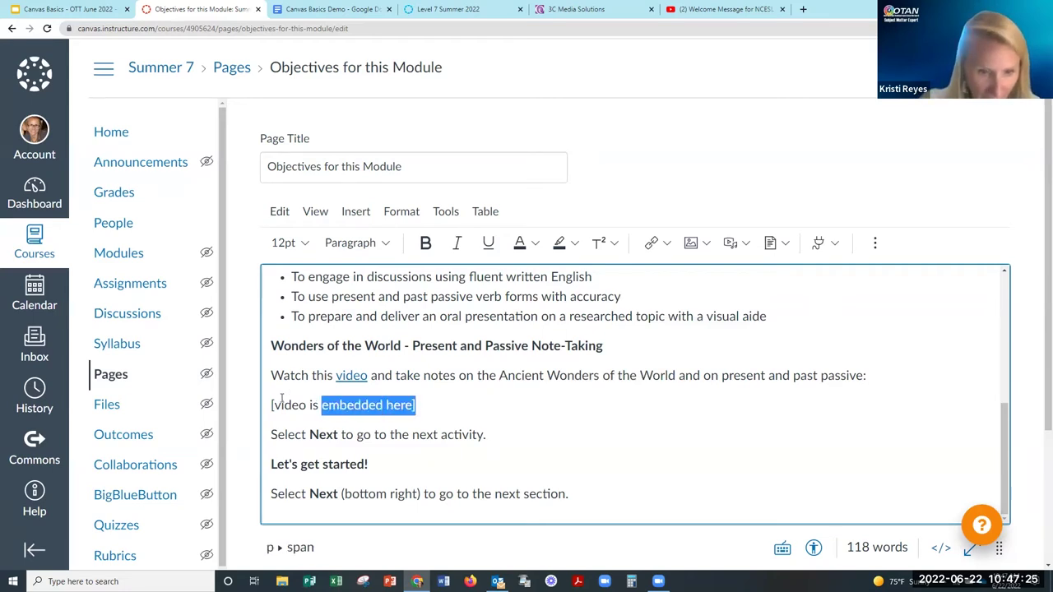
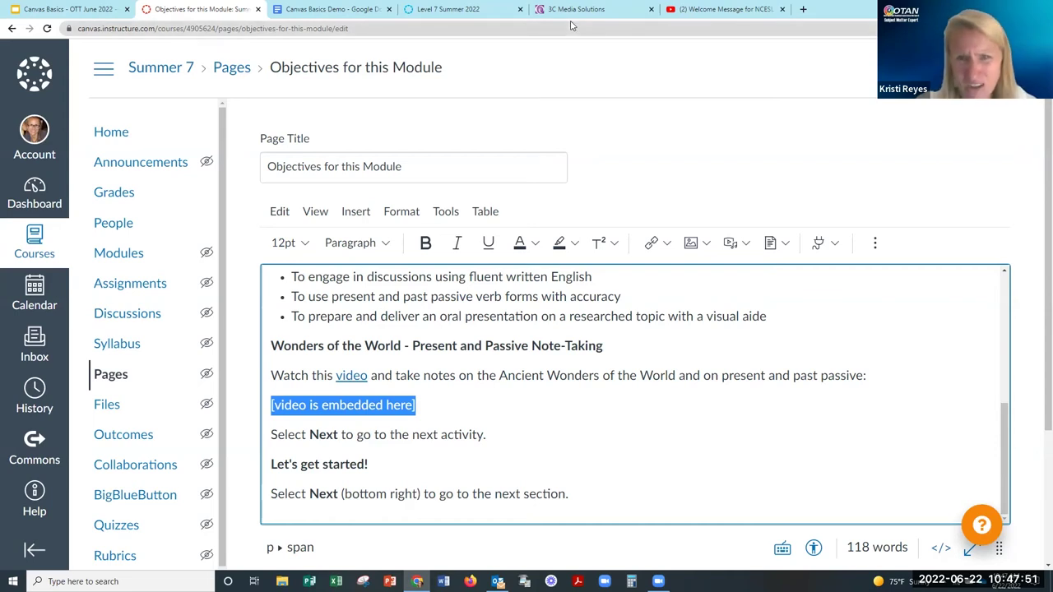
left_click(575, 10)
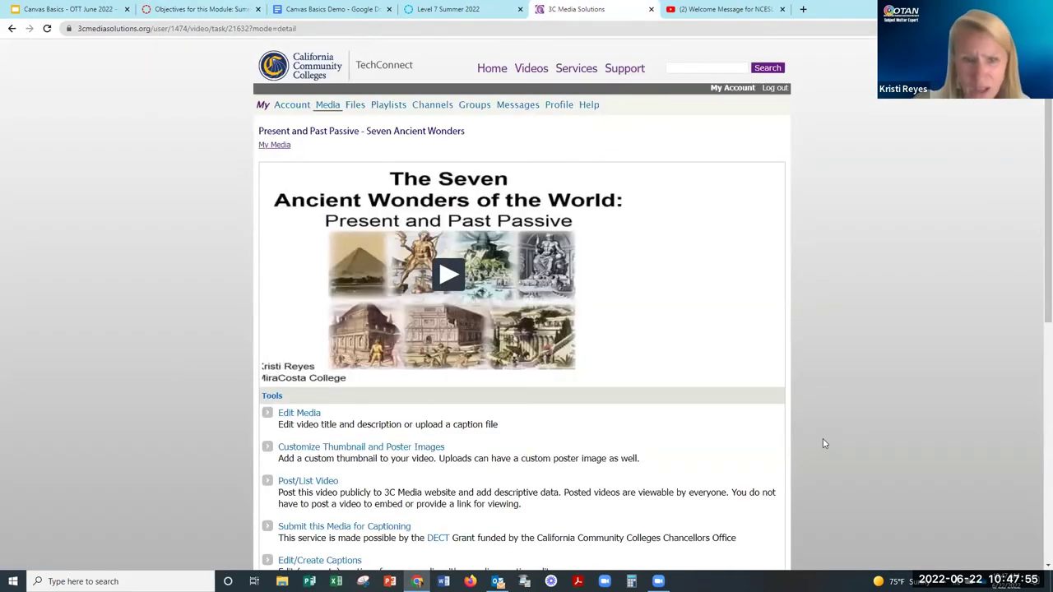
scroll(810, 436, "down", 3)
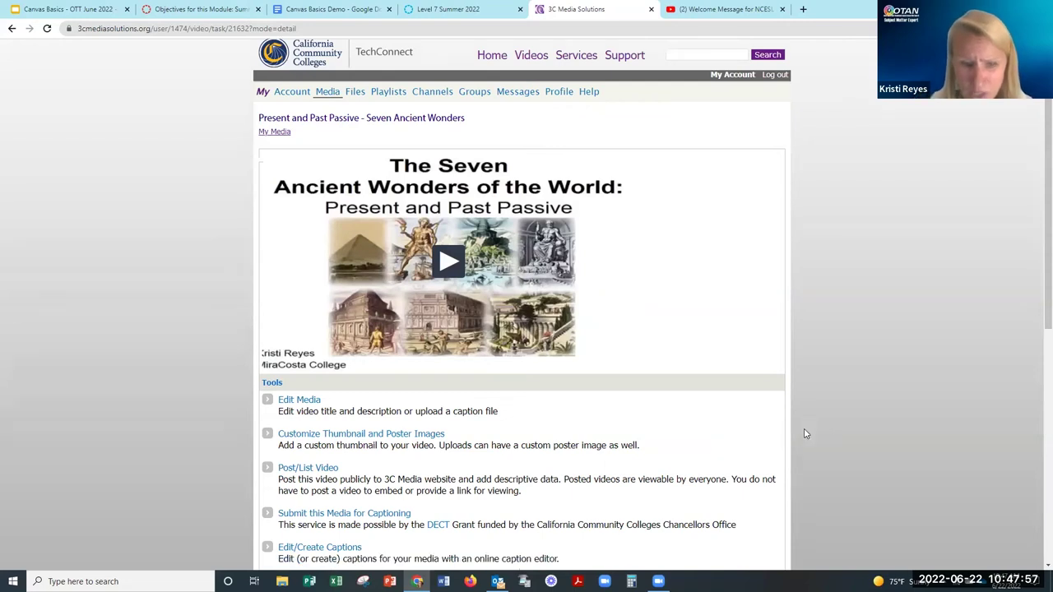
scroll(799, 428, "down", 6)
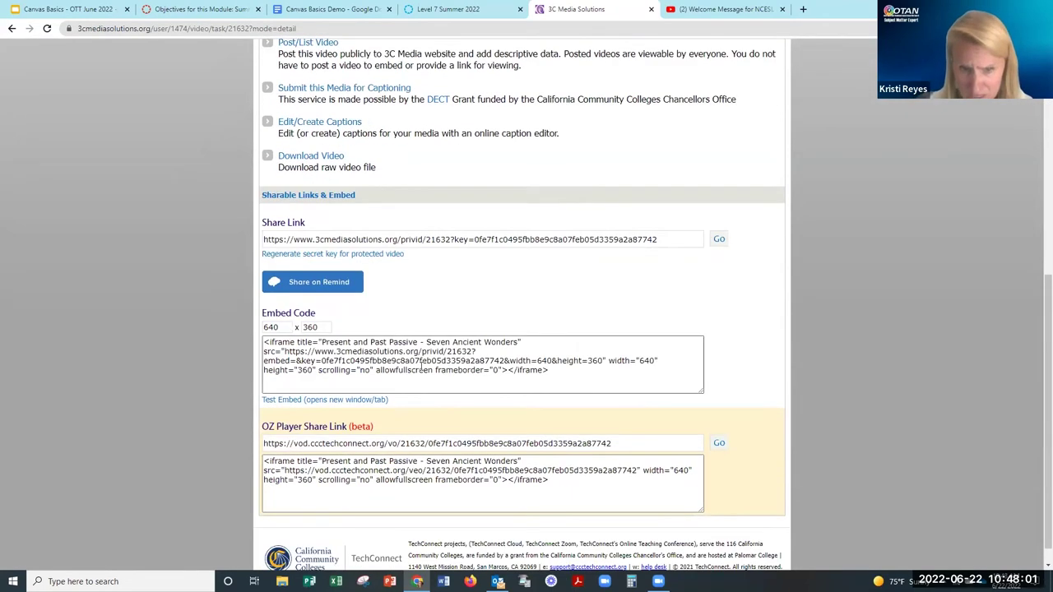
left_click(564, 370)
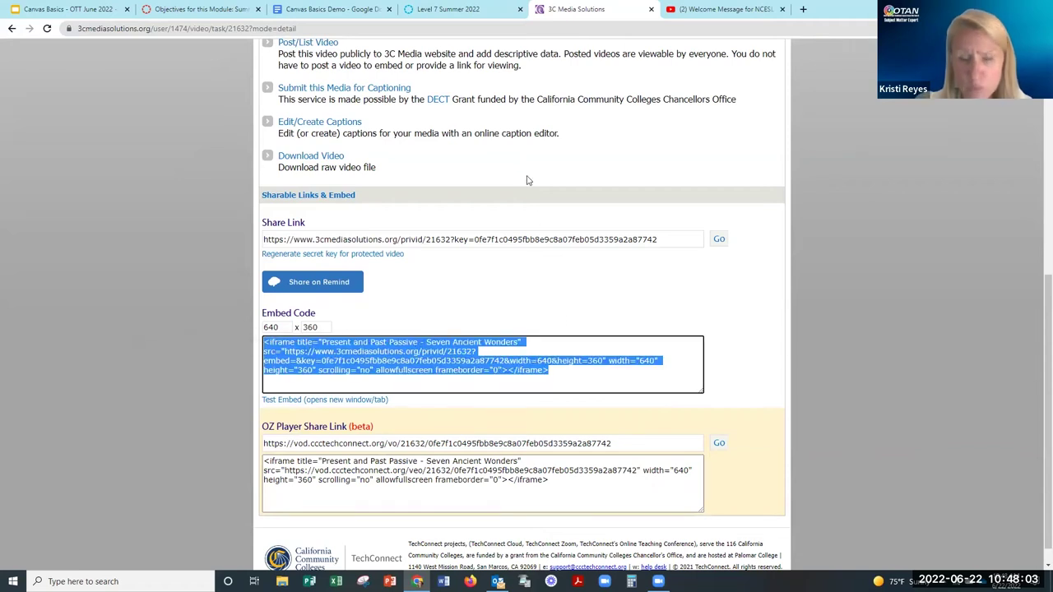
left_click(187, 11)
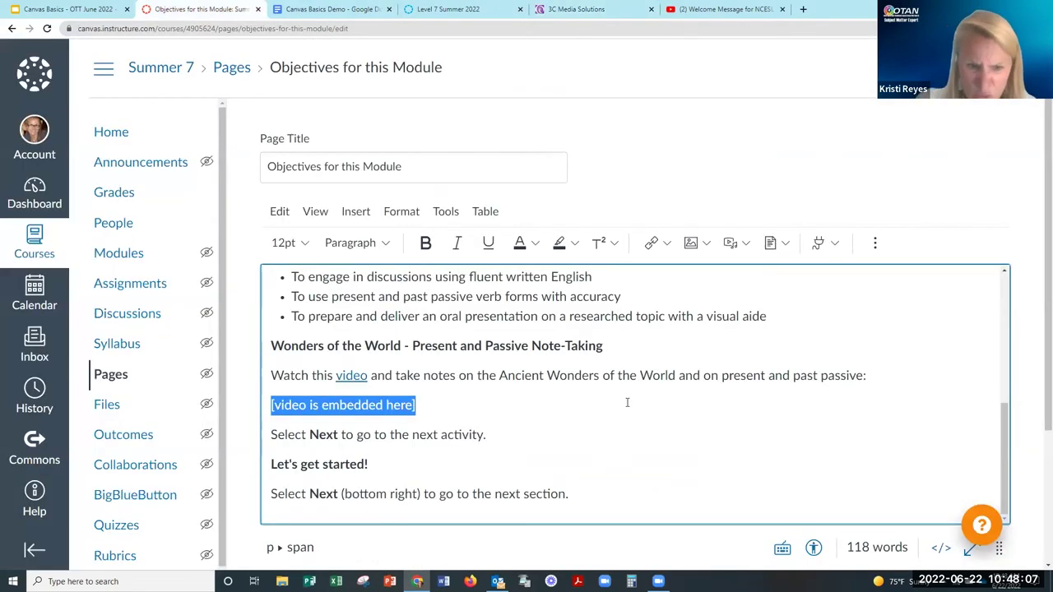
Add the page to the student to-do list with the date Jun 24, 2022, 11:59 AM.
scroll(625, 403, "down", 2)
scroll(626, 406, "down", 2)
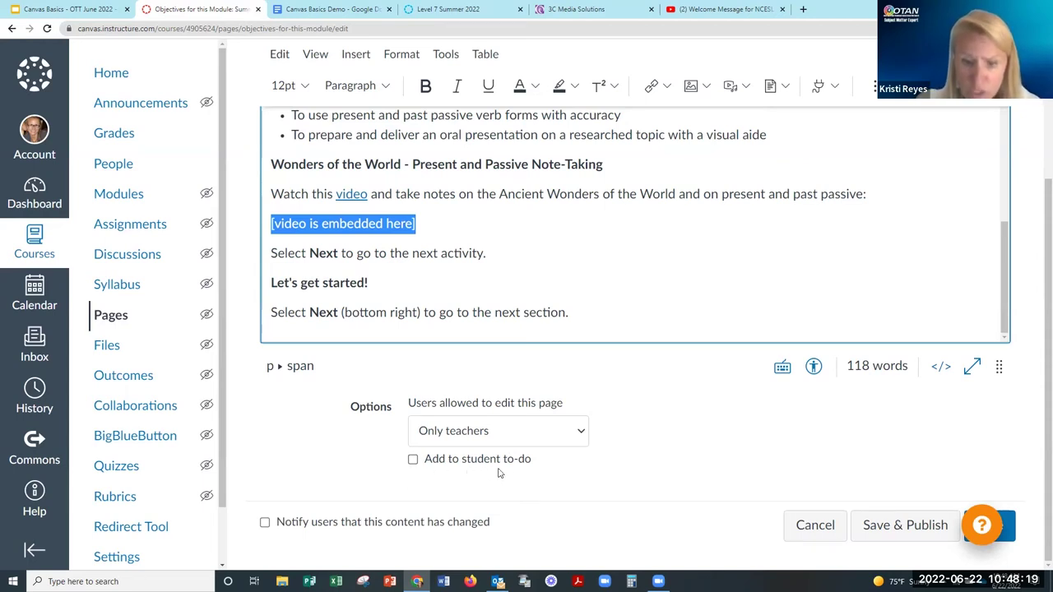
left_click(413, 460)
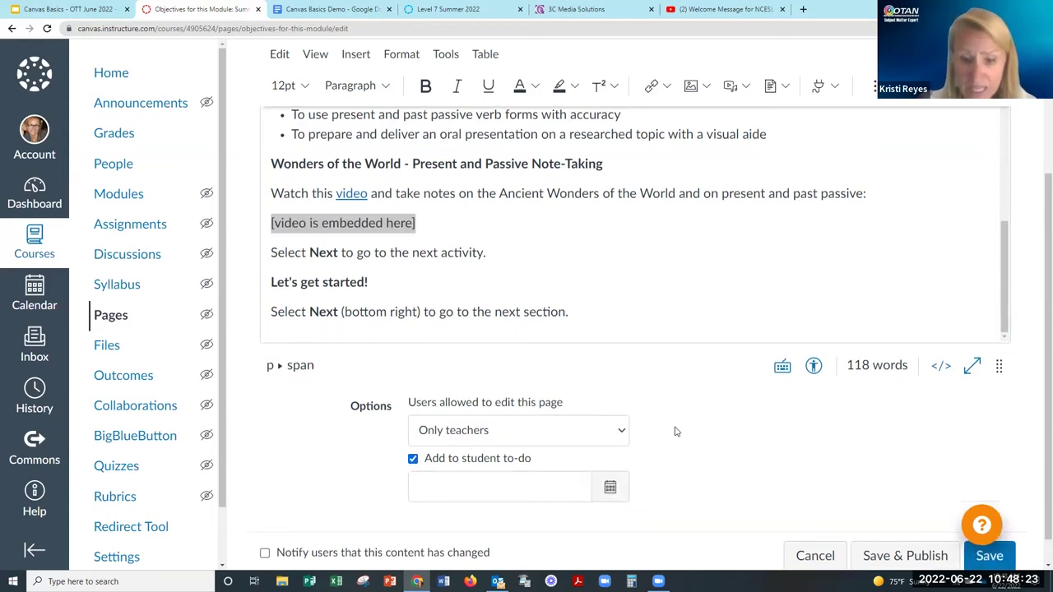
scroll(675, 430, "down", 1)
left_click(610, 457)
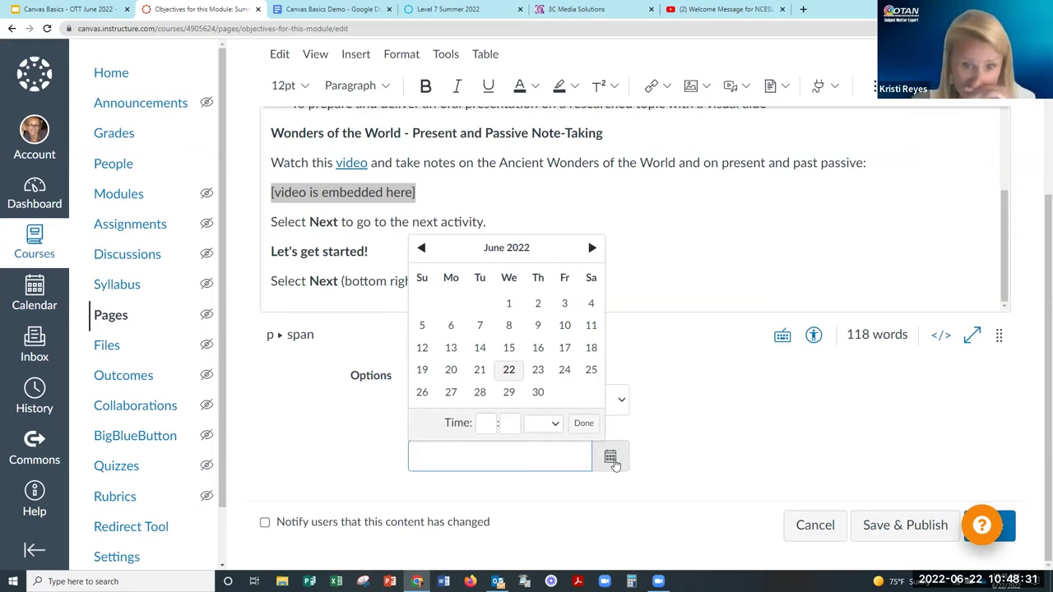
left_click(564, 372)
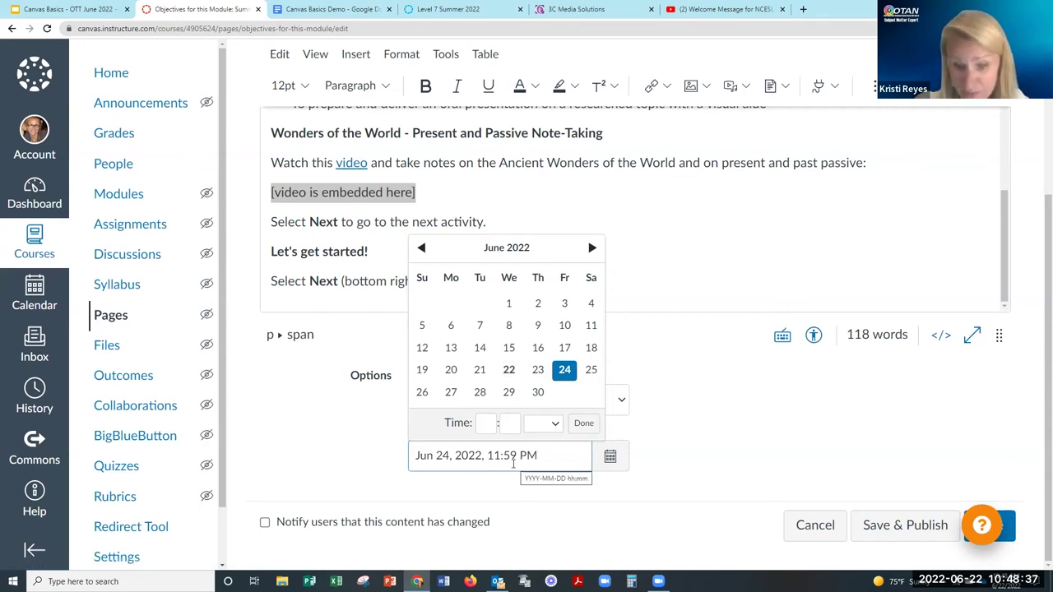
left_click(584, 424)
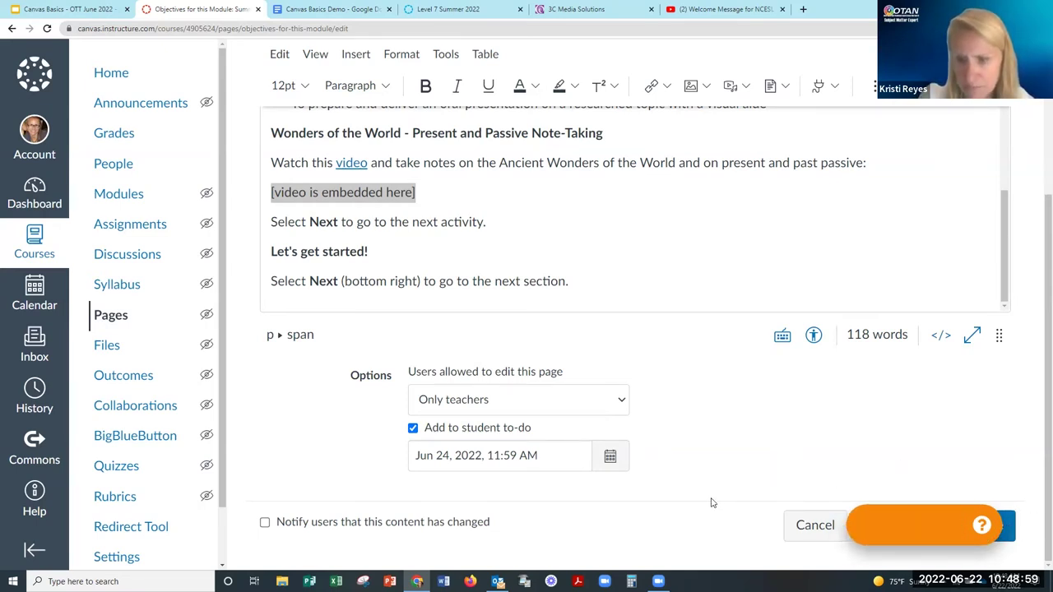
Save the Objectives for this Module page and review the saved page from its to-do date to its last line.
scroll(853, 531, "up", 2)
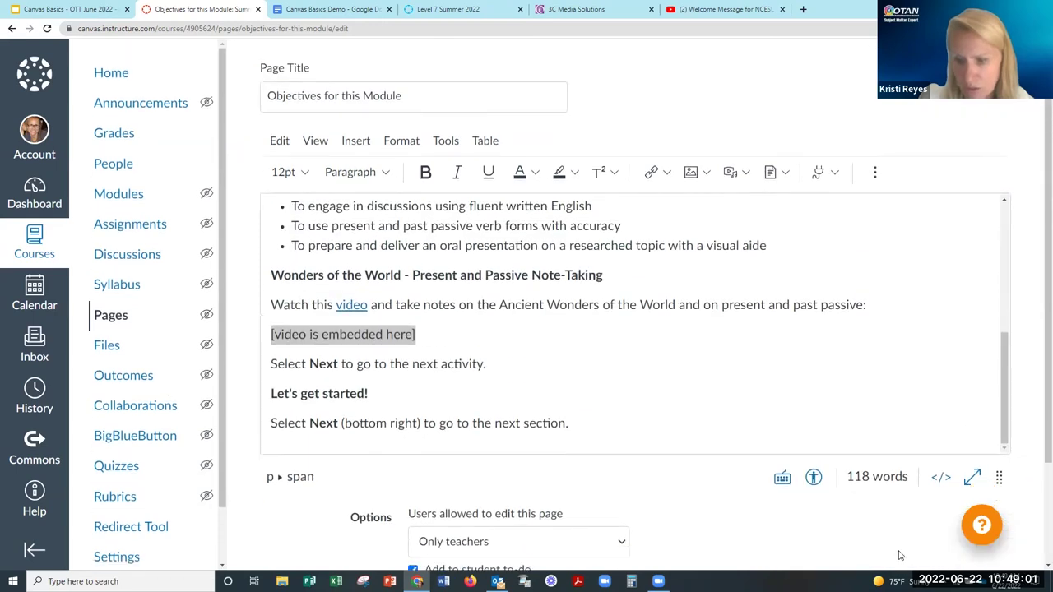
scroll(987, 576, "down", 1)
left_click(992, 575)
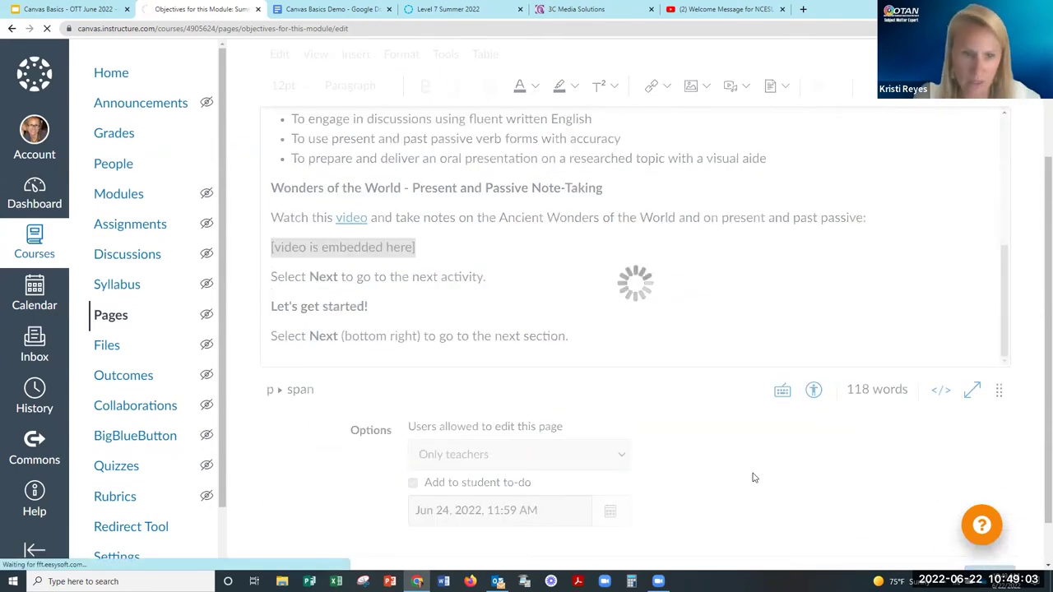
scroll(754, 477, "down", 5)
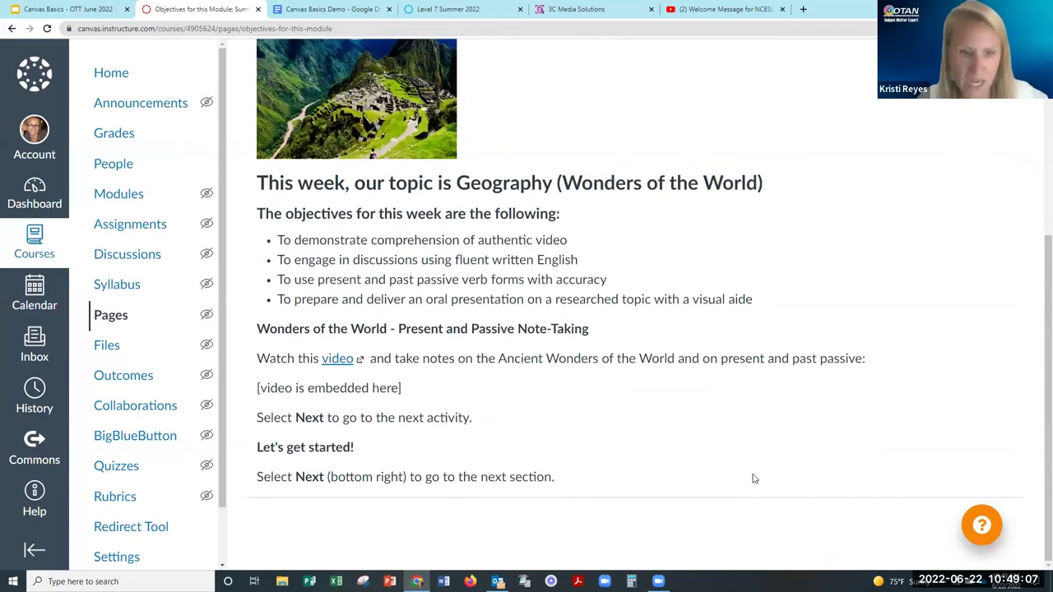
scroll(754, 477, "up", 3)
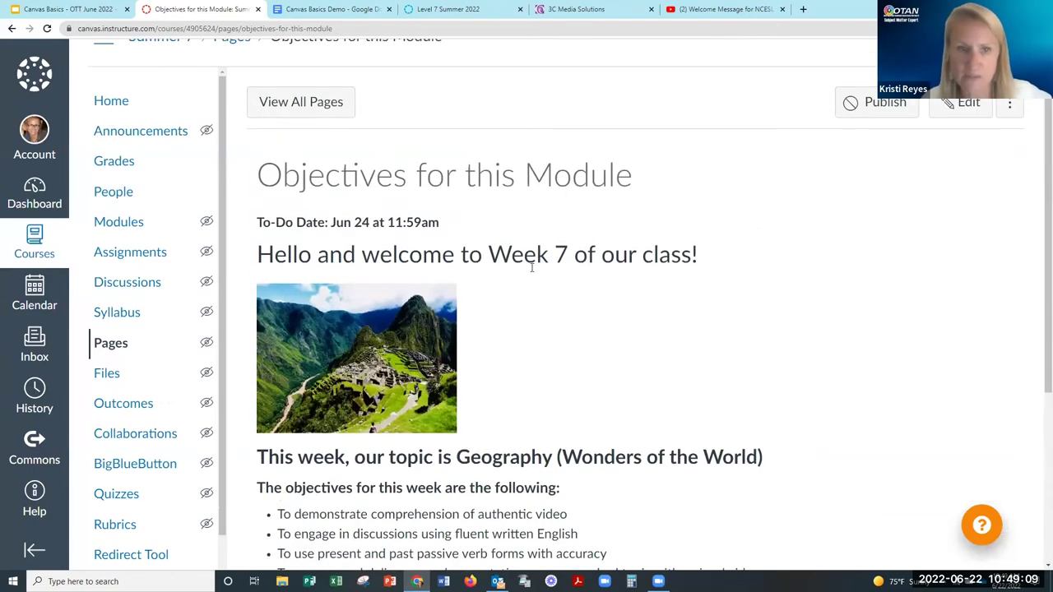
Switch to the Canvas Basics Demo Google Doc and review the Sample Discussion's directions, posting deadline, questions and classmate reply instructions at a larger zoom.
left_click(336, 11)
scroll(525, 386, "down", 3)
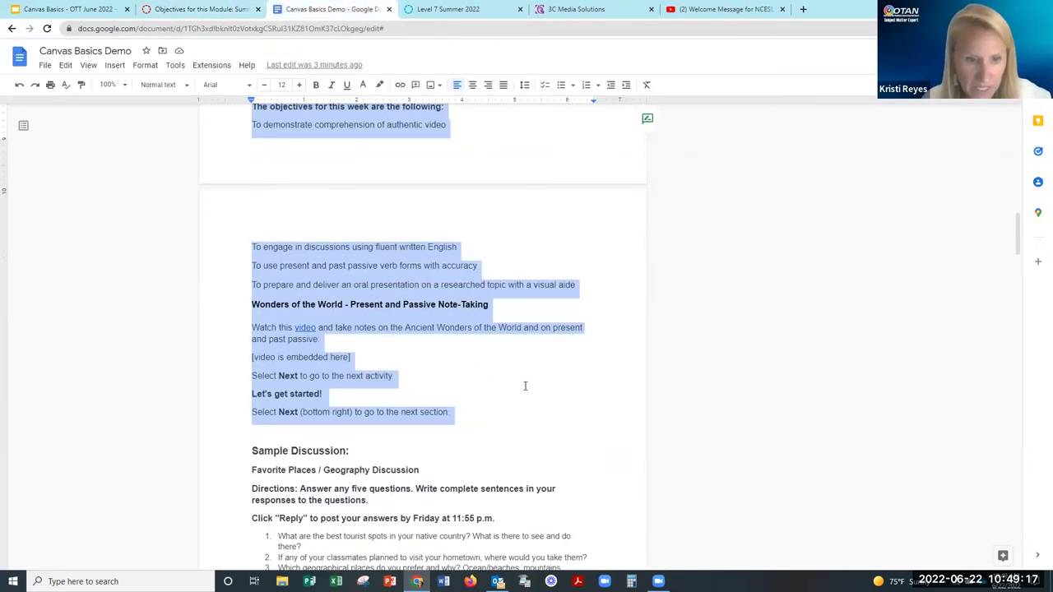
scroll(525, 385, "down", 5)
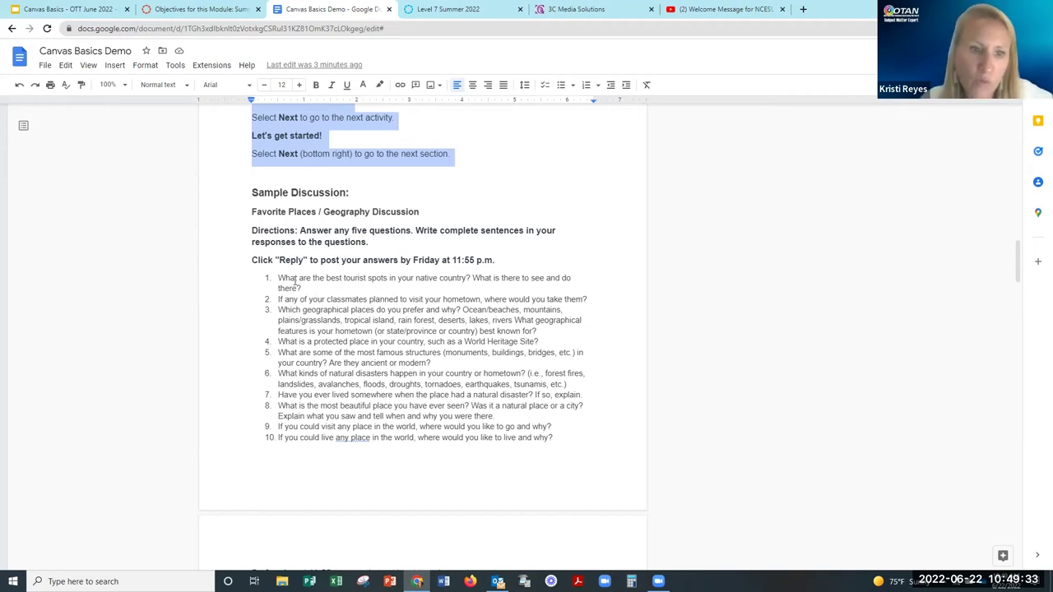
key("ctrl+plus")
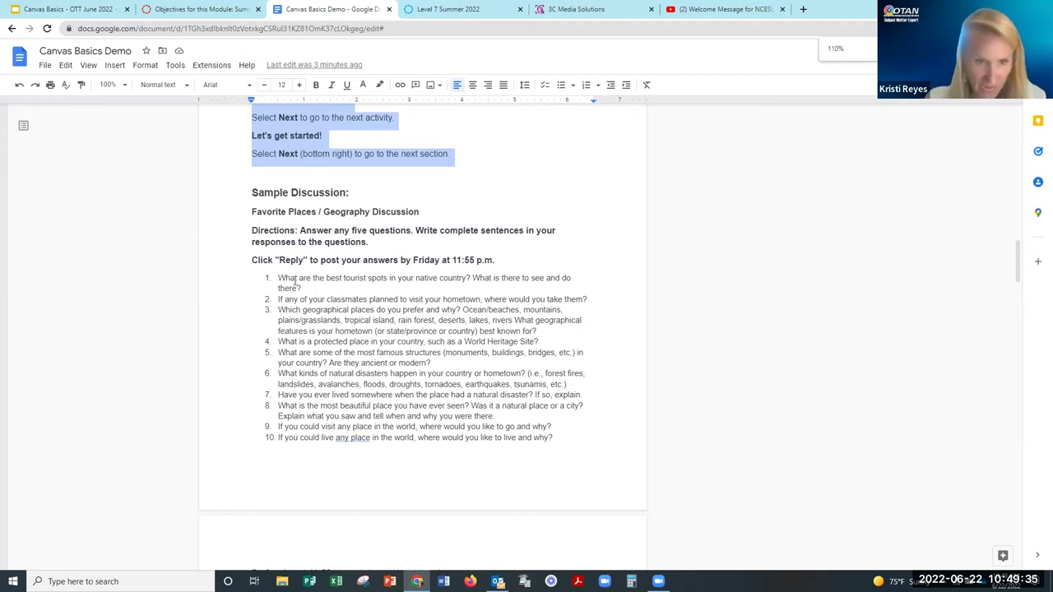
key("ctrl+plus")
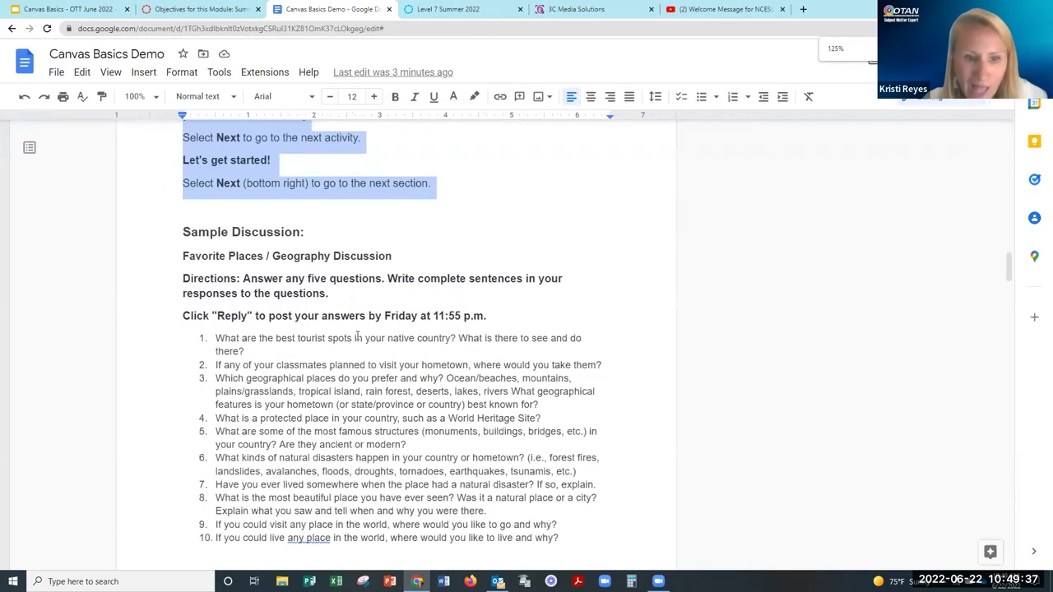
left_click_drag(384, 317, 482, 318)
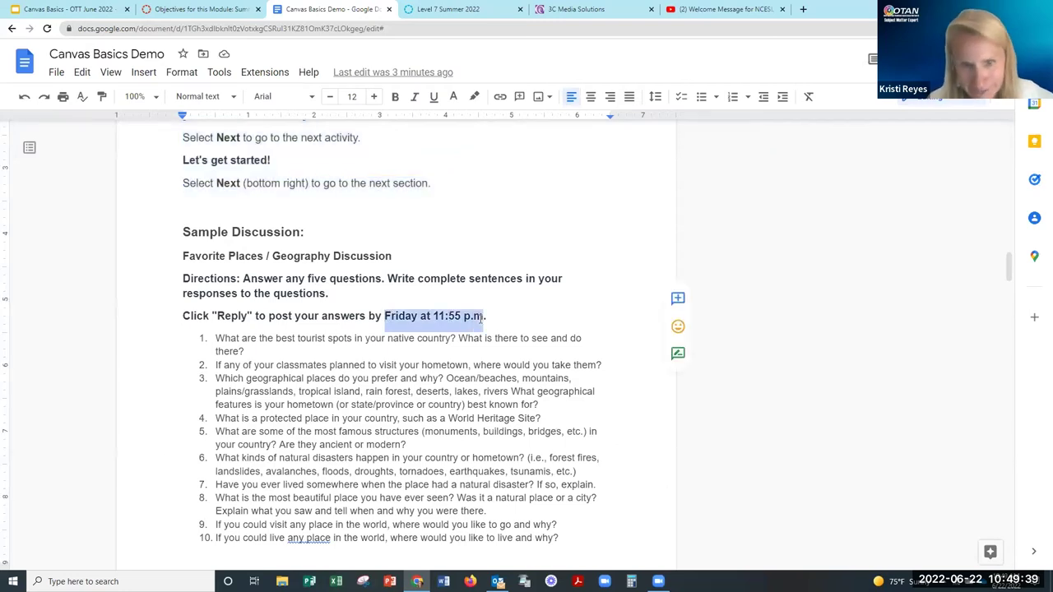
key("ctrl+b")
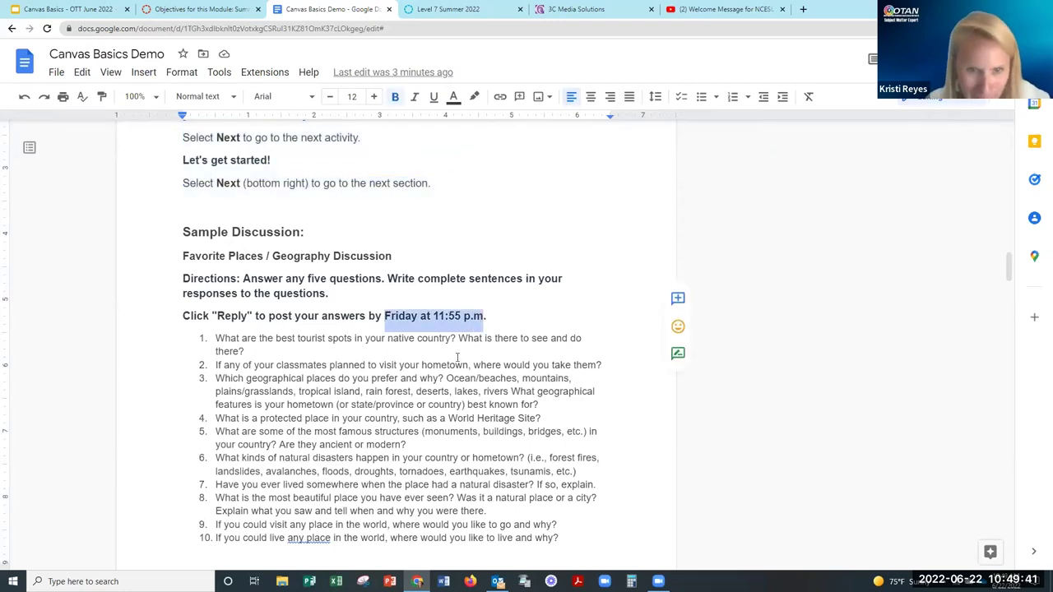
scroll(457, 358, "down", 1)
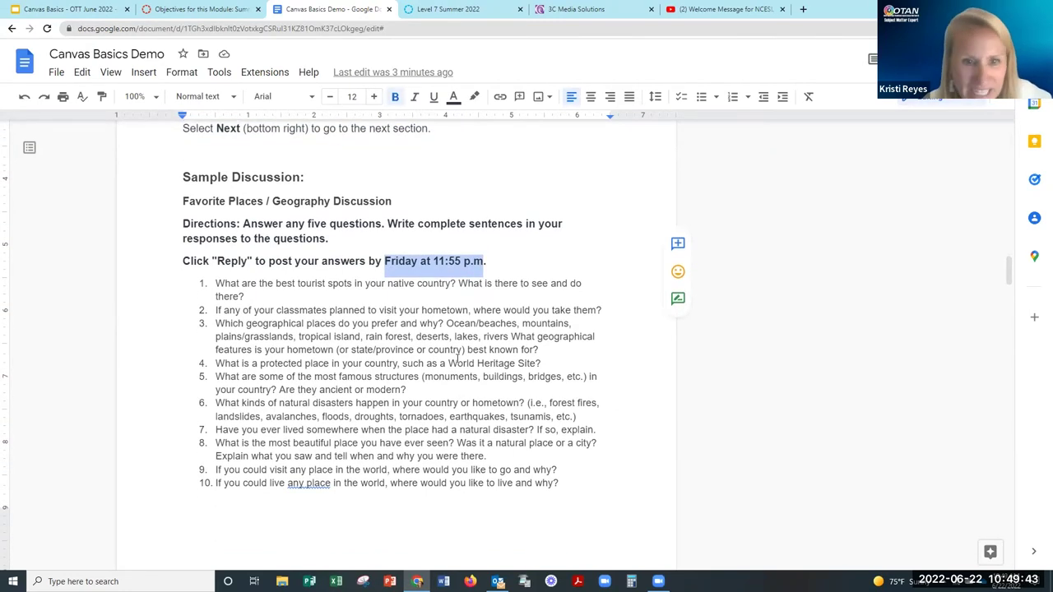
scroll(458, 358, "down", 2)
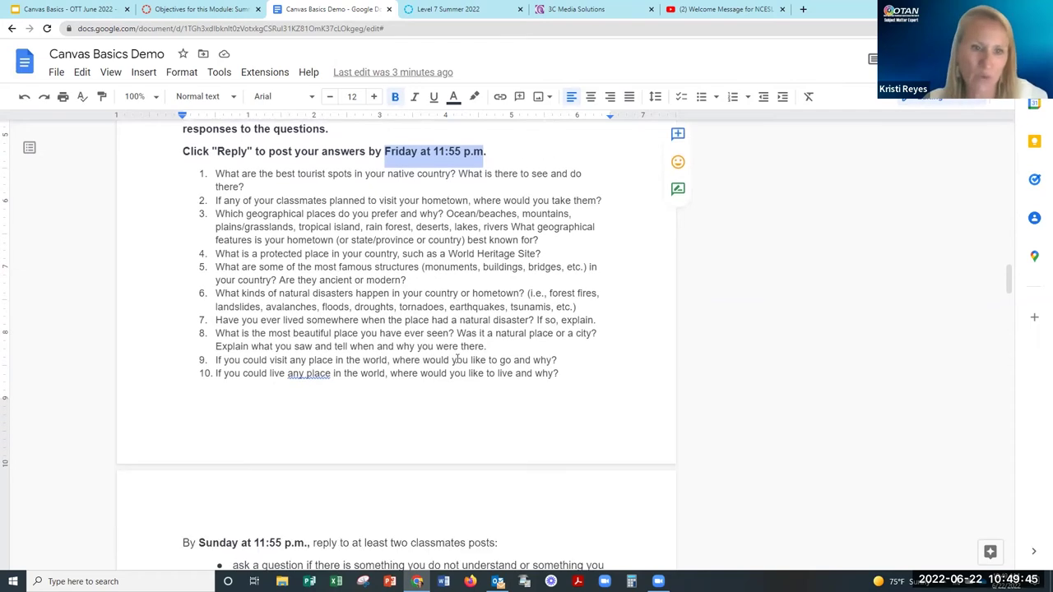
scroll(457, 359, "down", 2)
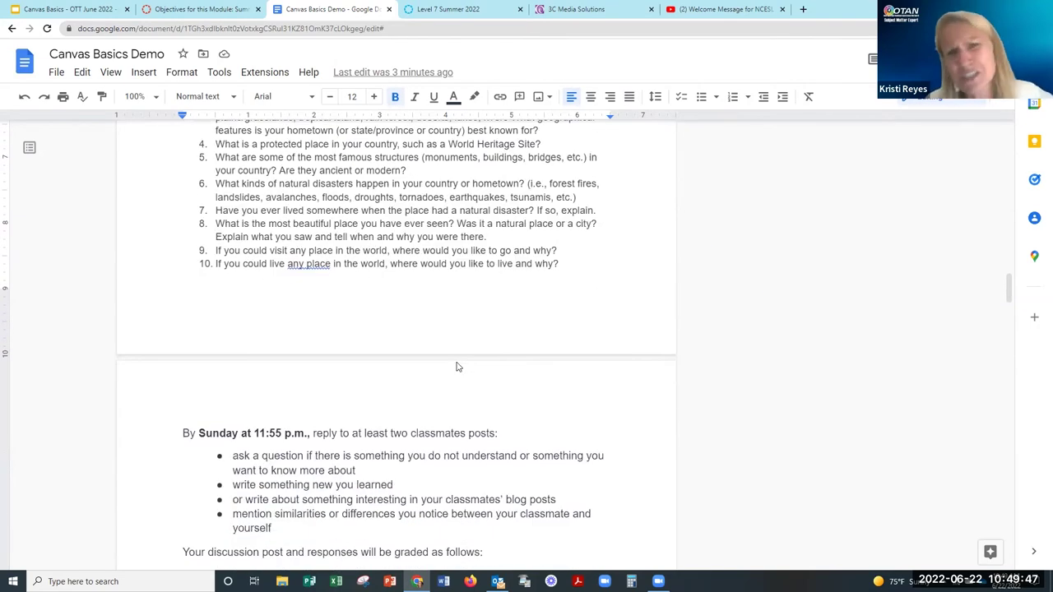
Copy the sample discussion's text, from the directions and ten questions through the reply instructions, grading scale and extra credit note.
scroll(457, 364, "down", 2)
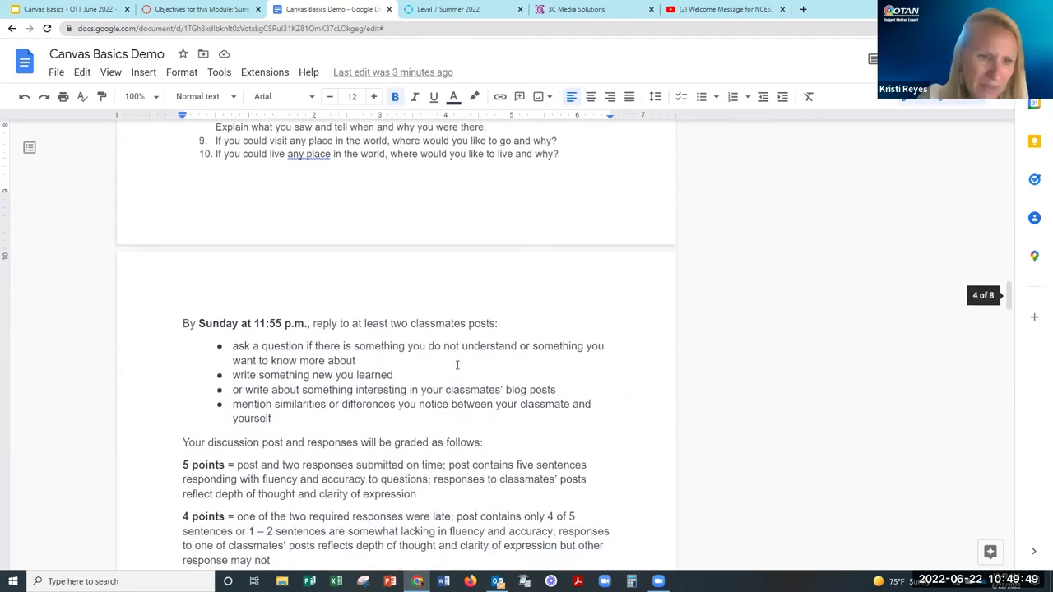
left_click_drag(259, 325, 299, 322)
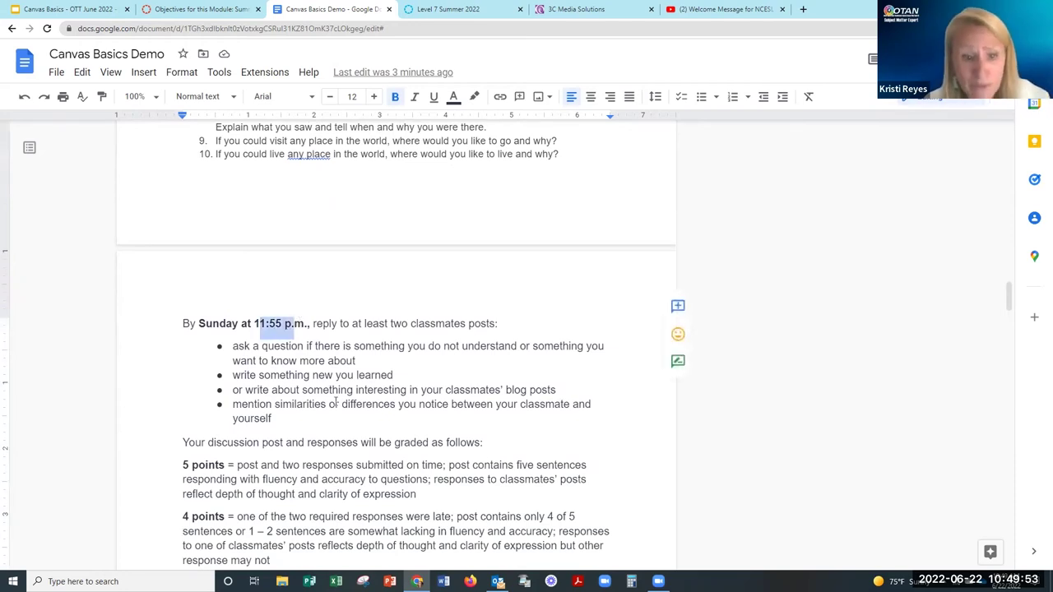
left_click_drag(281, 420, 232, 346)
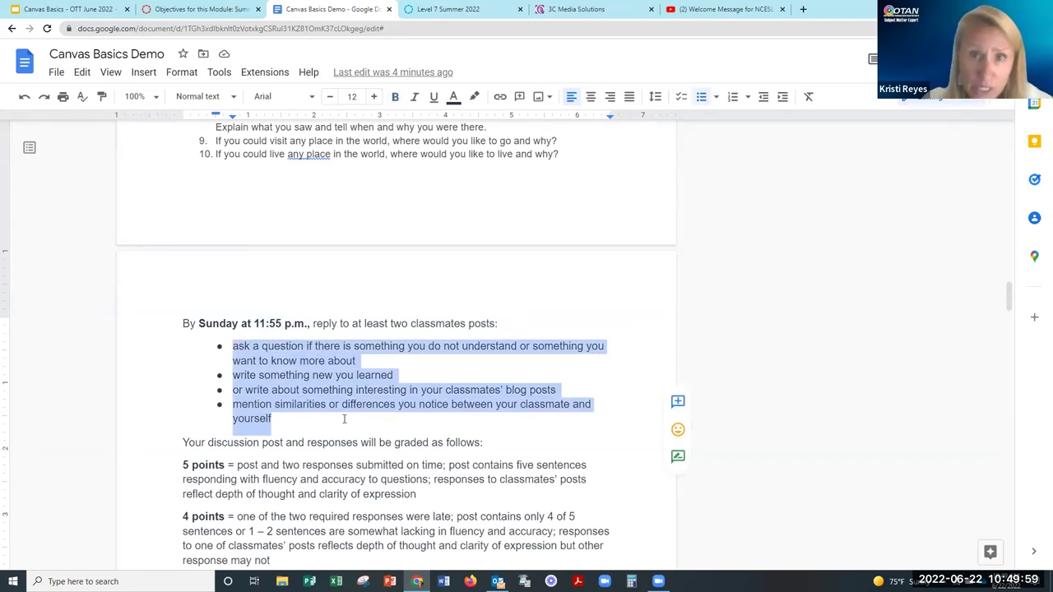
scroll(344, 419, "down", 2)
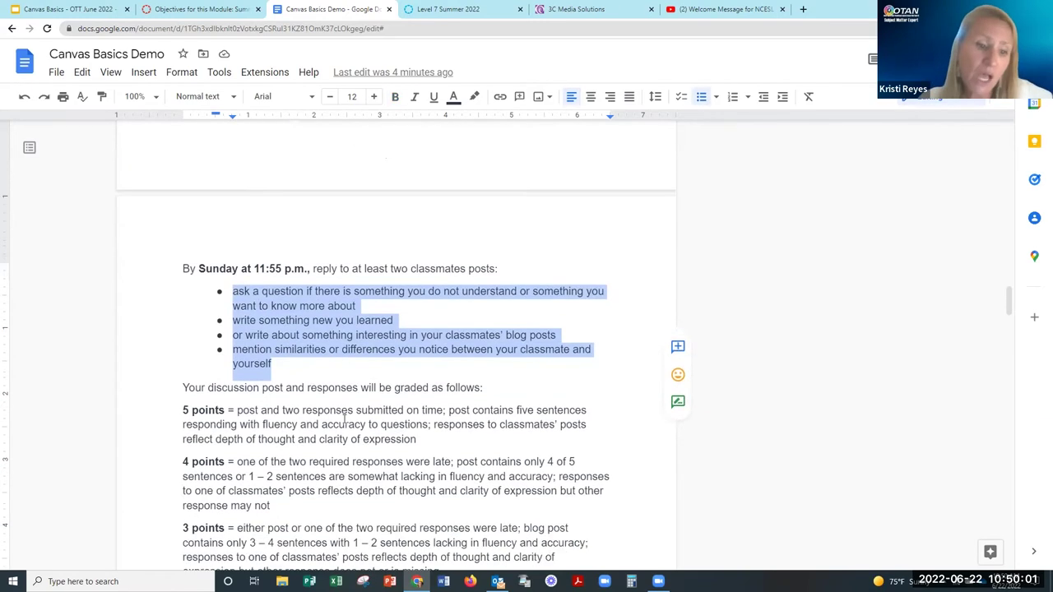
scroll(344, 418, "down", 2)
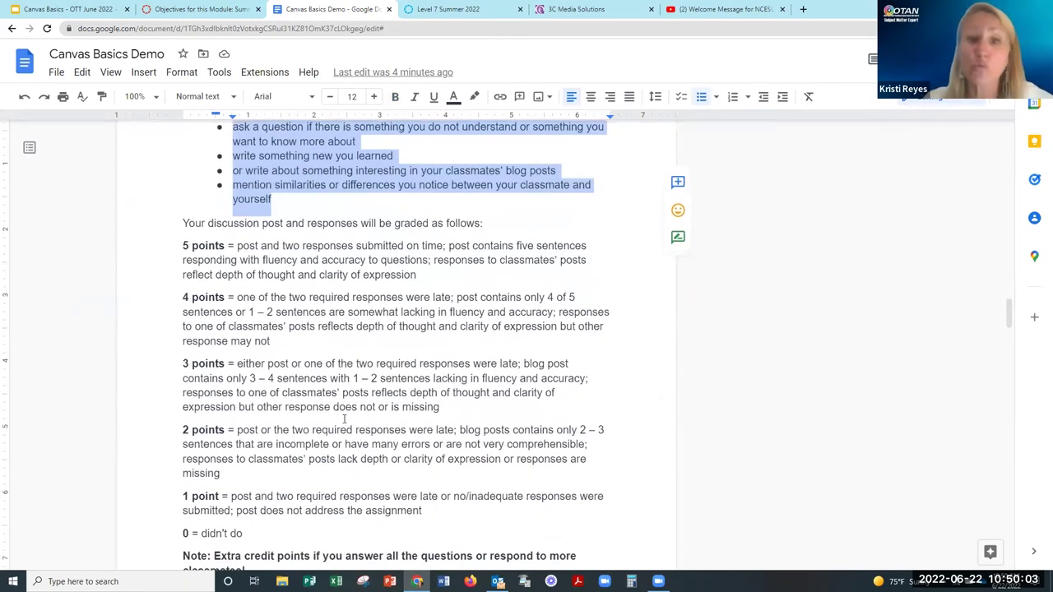
scroll(344, 419, "down", 1)
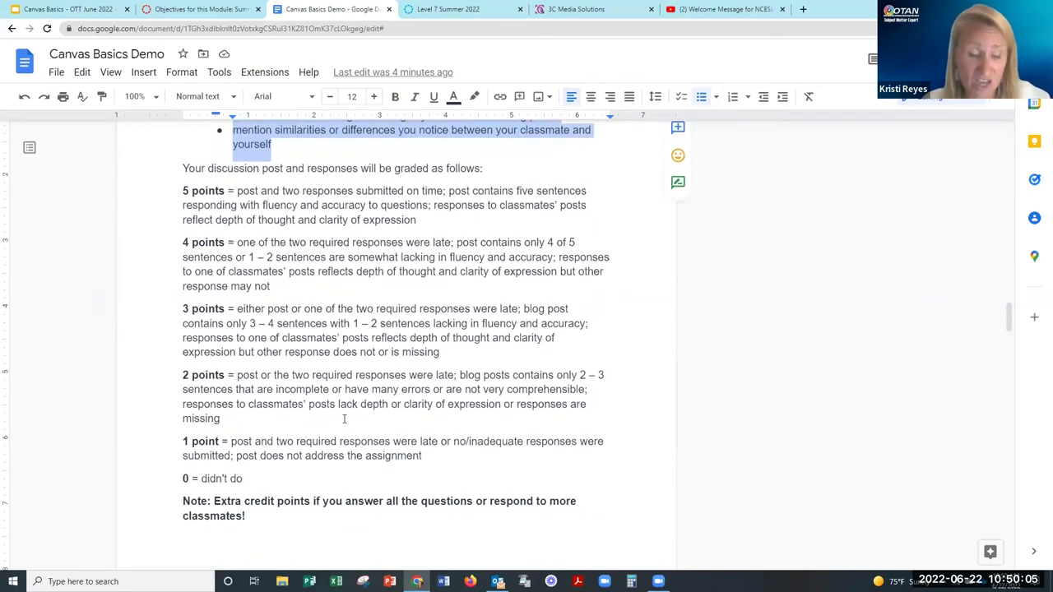
left_click_drag(258, 513, 189, 382)
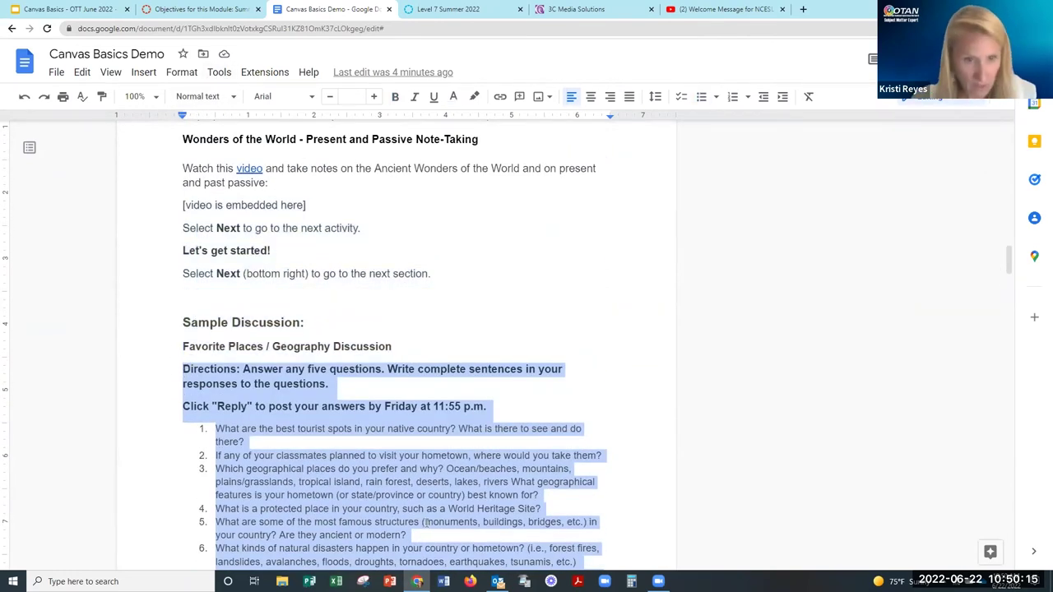
Switch to the Canvas course's modules and start a new discussion topic item in the Week 1: Geography (Wonders of the World) module.
left_click(218, 9)
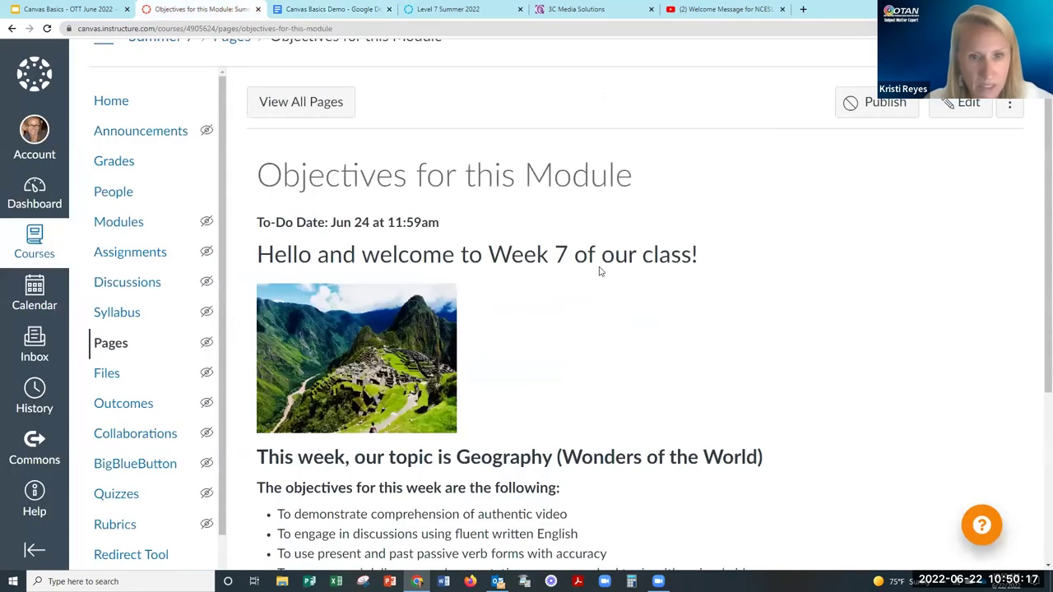
left_click(125, 225)
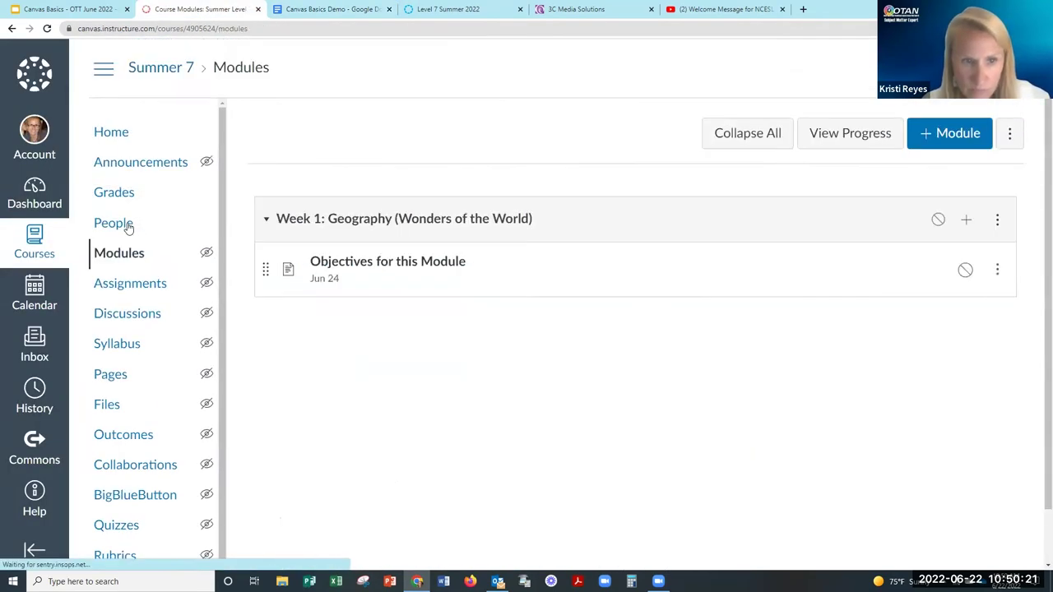
left_click(968, 222)
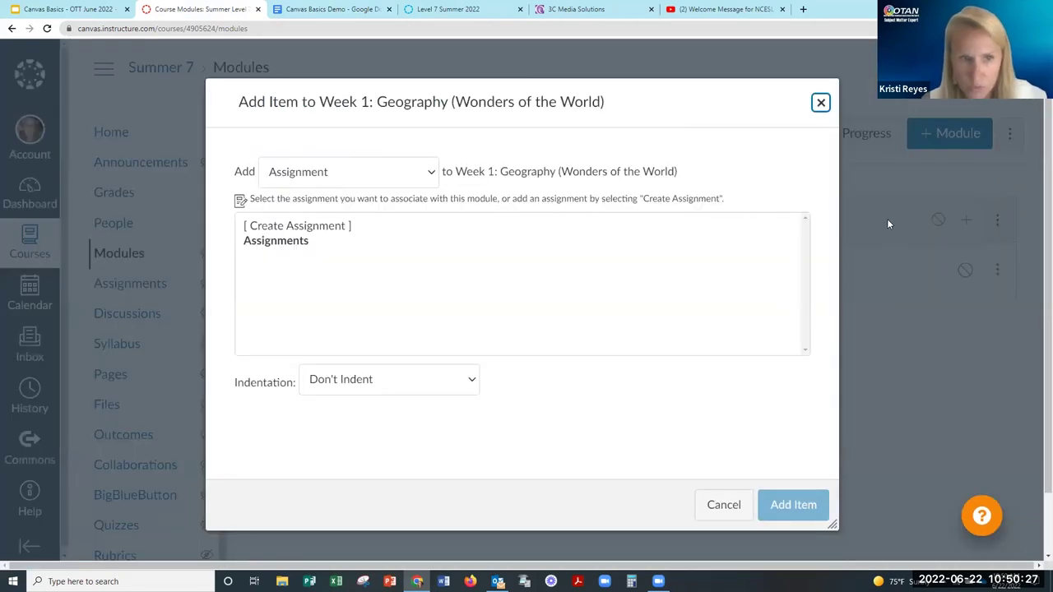
left_click(328, 176)
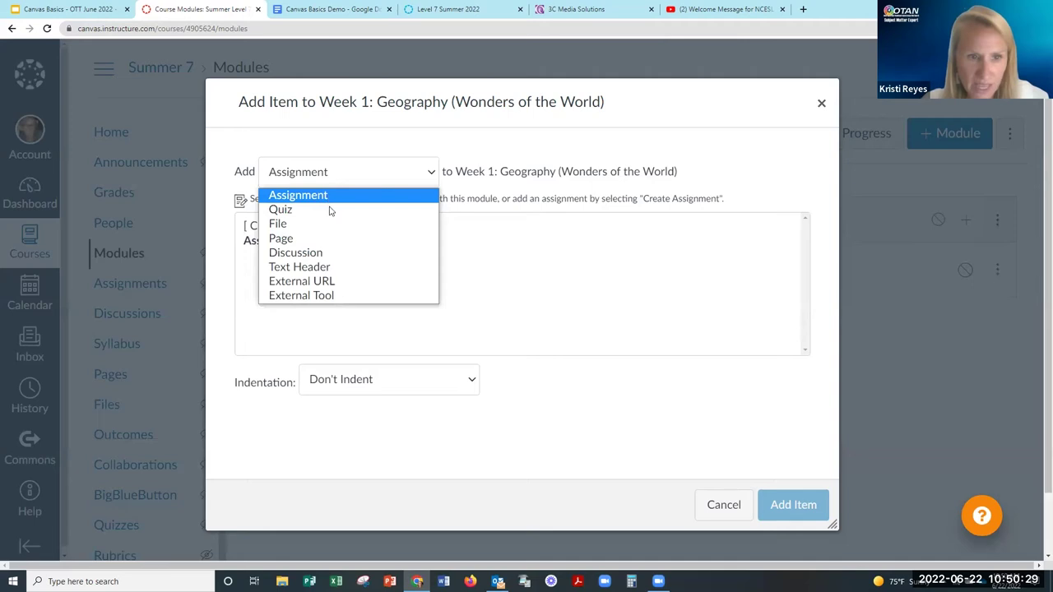
left_click(321, 254)
left_click(295, 229)
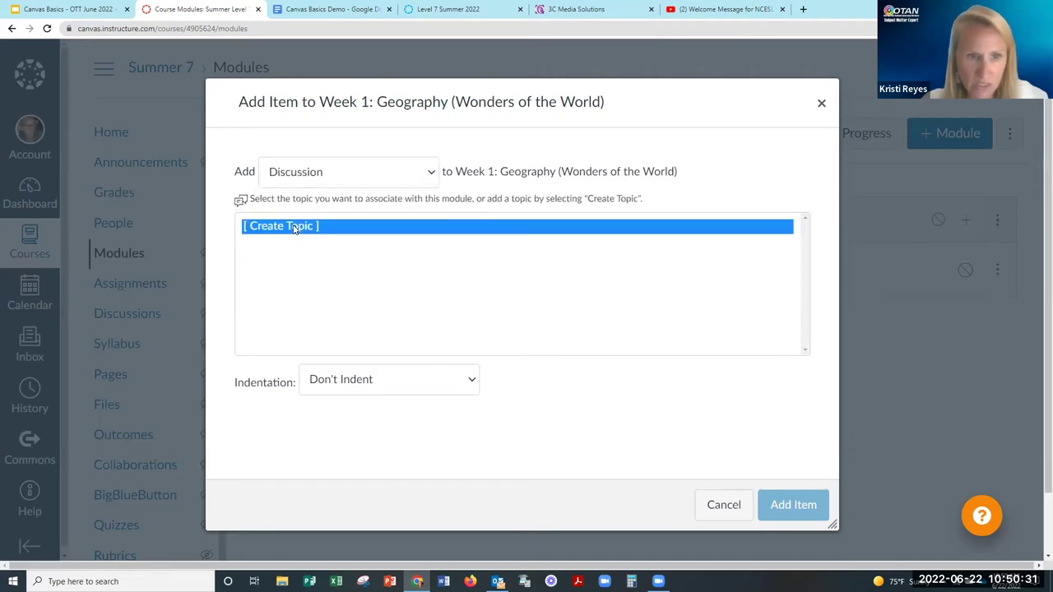
Name the topic "Geography - Favorite Places" and add it to the module.
left_click(336, 386)
type("Geogr")
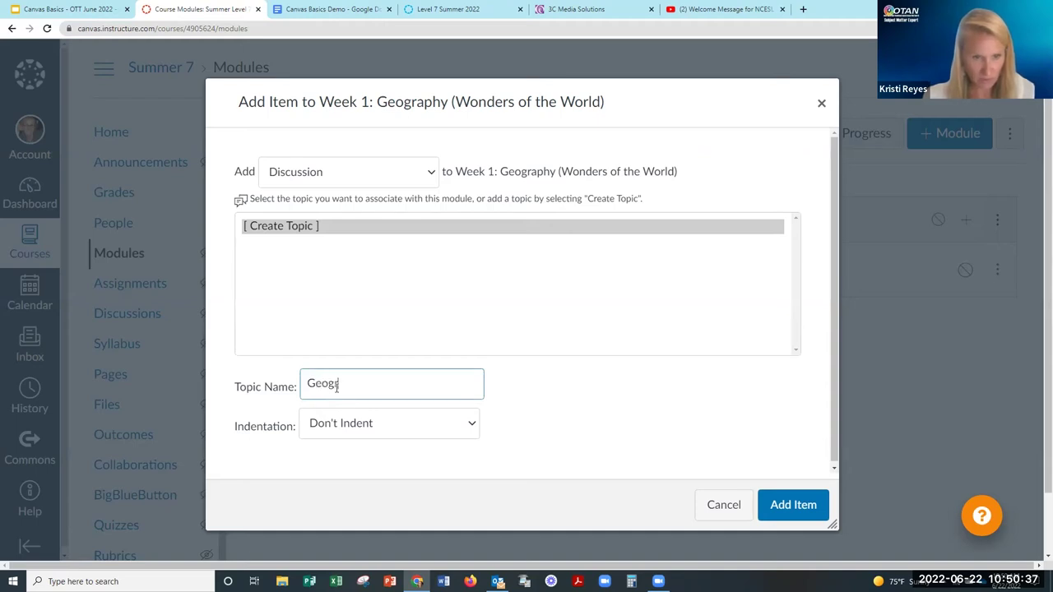
type("aphy - Fav")
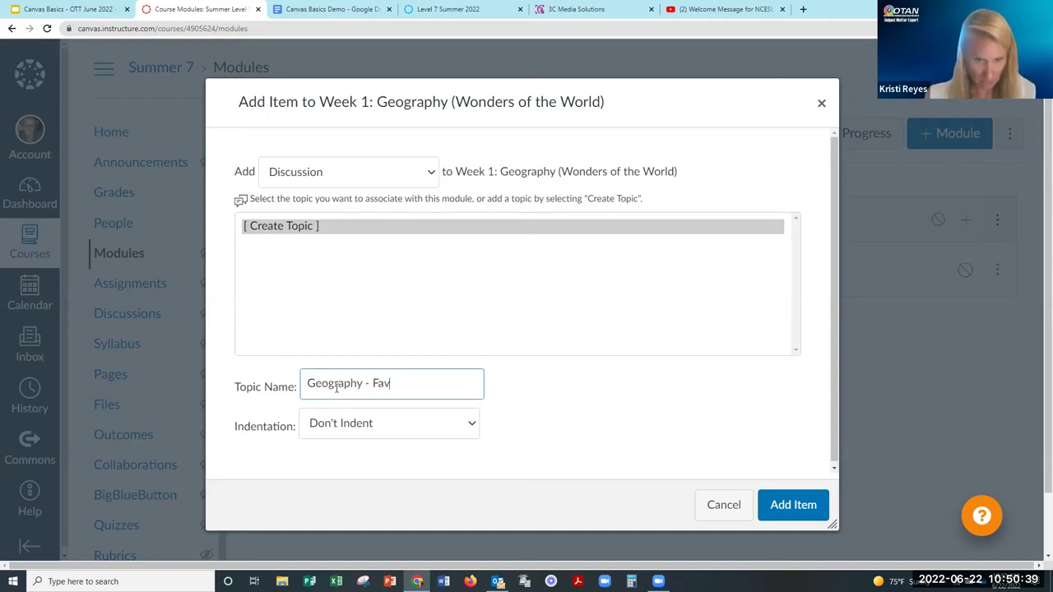
type("orite Places")
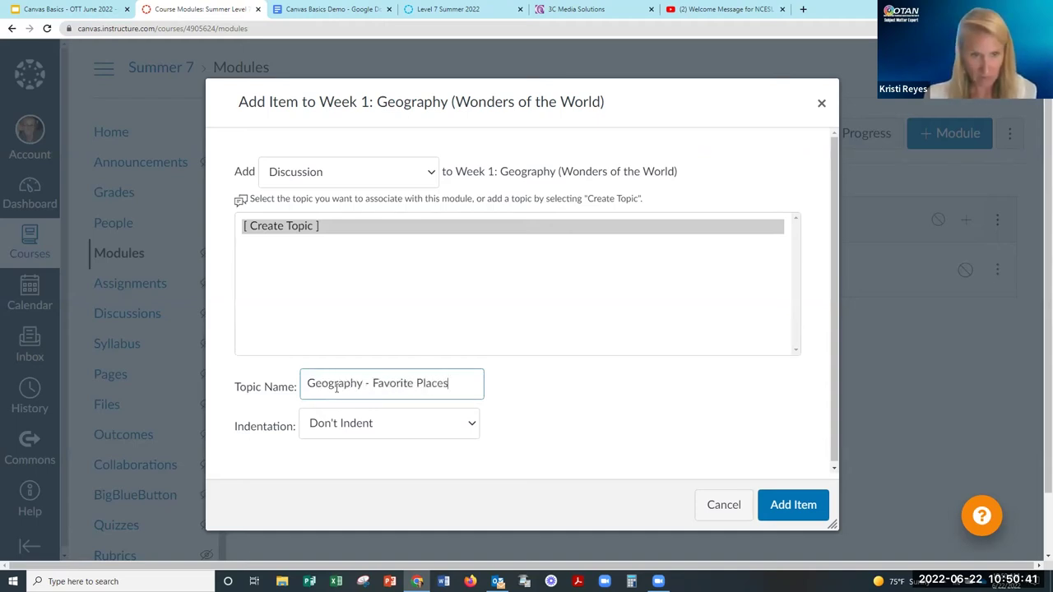
left_click(794, 505)
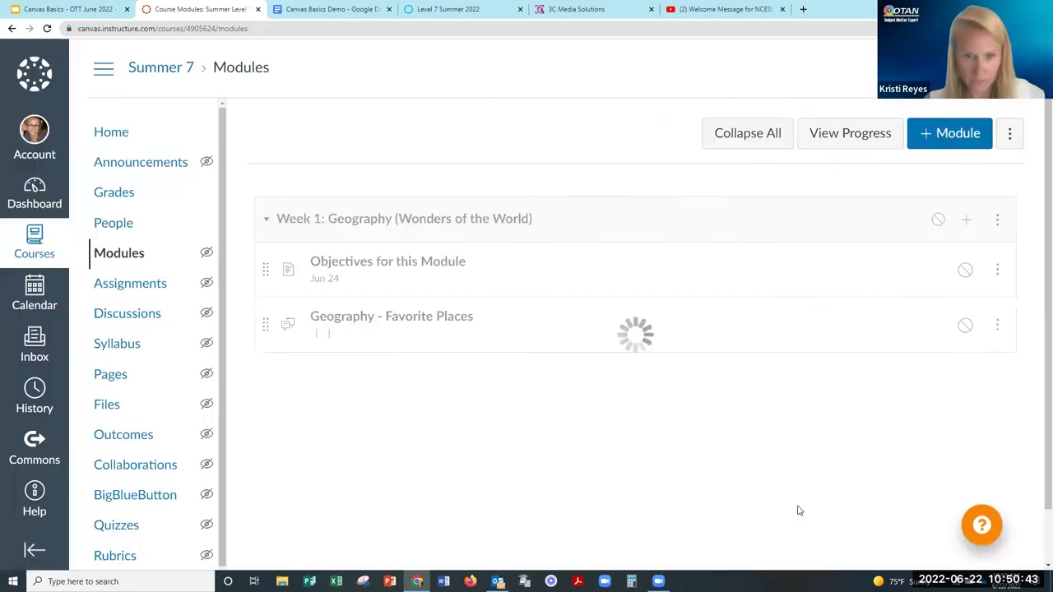
Open the Geography - Favorite Places discussion for editing, paste the copied text into its body and review the pasted instructions.
left_click(411, 320)
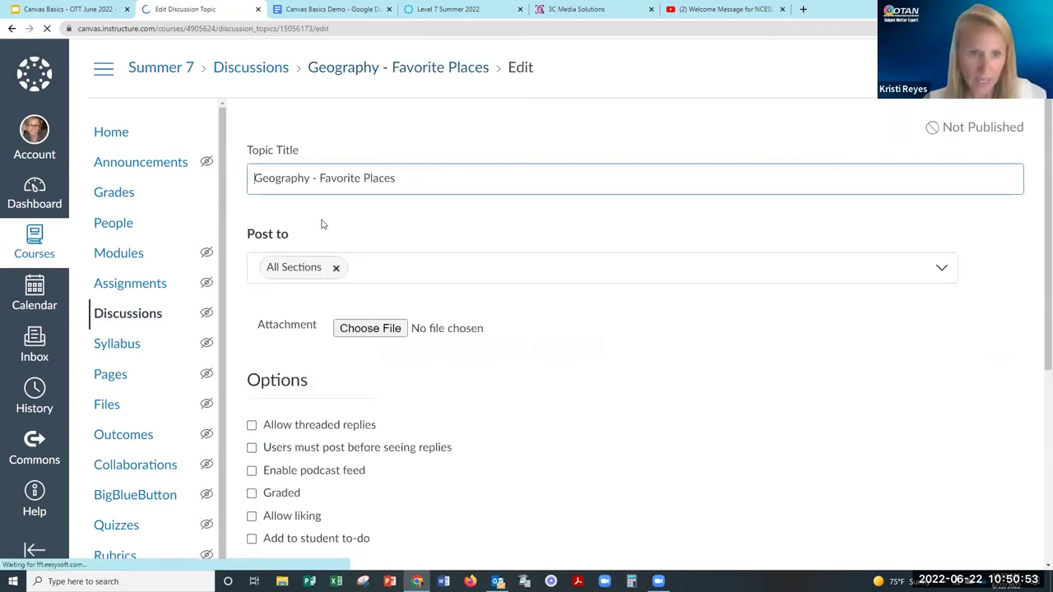
left_click(284, 306)
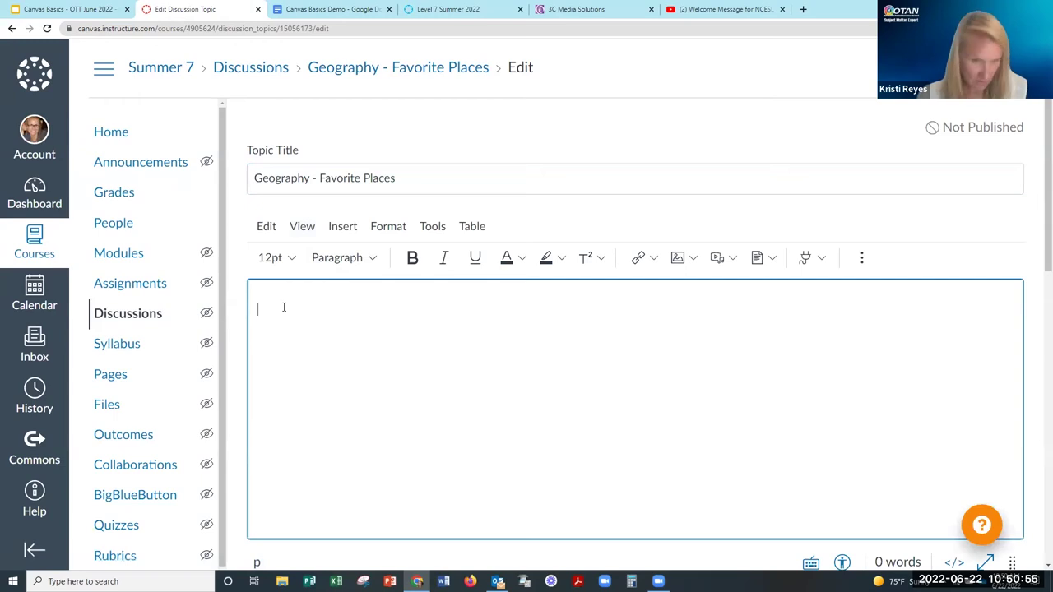
key("ctrl+v")
scroll(388, 411, "up", 5)
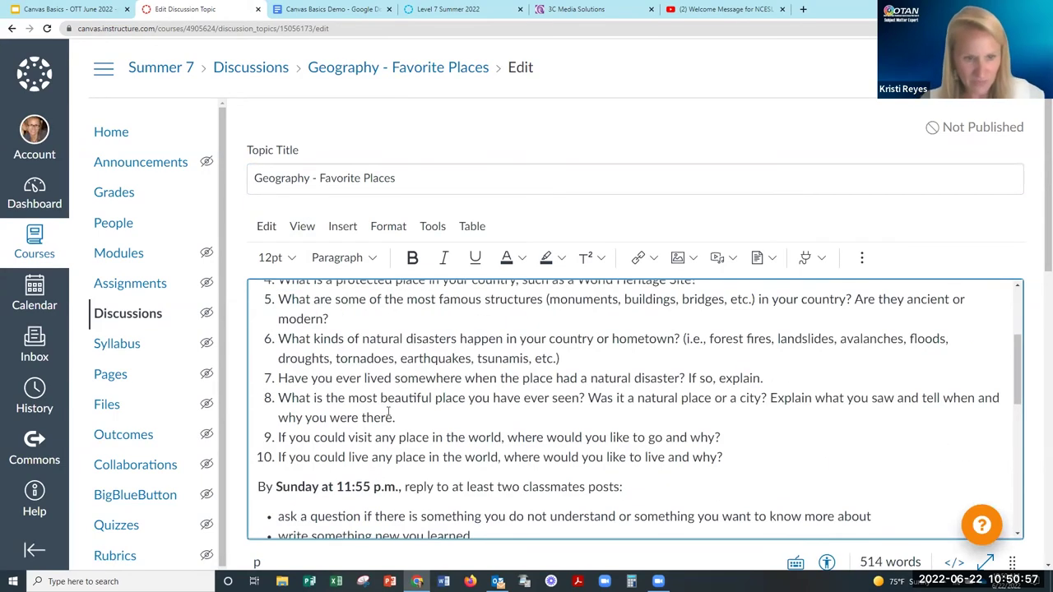
scroll(388, 411, "down", 3)
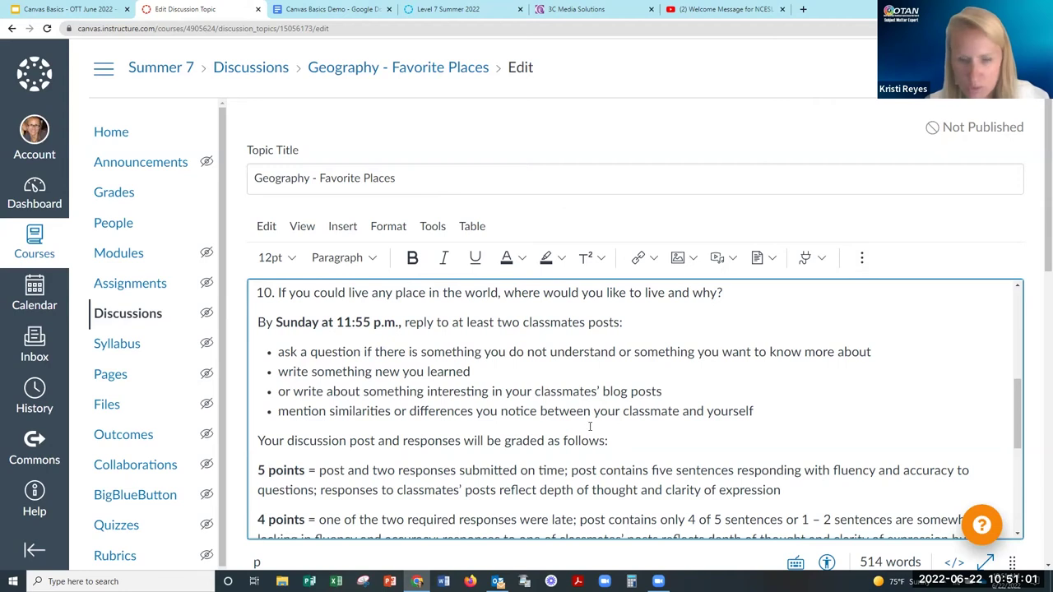
scroll(537, 403, "up", 4)
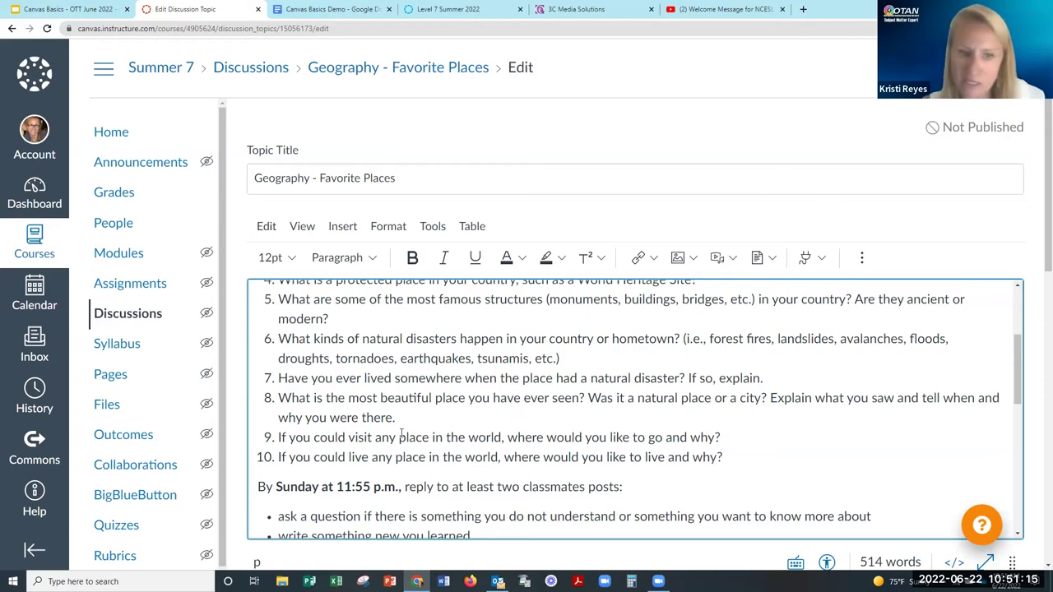
scroll(403, 436, "down", 5)
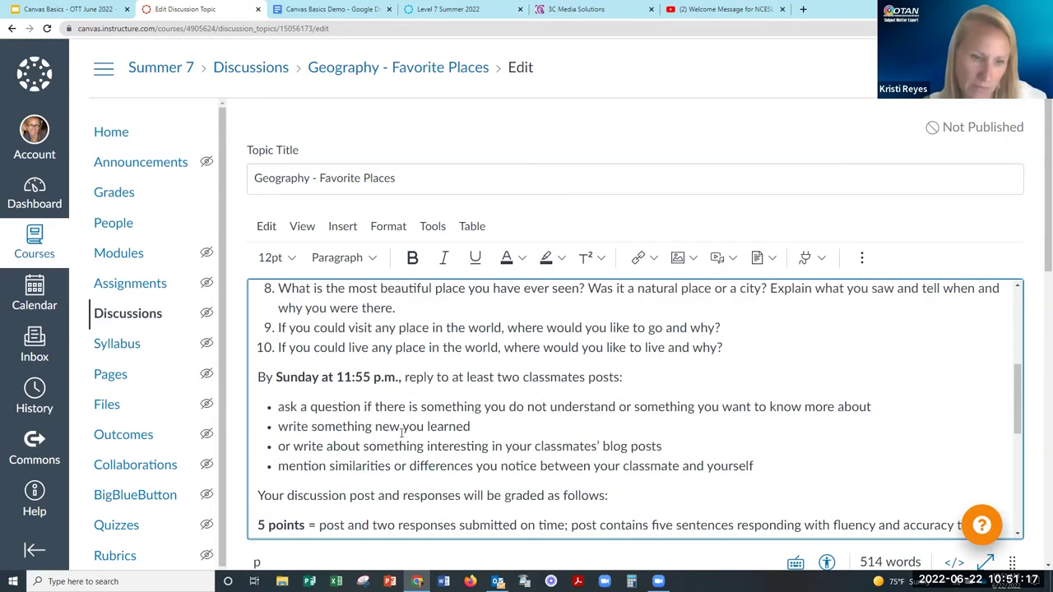
scroll(404, 430, "down", 5)
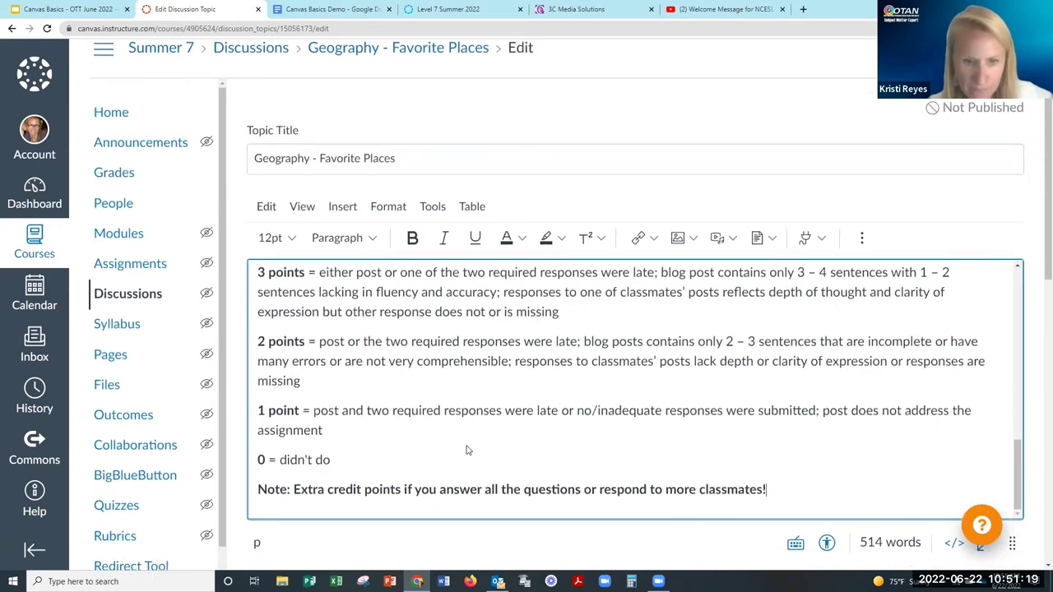
Allow threaded replies and make the discussion graded.
scroll(468, 447, "down", 1)
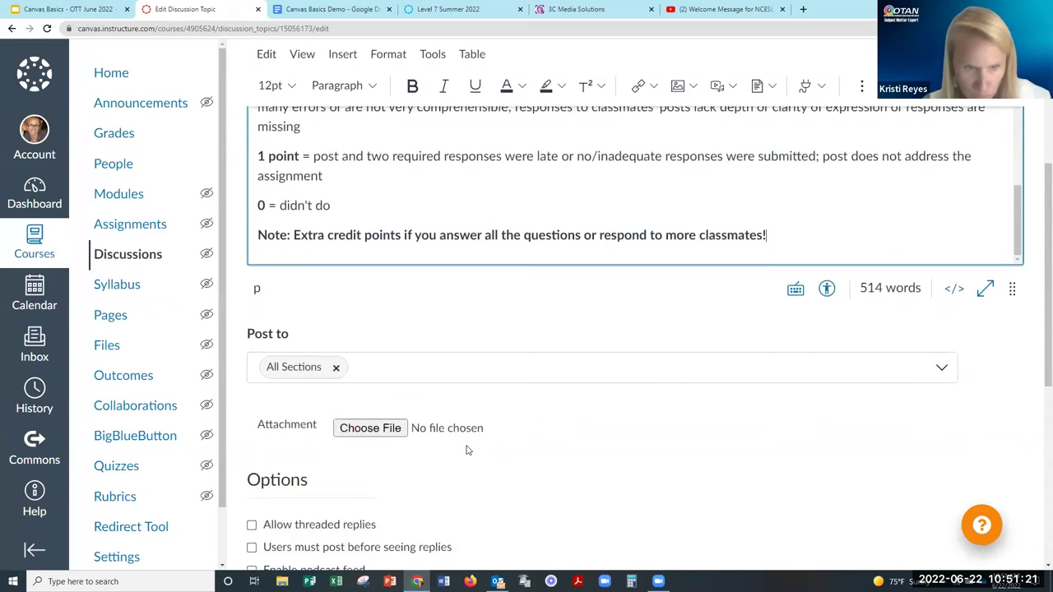
scroll(467, 449, "down", 3)
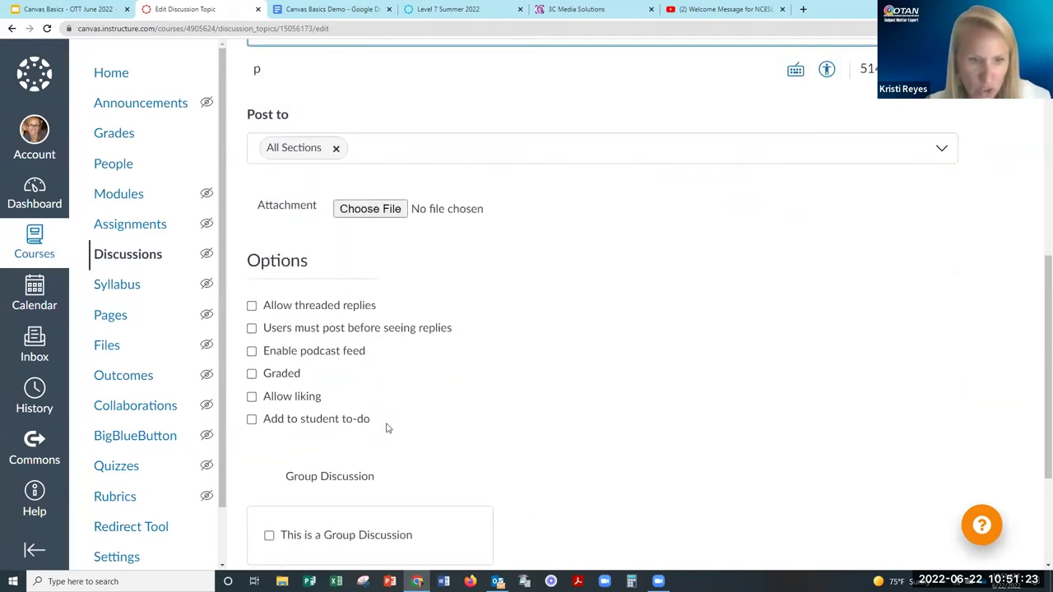
left_click(252, 305)
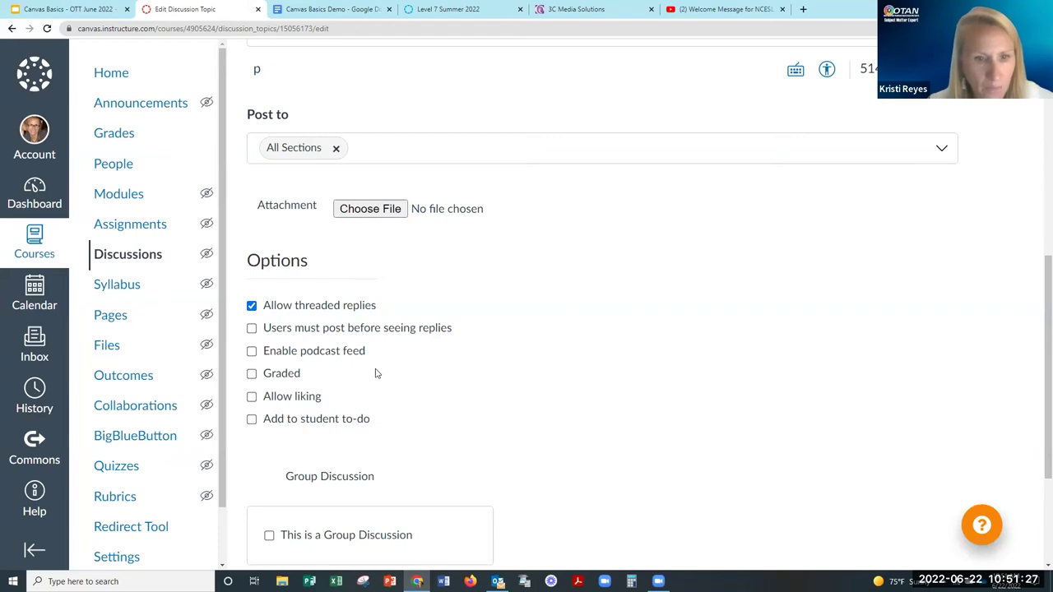
left_click(251, 375)
Set the discussion's points possible to 5 and keep the grade displayed as Points.
scroll(251, 379, "down", 3)
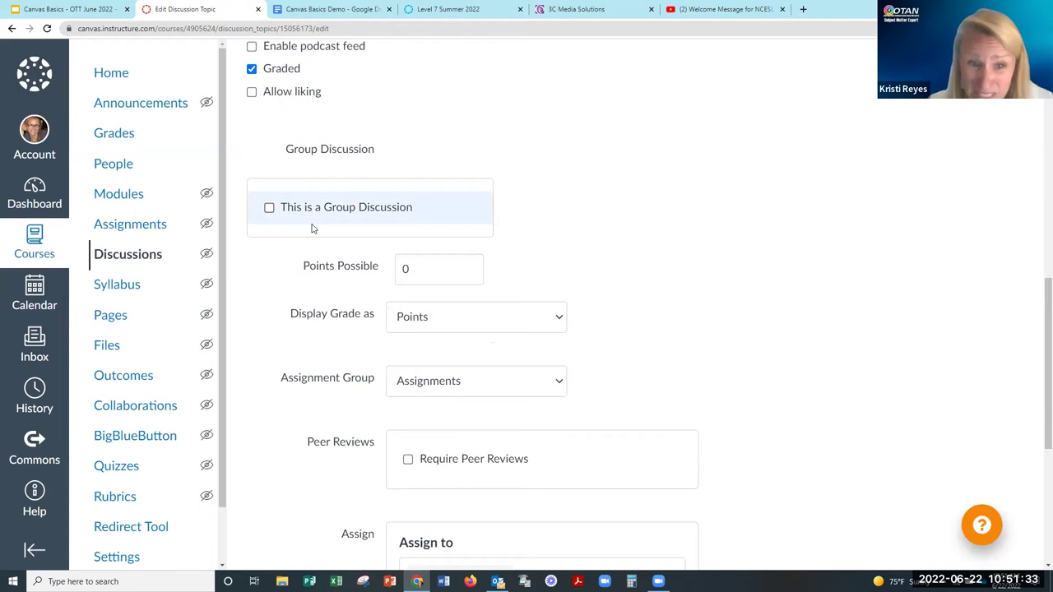
double_click(405, 270)
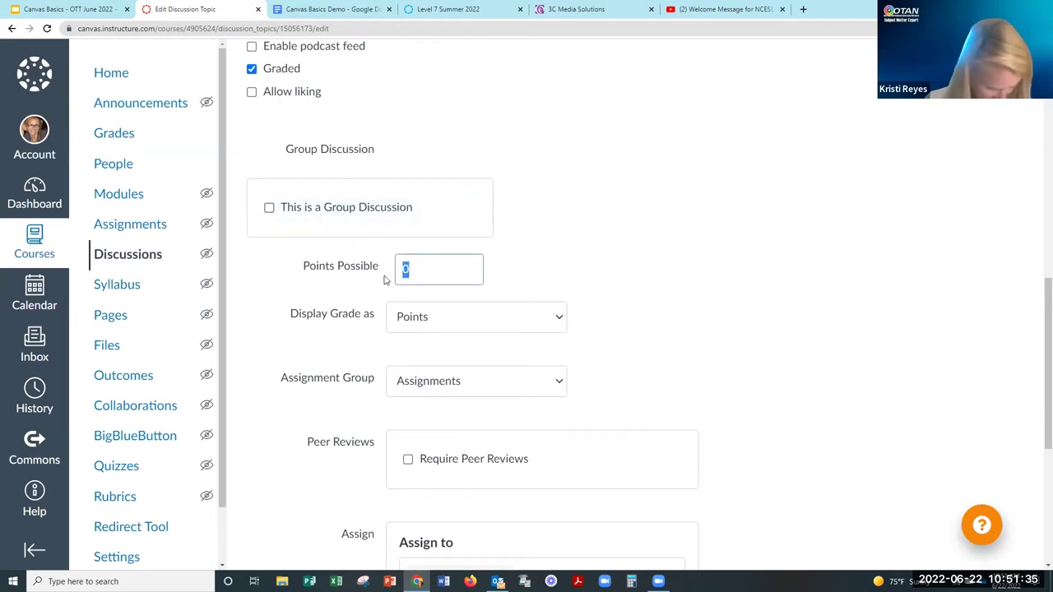
type("5")
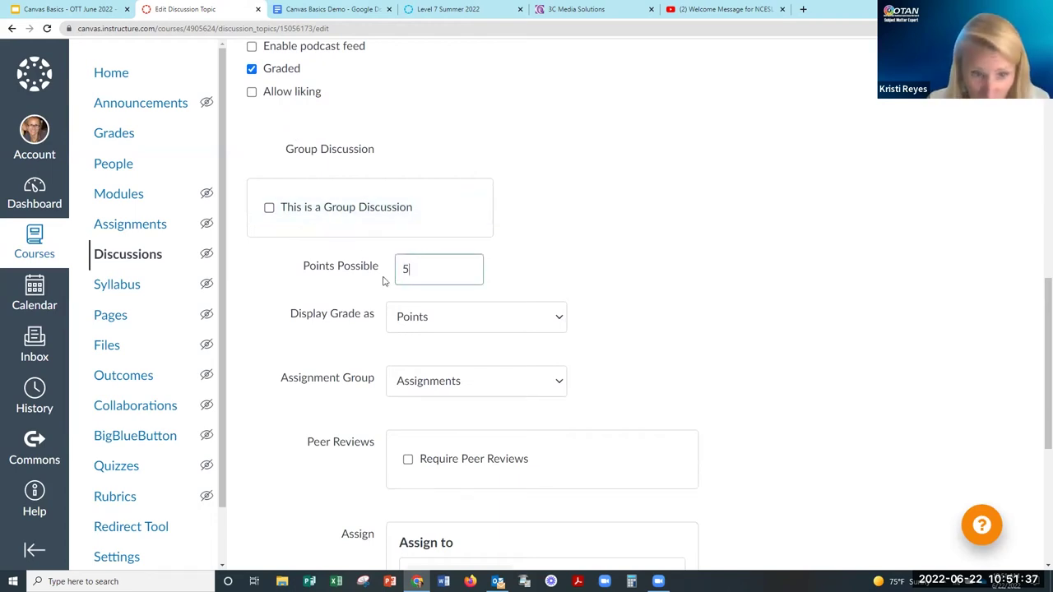
left_click(405, 321)
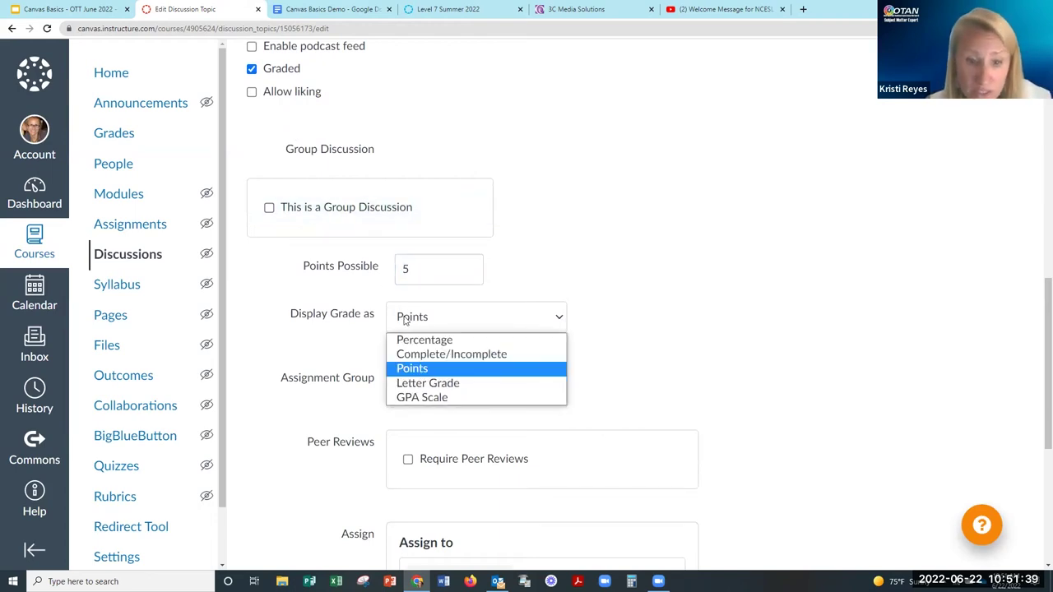
left_click(419, 369)
left_click(423, 317)
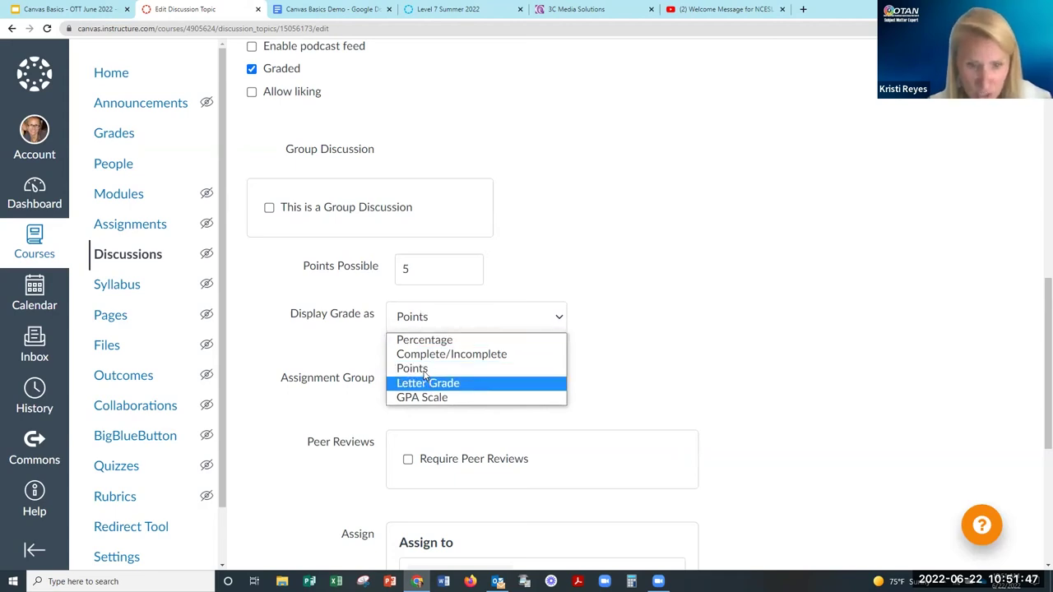
left_click(652, 369)
Set the discussion's due date for everyone to June 30, 2022.
scroll(652, 369, "down", 1)
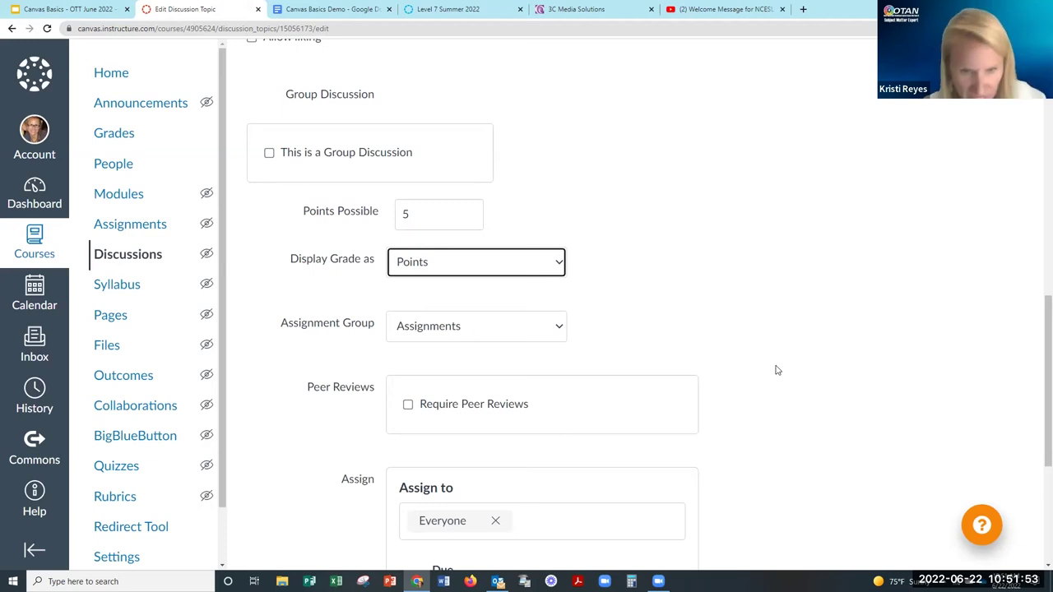
scroll(777, 370, "down", 2)
scroll(778, 370, "down", 3)
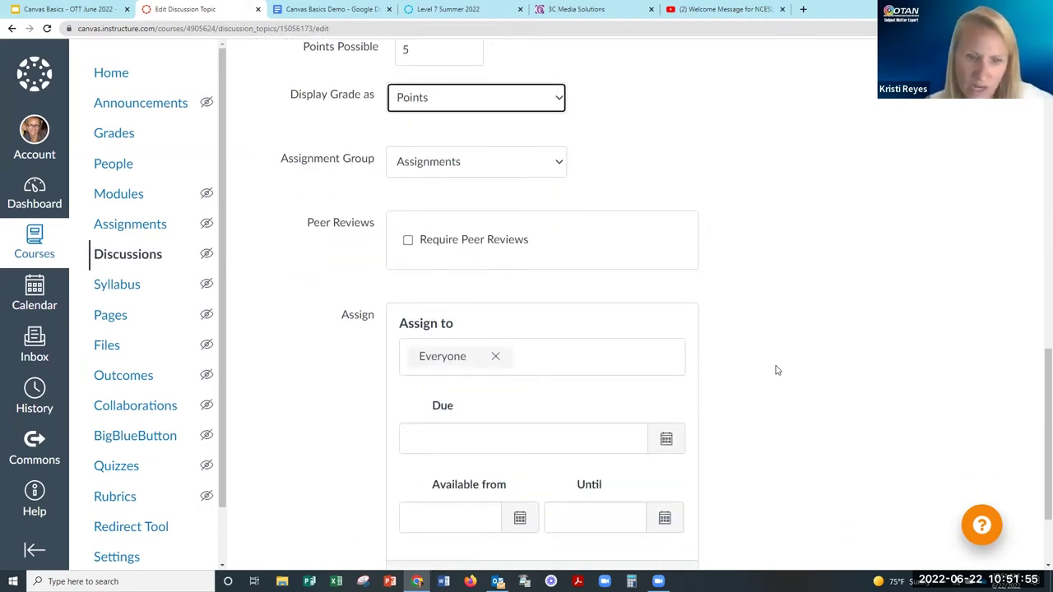
left_click(668, 329)
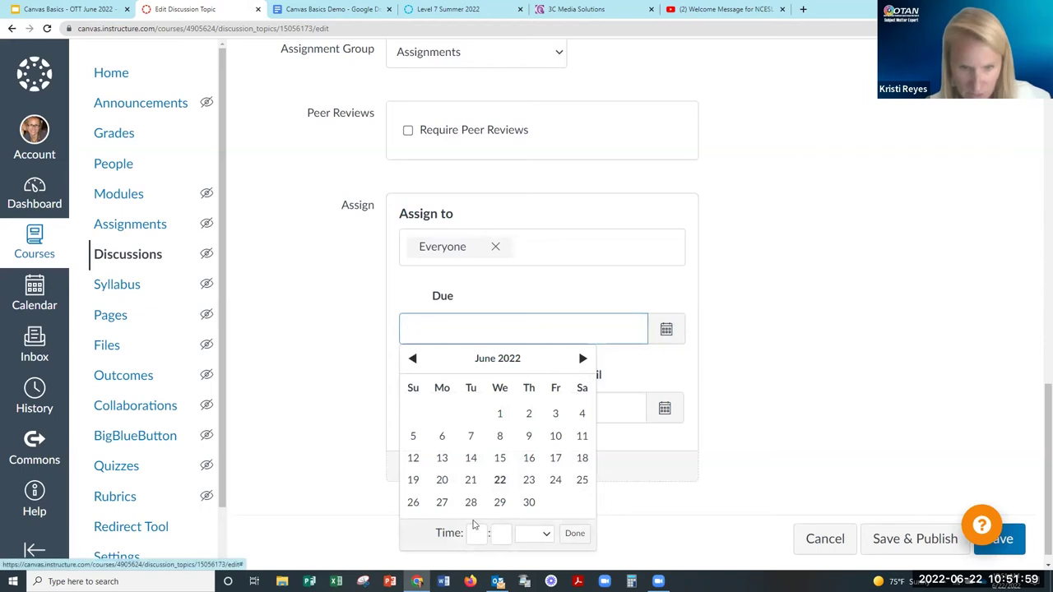
left_click(529, 501)
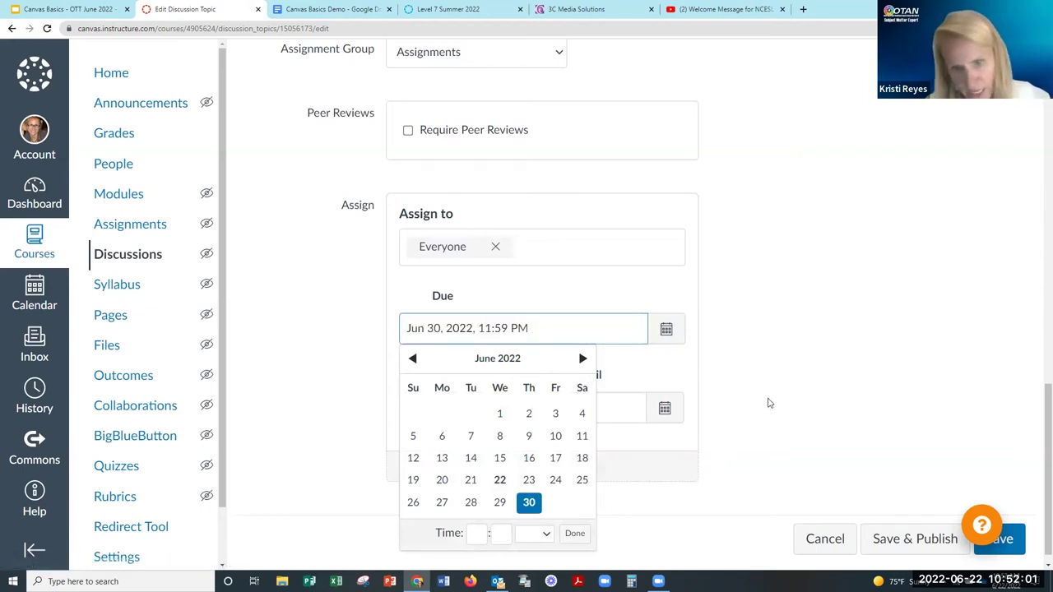
Confirm the discussion's due date as June 30, 2022, 11:59 AM and save the discussion without publishing it.
left_click(574, 533)
scroll(748, 458, "down", 1)
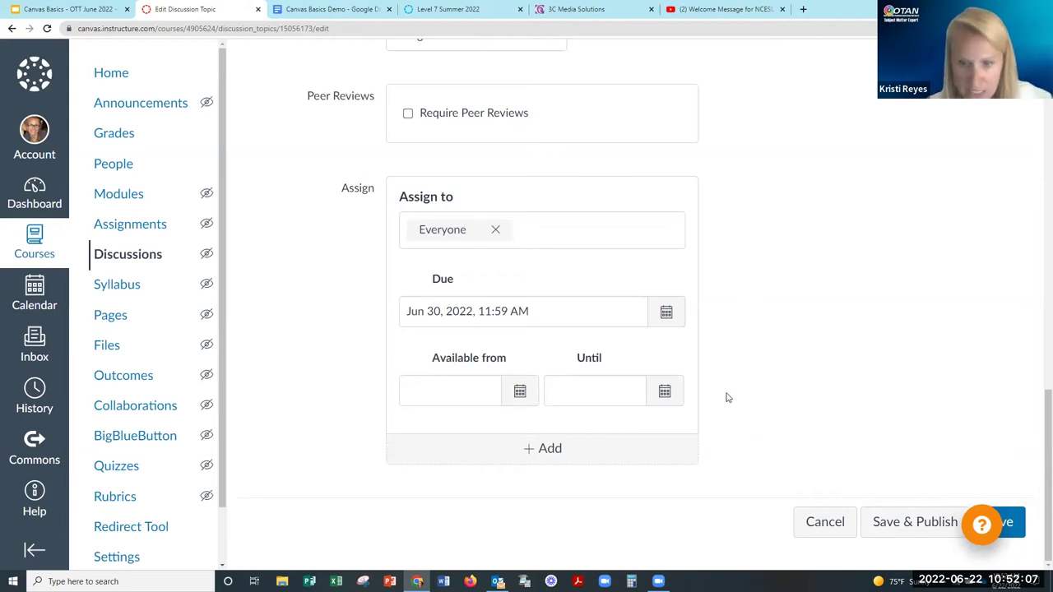
scroll(726, 398, "up", 1)
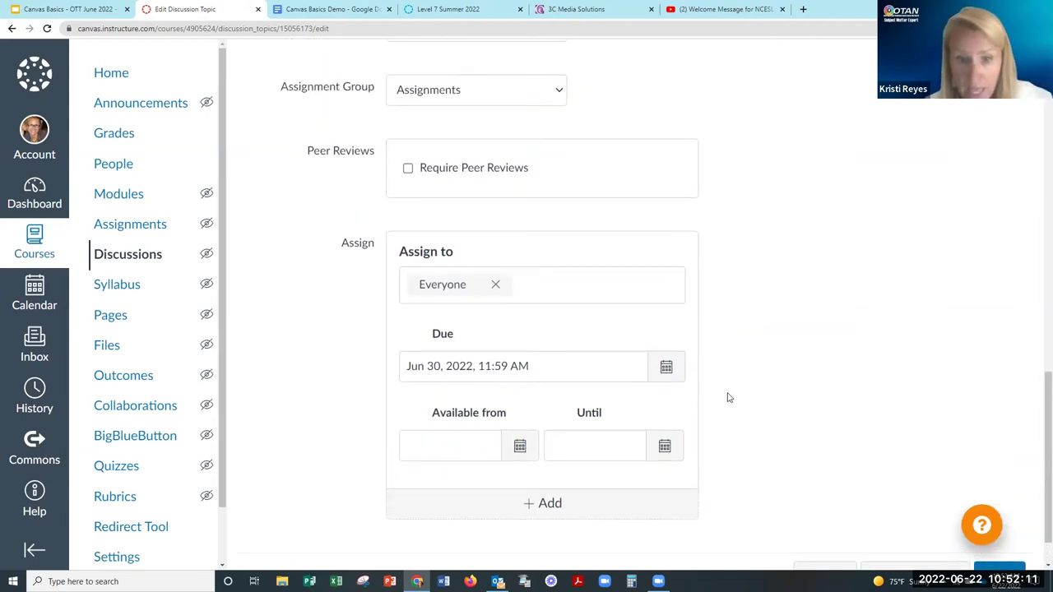
scroll(726, 398, "down", 1)
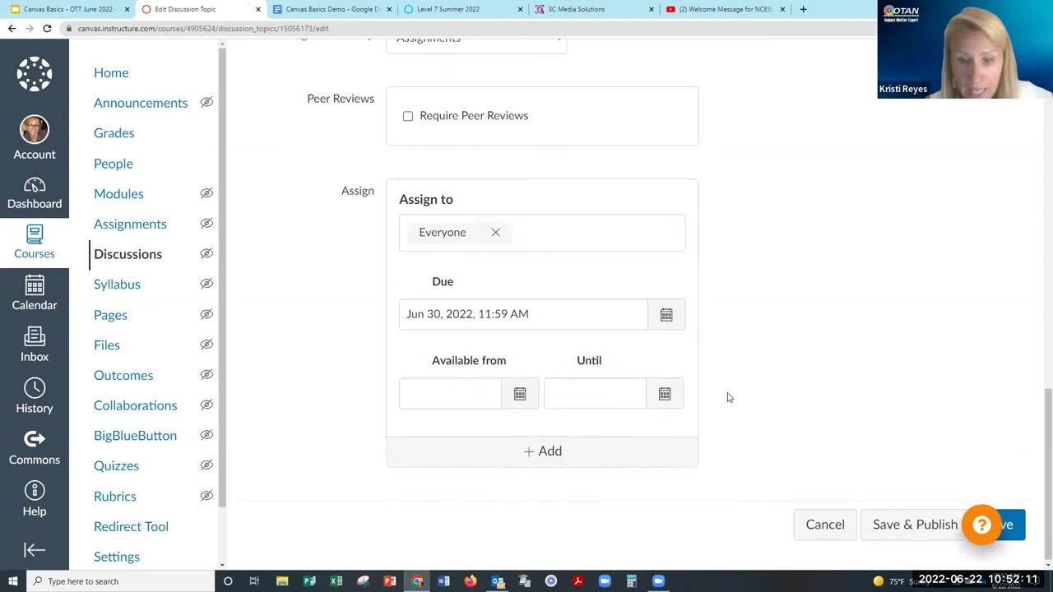
left_click(1020, 524)
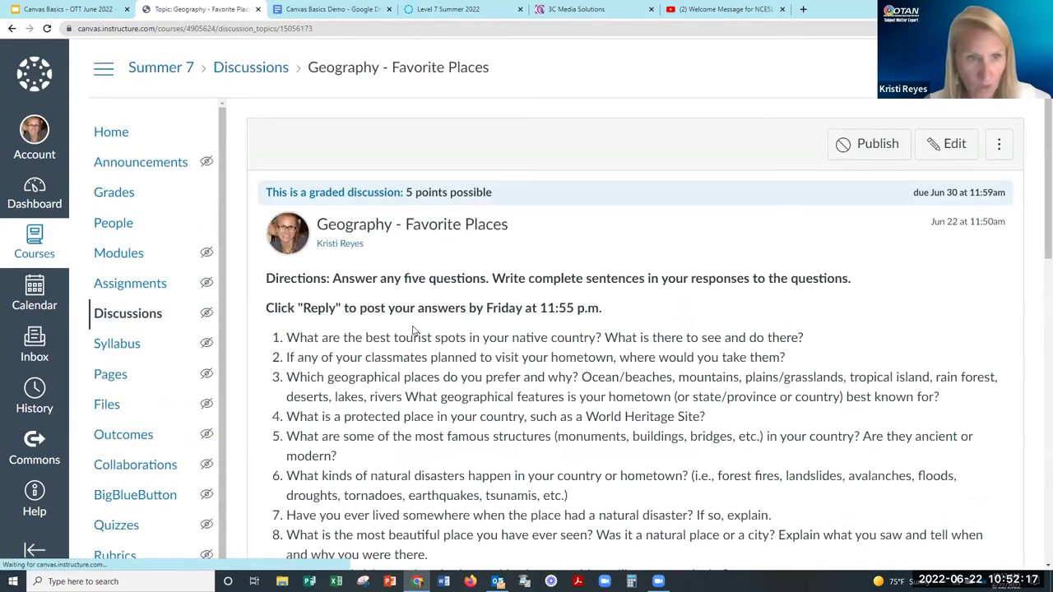
Start a new quiz item in the Week 1: Geography module and name it "Present and Past Passive Quiz".
left_click(119, 253)
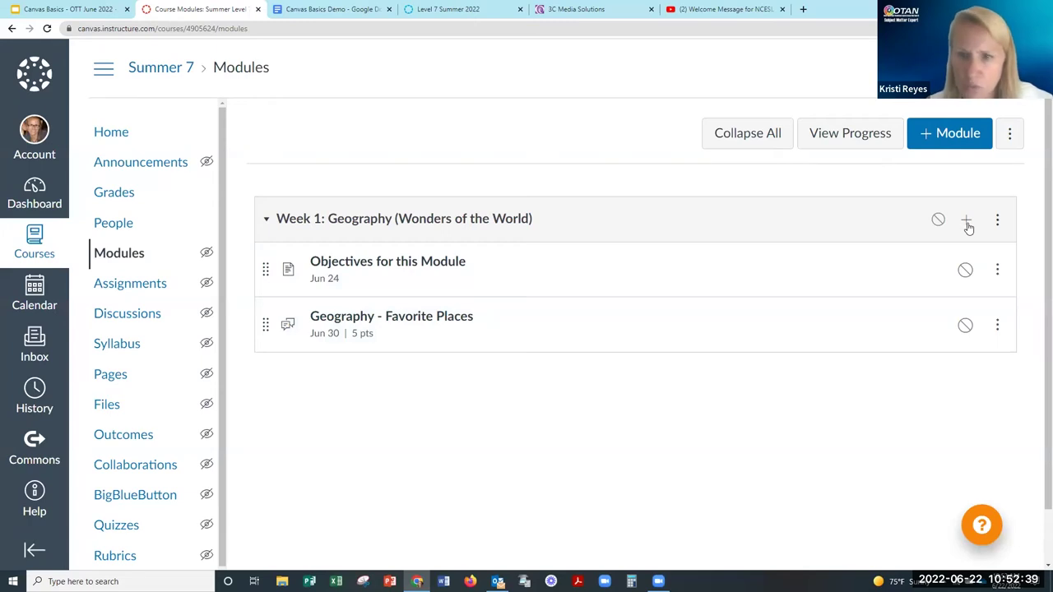
left_click(966, 223)
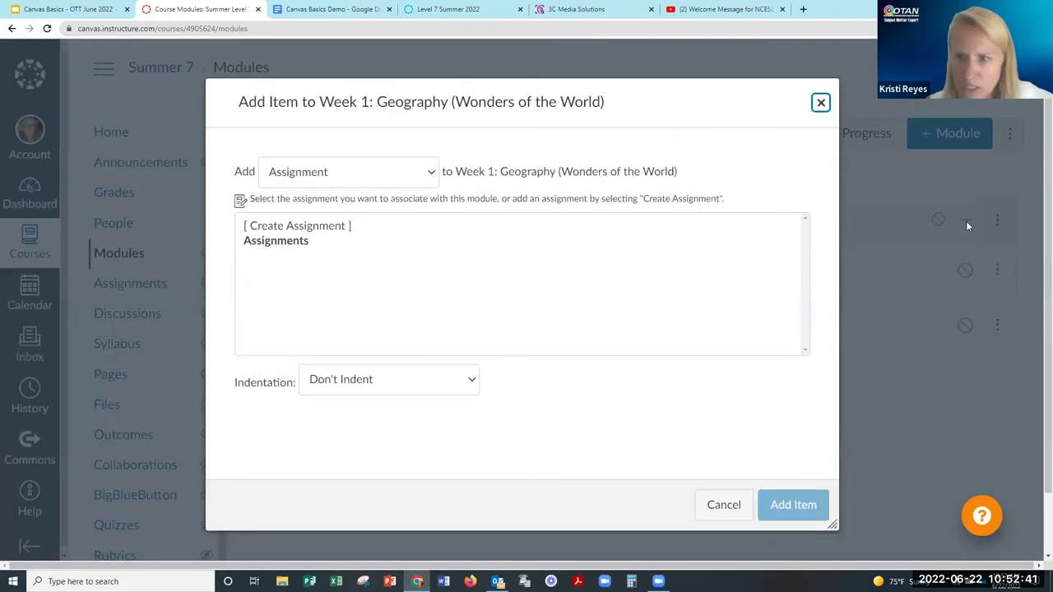
left_click(396, 177)
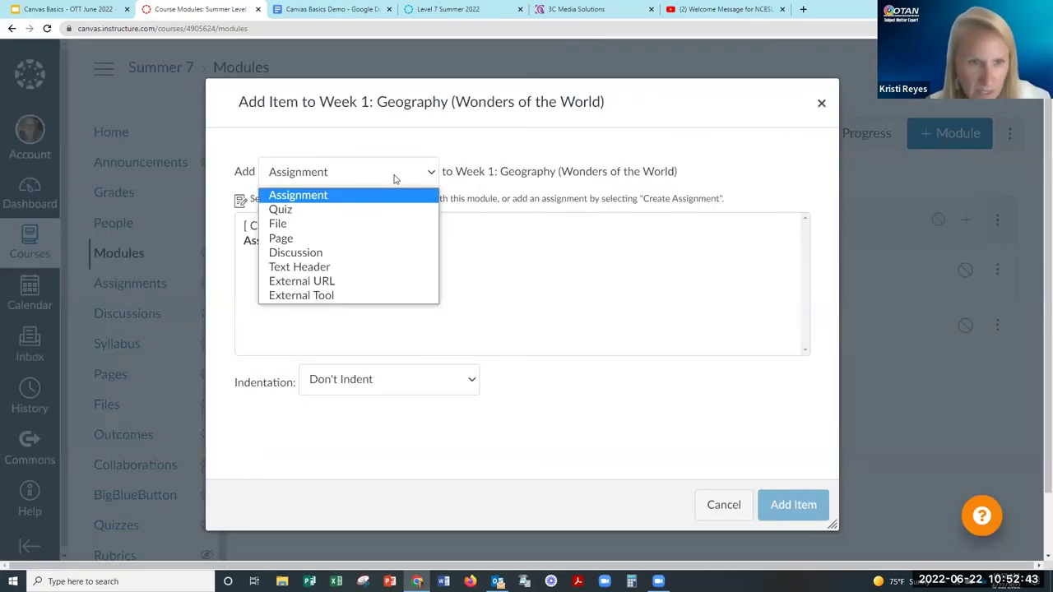
left_click(365, 216)
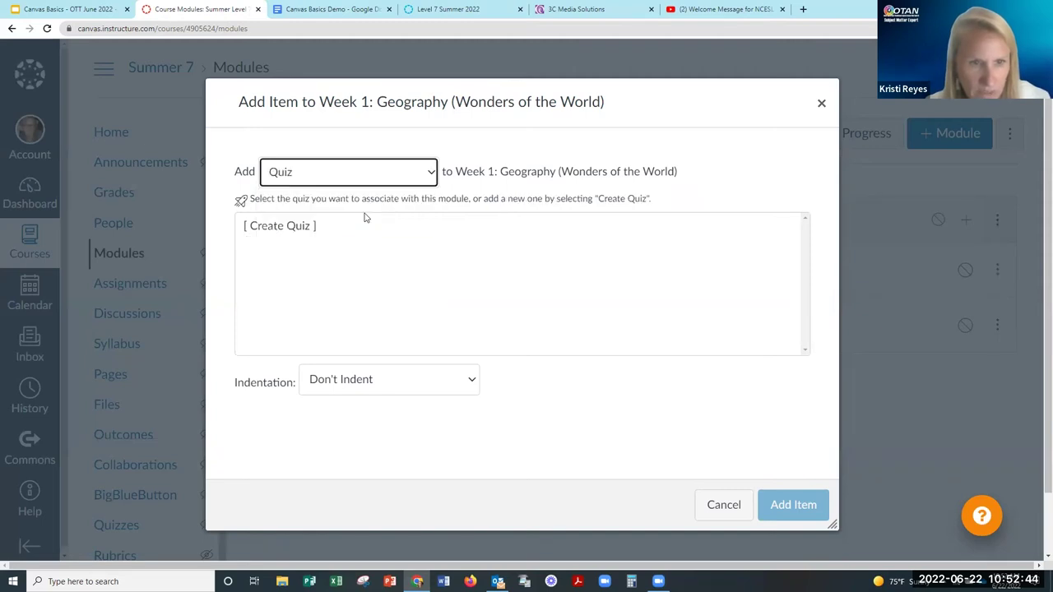
left_click(268, 235)
left_click(331, 386)
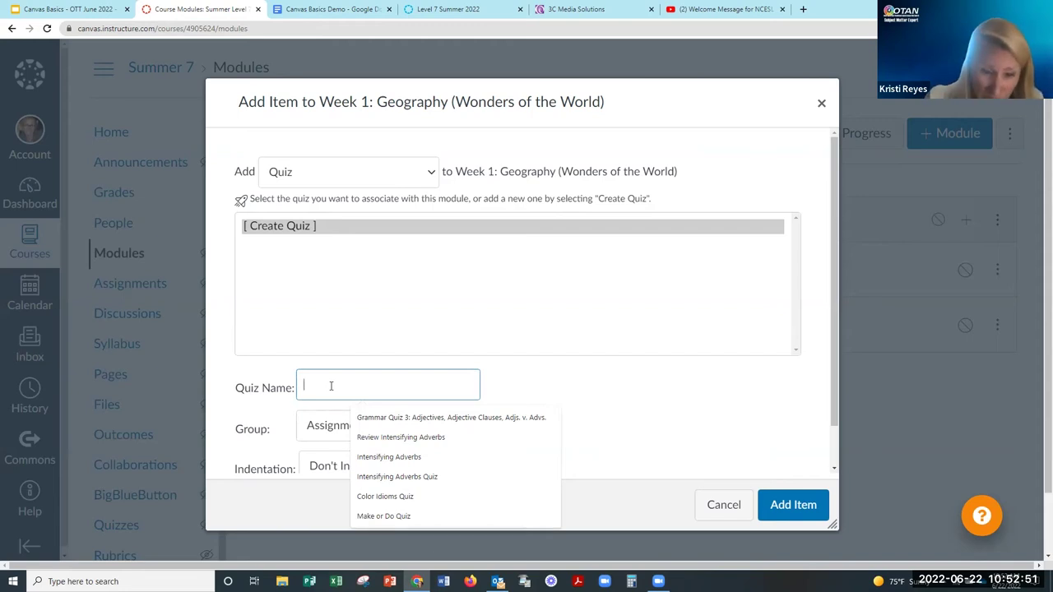
type("Present ")
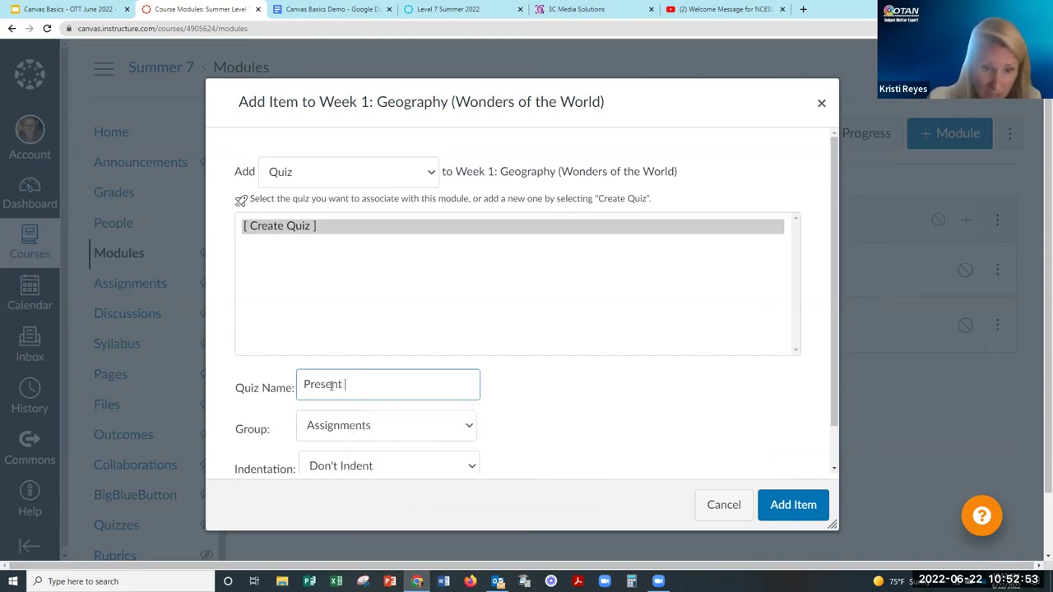
type("and Past Passi")
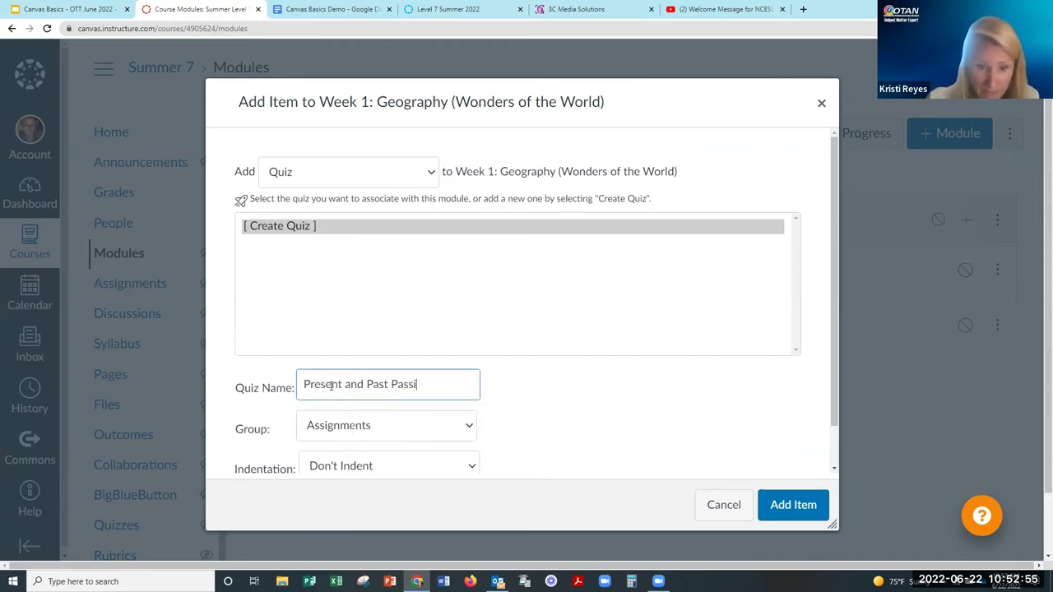
type("ve Quiz")
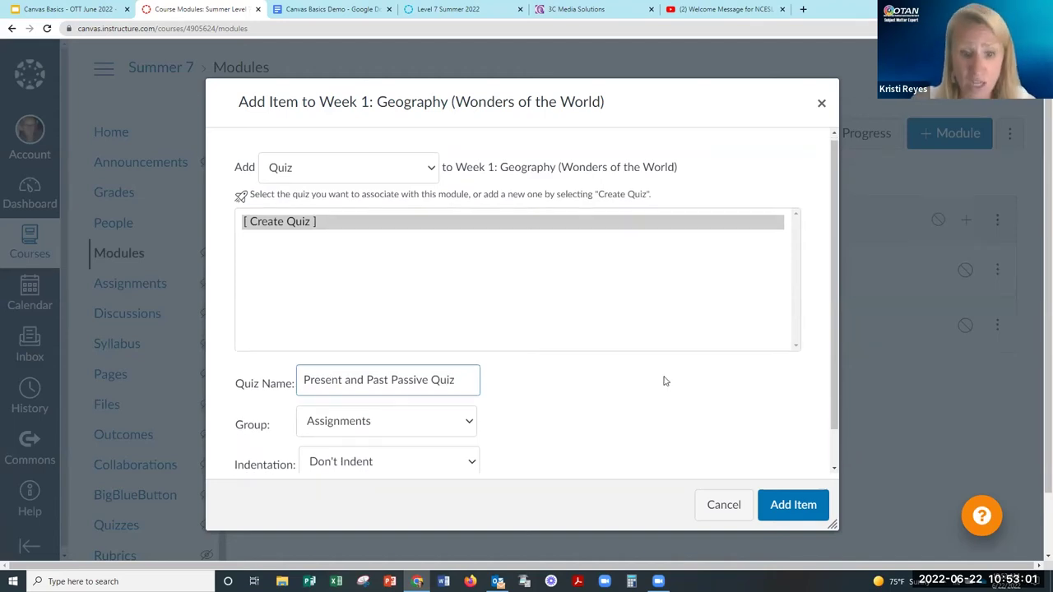
Prefix the new quiz's name with "Grammar Quiz:" and add it to the module in the Assignments group without indentation.
scroll(665, 381, "down", 1)
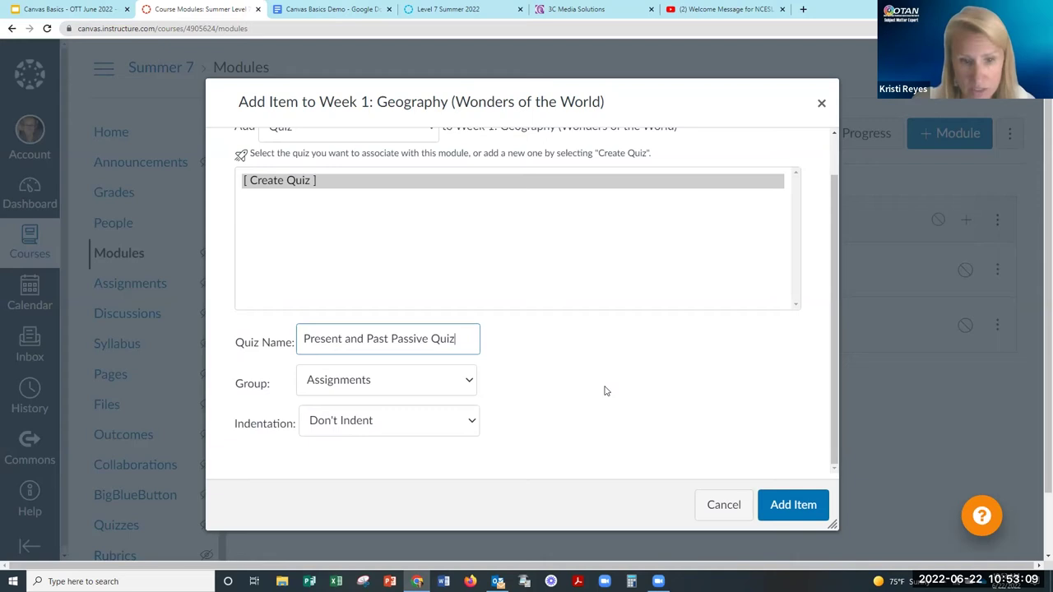
left_click(299, 340)
type("Grammar")
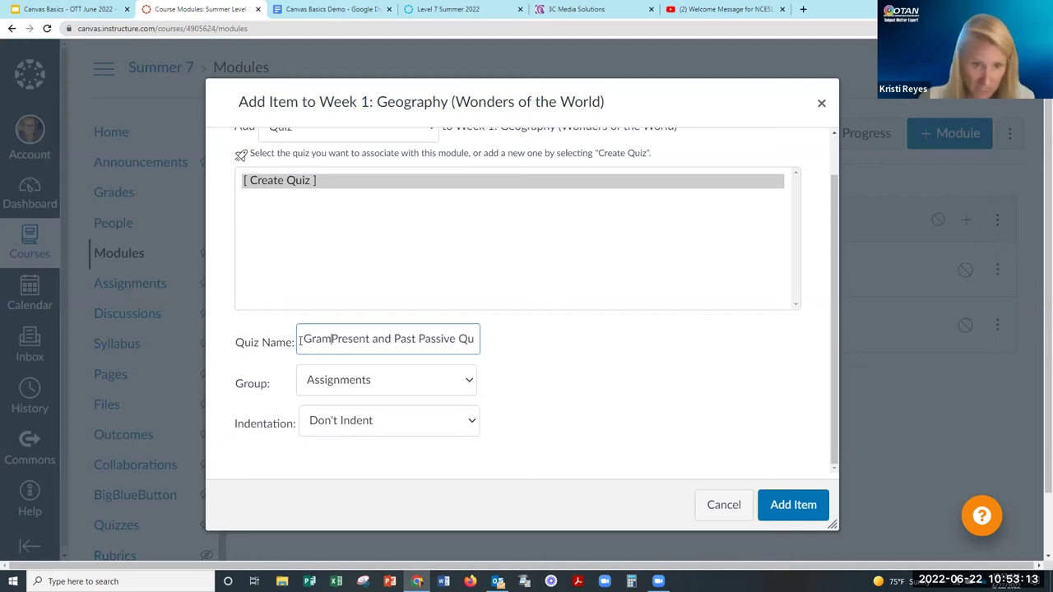
type(":")
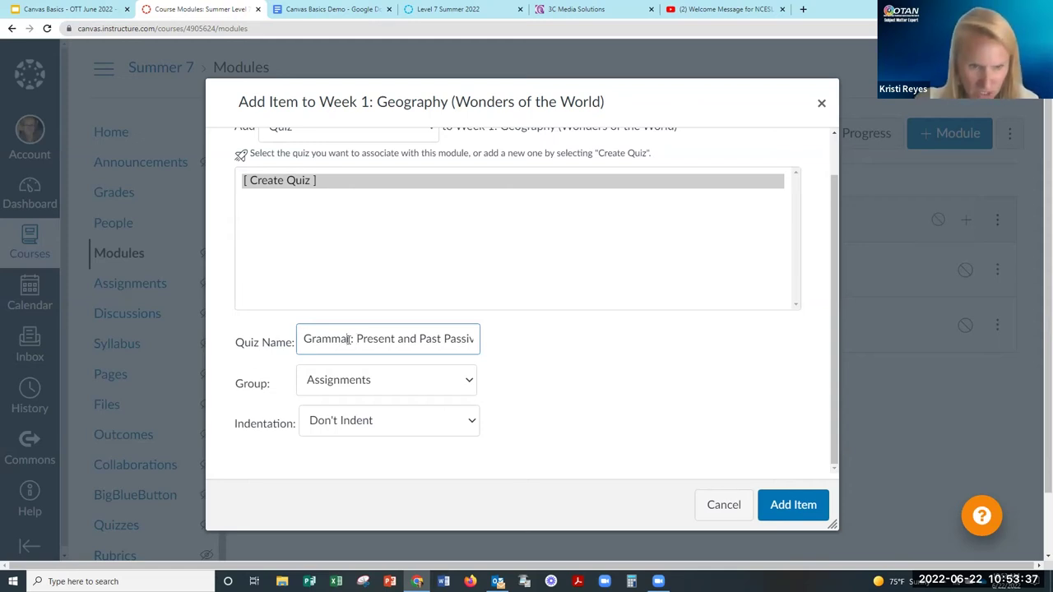
type("Q")
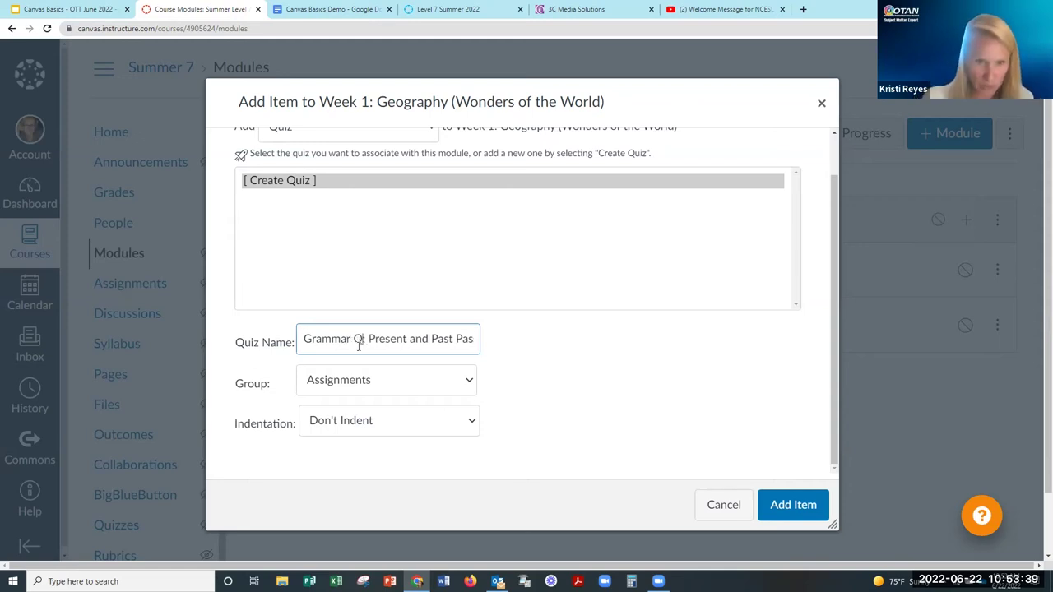
type("uiz")
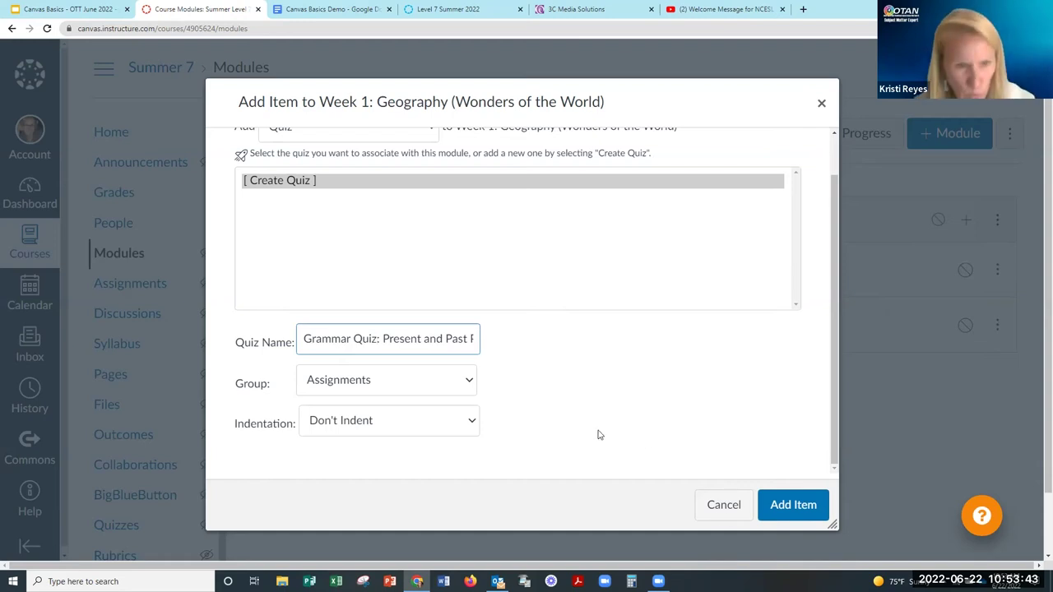
scroll(598, 436, "down", 1)
left_click(771, 449)
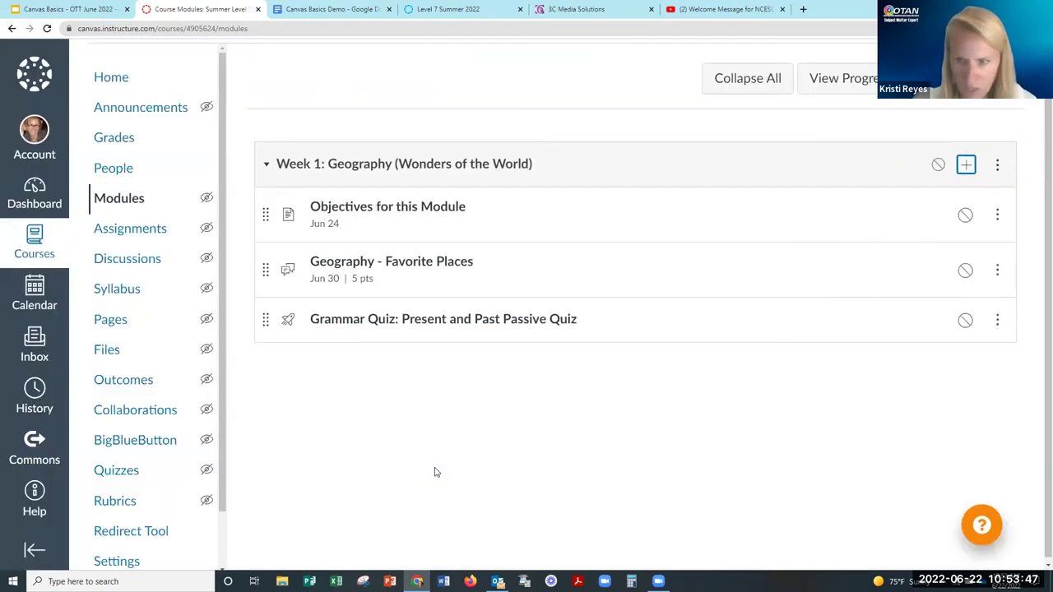
Open the Grammar Quiz from the module for editing and review its details and instructions area.
left_click(372, 320)
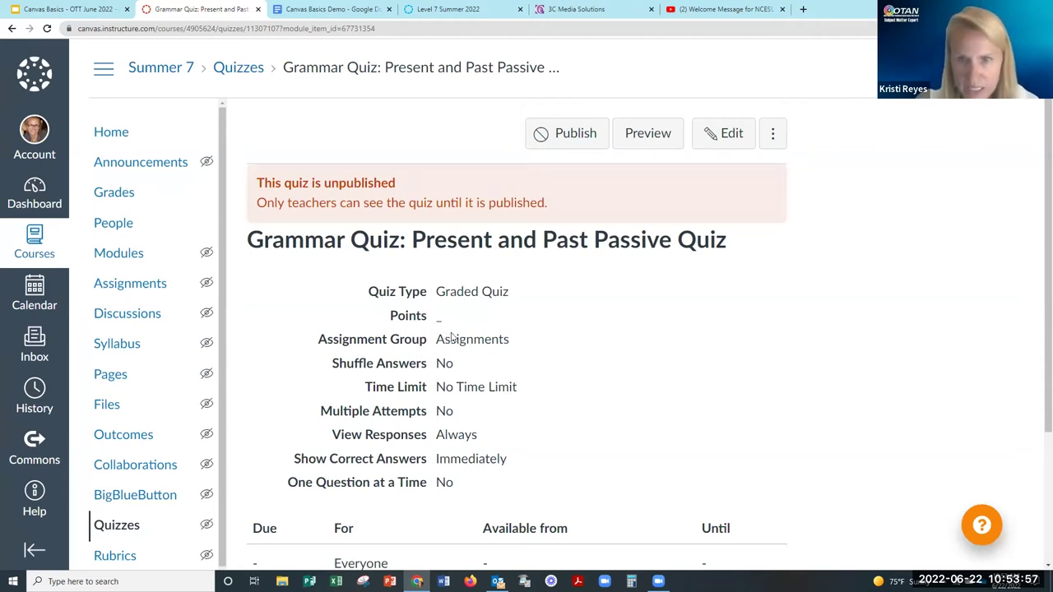
left_click(721, 139)
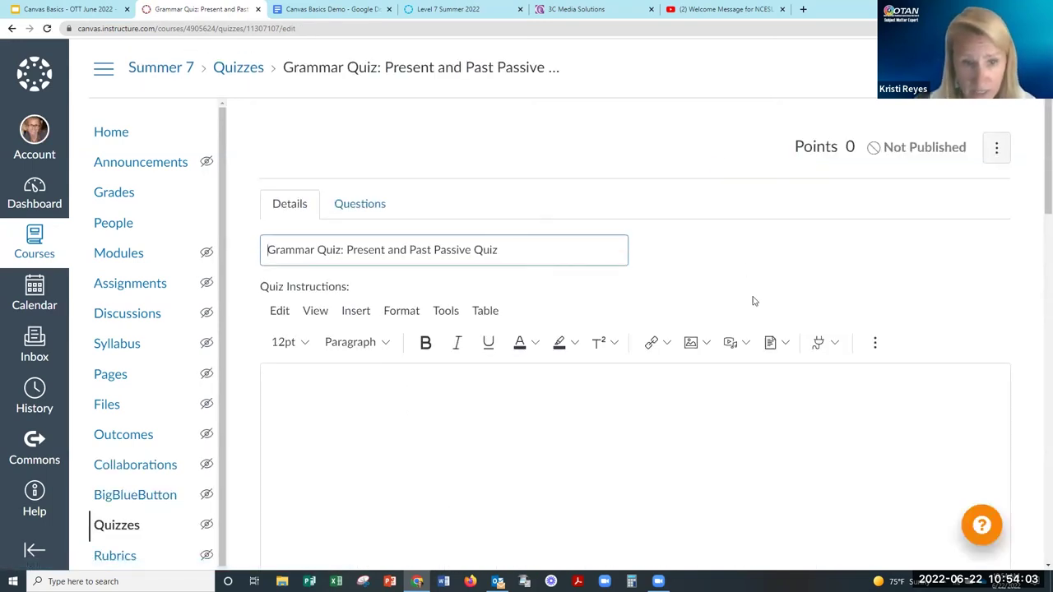
scroll(334, 412, "down", 2)
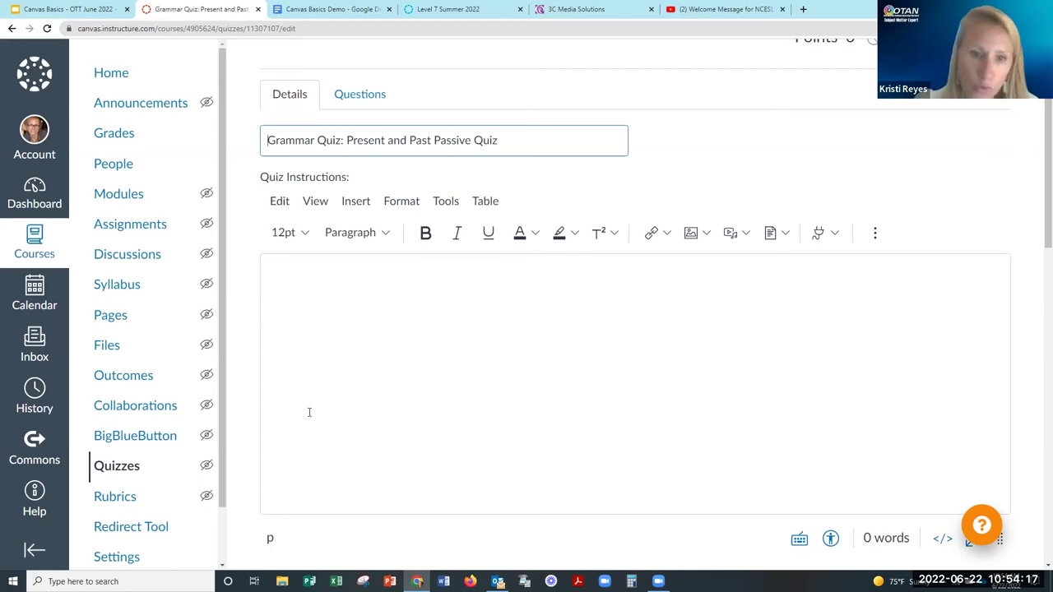
scroll(308, 412, "up", 2)
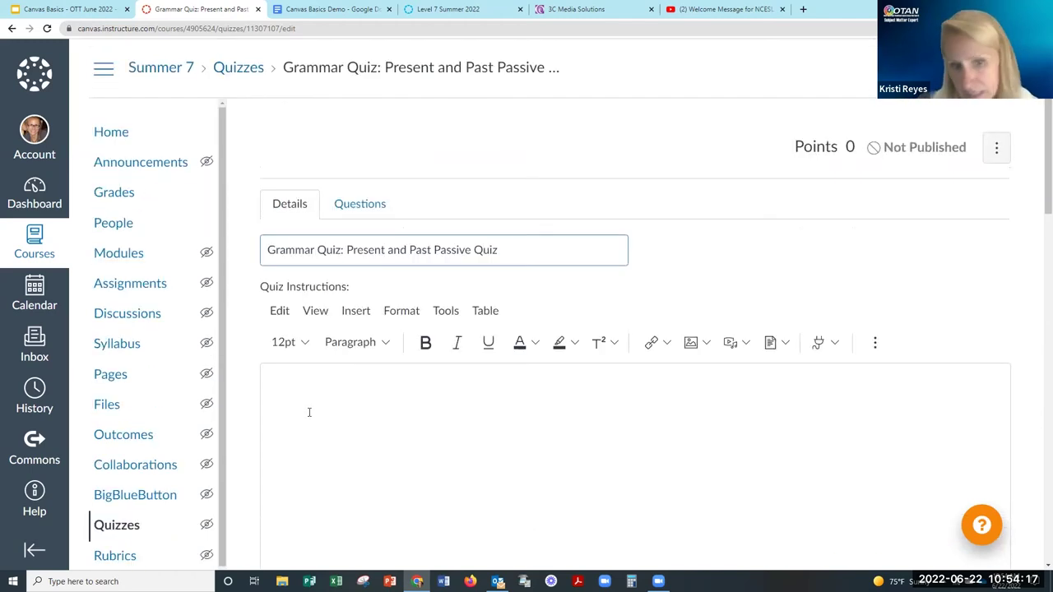
Add a new question to the quiz and keep its type as Multiple Choice.
left_click(347, 203)
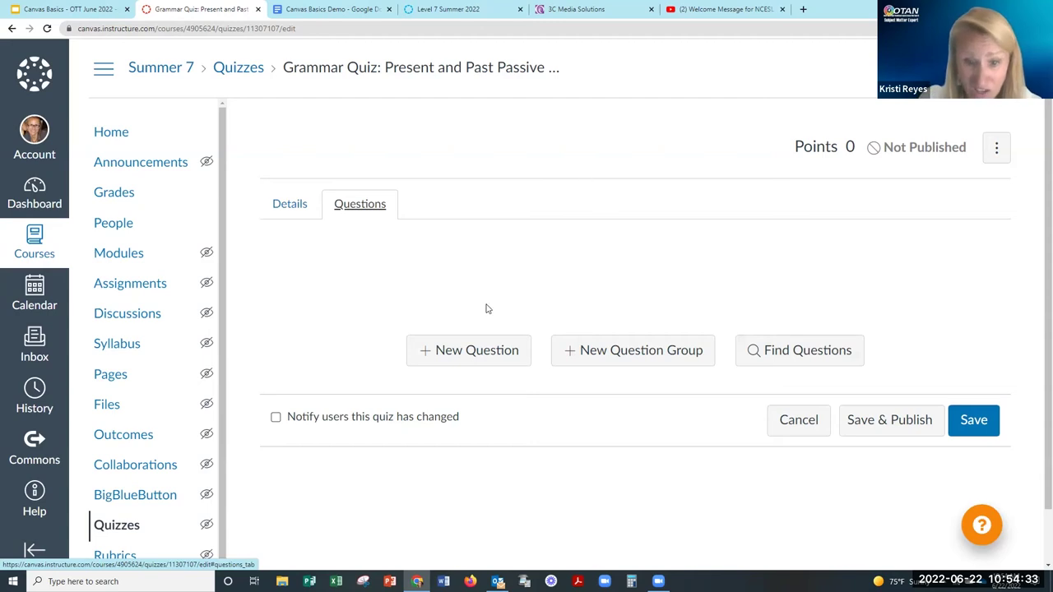
left_click(469, 352)
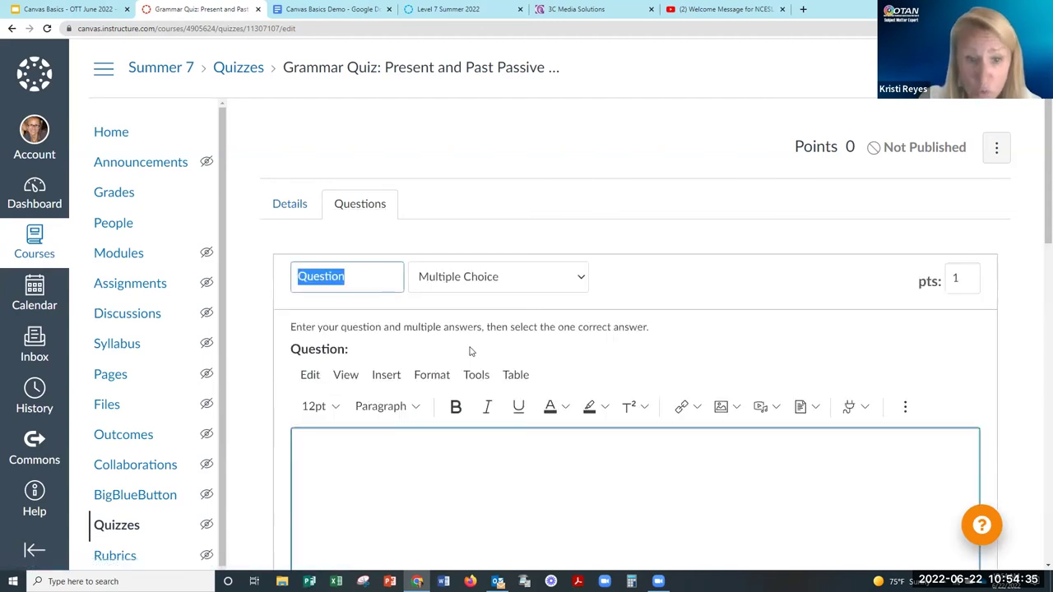
left_click(507, 278)
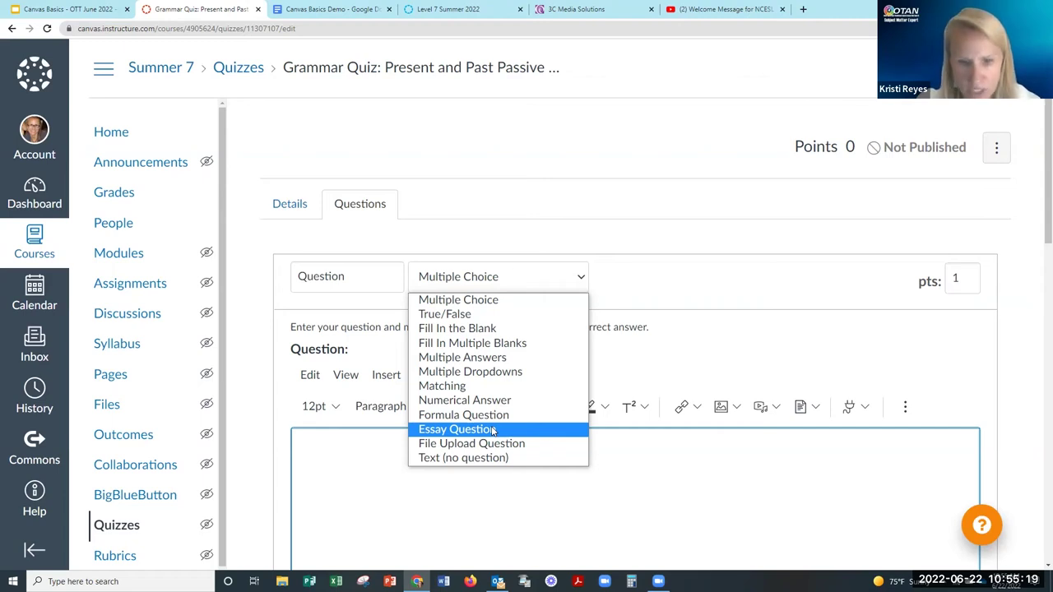
left_click(498, 300)
scroll(631, 395, "down", 1)
left_click(633, 393)
scroll(609, 392, "down", 1)
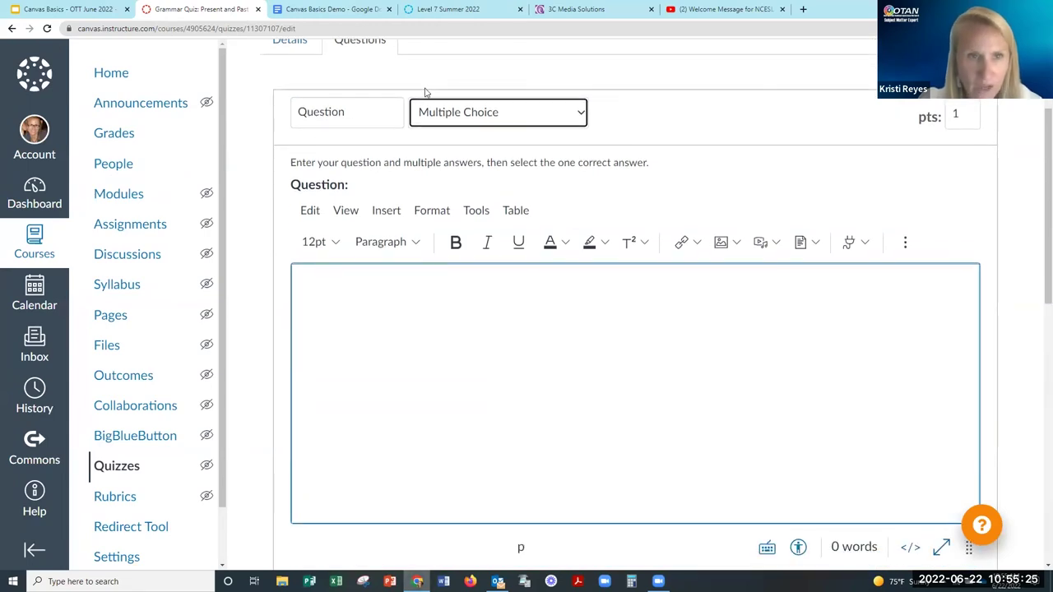
Switch to the Canvas Basics Demo Google Doc and copy the "When ____?" prompt of the sample quiz's first question.
left_click(333, 9)
left_click(404, 331)
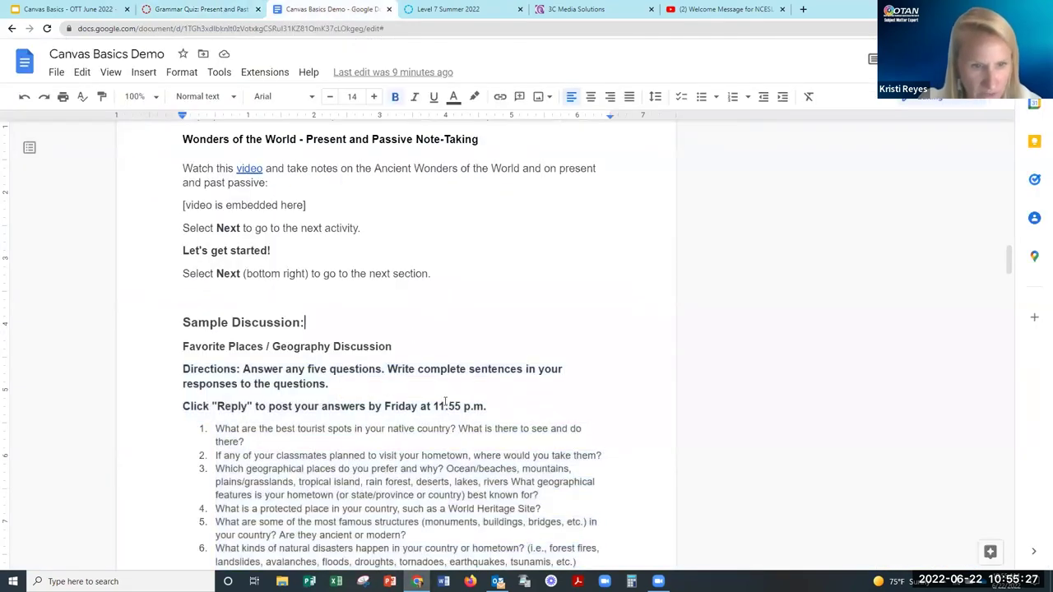
scroll(445, 405, "down", 3)
scroll(445, 405, "down", 12)
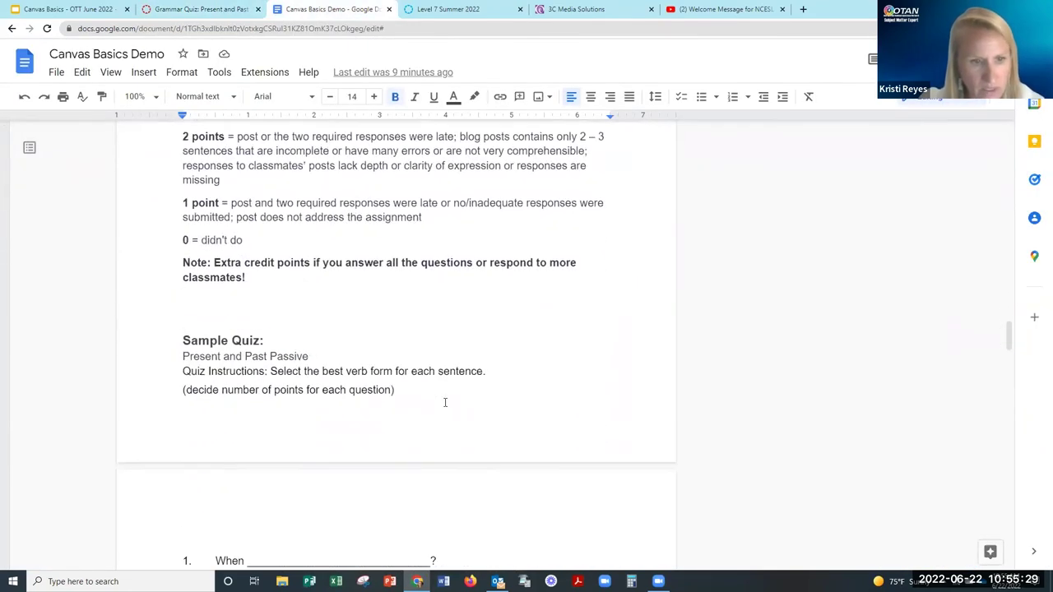
scroll(445, 397, "down", 2)
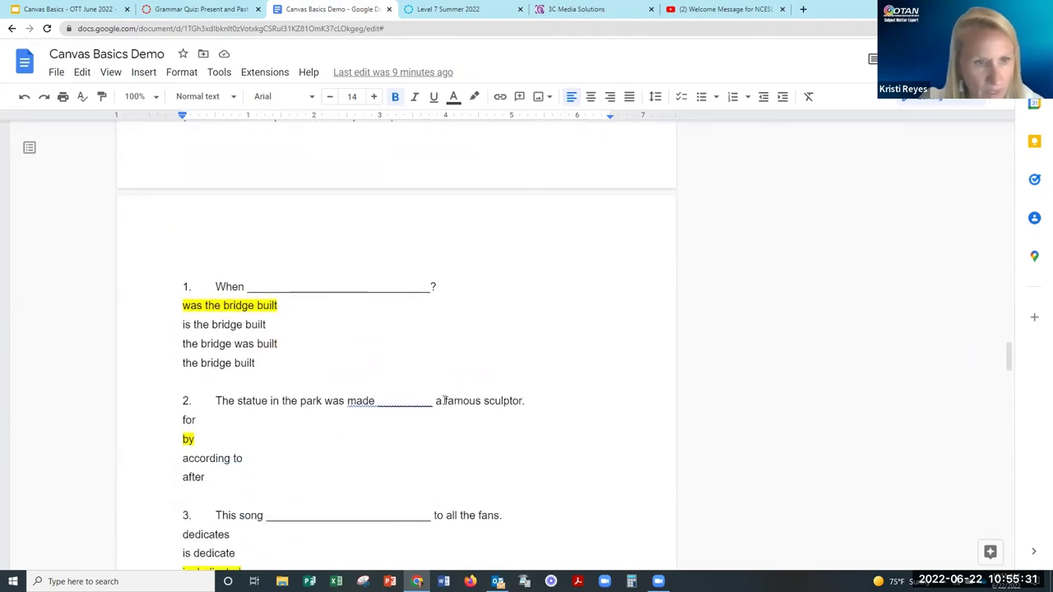
scroll(239, 204, "up", 2)
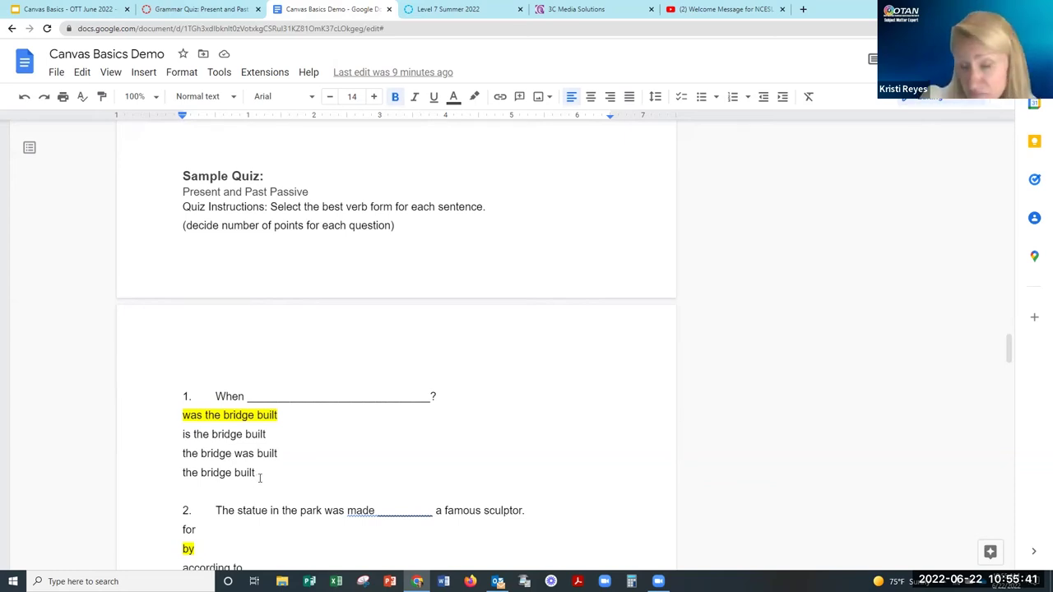
left_click_drag(449, 398, 222, 397)
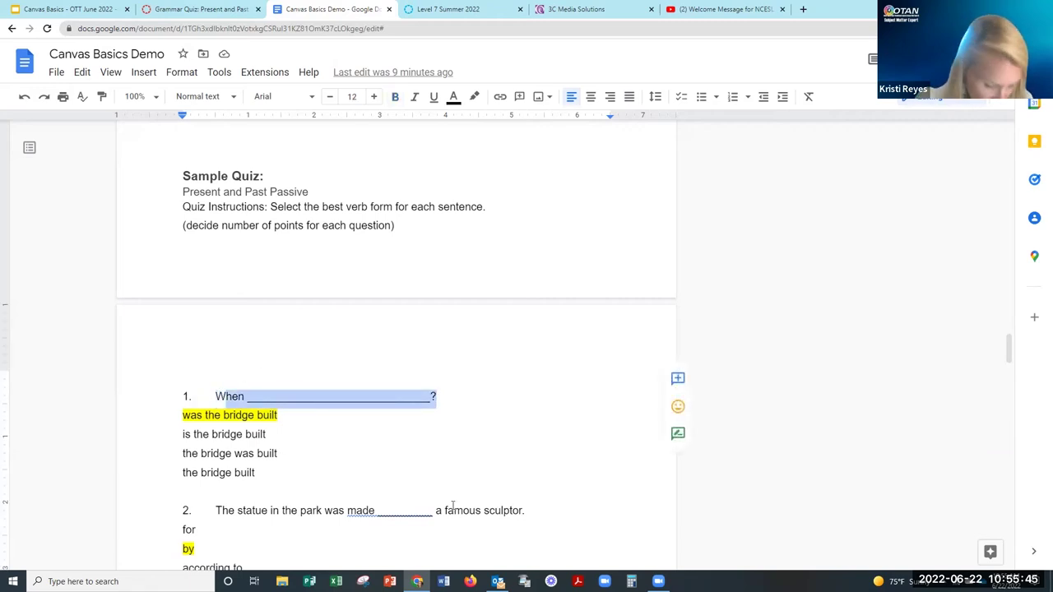
left_click(364, 414)
left_click_drag(430, 394, 216, 397)
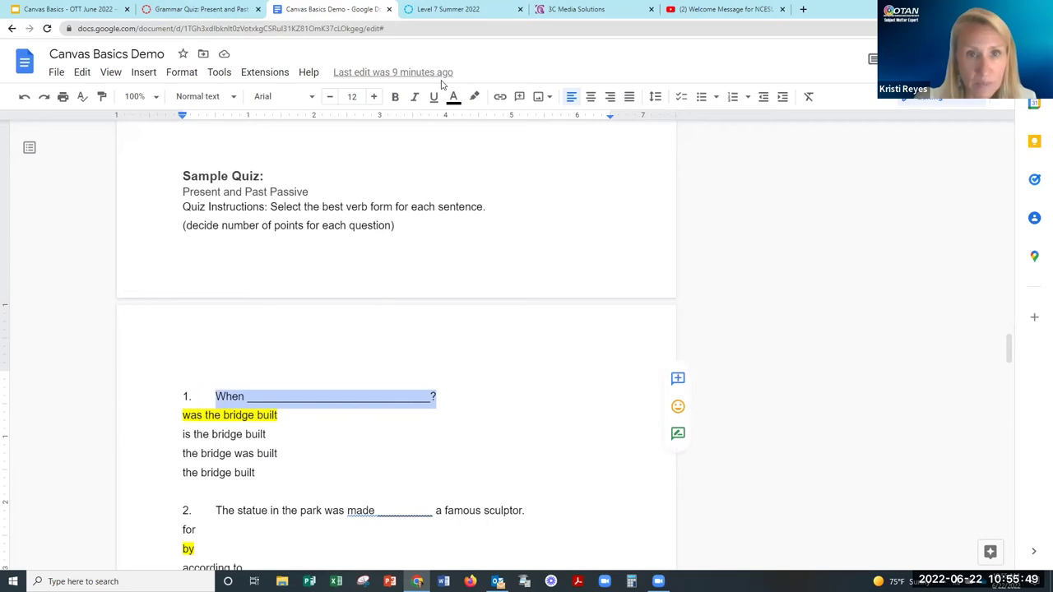
Return to the Canvas quiz, paste the "When ____?" prompt as the question text and review the answer fields.
left_click(228, 12)
left_click(420, 360)
type("When ____________________________?")
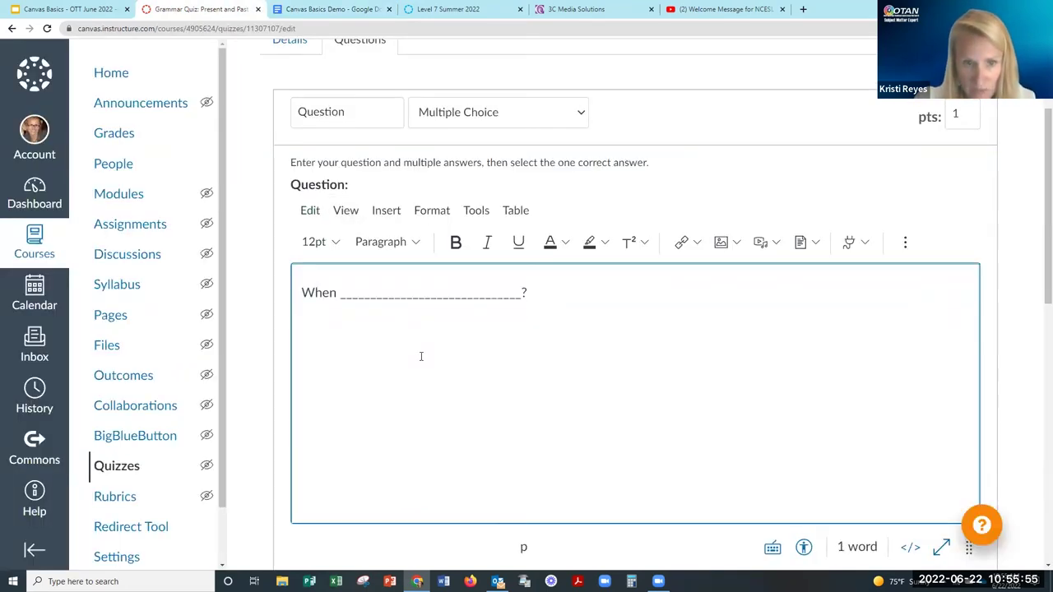
scroll(420, 356, "down", 3)
scroll(420, 359, "down", 2)
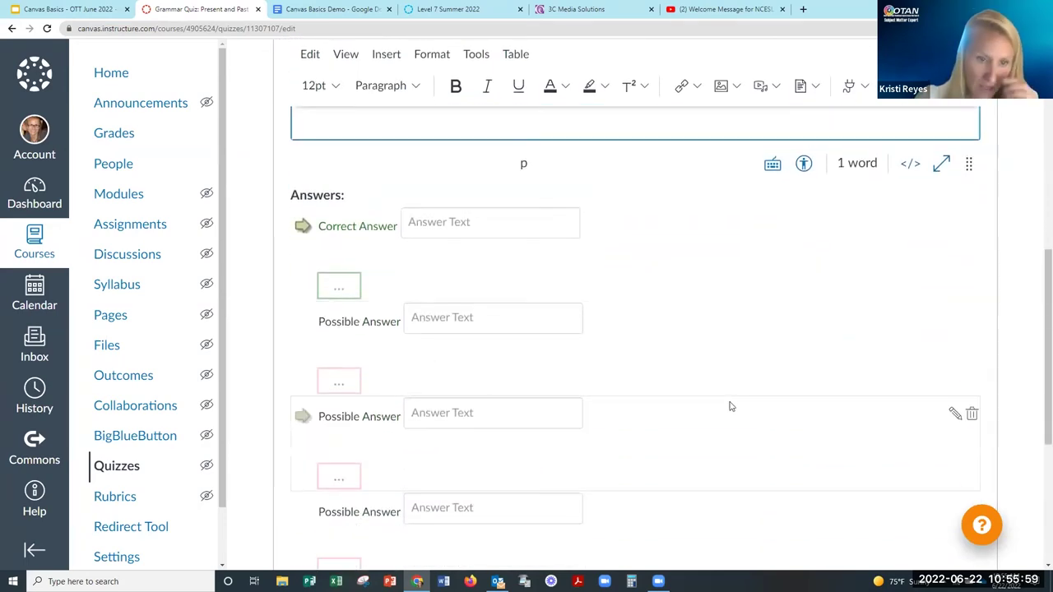
scroll(731, 405, "down", 1)
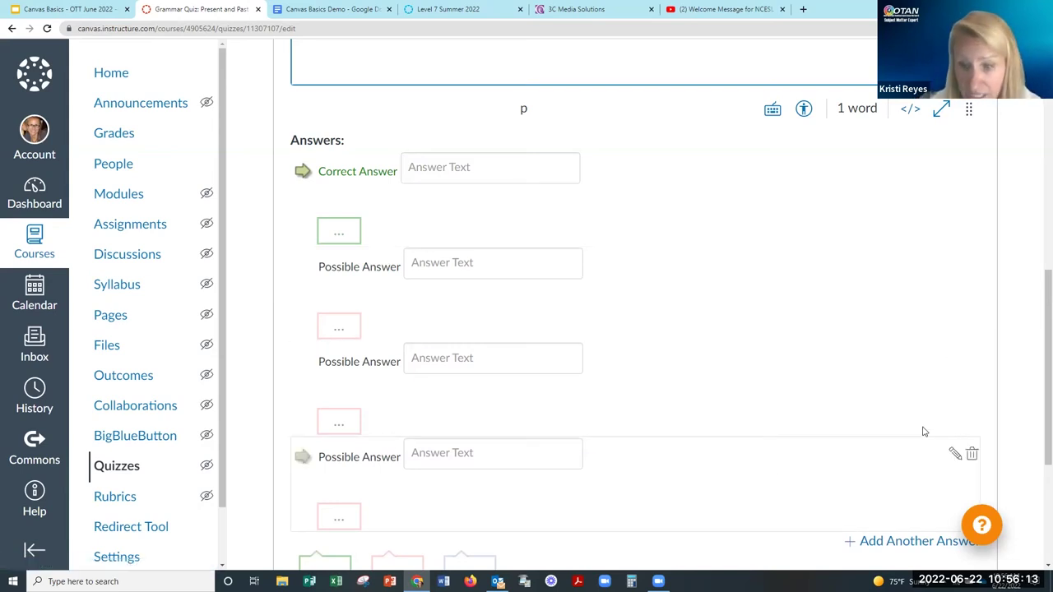
Remove the fourth answer option and copy "was the bridge built" from the Canvas Basics Demo Google Doc into the Canvas question's correct answer.
left_click(972, 455)
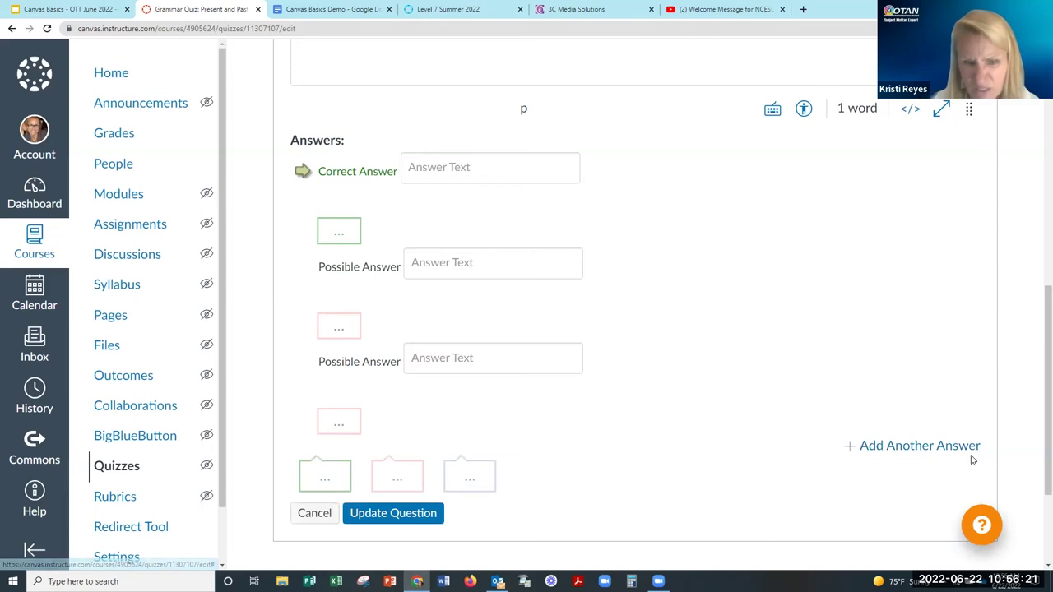
left_click(325, 13)
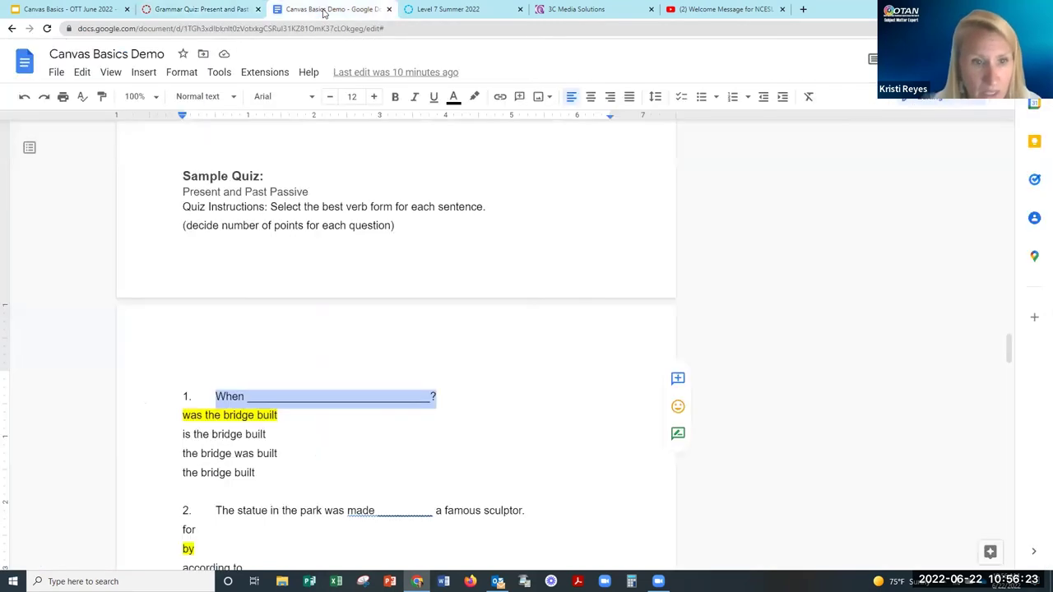
scroll(283, 306, "down", 2)
left_click(285, 306)
left_click_drag(284, 305, 183, 305)
key("ctrl+c")
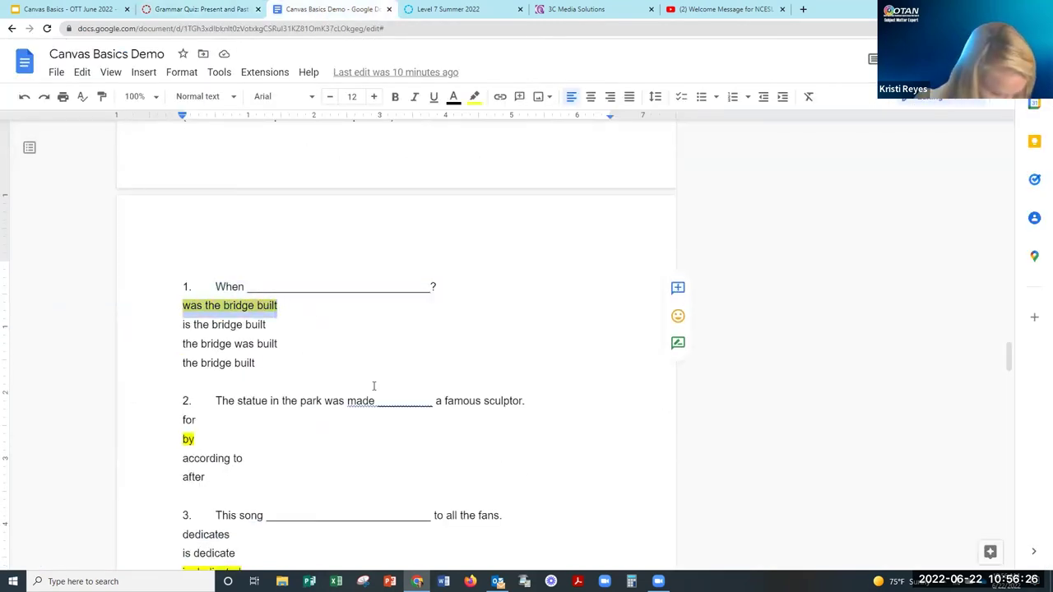
left_click(211, 9)
left_click(415, 170)
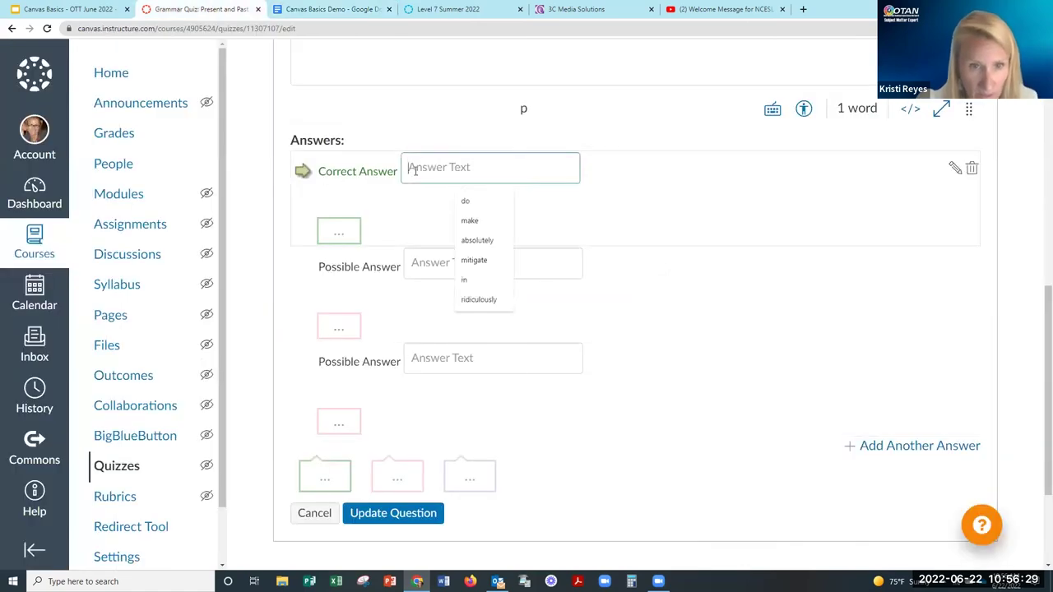
key("ctrl+v")
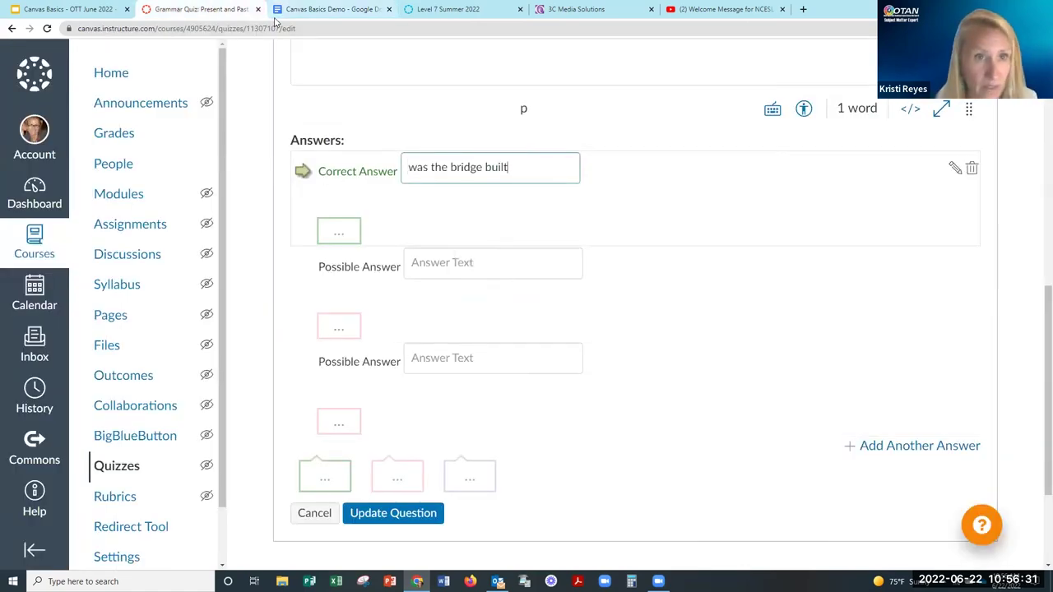
Copy "is the bridge built" from the Google Doc into the first possible answer of the Canvas question.
left_click(285, 12)
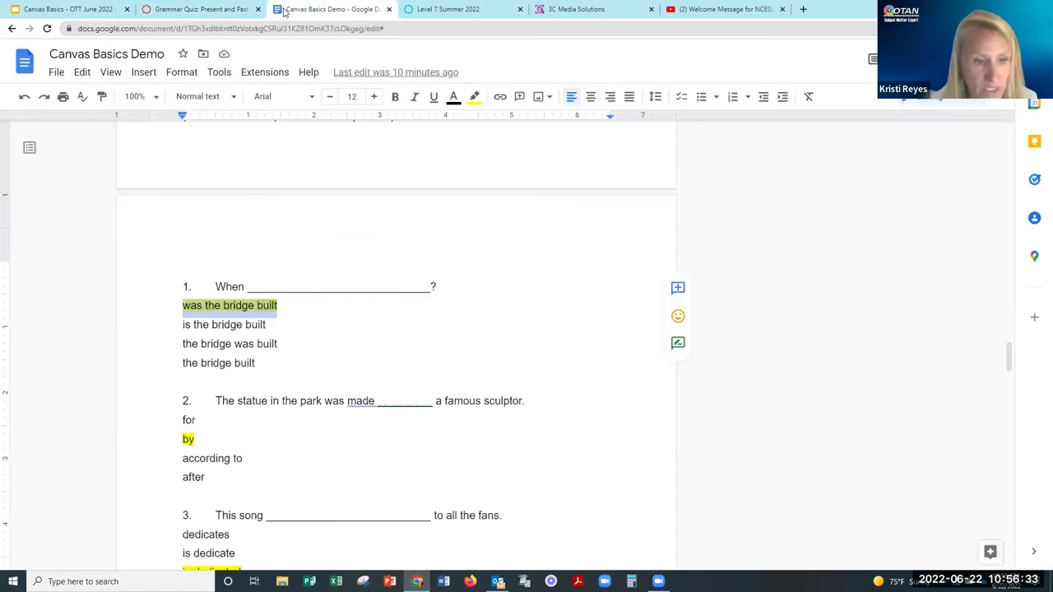
left_click_drag(268, 324, 167, 327)
key("ctrl+c")
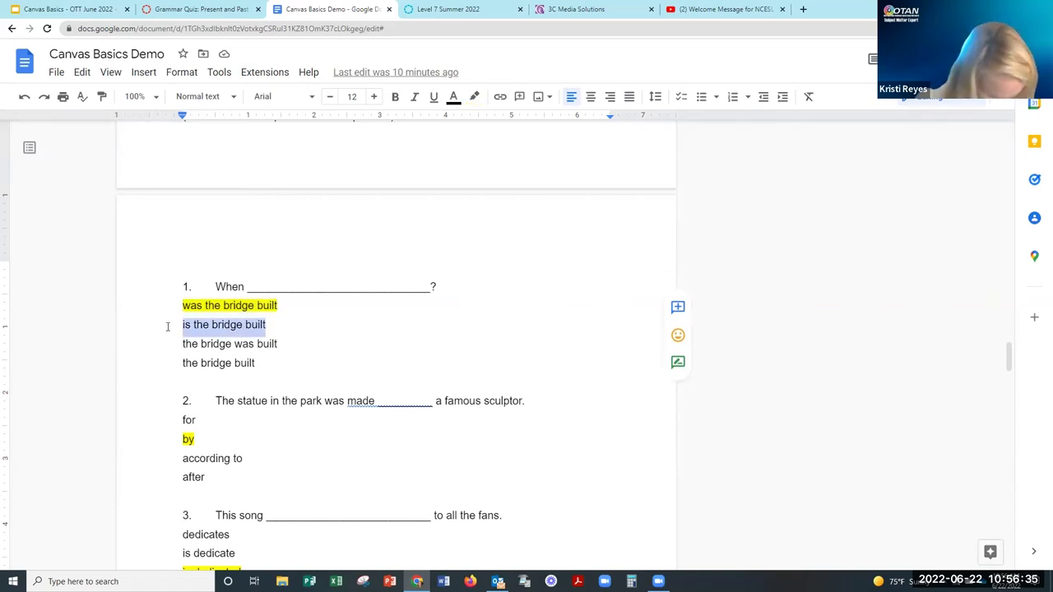
left_click(204, 9)
left_click(431, 263)
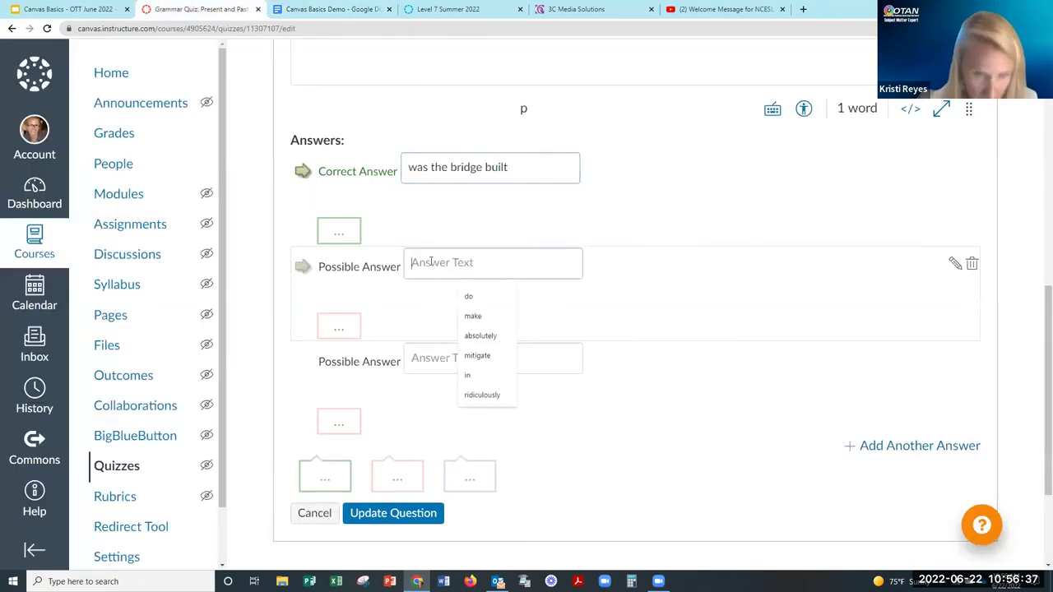
key("ctrl+v")
Copy "the bridge was built" from the Google Doc into the remaining empty possible answer in Canvas.
left_click(333, 10)
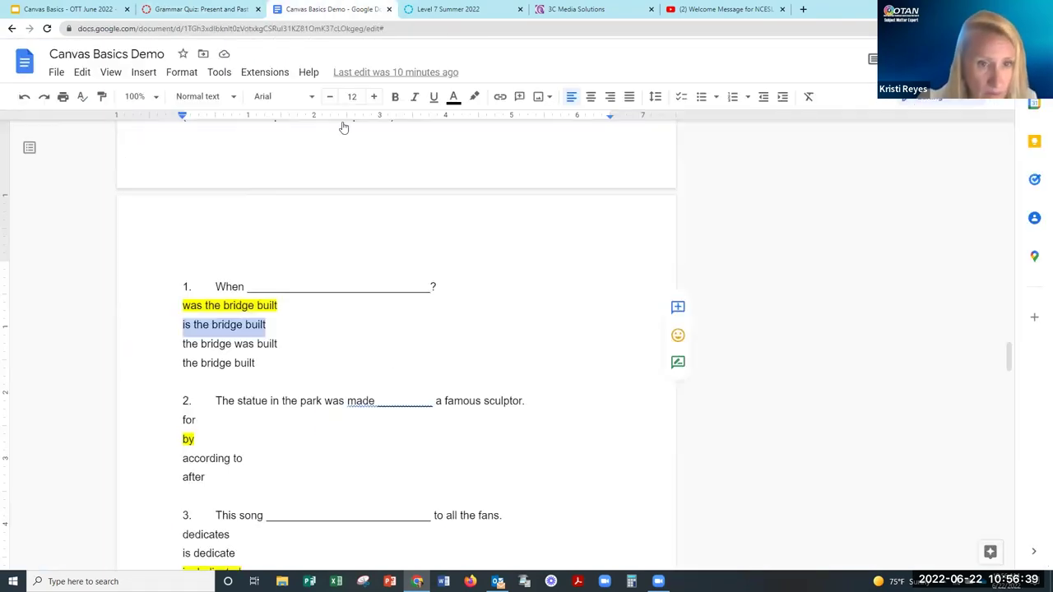
left_click_drag(281, 343, 163, 337)
key("ctrl+c")
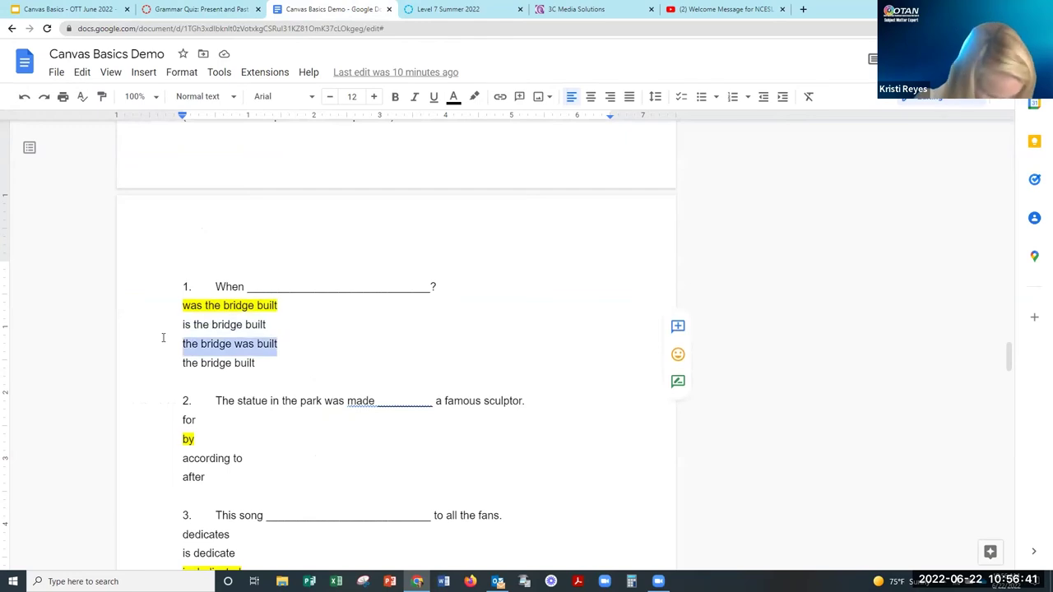
left_click(207, 11)
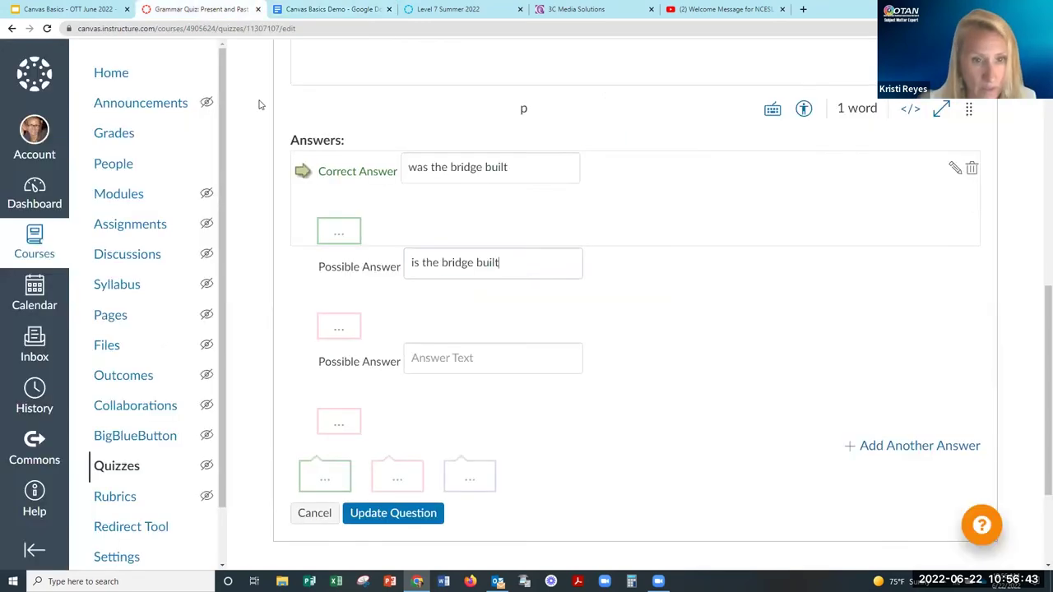
left_click(435, 358)
key("ctrl+v")
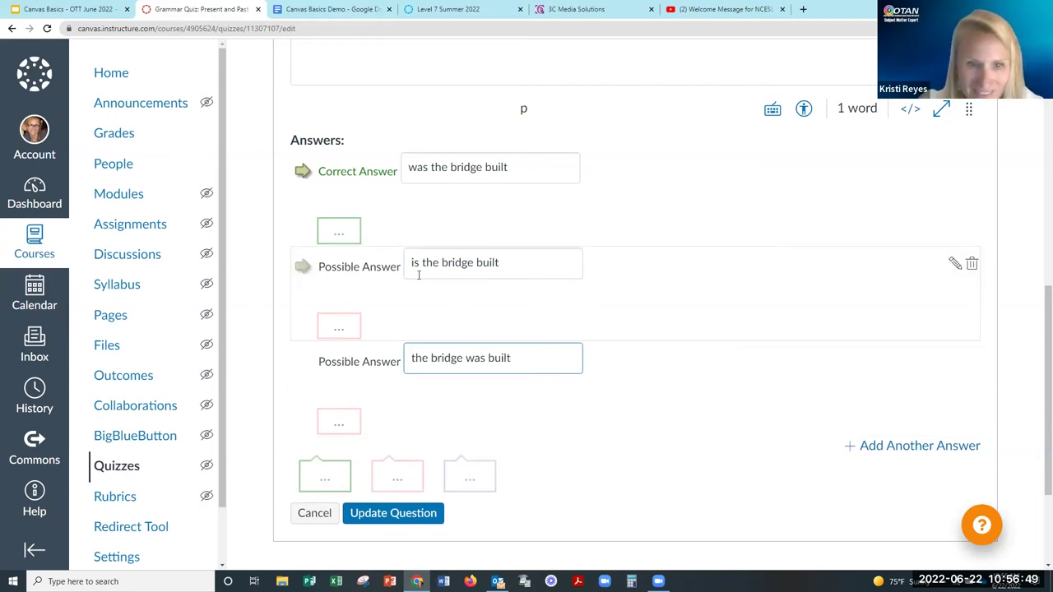
Try marking "is the bridge built" as the correct answer and switch back to "was the bridge built".
left_click(301, 268)
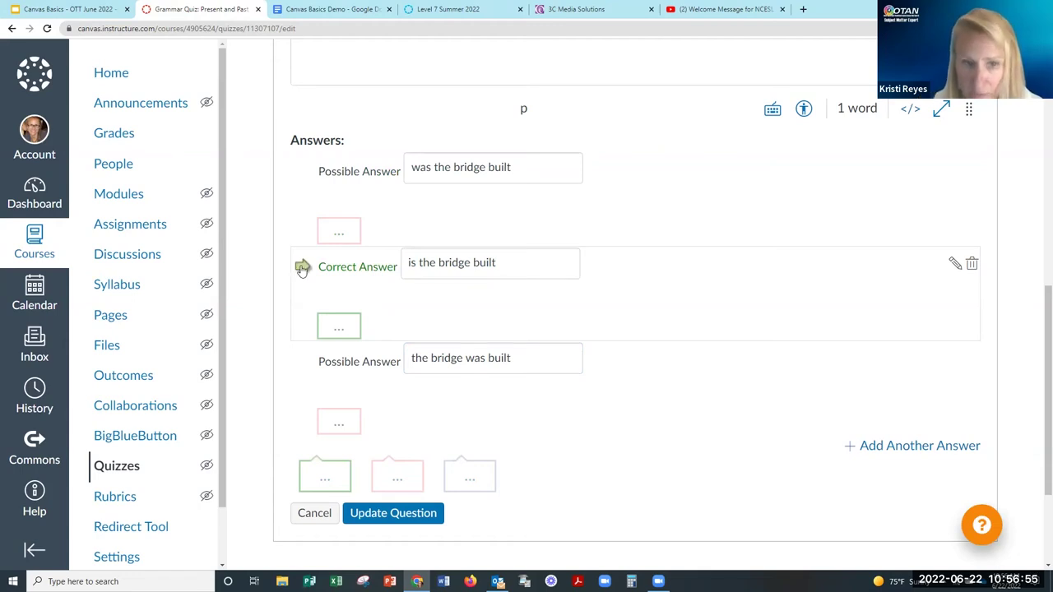
left_click(301, 173)
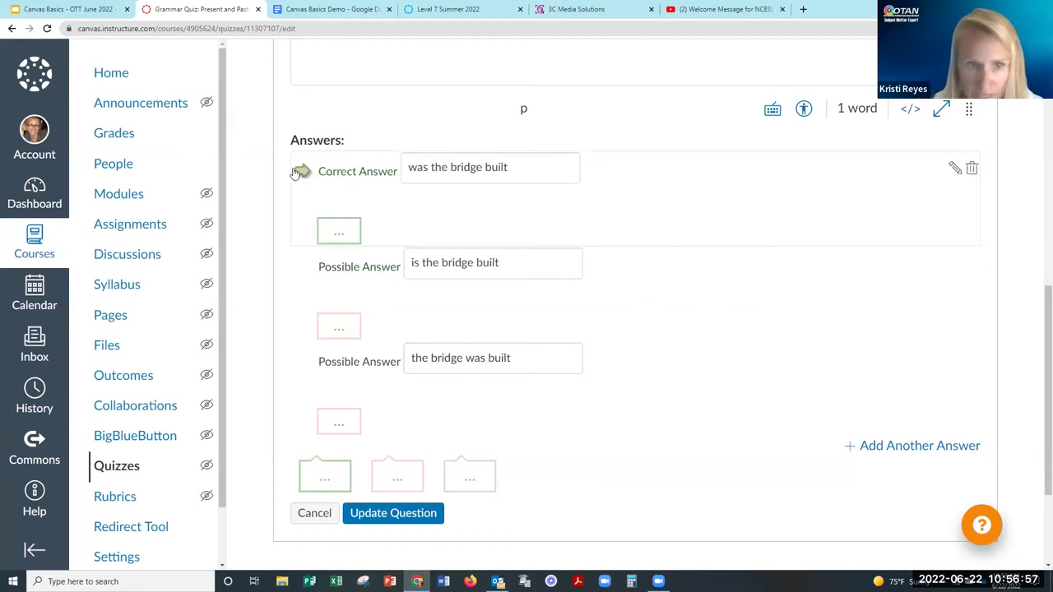
Add the student comment "Yes, that's correct! Well done!" to the correct answer "was the bridge built".
left_click(338, 236)
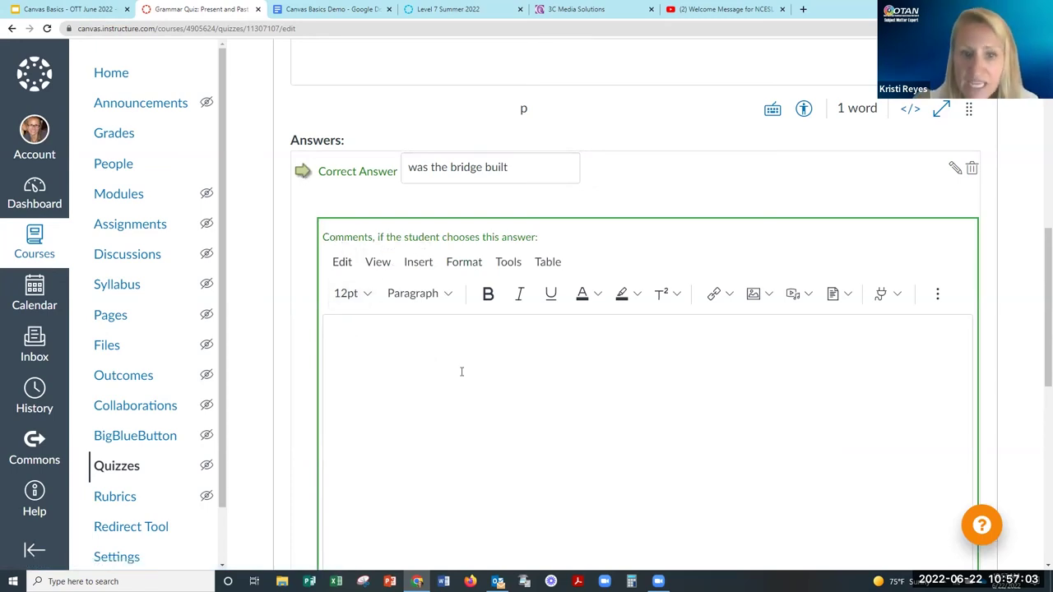
left_click(401, 366)
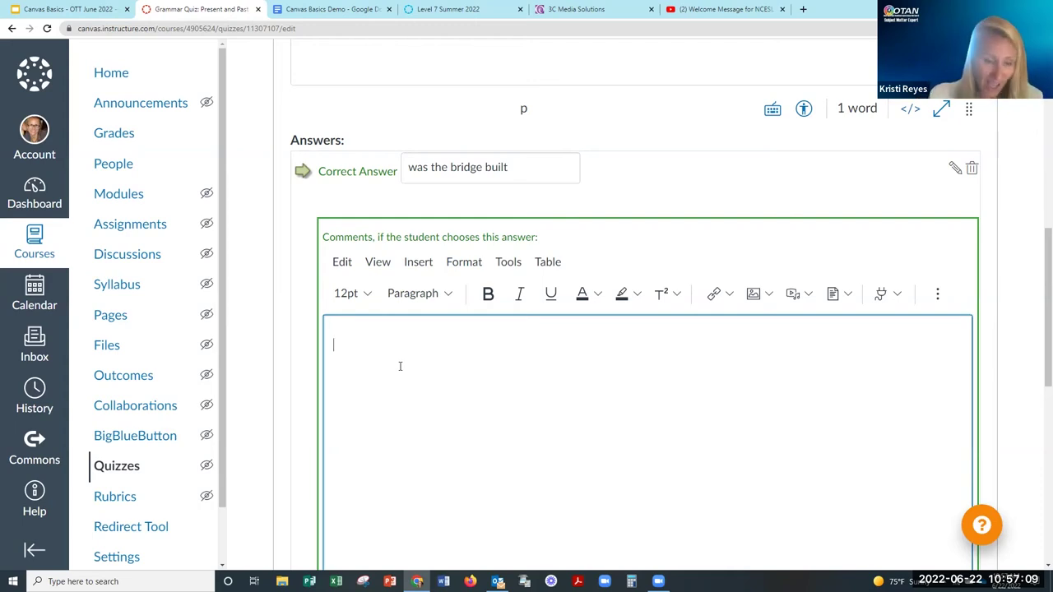
type("Yes, that's corre")
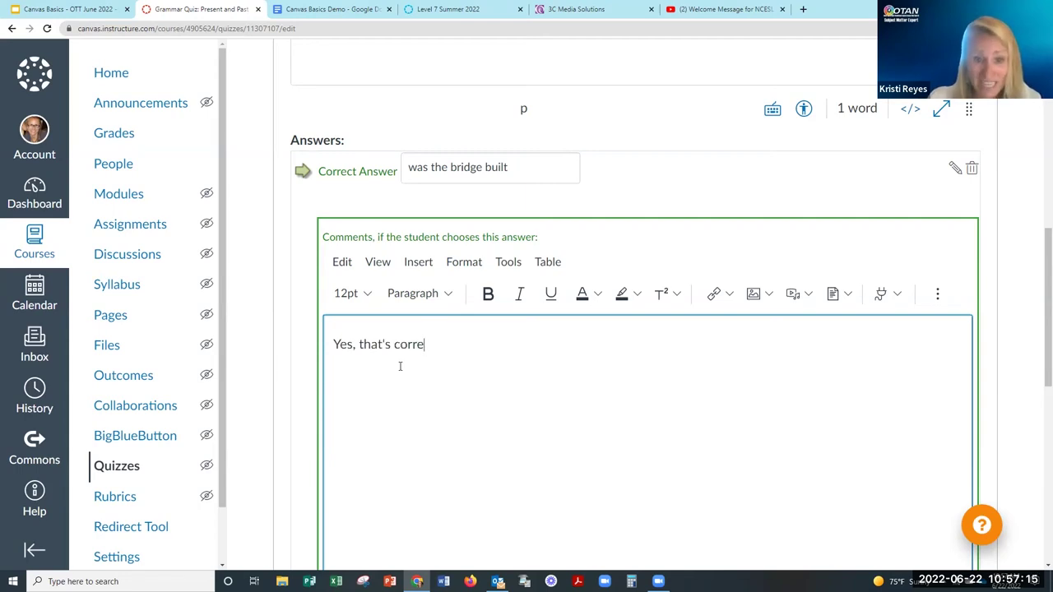
type("ct! Well done")
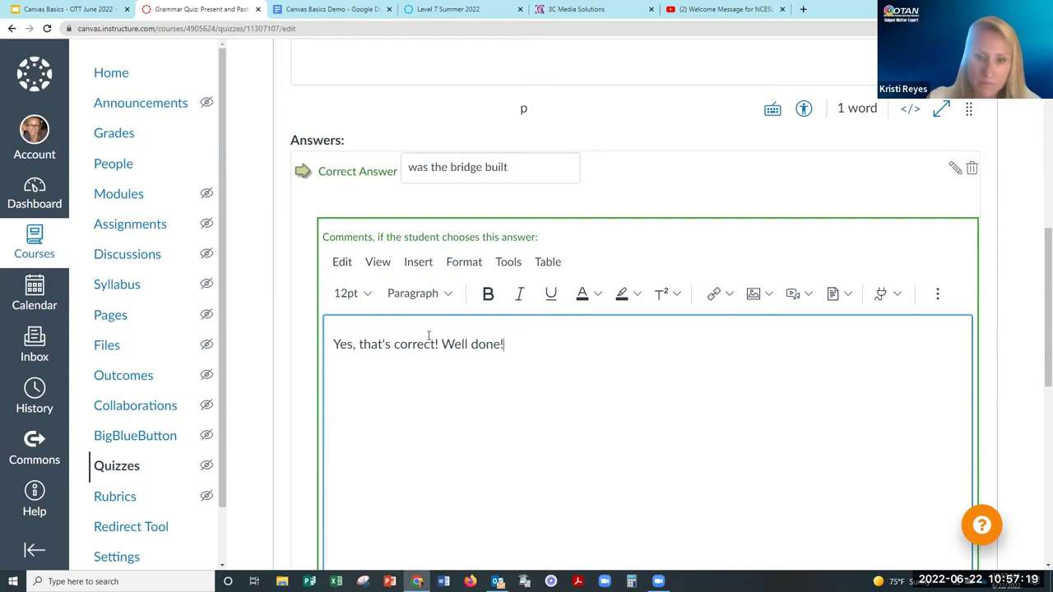
type("!")
scroll(428, 336, "down", 3)
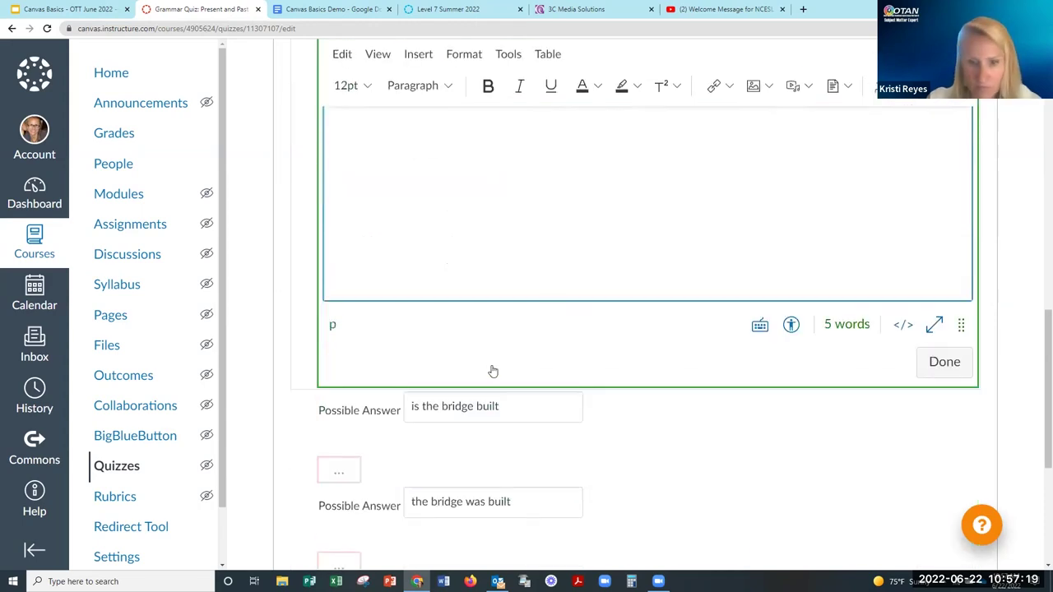
left_click(935, 369)
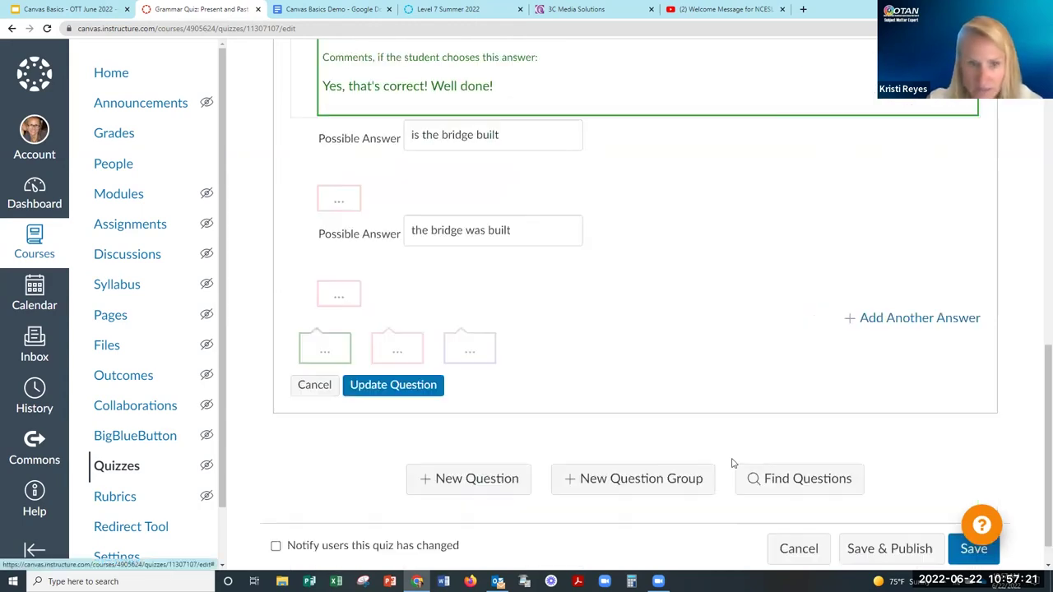
Add the comment "No, not quite right. Review and try again." to the answer "is the bridge built", copying the comment text for reuse.
left_click(344, 203)
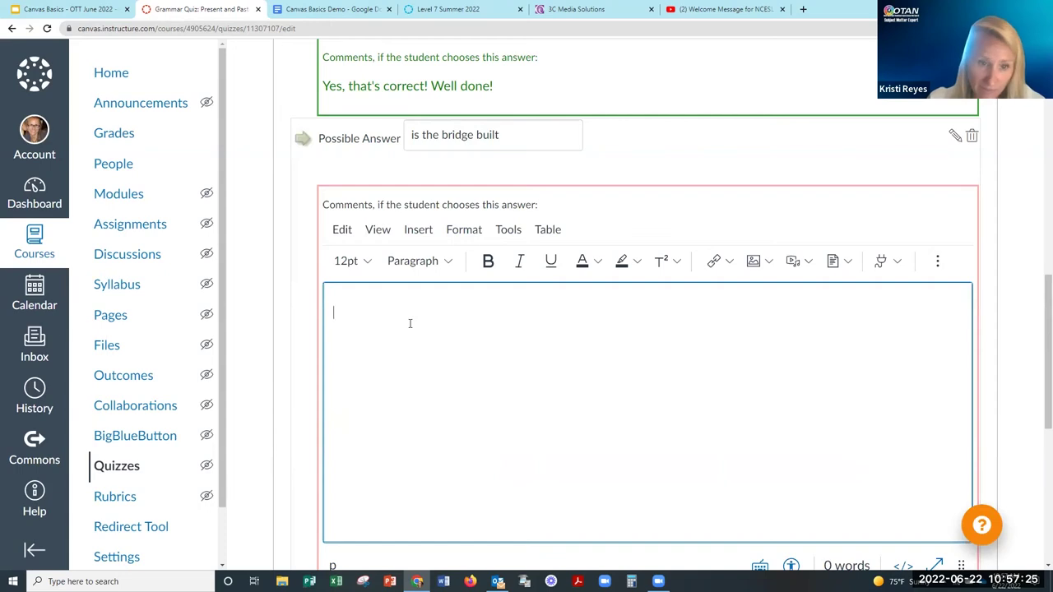
type("No, n")
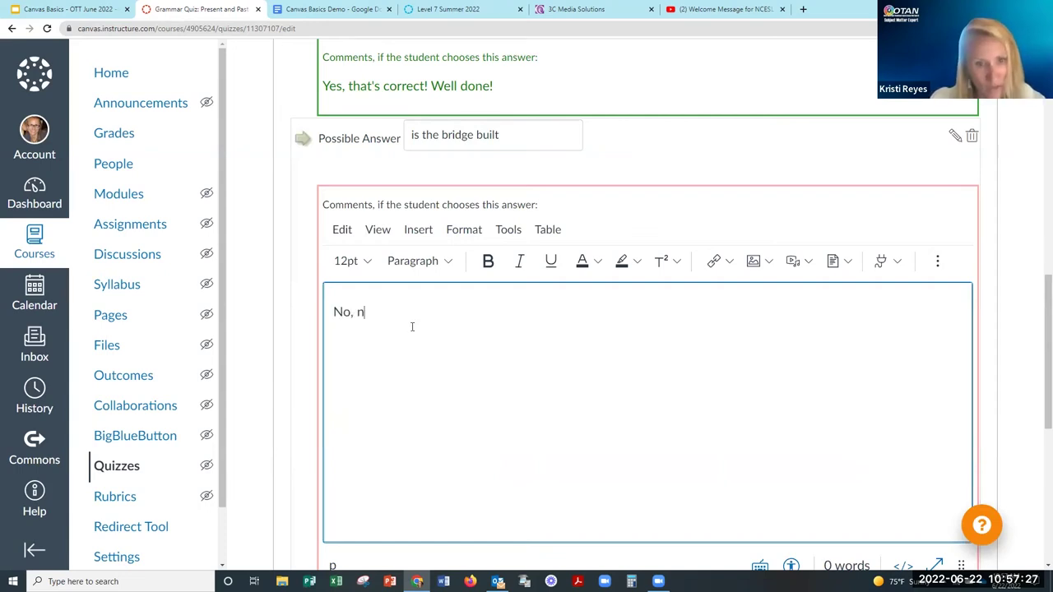
type("o t quite right. Review and try agia")
key("BackSpace")
key("BackSpace")
type("ai.")
type("n.")
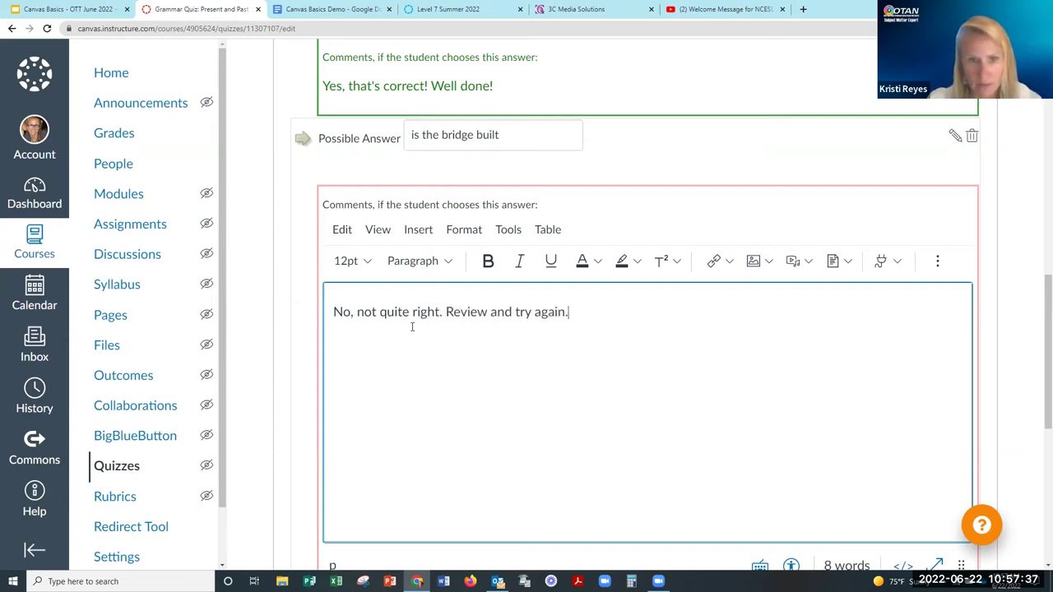
scroll(545, 400, "down", 2)
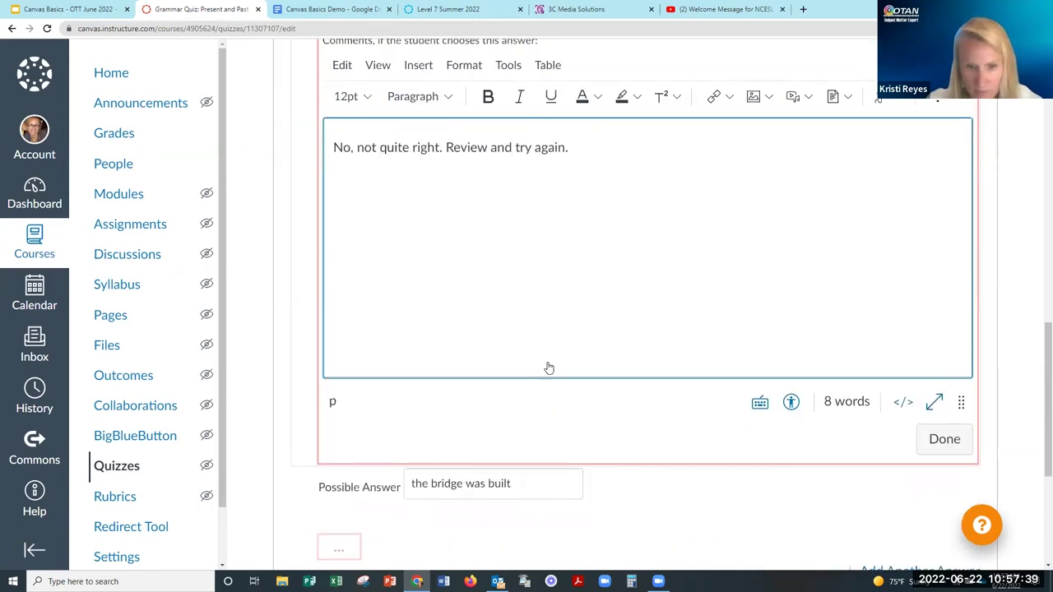
left_click_drag(569, 147, 330, 147)
key("ctrl+c")
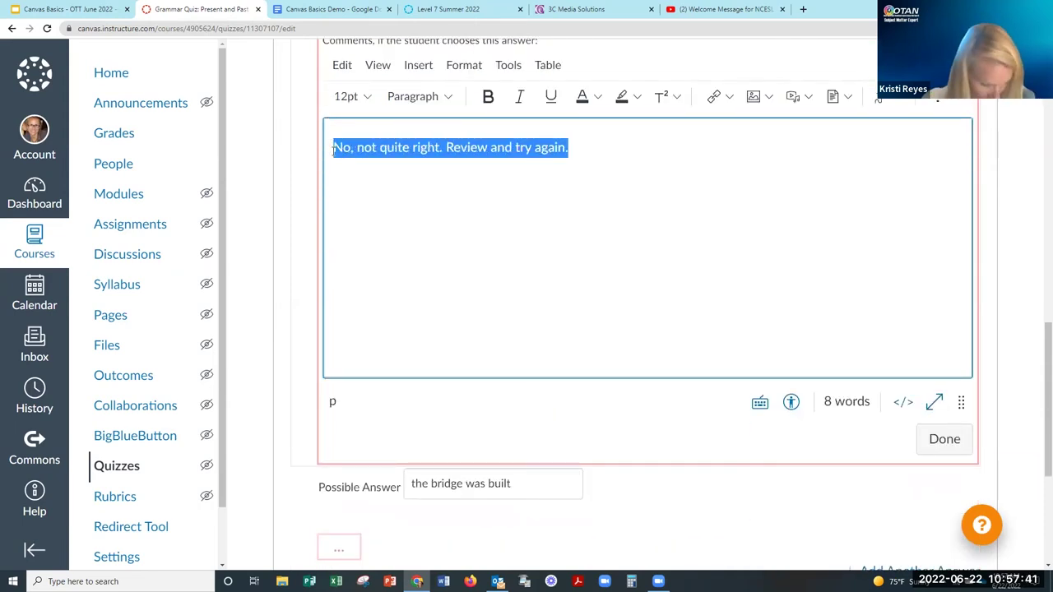
left_click(948, 449)
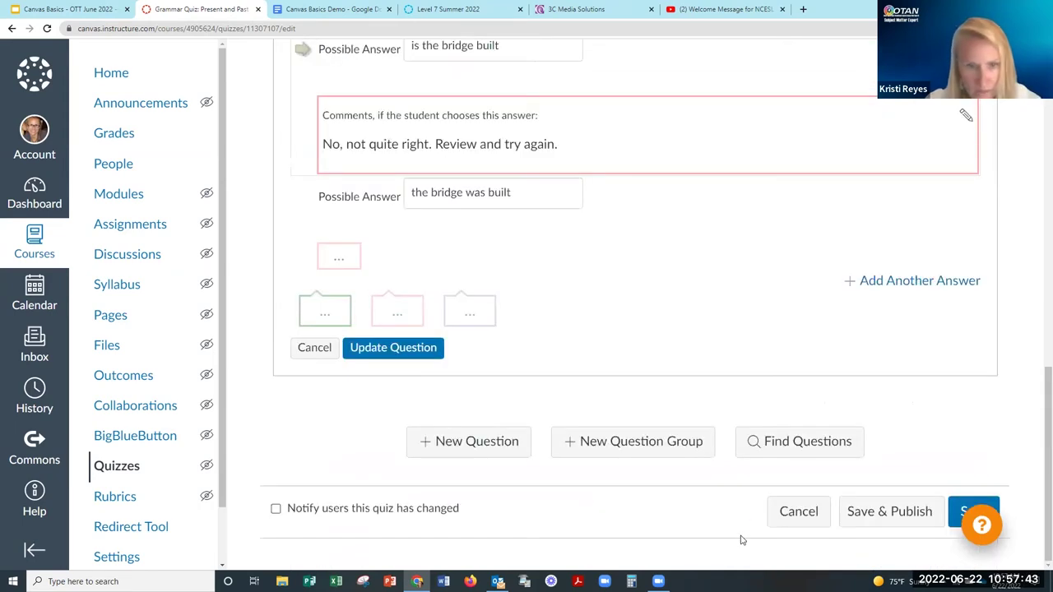
Paste the copied comment onto the answer "the bridge was built" and update the question.
left_click(340, 260)
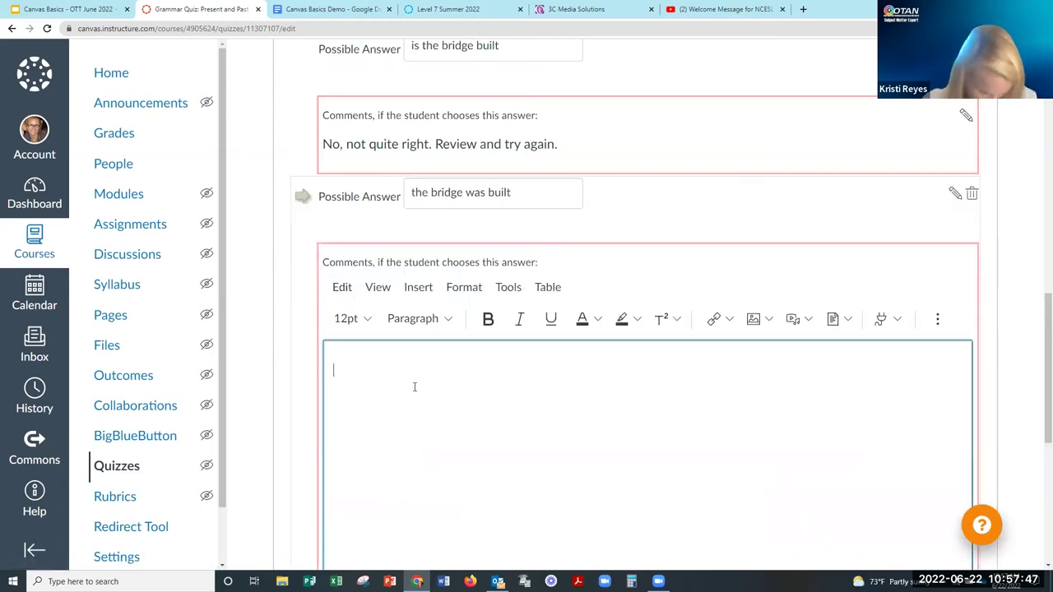
key("ctrl+v")
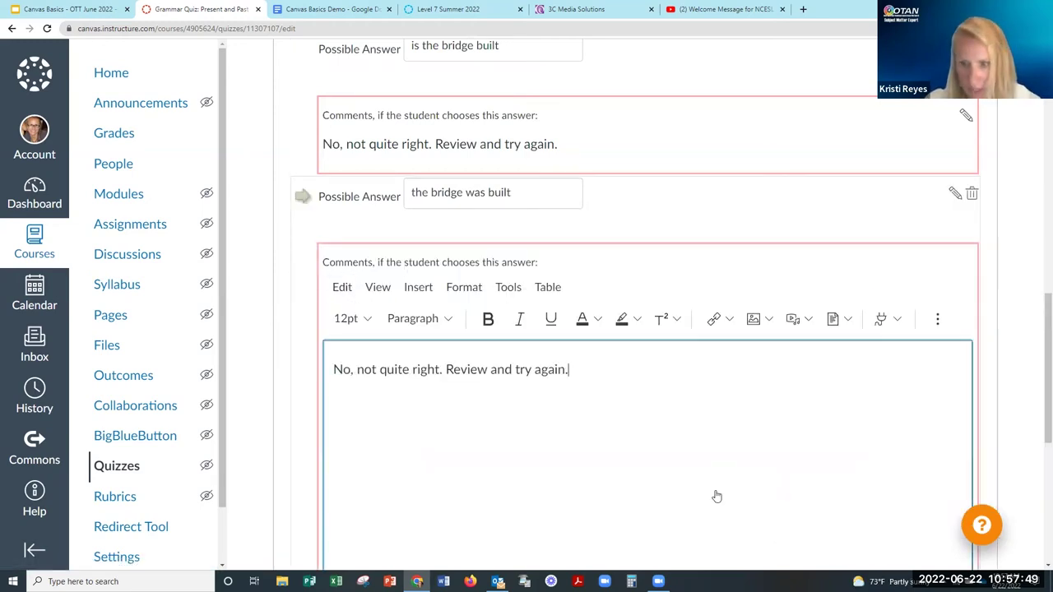
left_click(893, 291)
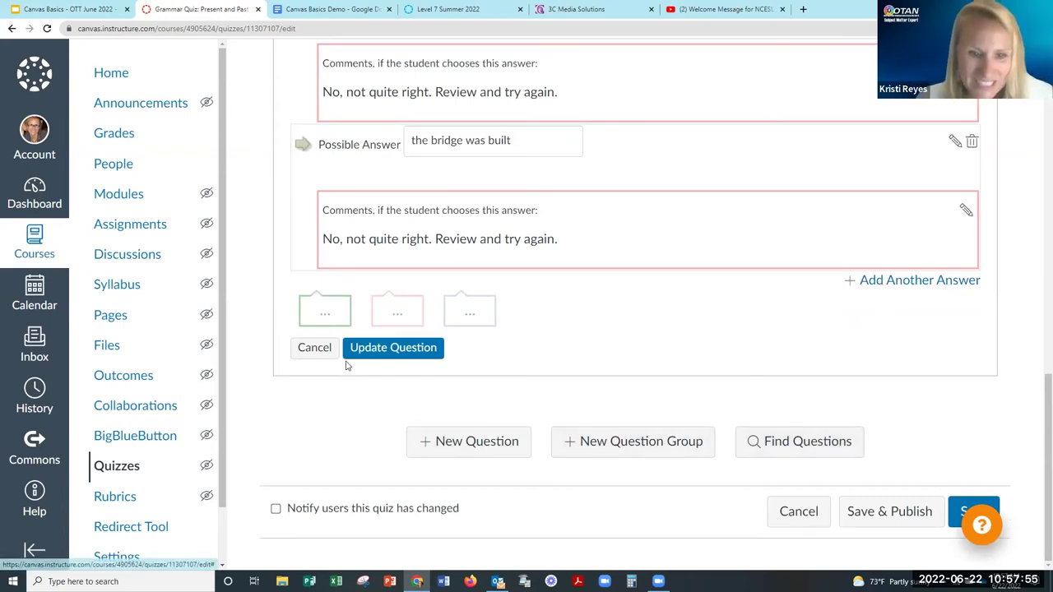
left_click(393, 347)
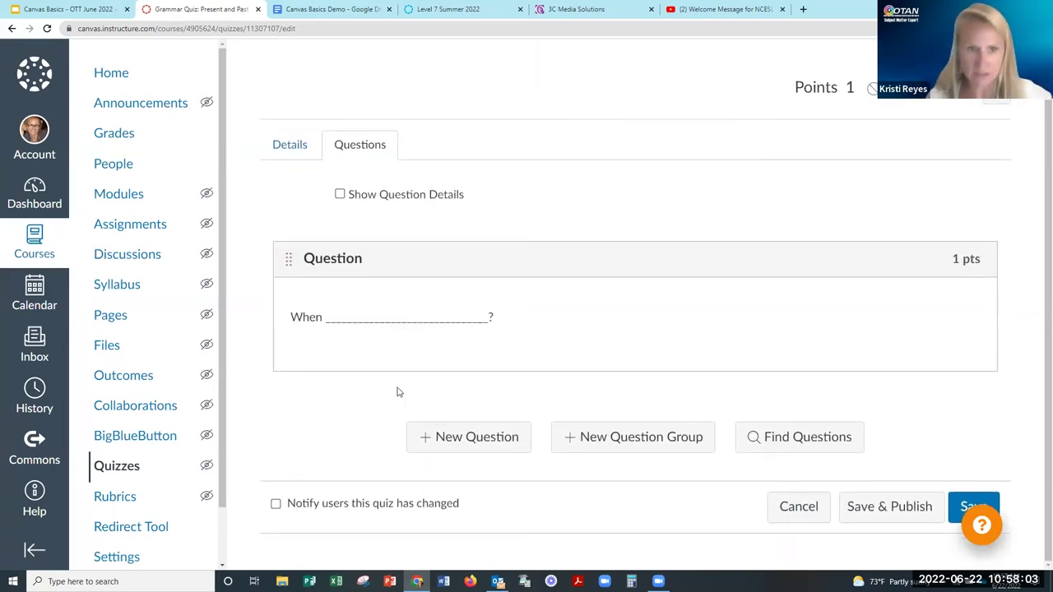
Add a second question to the quiz and set its type to True/False.
left_click(486, 439)
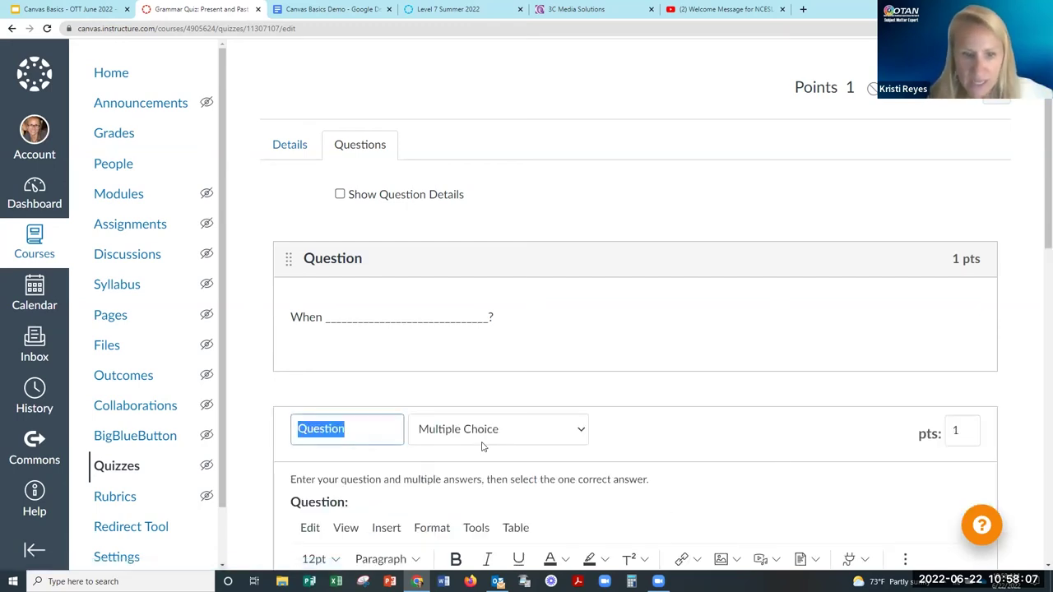
scroll(483, 447, "down", 2)
left_click(524, 327)
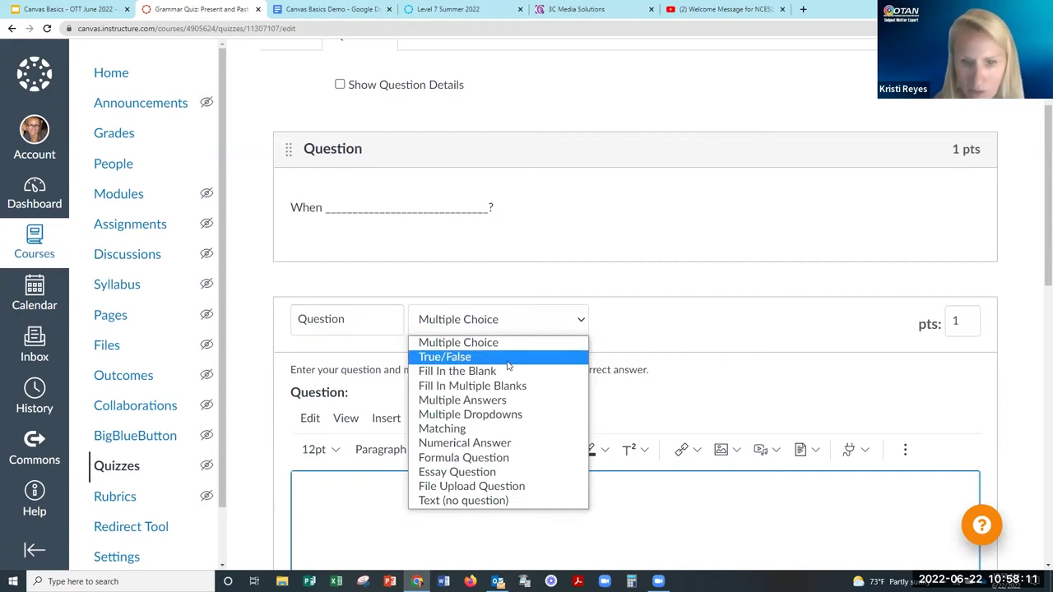
left_click(507, 359)
Enter the true/false question text "This sentence is correct:" followed on a new line by "This book was written by Edgar Allen Poe.".
scroll(453, 402, "down", 3)
left_click(399, 379)
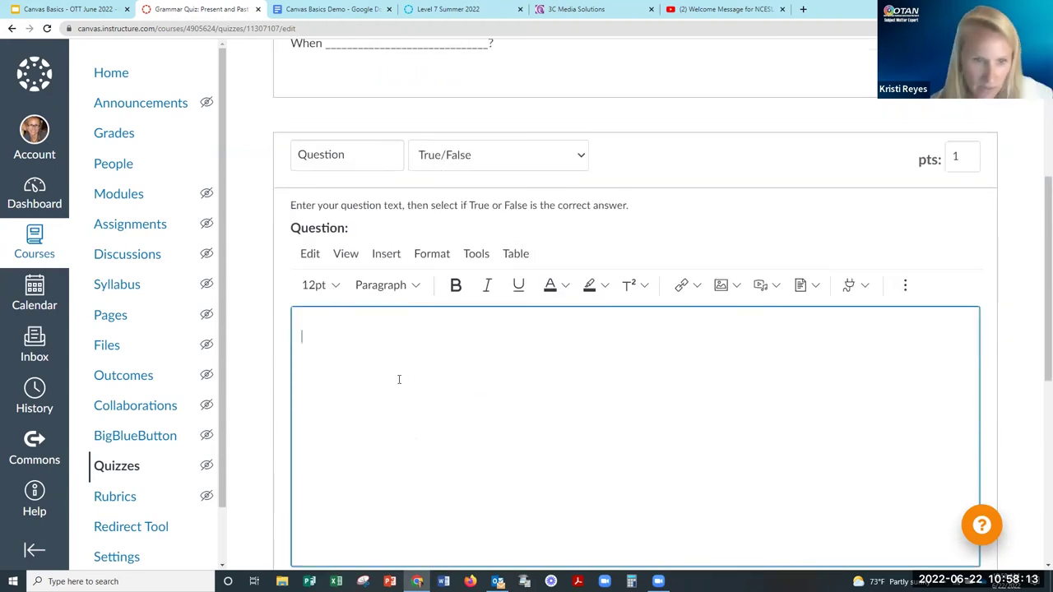
type("This s")
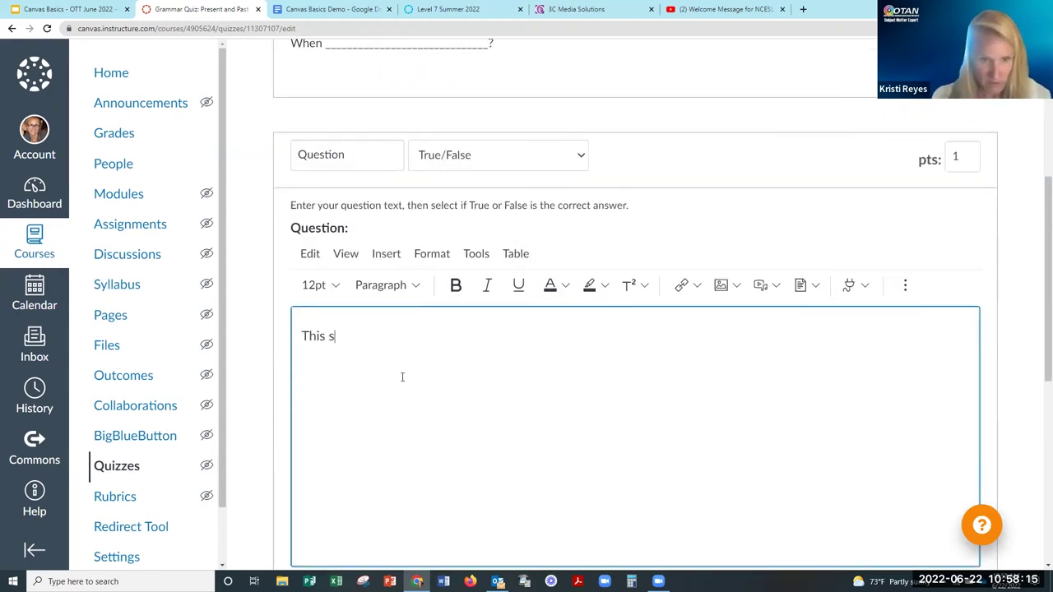
type("entence is co")
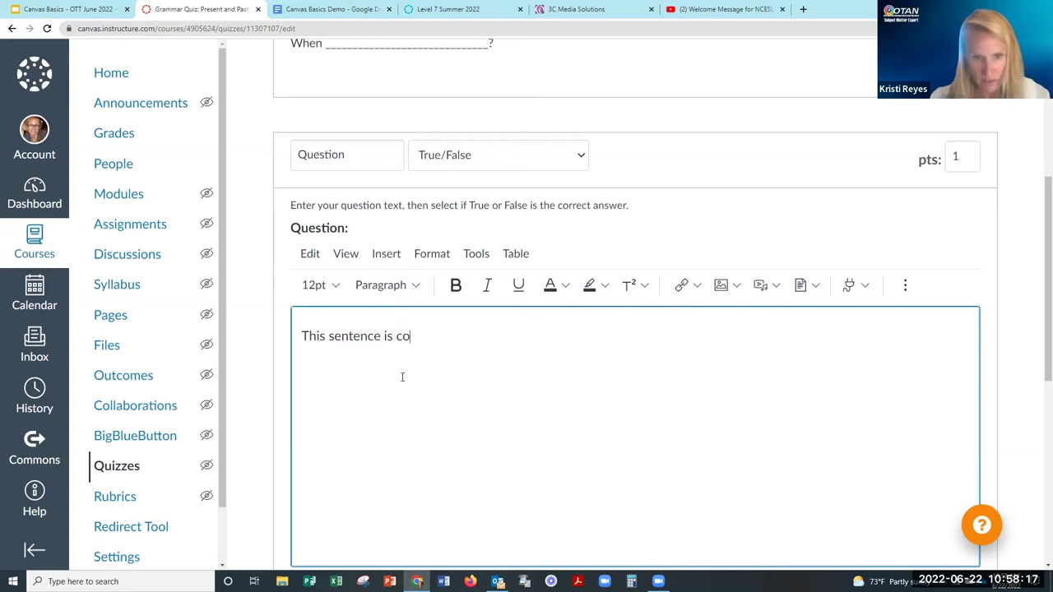
type("rrect:")
key("Return")
type("This ")
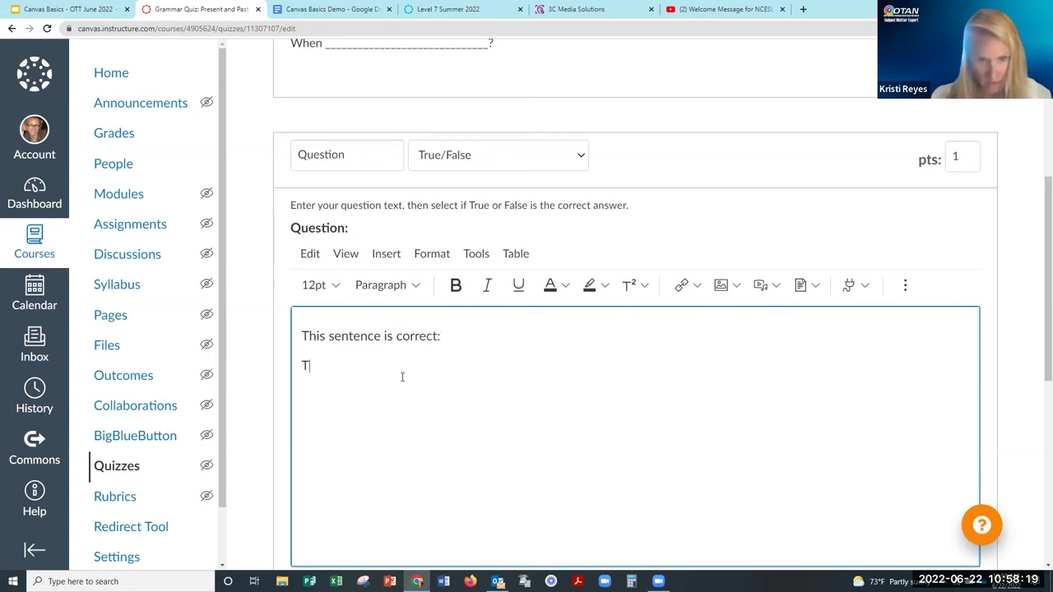
type("boo")
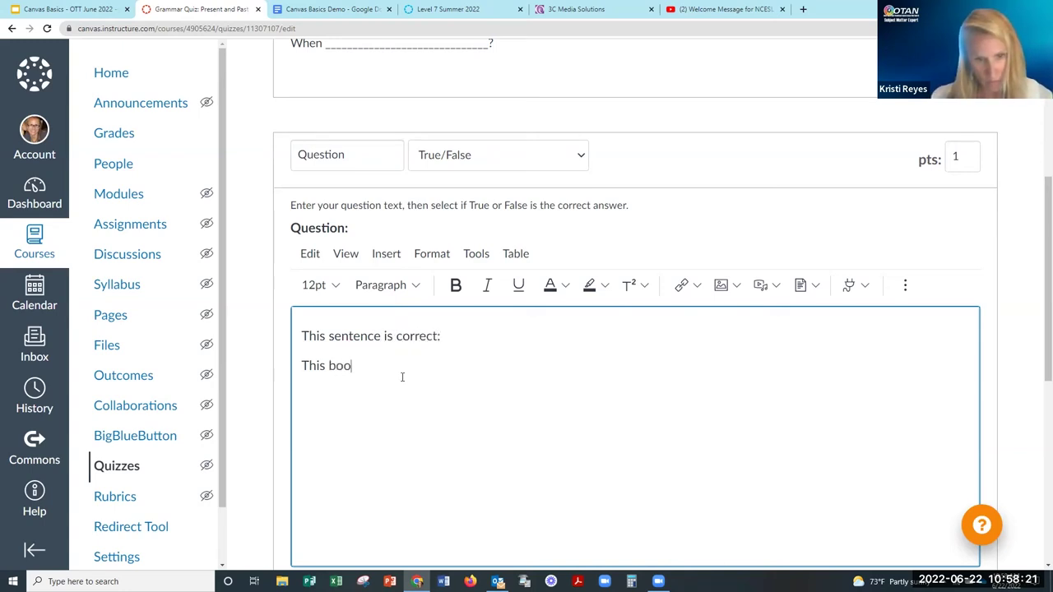
type("k was written by ")
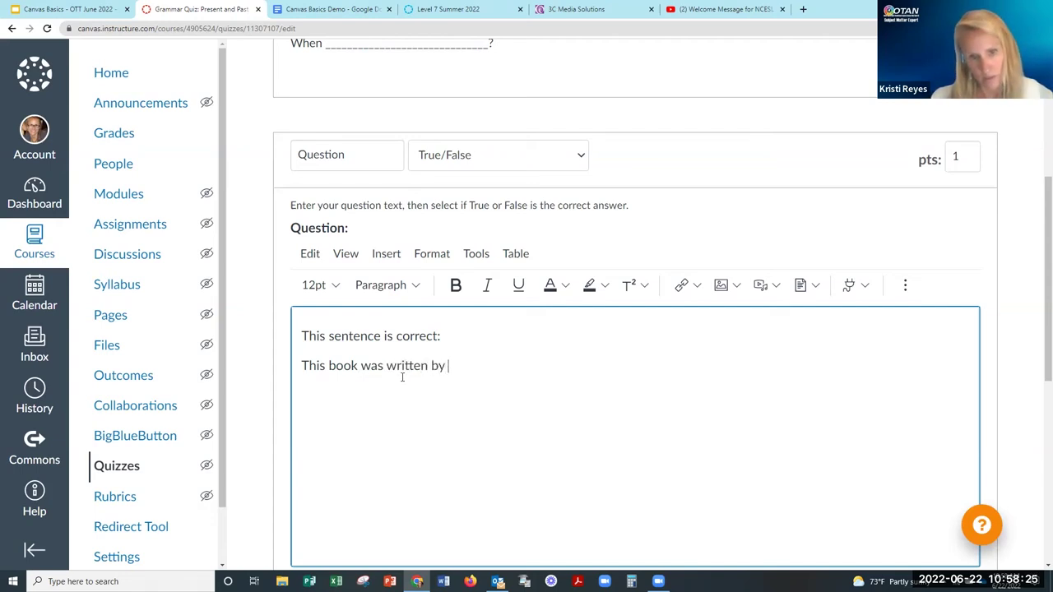
type("Ed")
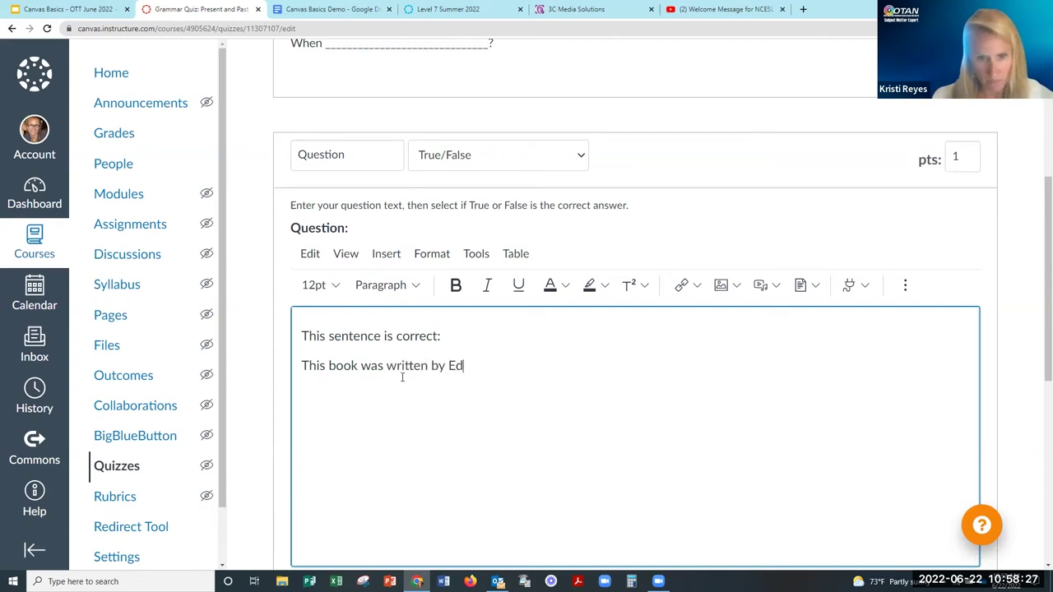
type("gar Allen Poe")
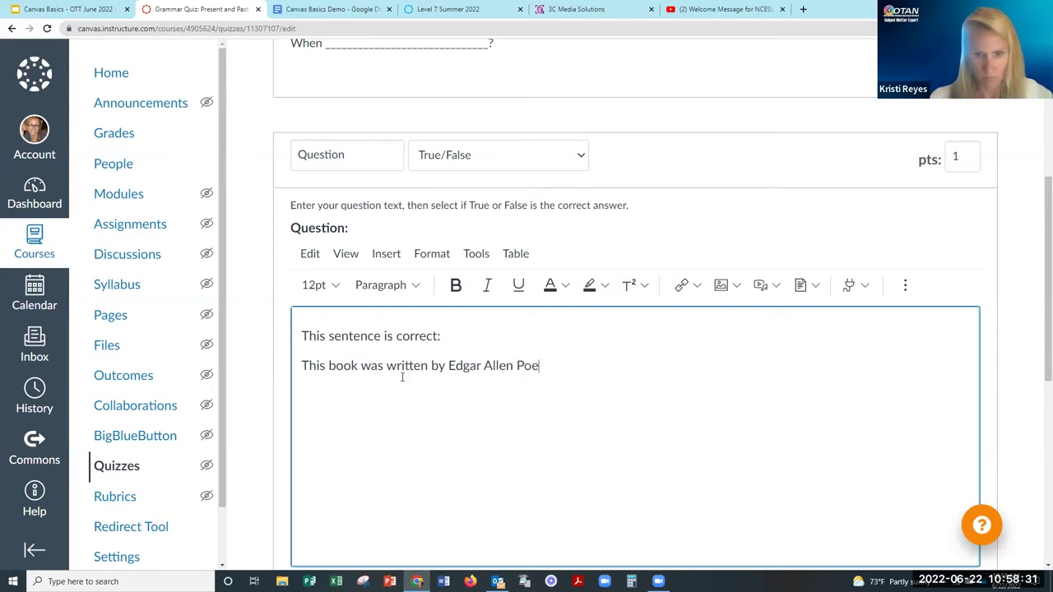
type(".")
Update the true/false question with True as the correct answer, and save the quiz.
scroll(419, 382, "down", 4)
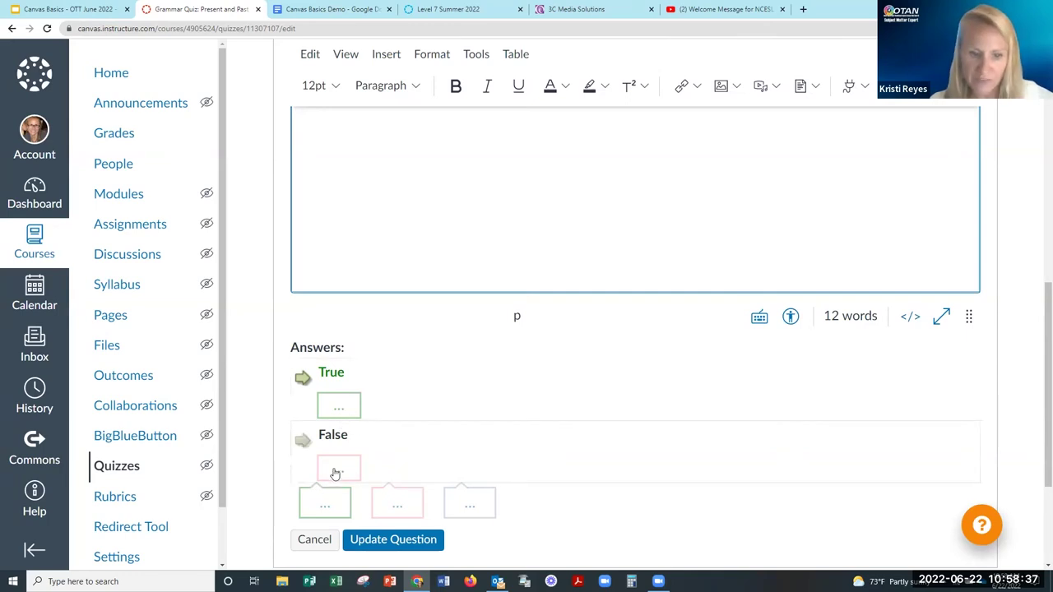
scroll(538, 449, "down", 1)
scroll(538, 449, "down", 2)
left_click(393, 374)
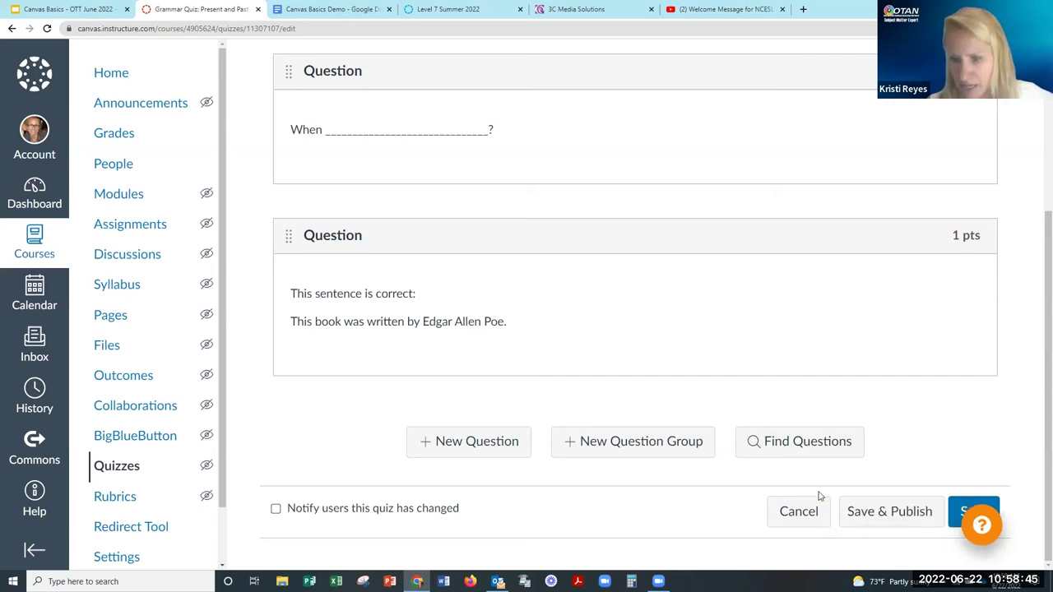
scroll(991, 462, "up", 1)
scroll(991, 461, "down", 1)
scroll(991, 462, "up", 2)
scroll(987, 510, "down", 1)
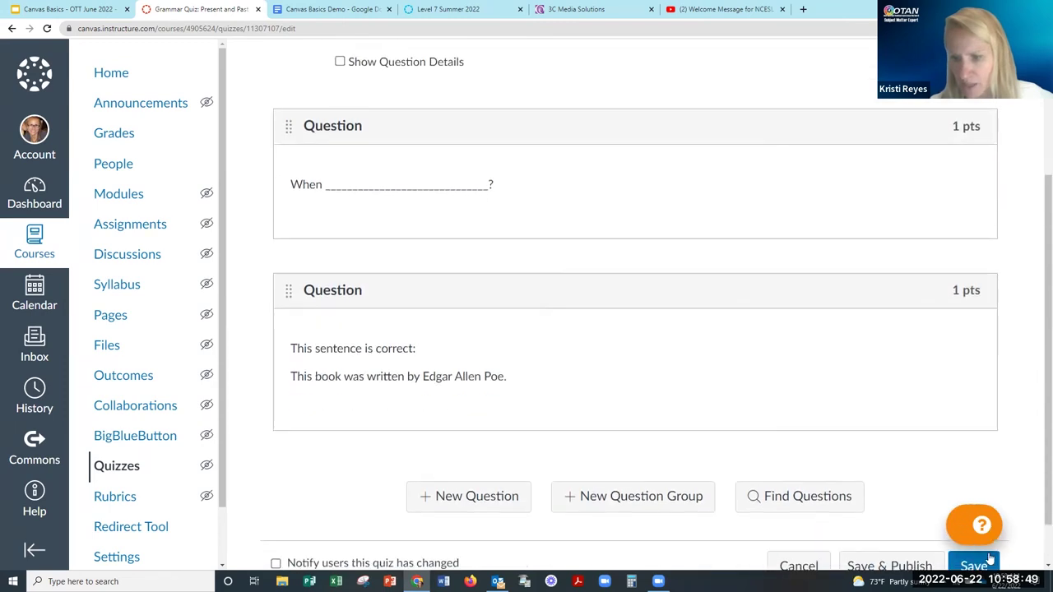
left_click(975, 566)
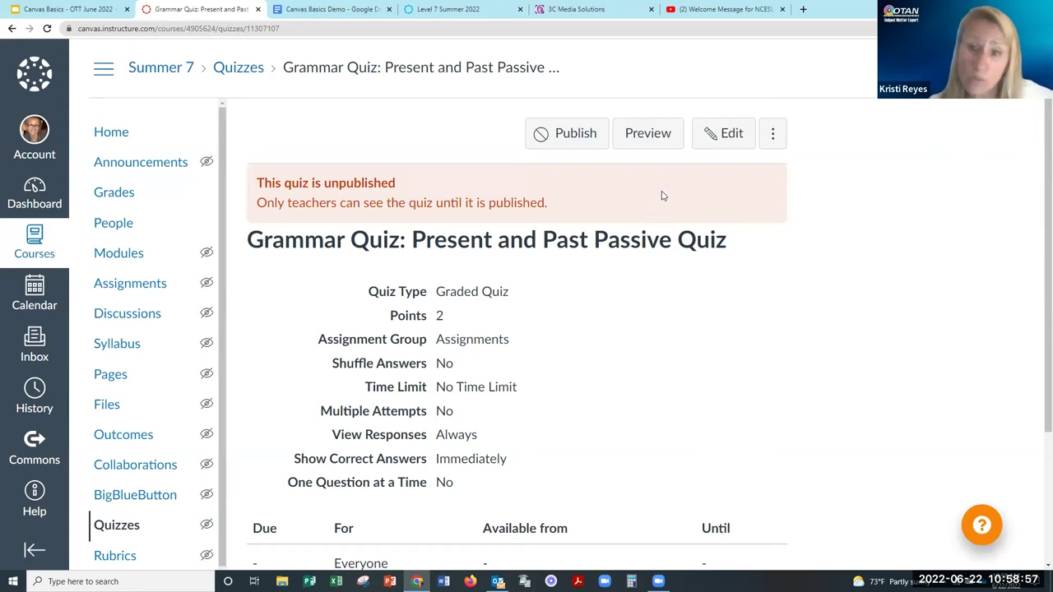
Reopen the quiz's questions for editing, set the multiple-choice question to 2 points and update it.
left_click(726, 144)
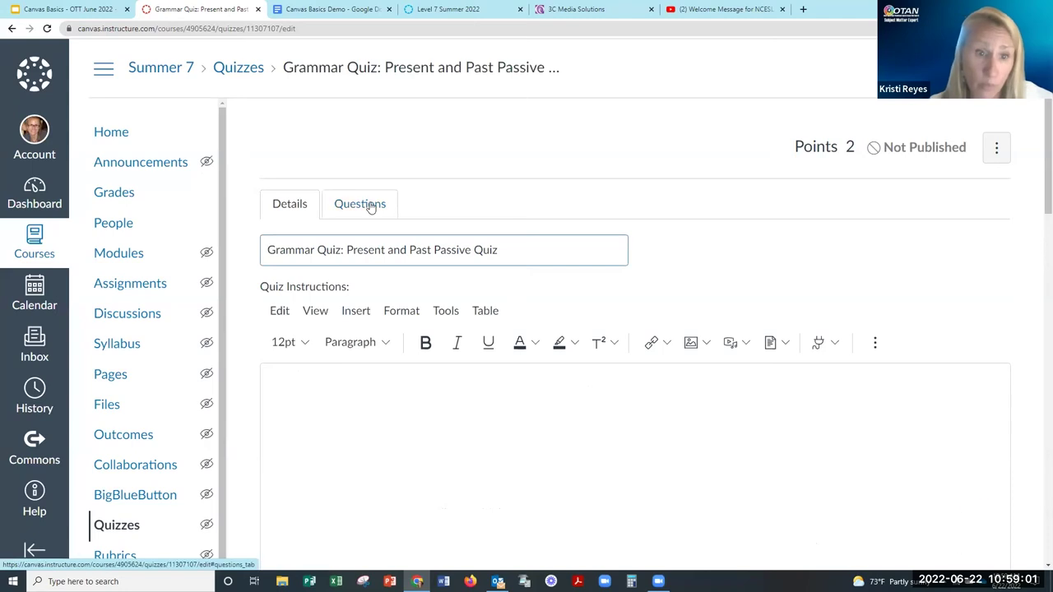
left_click(366, 206)
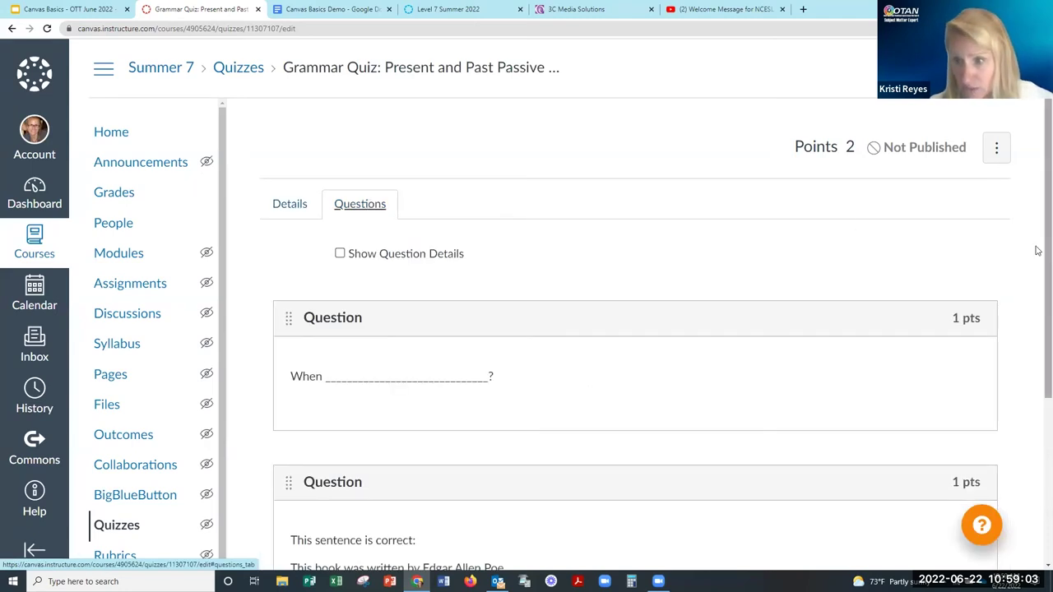
mouse_move(965, 353)
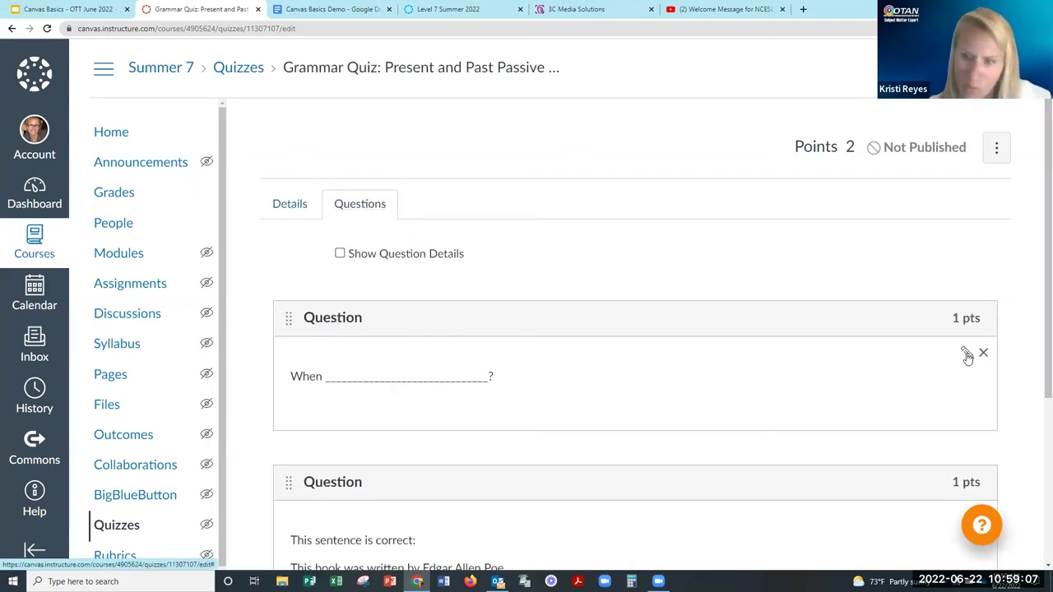
left_click(967, 354)
double_click(950, 329)
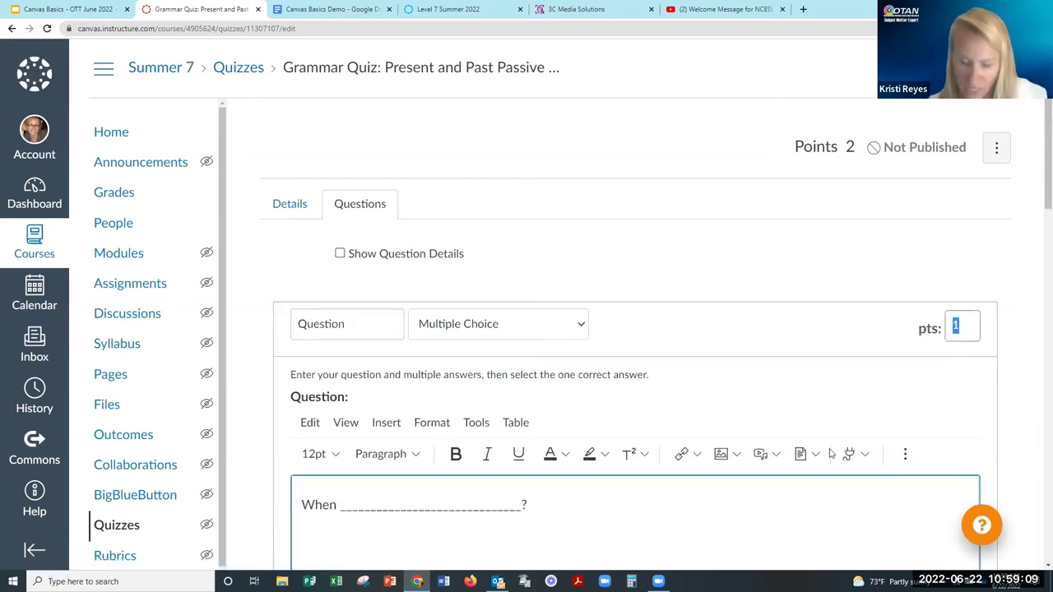
type("2")
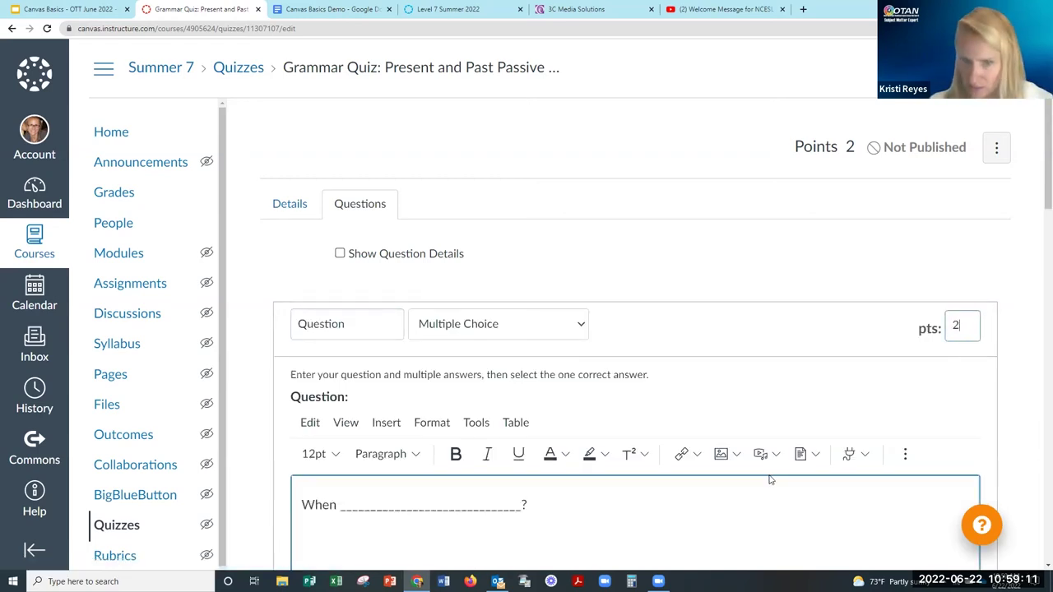
scroll(770, 479, "down", 5)
scroll(748, 486, "down", 4)
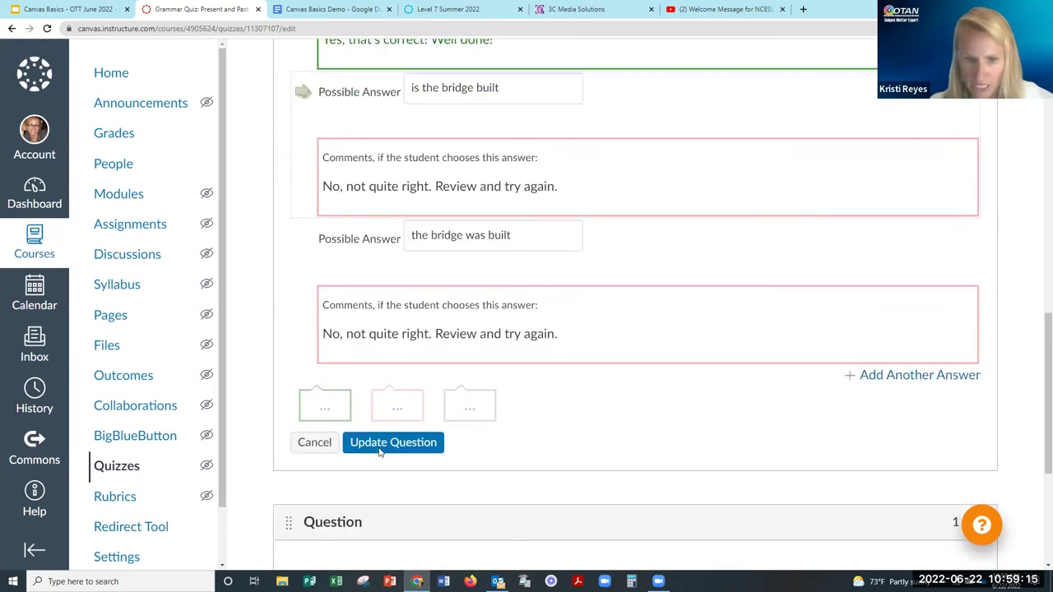
left_click(380, 444)
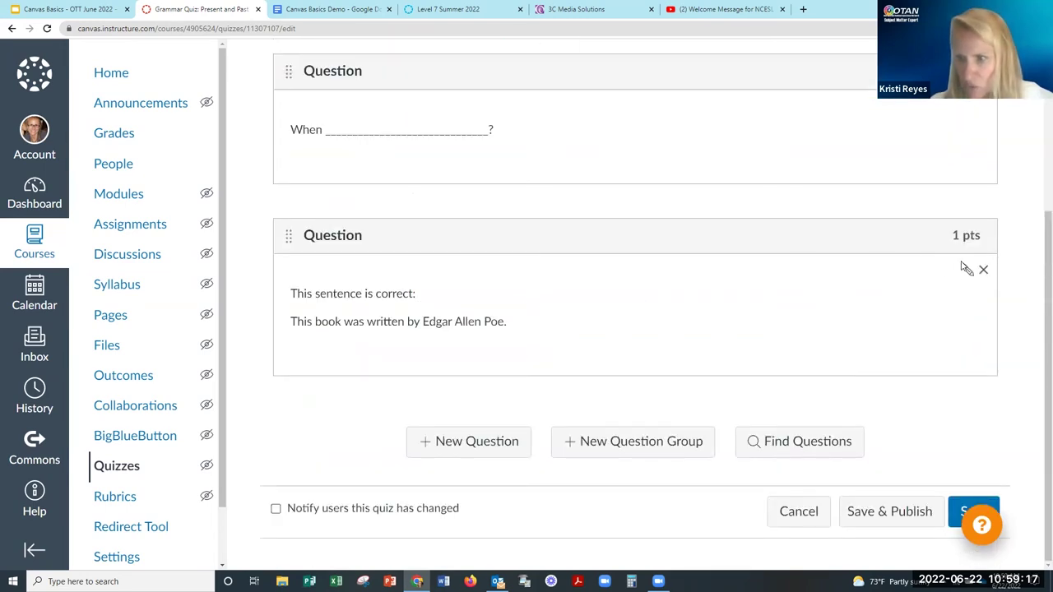
Set the true/false question to .5 points, update it and save the quiz.
left_click(966, 270)
left_click(924, 248)
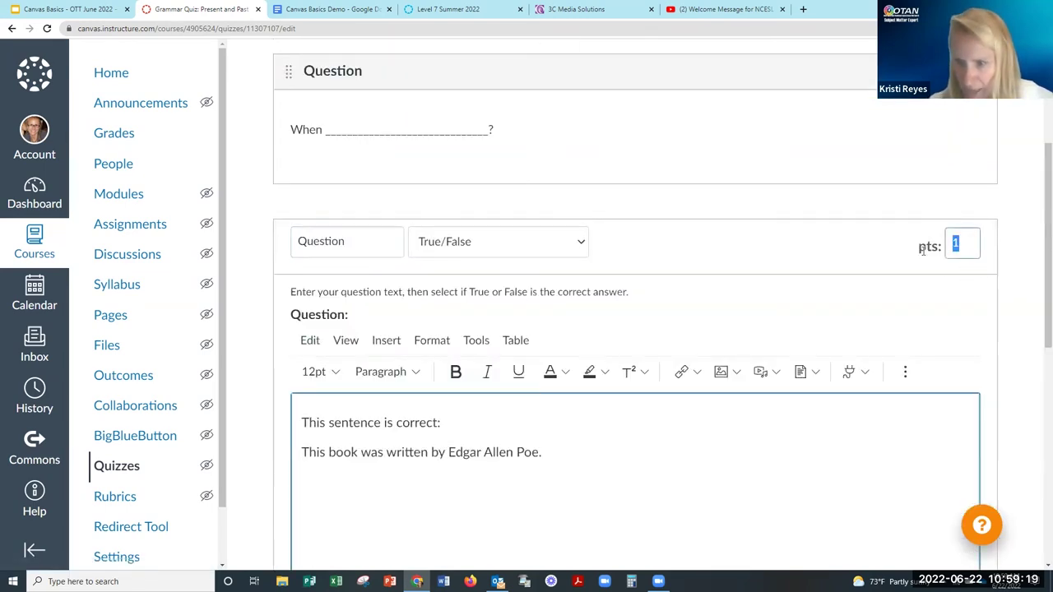
key("BackSpace")
type(".5")
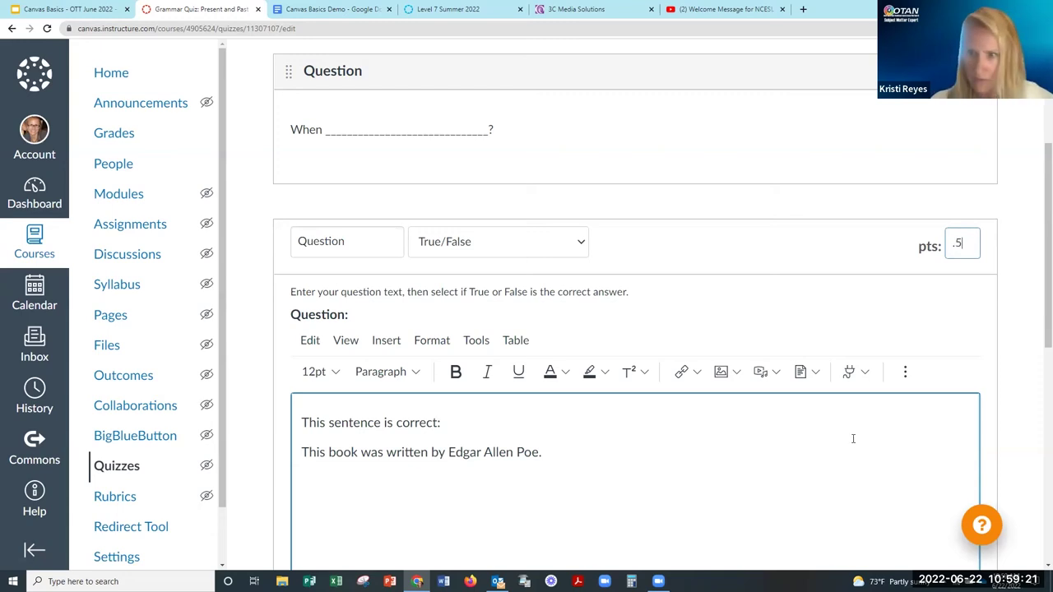
scroll(850, 437, "down", 4)
left_click(406, 416)
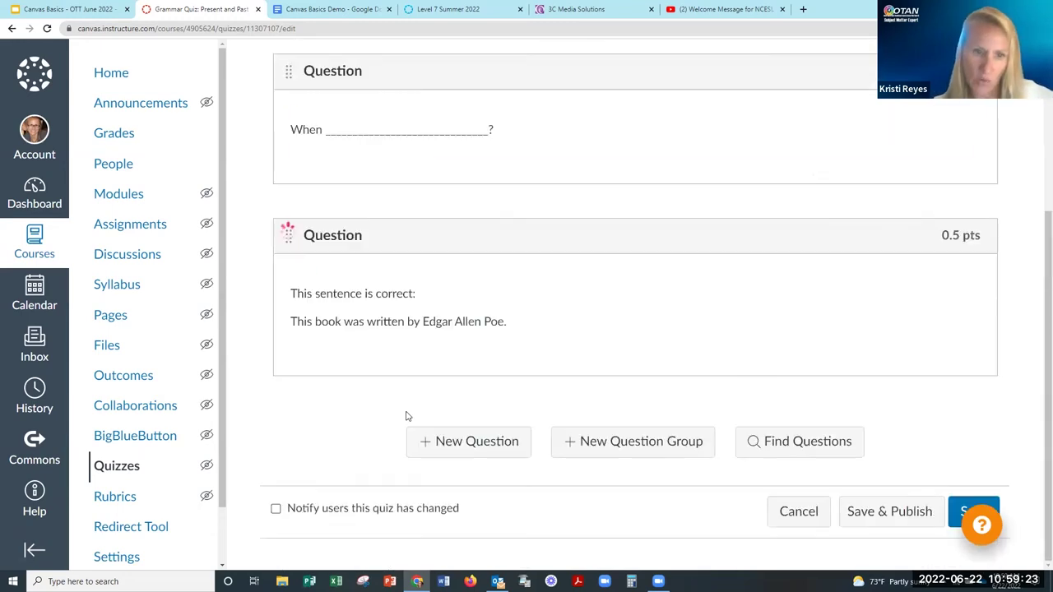
left_click(966, 510)
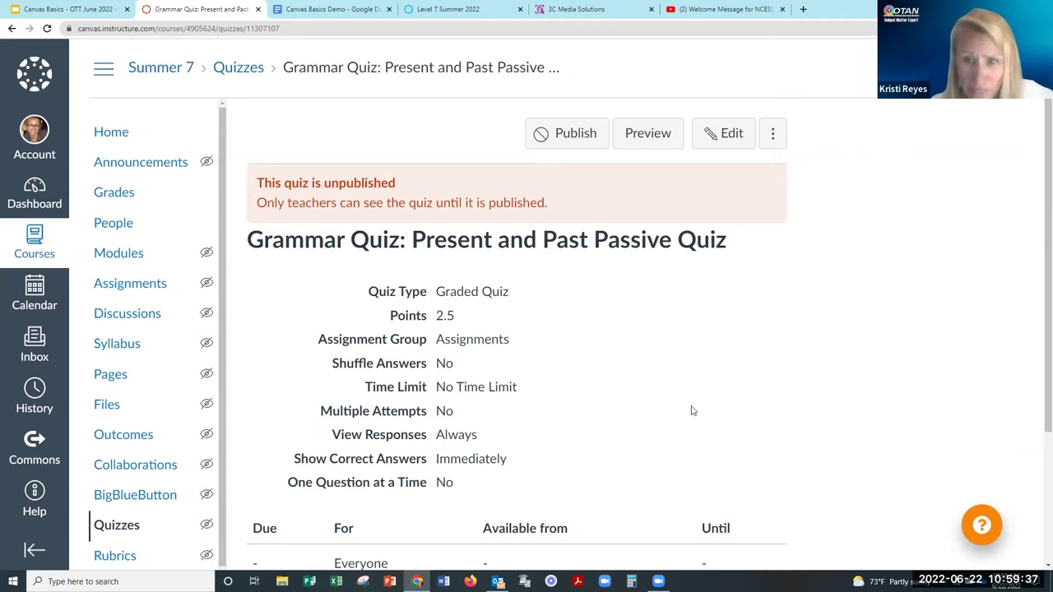
scroll(694, 409, "down", 1)
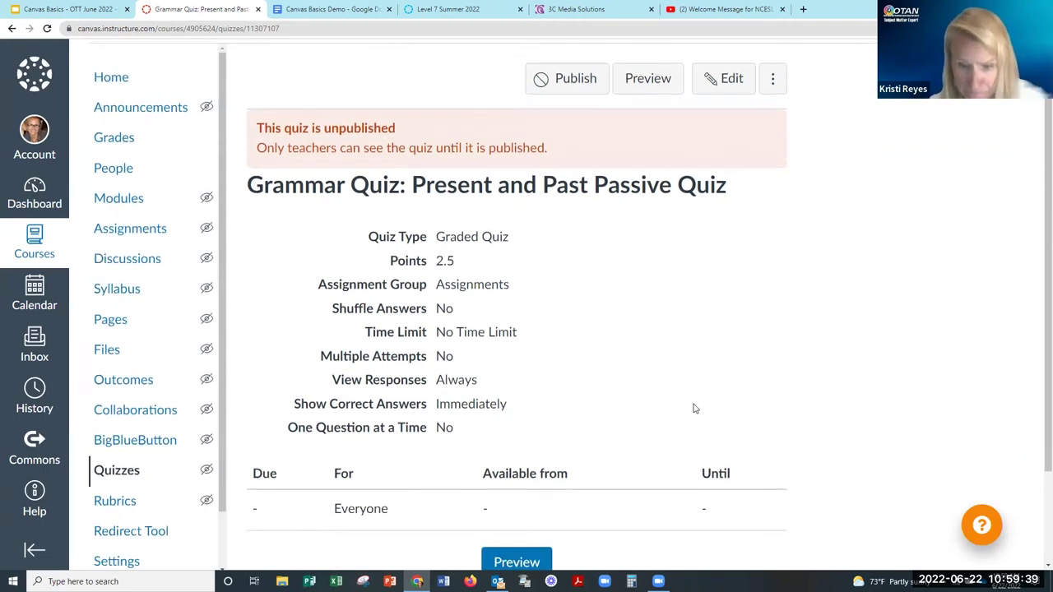
scroll(693, 409, "down", 1)
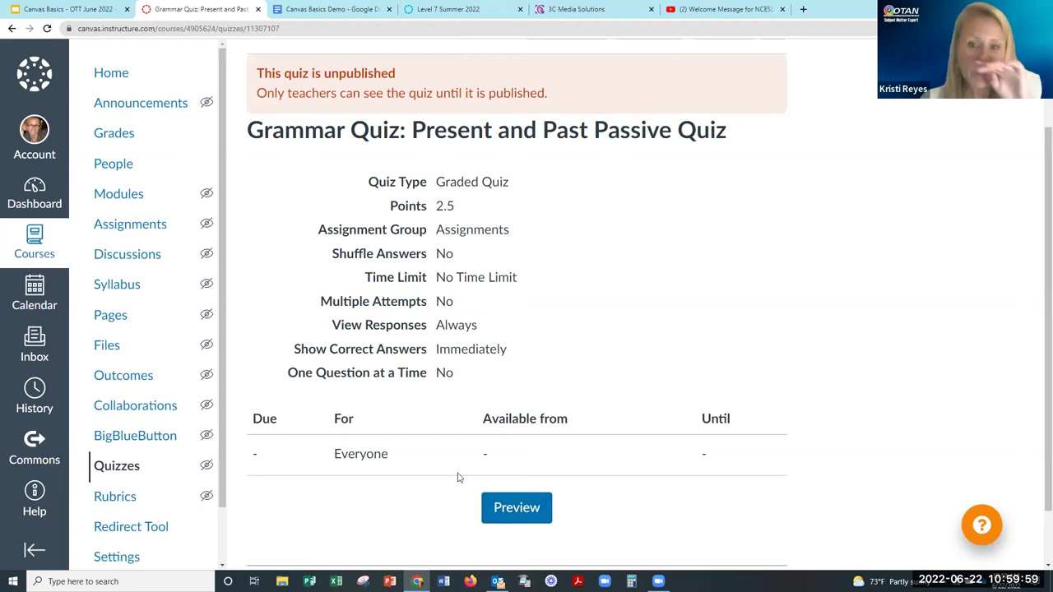
scroll(846, 287, "up", 2)
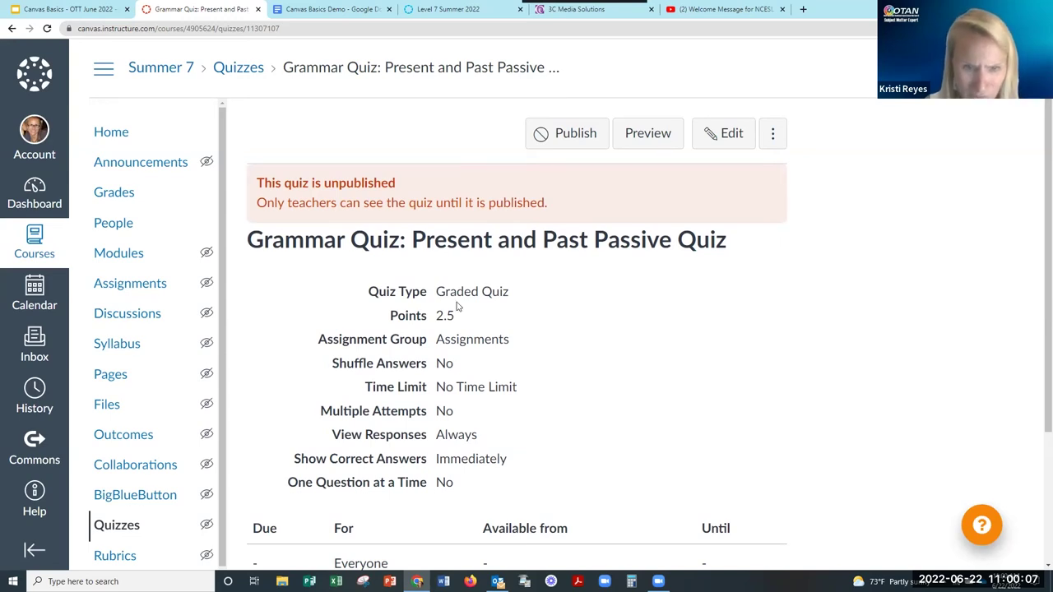
scroll(444, 288, "down", 1)
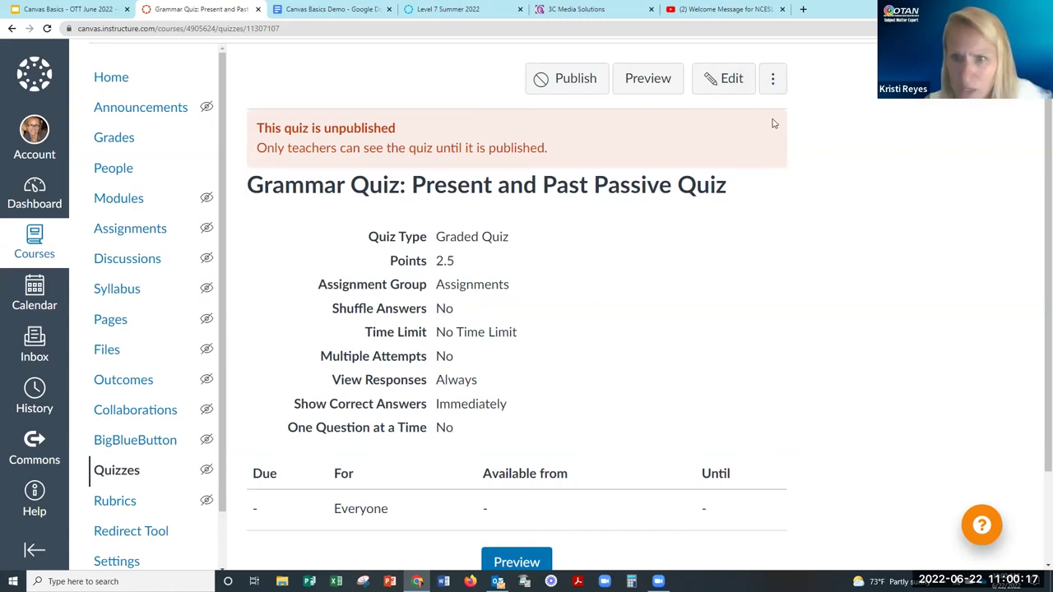
left_click(773, 80)
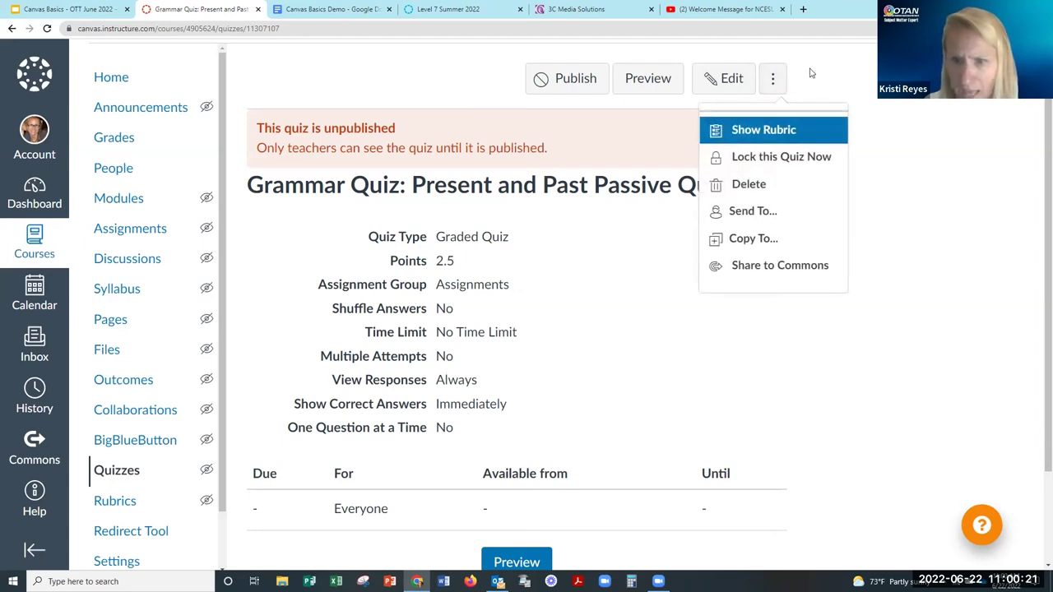
left_click(738, 76)
Reopen the quiz's details for editing, review the available quiz types and turn on Shuffle Answers.
left_click(738, 75)
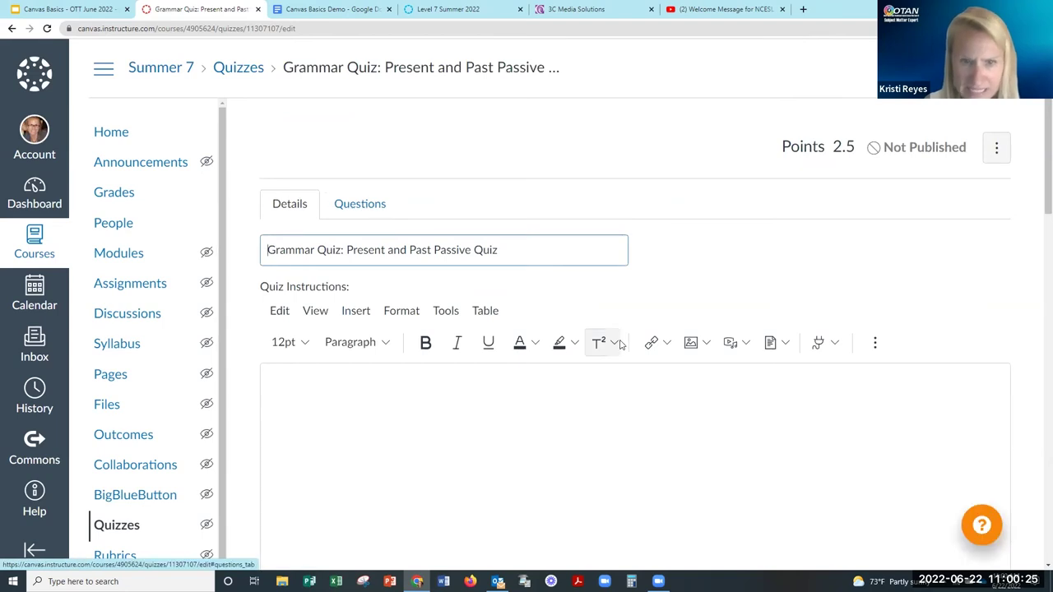
scroll(633, 400, "down", 7)
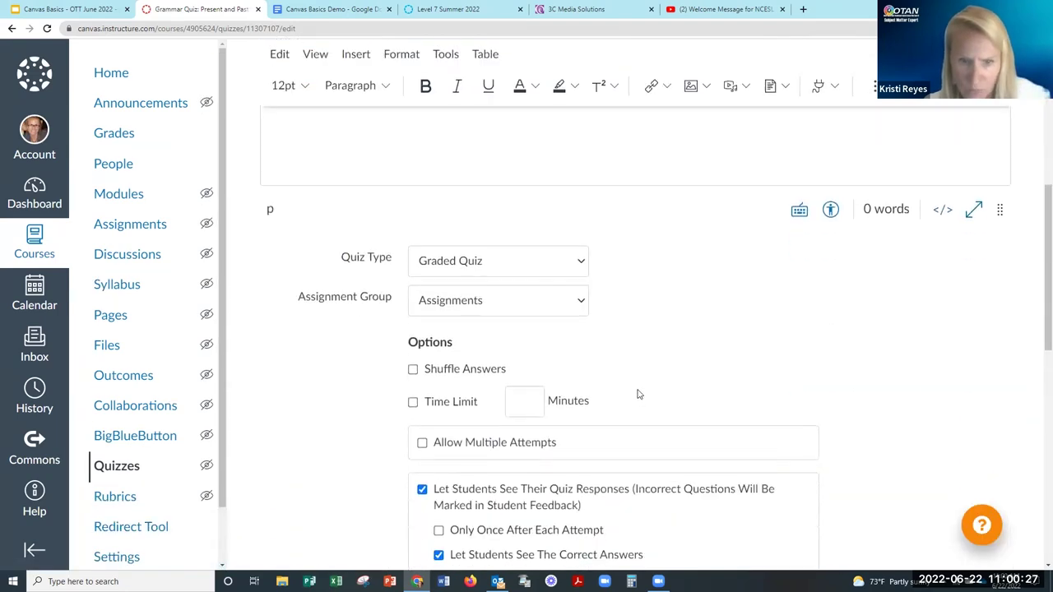
left_click(557, 160)
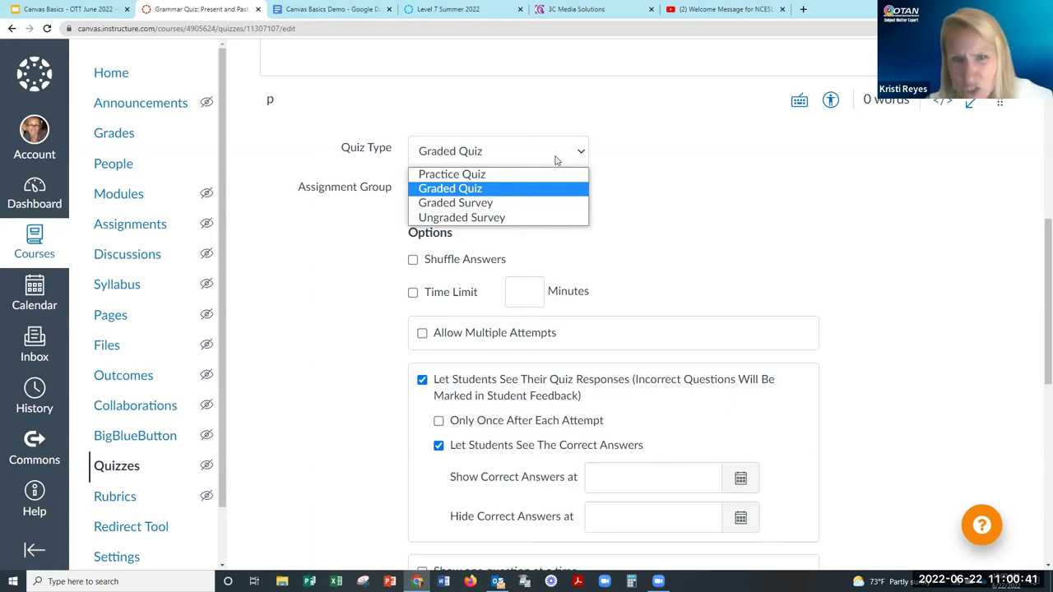
left_click(648, 135)
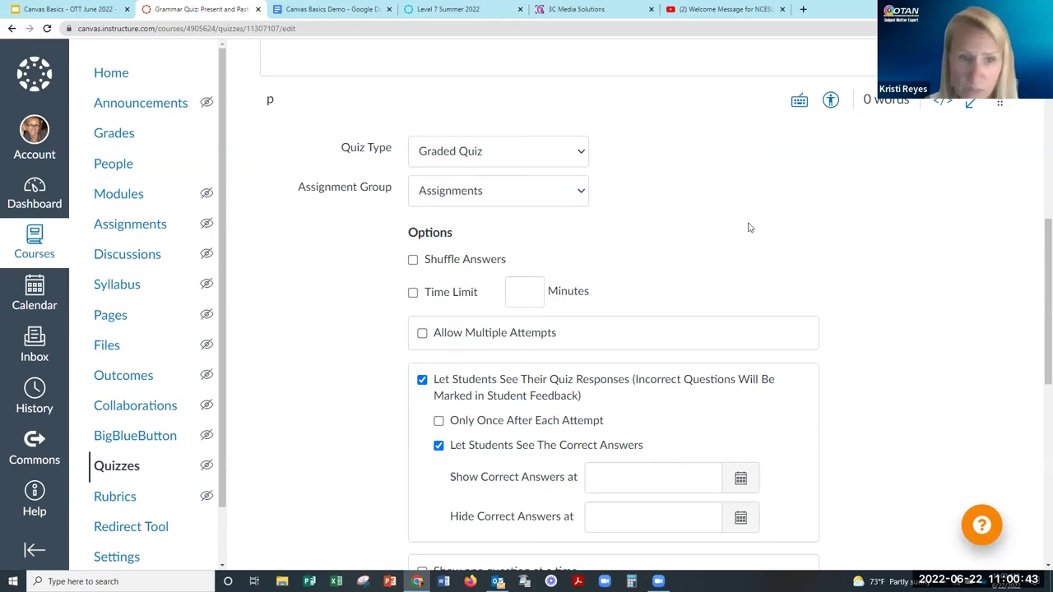
scroll(749, 228, "down", 1)
left_click(413, 205)
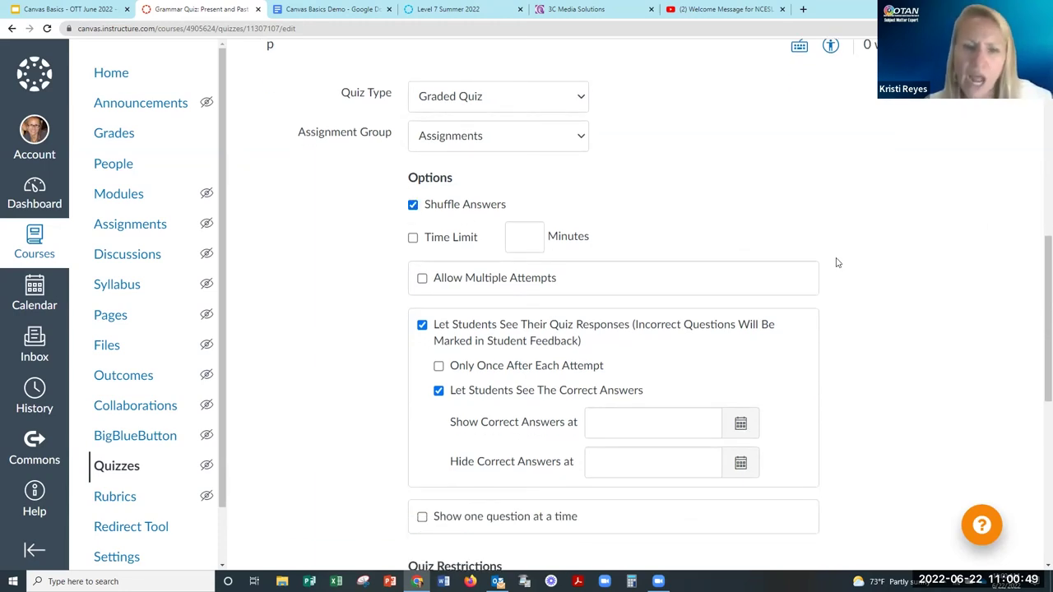
Allow multiple attempts on the quiz and keep the Highest score.
left_click(423, 280)
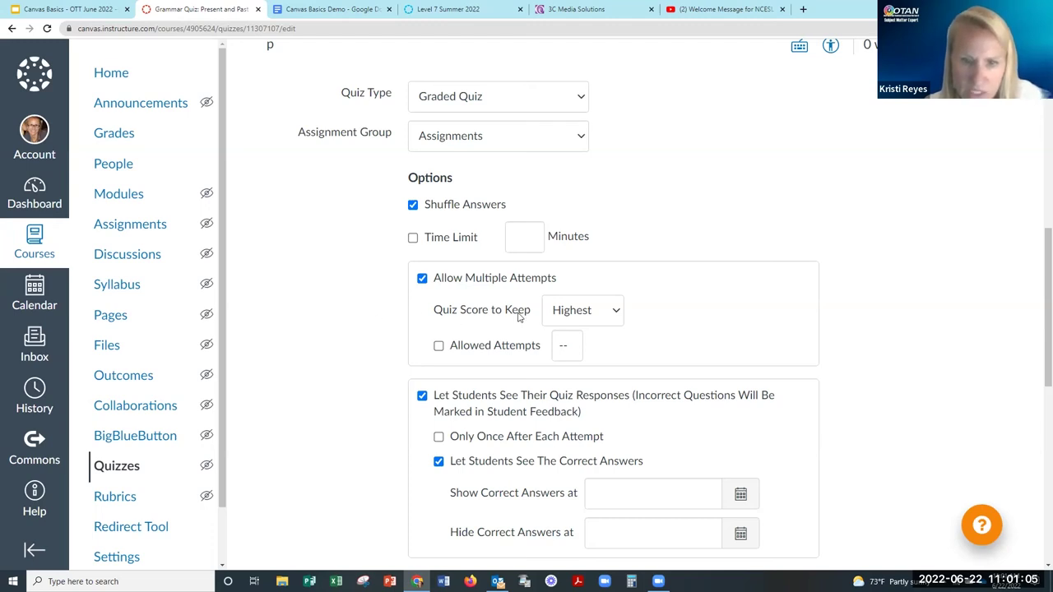
left_click(593, 318)
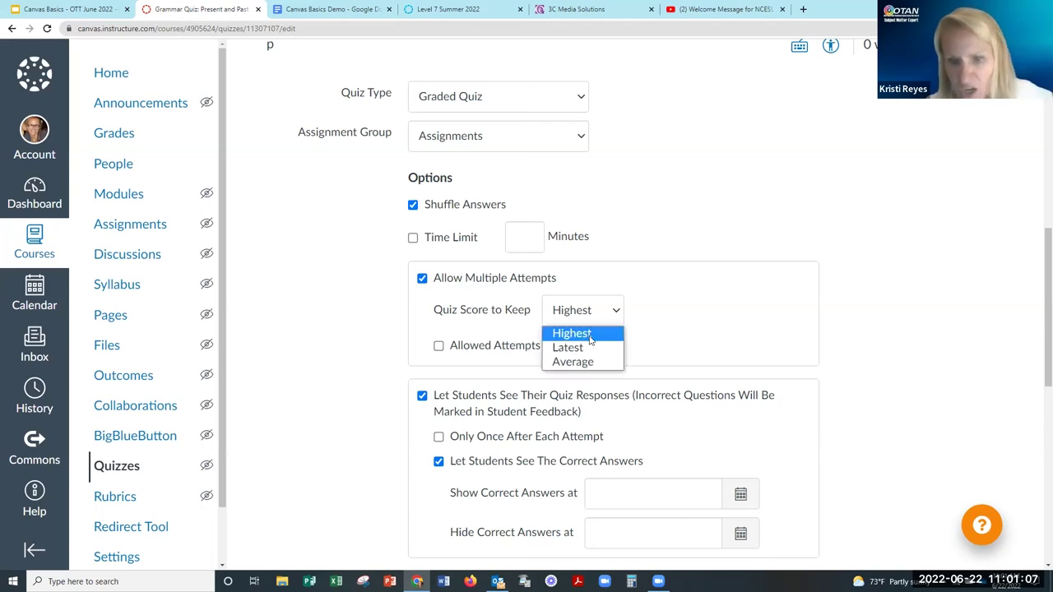
left_click(590, 336)
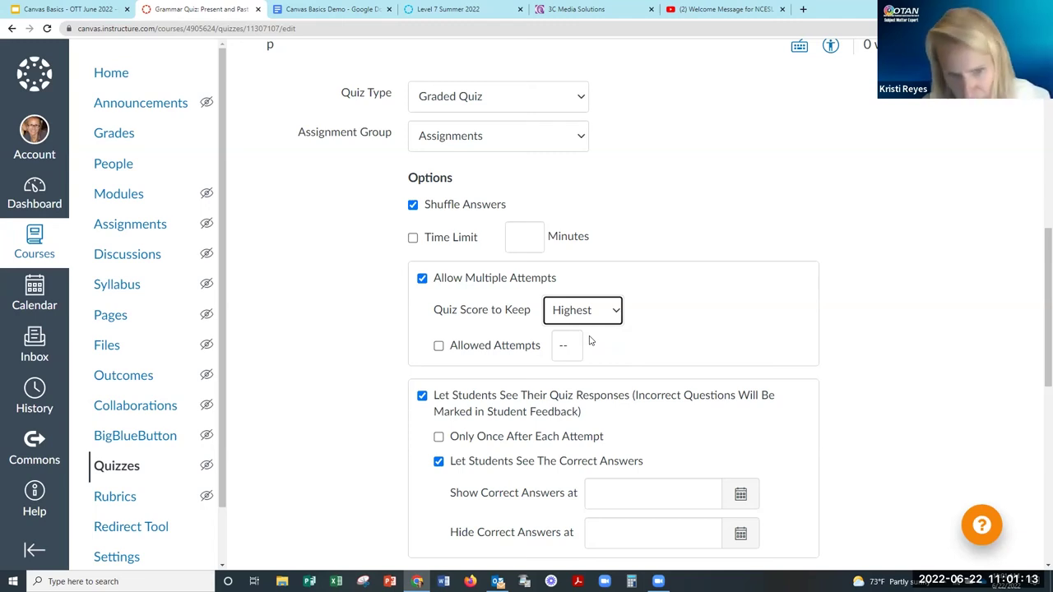
Set the quiz's due date for everyone to Jun 30, 2022, 11:59 AM and save the quiz.
scroll(590, 340, "down", 1)
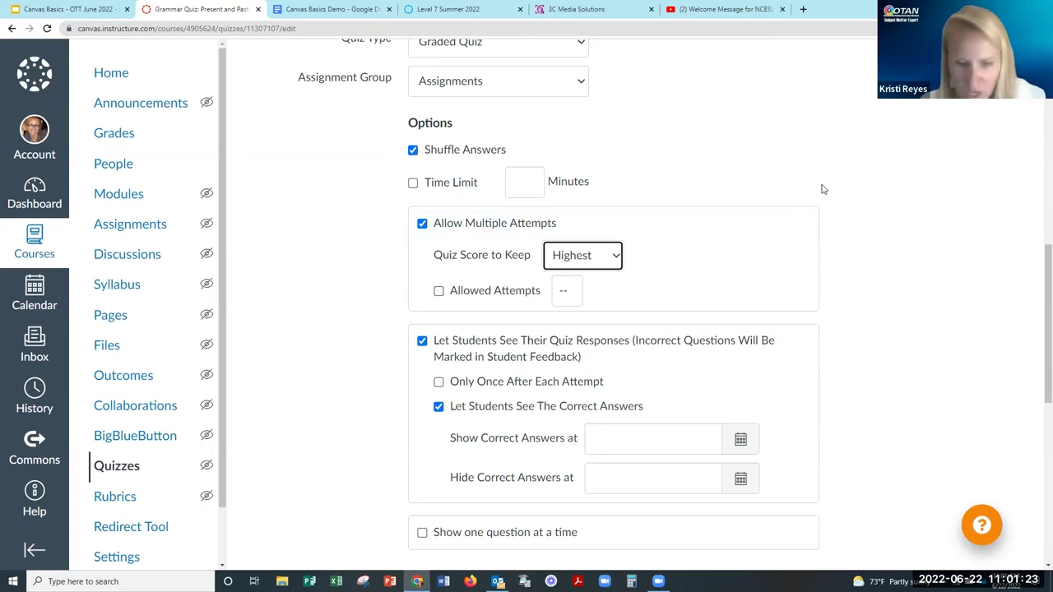
scroll(820, 189, "down", 3)
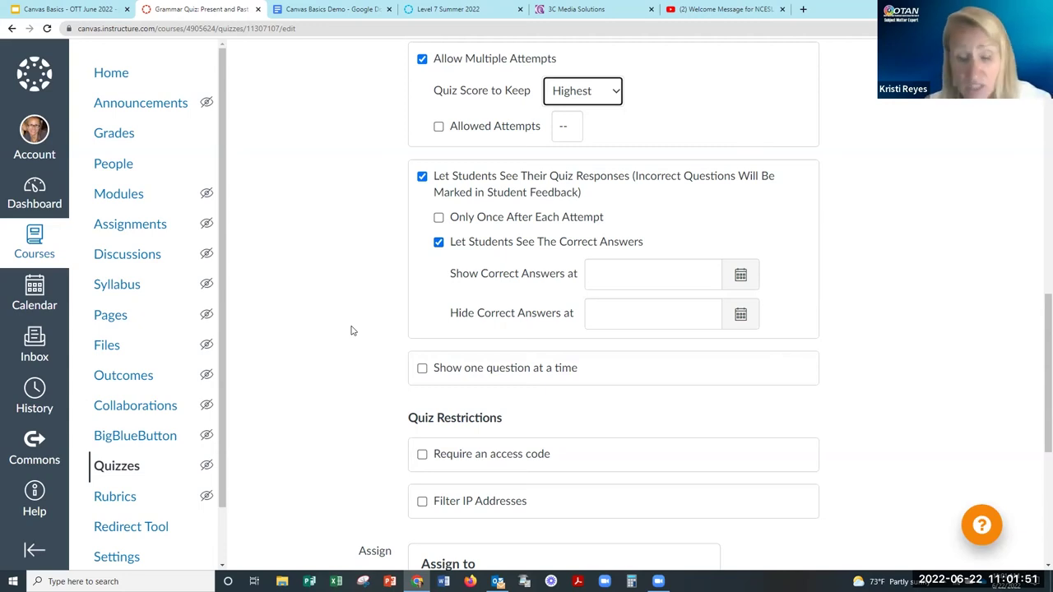
scroll(351, 331, "down", 4)
scroll(351, 331, "down", 1)
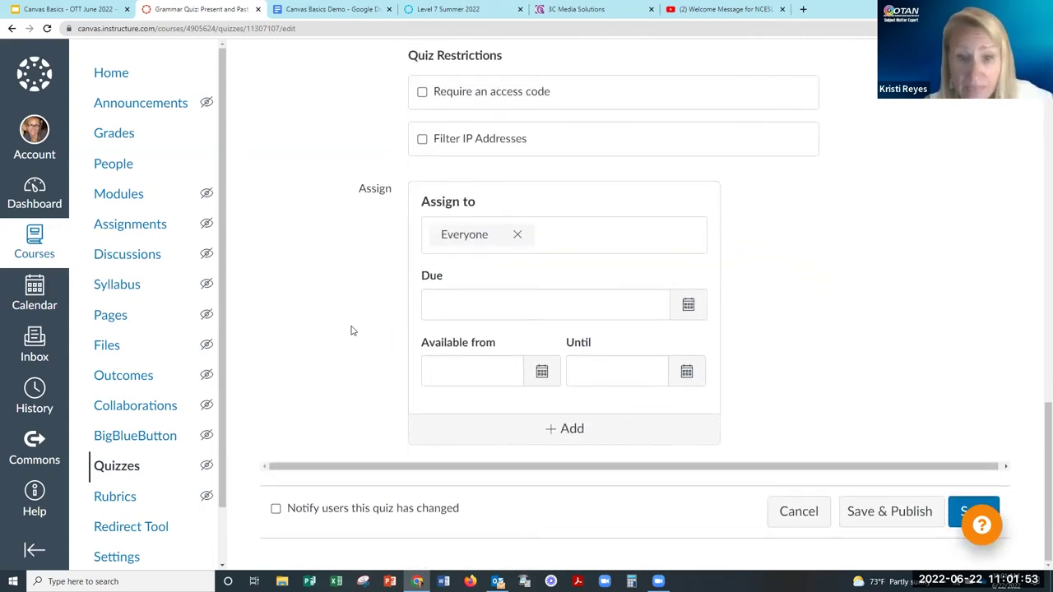
left_click(688, 307)
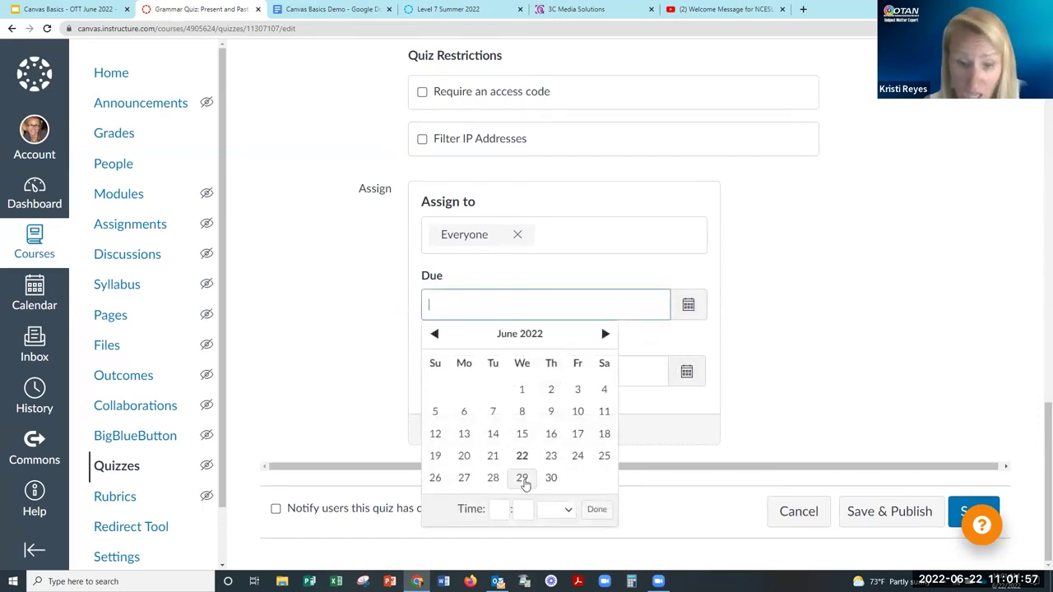
left_click(551, 478)
left_click(603, 511)
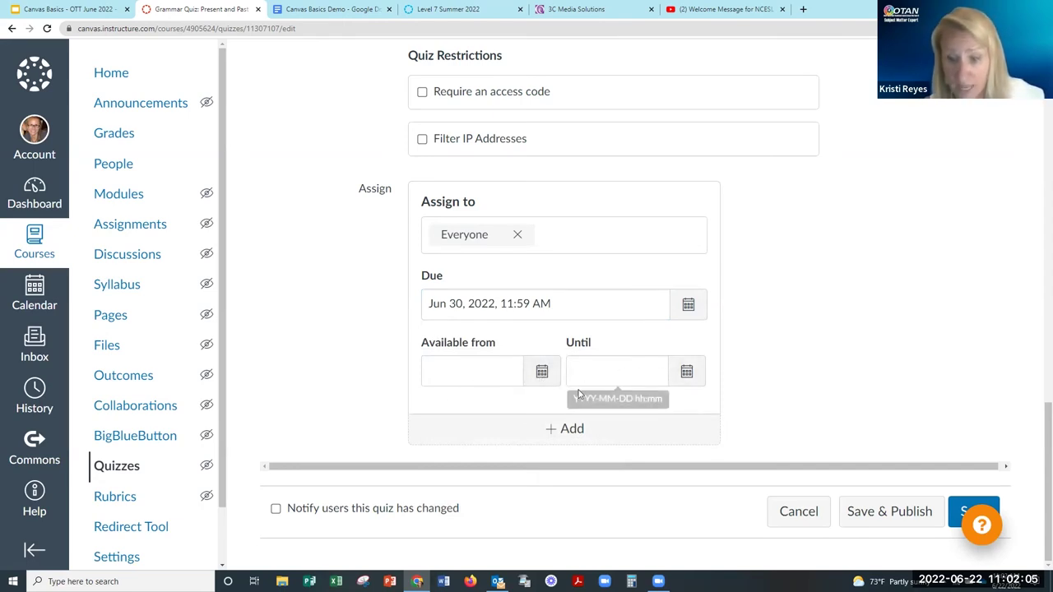
left_click(952, 508)
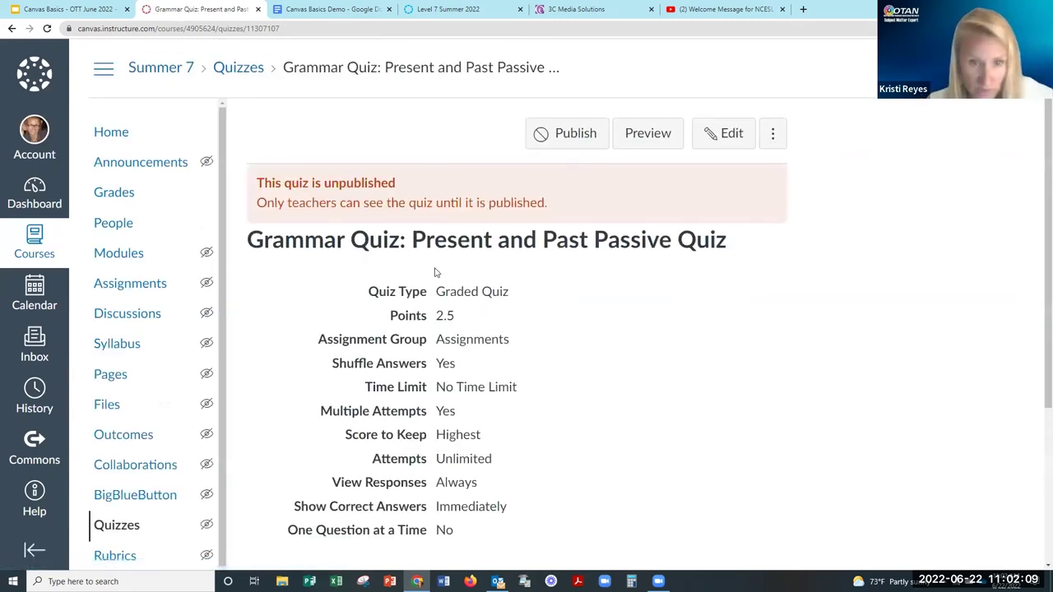
Return to the course modules and start creating a new assignment item in the Week 1: Geography module.
left_click(133, 254)
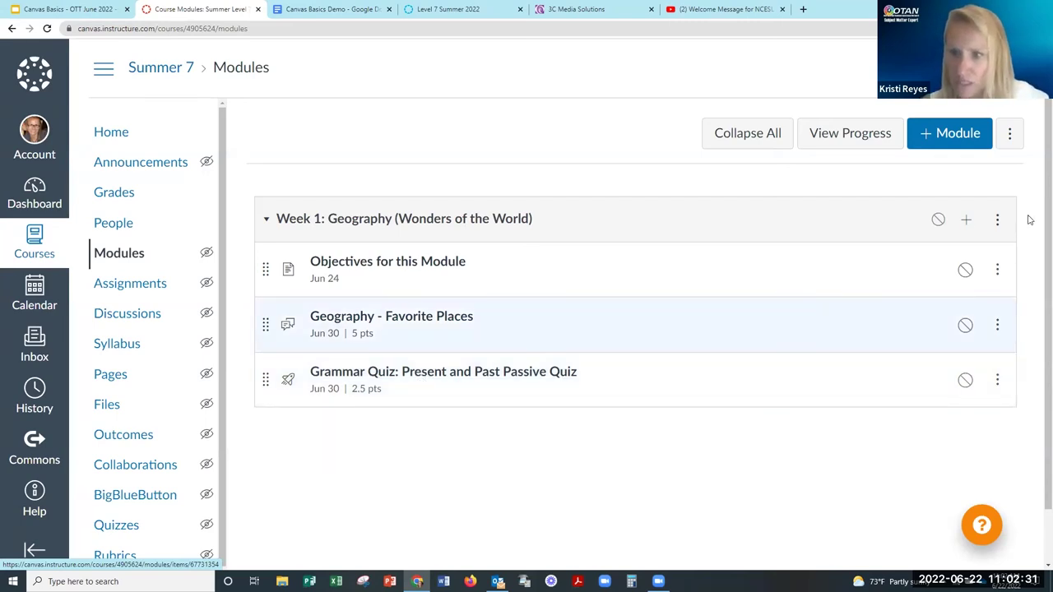
left_click(966, 219)
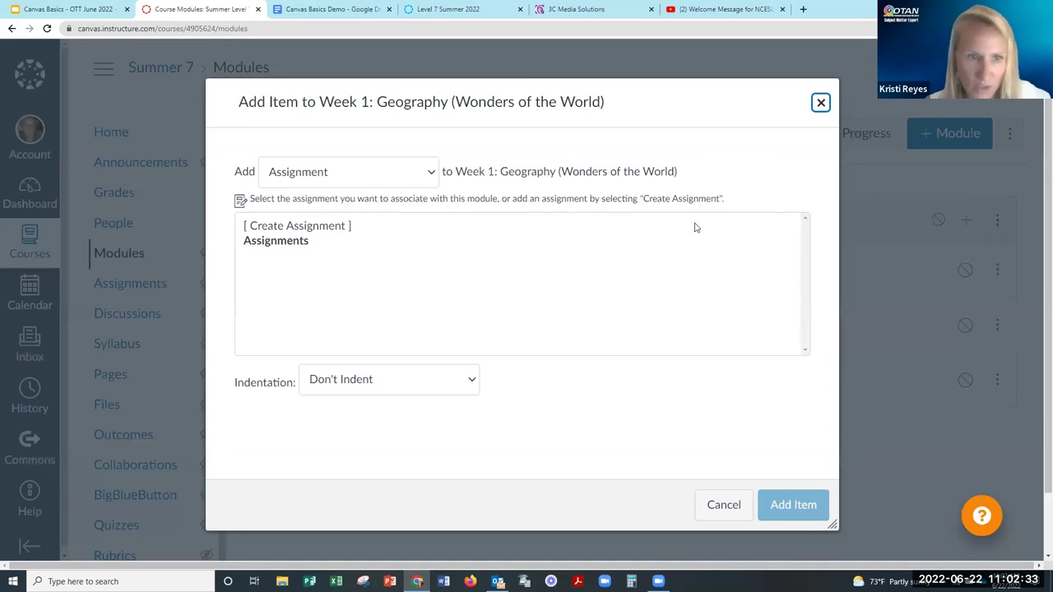
left_click(343, 182)
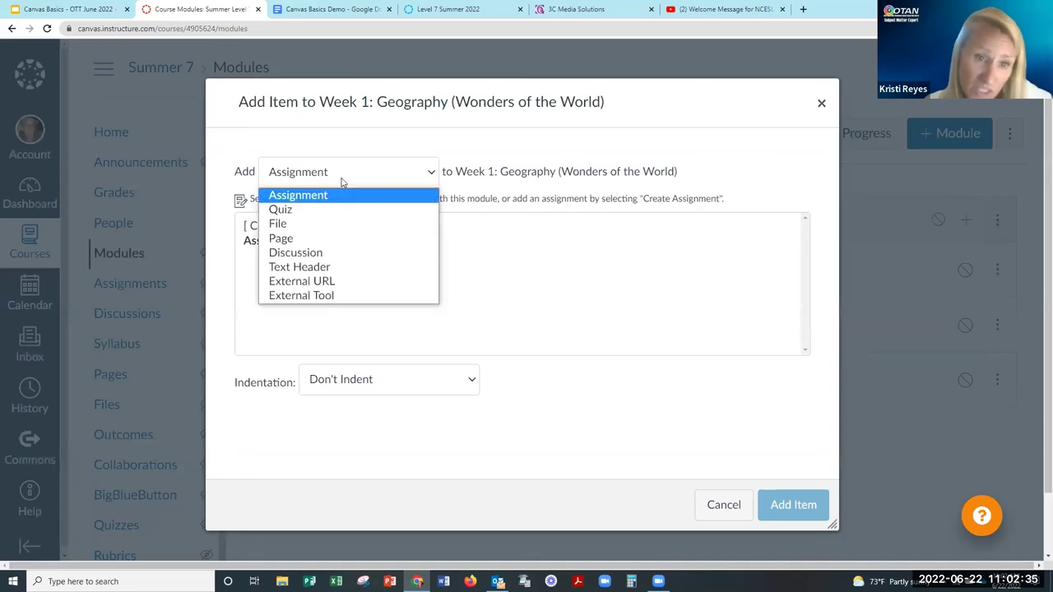
left_click(341, 171)
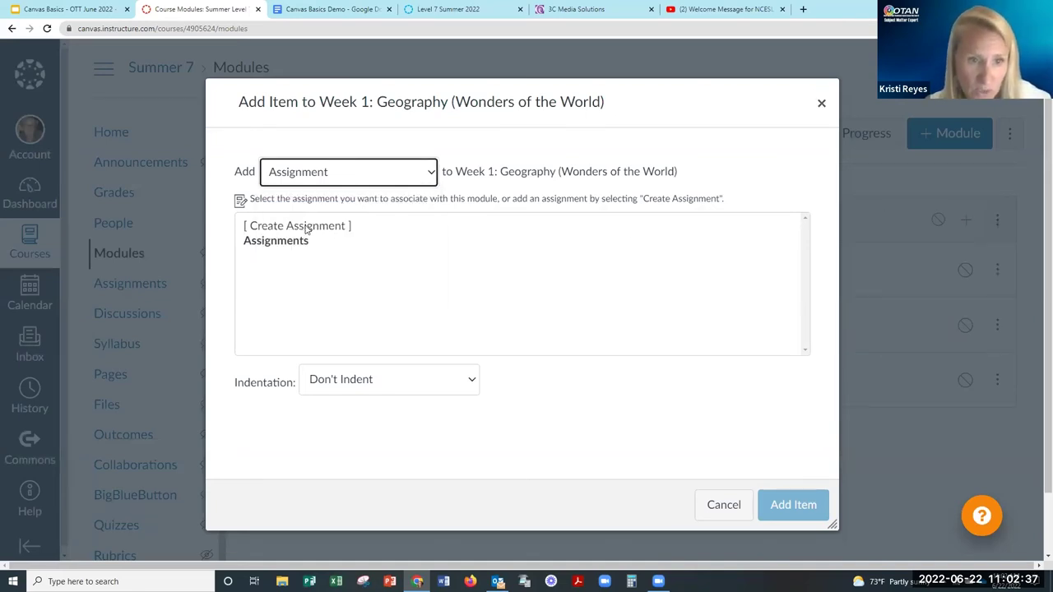
left_click(309, 226)
left_click(383, 383)
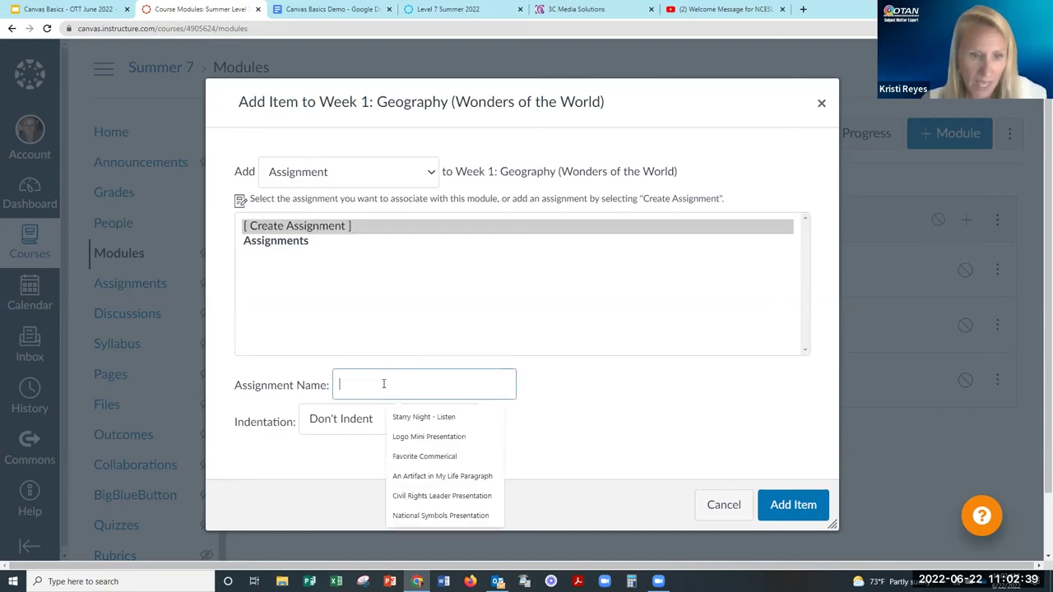
Switch to the Canvas Basics Demo Google Doc and copy the sample assignment's title, "Wonder of the World Presentation".
left_click(332, 10)
scroll(422, 455, "down", 3)
scroll(422, 455, "down", 12)
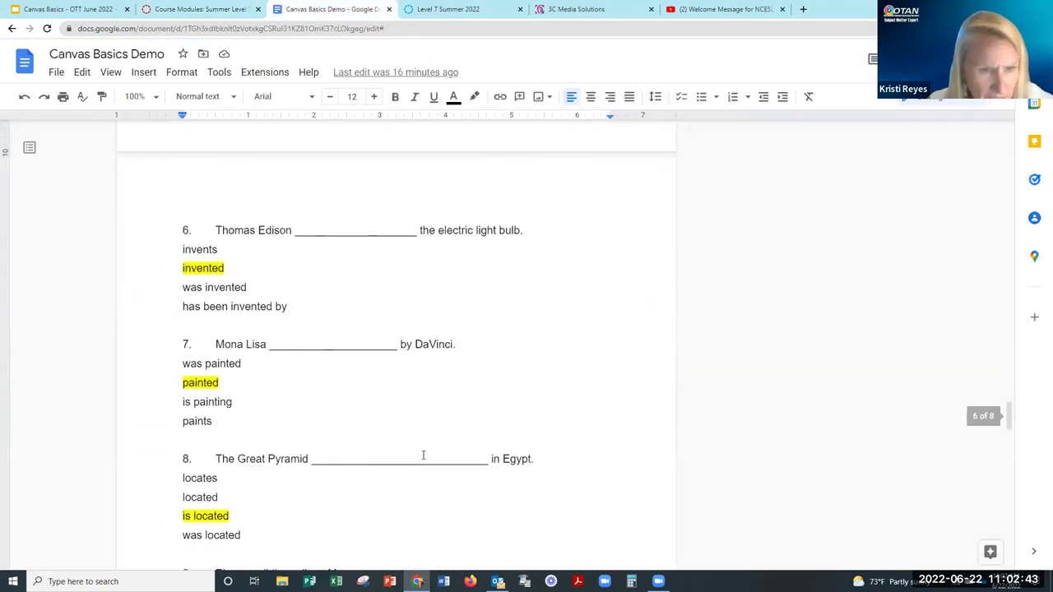
scroll(424, 448, "down", 3)
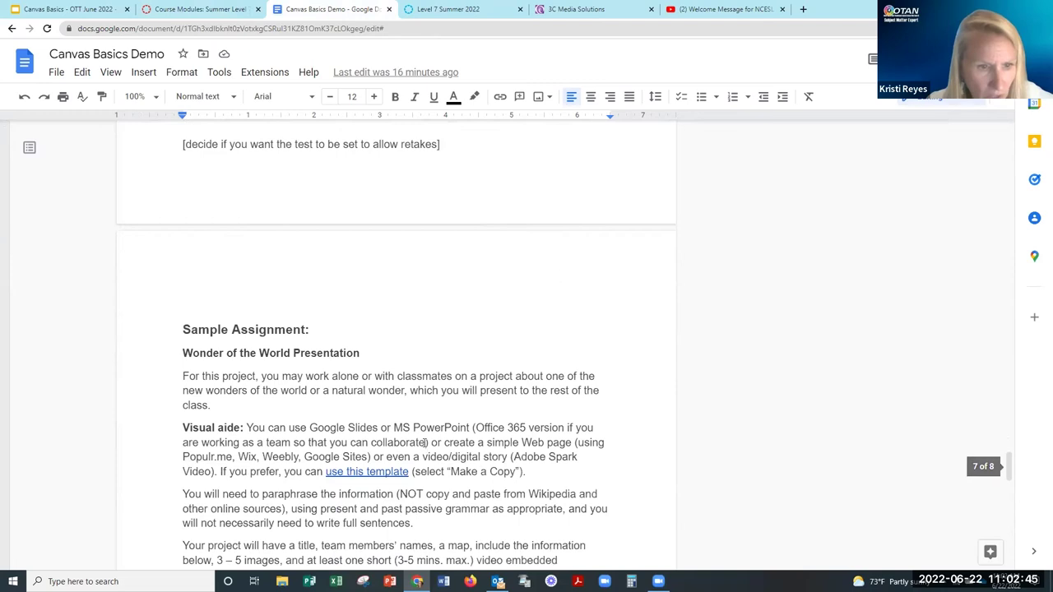
left_click_drag(231, 301, 169, 303)
key("ctrl+c")
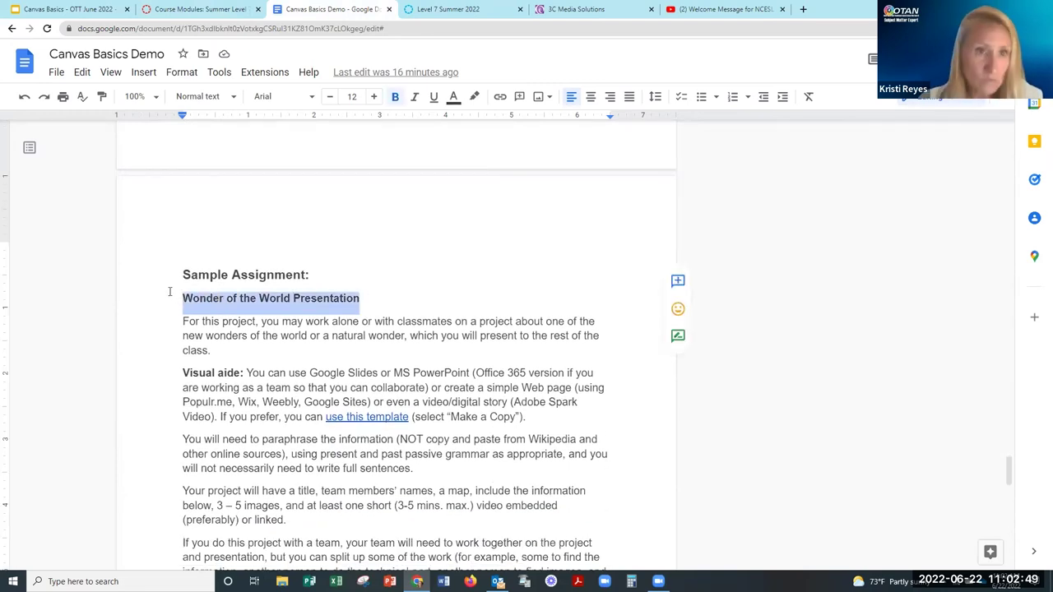
Back in Canvas, paste "Wonder of the World Presentation" as the assignment name and add the item to the module.
left_click(173, 9)
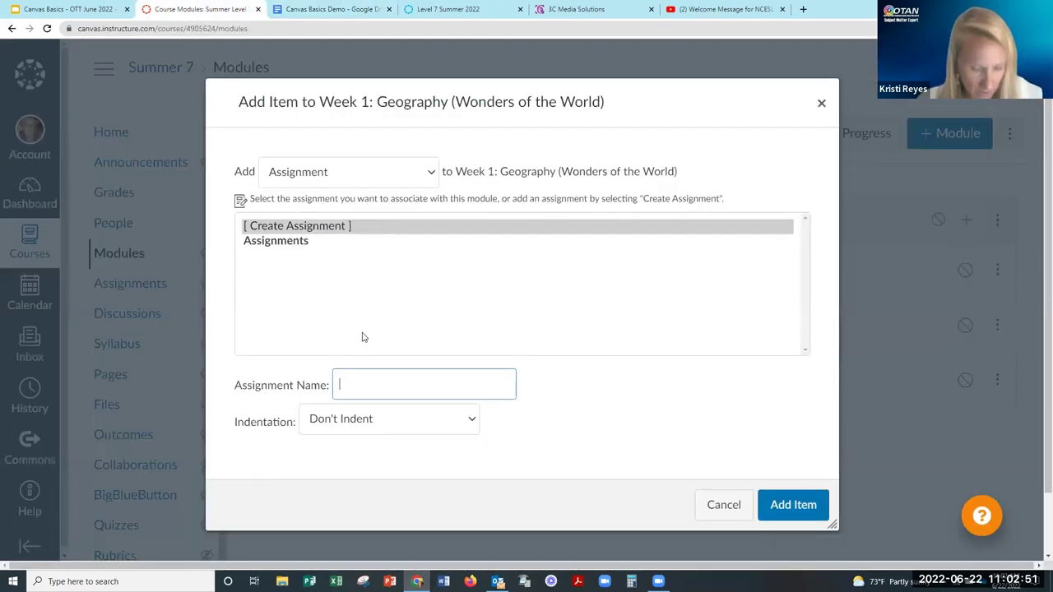
key("ctrl+v")
scroll(584, 321, "down", 1)
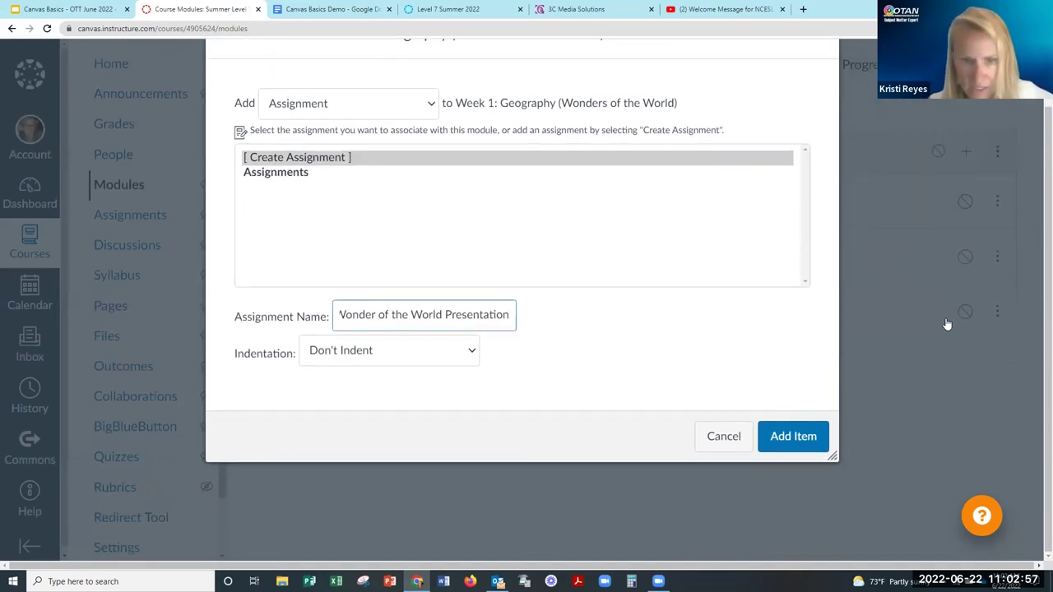
key("Return")
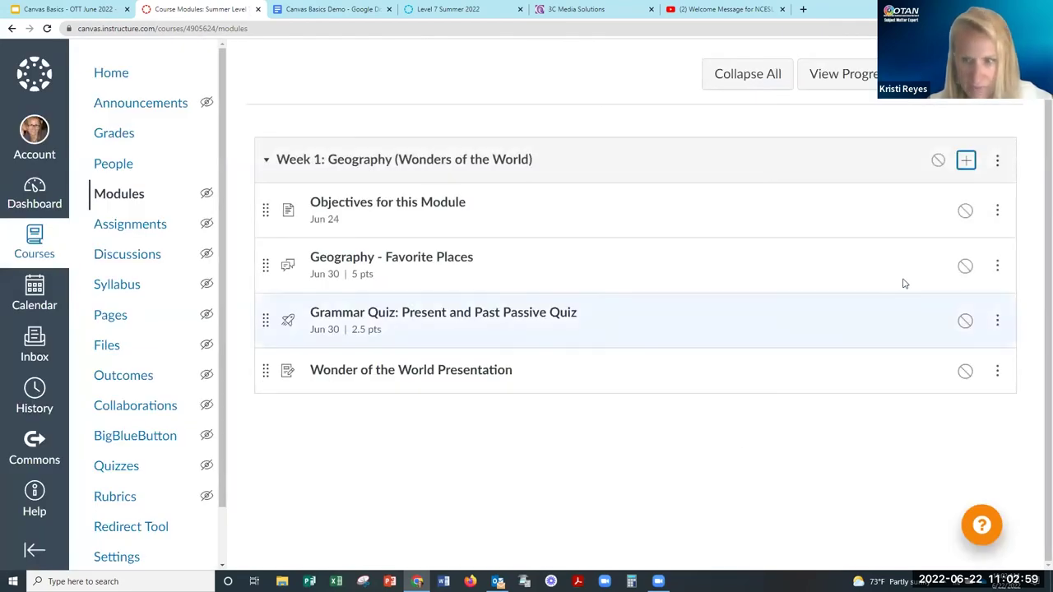
Open the Wonder of the World Presentation assignment for editing, and copy the full sample assignment text, including its title, from the Google Doc.
left_click(433, 380)
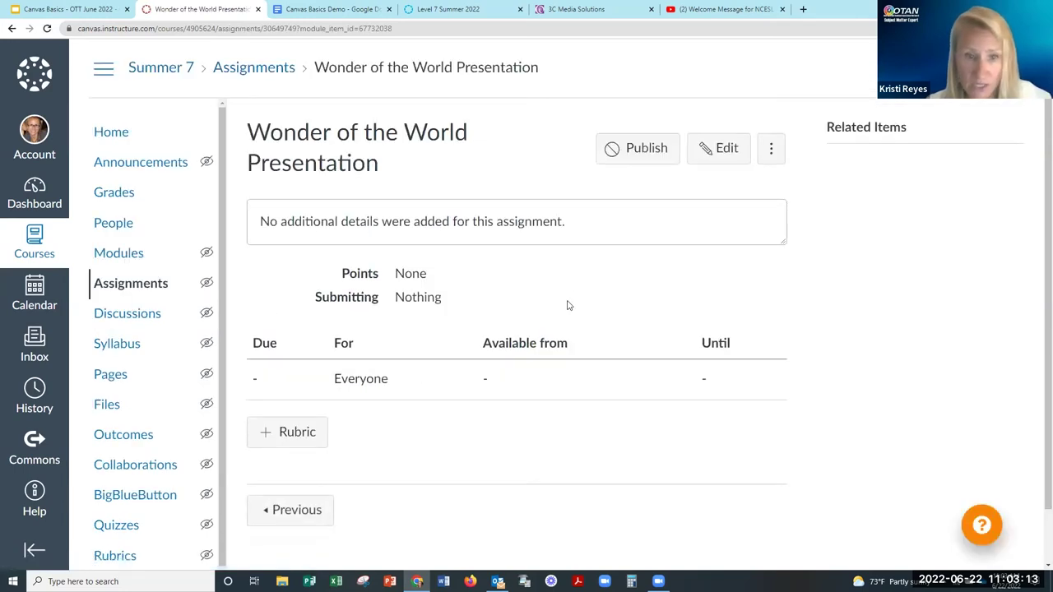
left_click(724, 154)
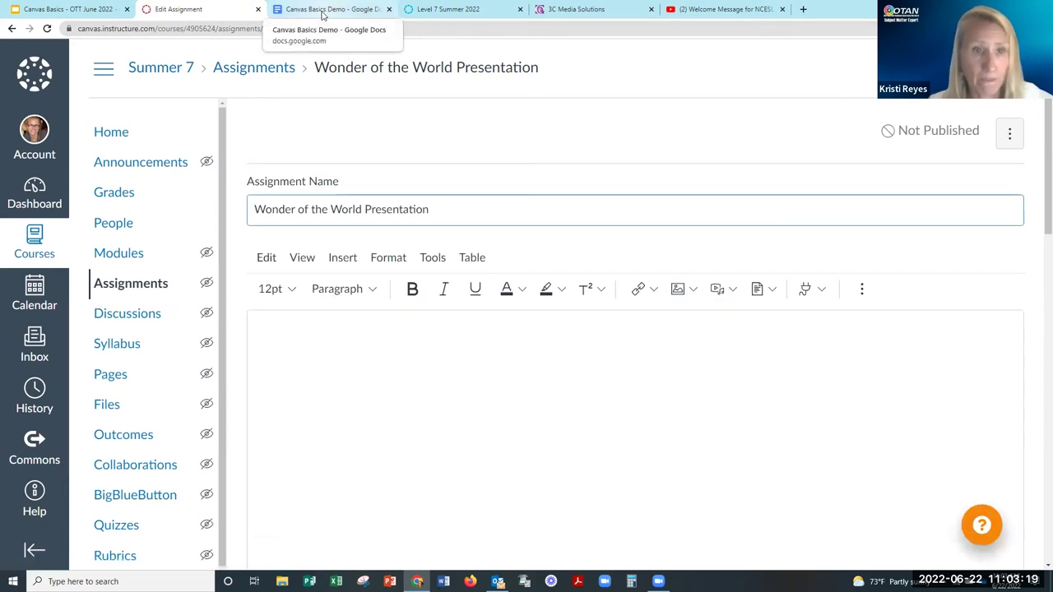
left_click(323, 10)
scroll(189, 231, "down", 1)
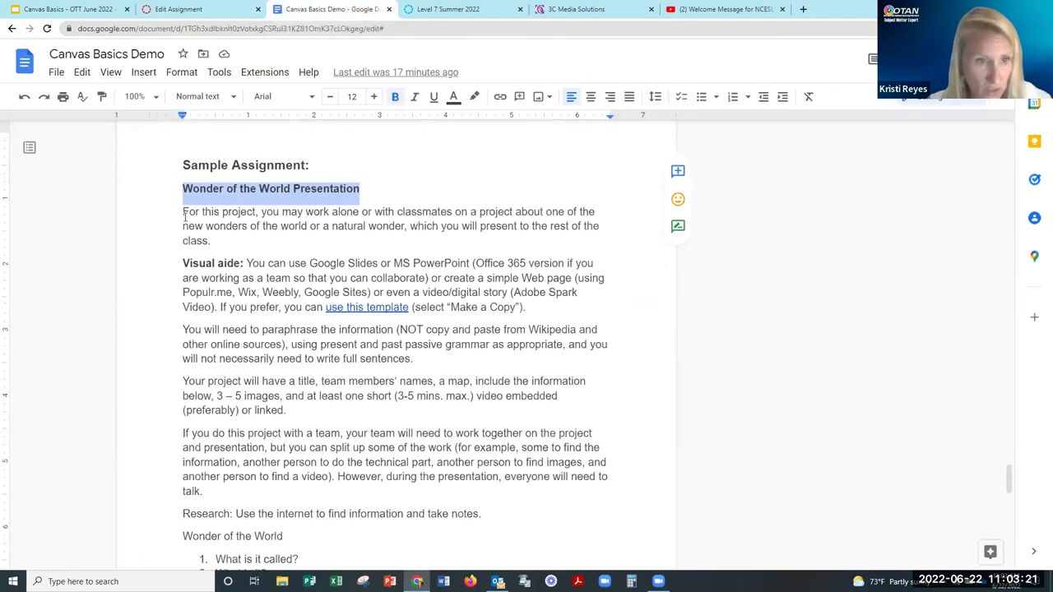
left_click(183, 212)
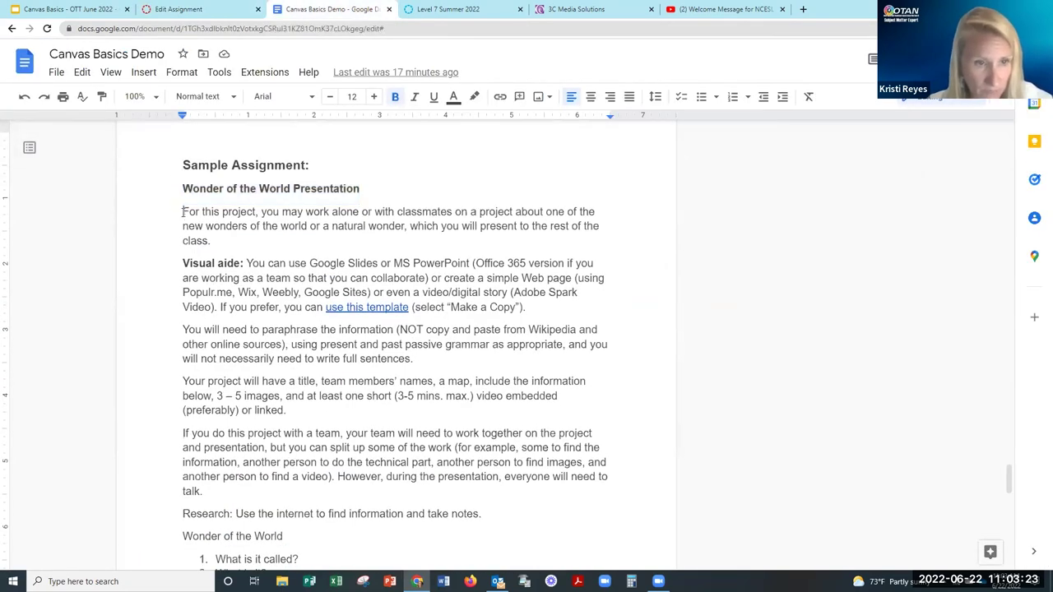
left_click_drag(182, 188, 301, 465)
left_click(357, 333)
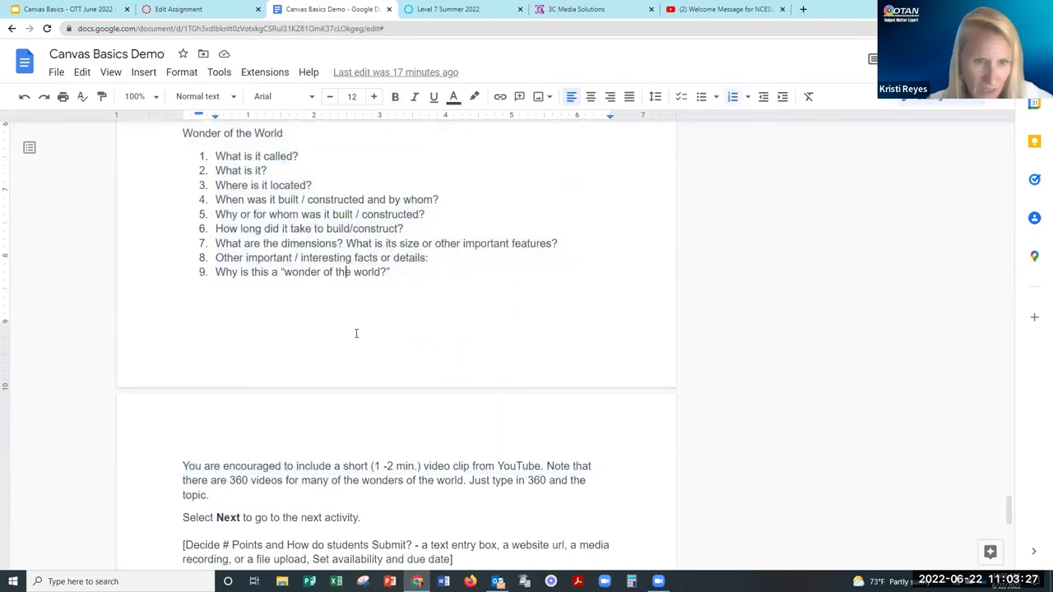
scroll(296, 435, "down", 2)
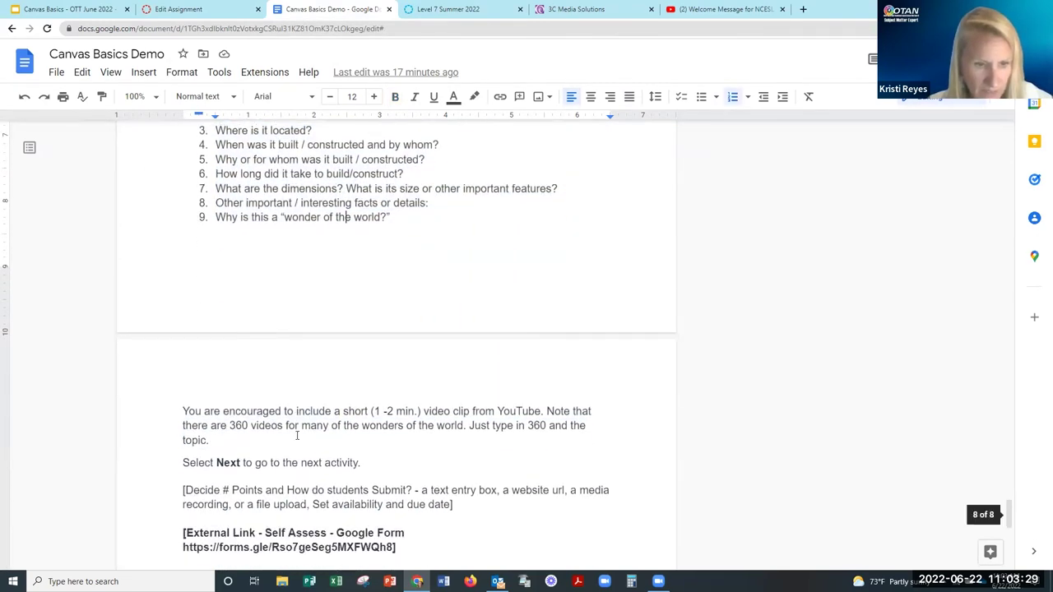
scroll(296, 435, "up", 2)
scroll(270, 323, "down", 2)
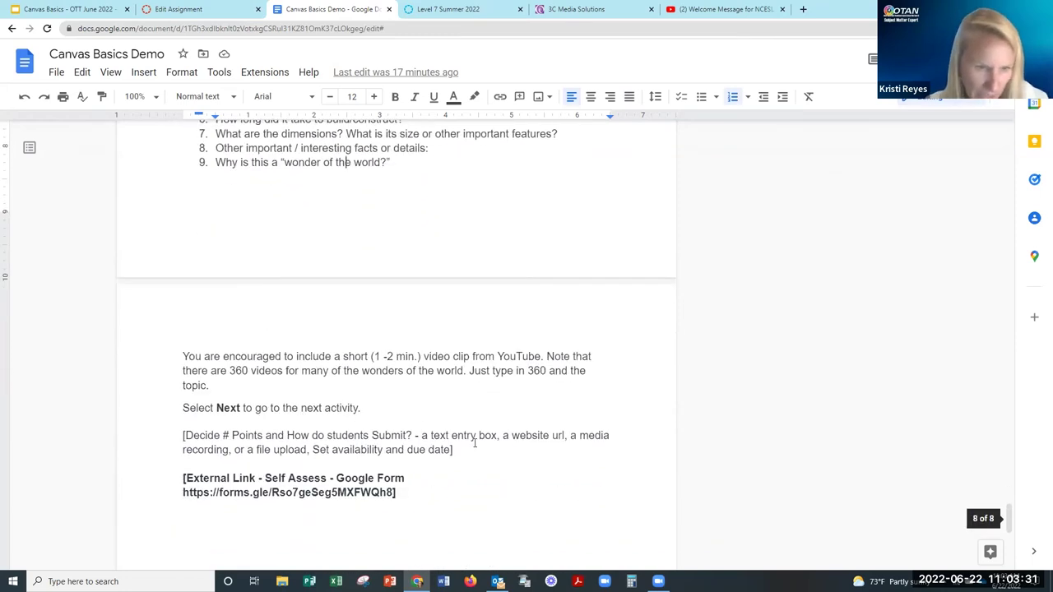
left_click_drag(382, 409, 178, 509)
key("ctrl+c")
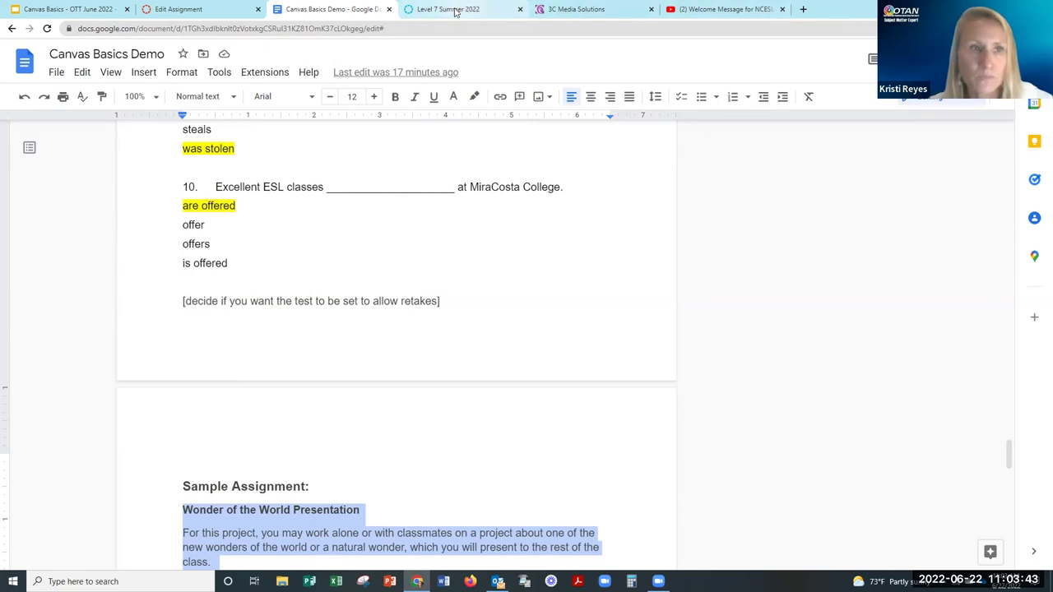
Return to the Canvas assignment and paste the copied instructions into its description.
left_click(176, 12)
left_click(350, 337)
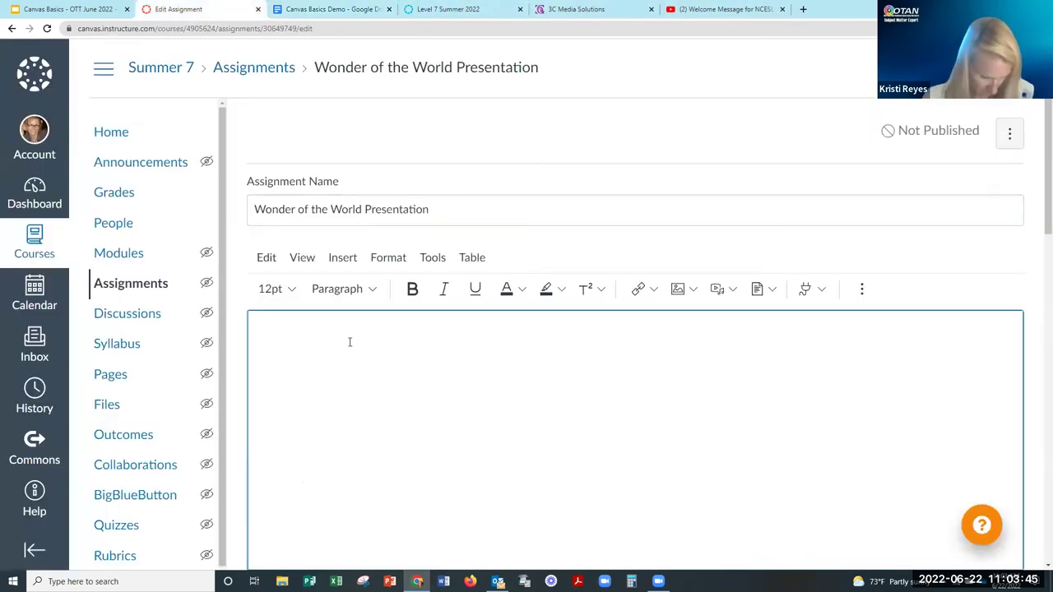
key("ctrl+v")
scroll(496, 344, "up", 10)
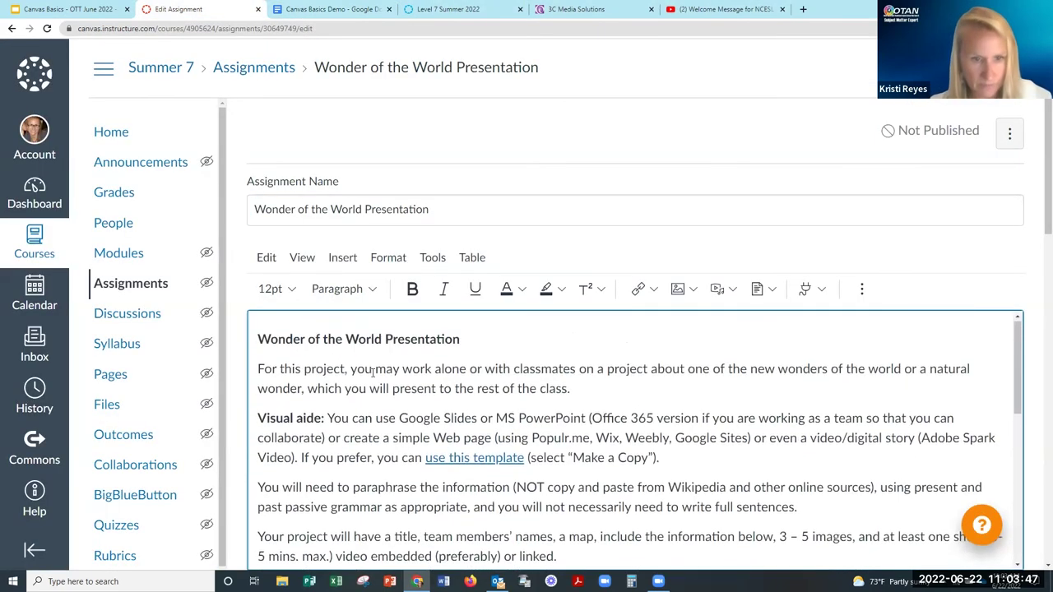
Remove the bold from the "Wonder of the World Presentation" title line in the description and format it as Heading 3.
left_click_drag(497, 343, 241, 337)
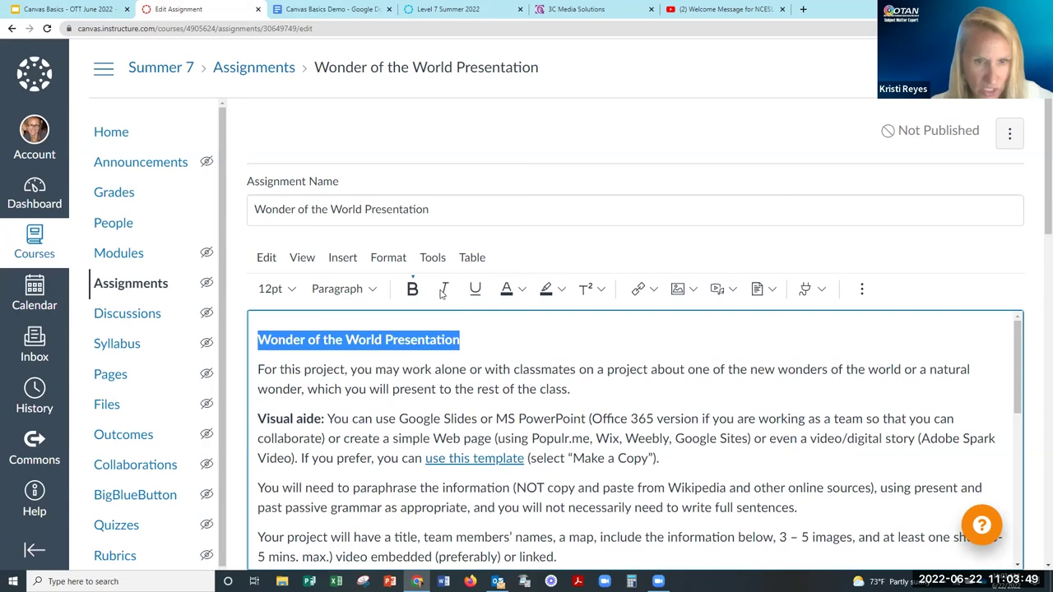
left_click(411, 289)
left_click(341, 289)
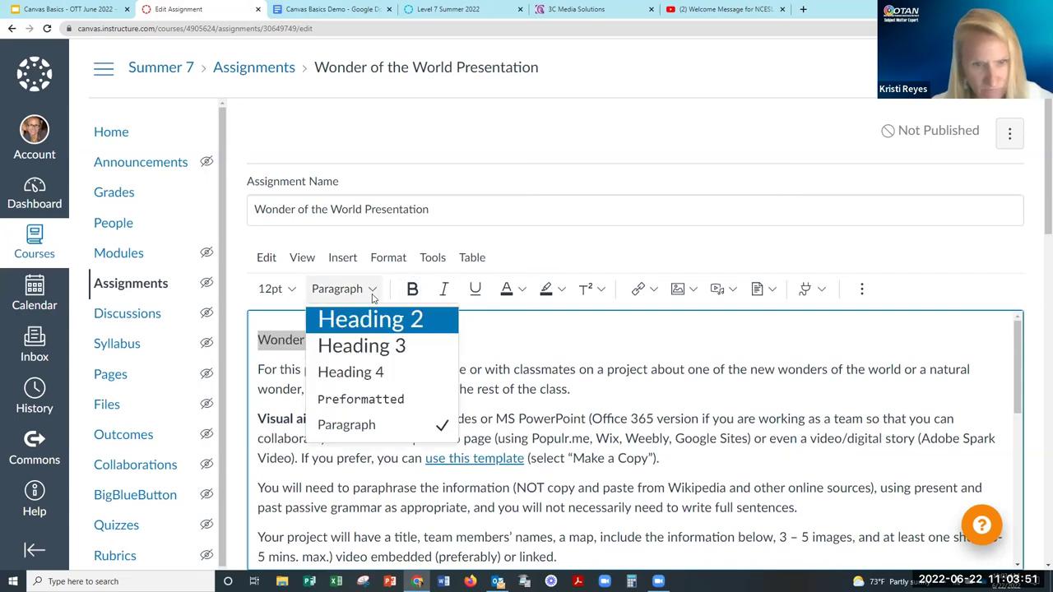
left_click(368, 345)
left_click(601, 357)
Format the "Wonder of the World" line above the numbered questions in the description as Heading 3.
scroll(603, 355, "down", 2)
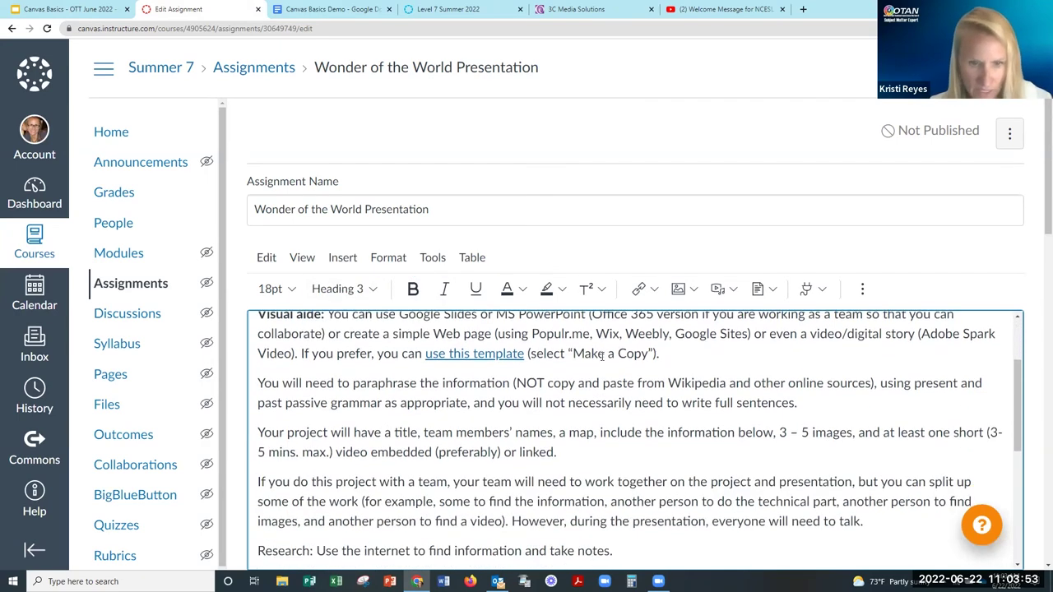
scroll(601, 355, "up", 1)
scroll(509, 379, "down", 3)
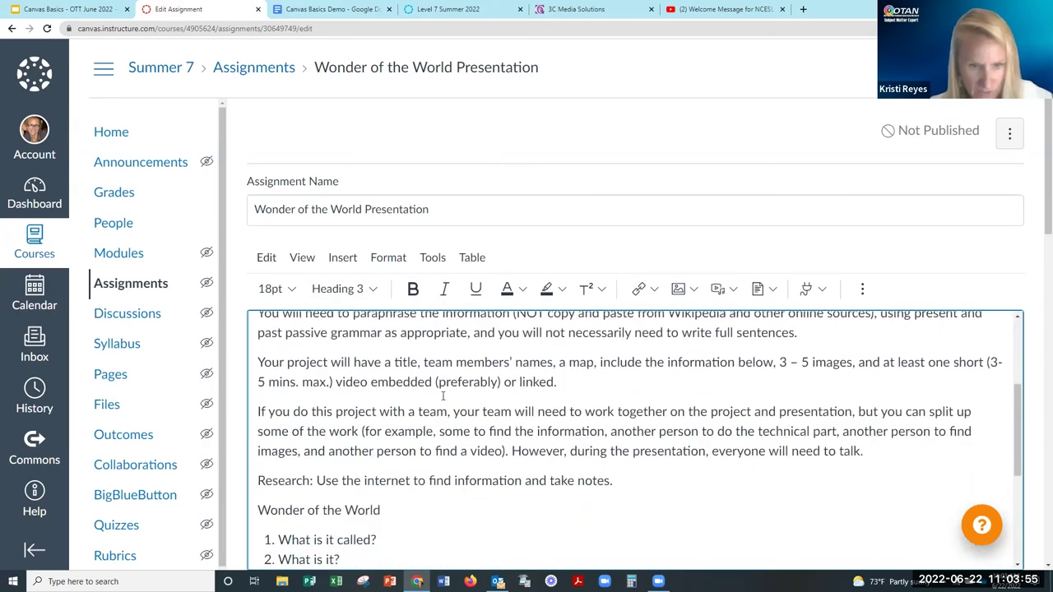
left_click_drag(396, 417, 227, 421)
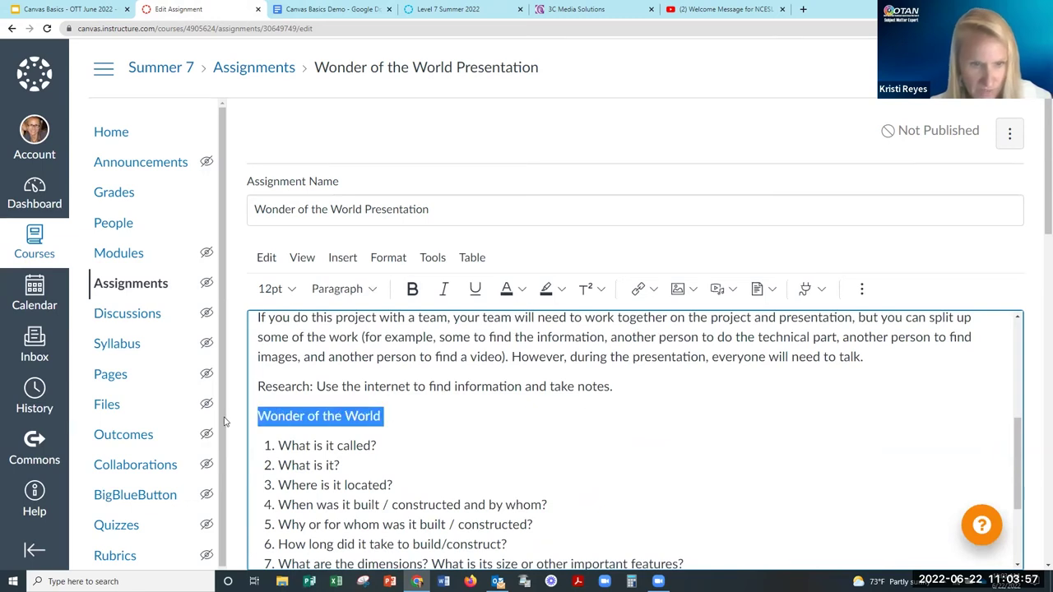
left_click(374, 289)
left_click(368, 346)
left_click(535, 453)
Set the assignment's points to 20 and display its grade as Percentage.
scroll(535, 454, "down", 2)
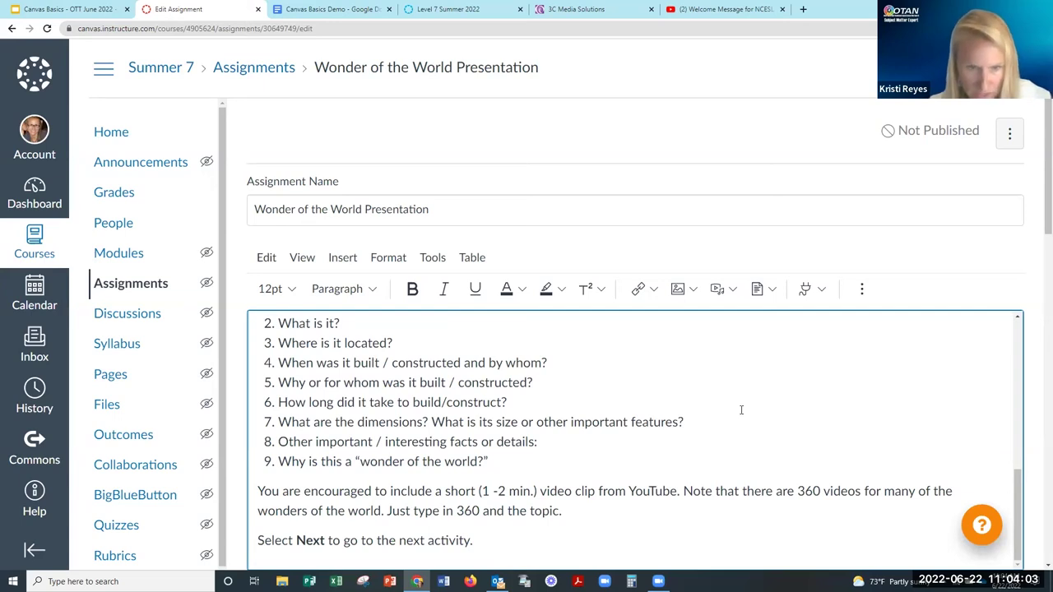
scroll(741, 409, "down", 5)
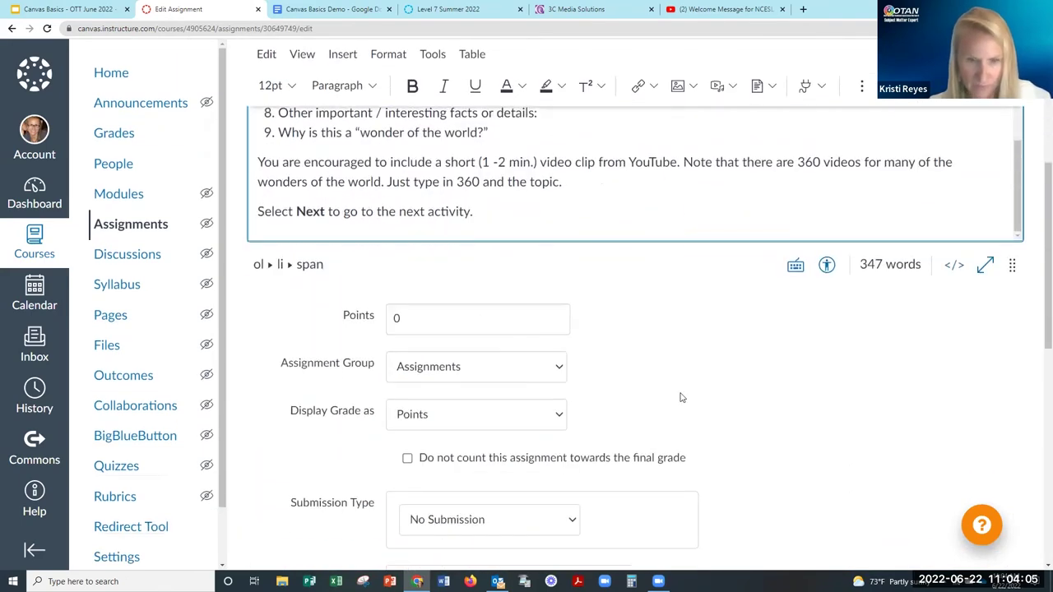
left_click(416, 326)
type("20")
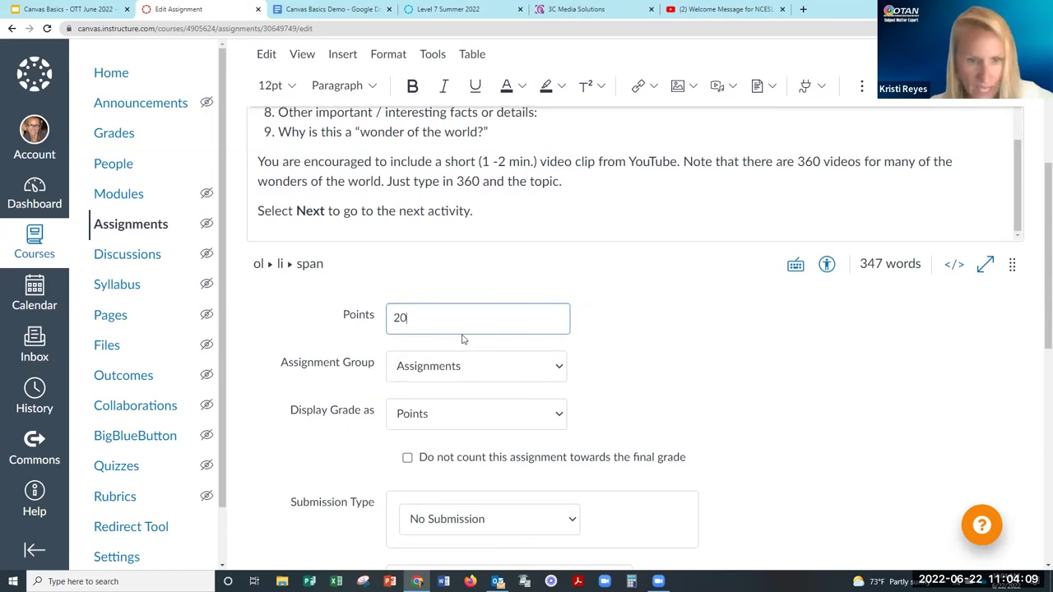
scroll(463, 338, "down", 1)
left_click(529, 359)
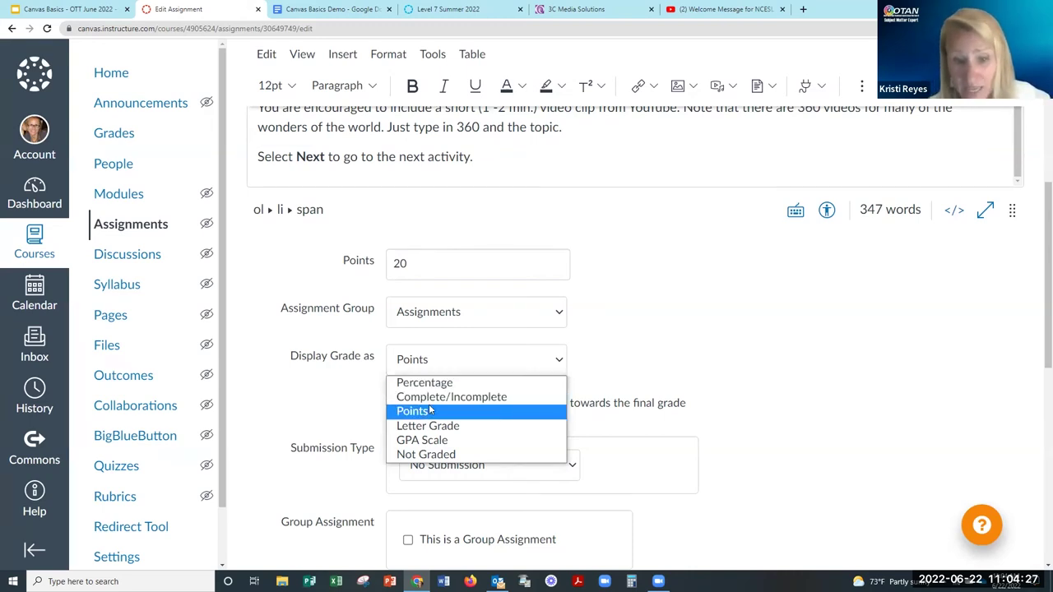
left_click(464, 383)
Set the submission type to Online and allow Website URL, Media Recordings and File Uploads as entry options.
scroll(745, 391, "down", 2)
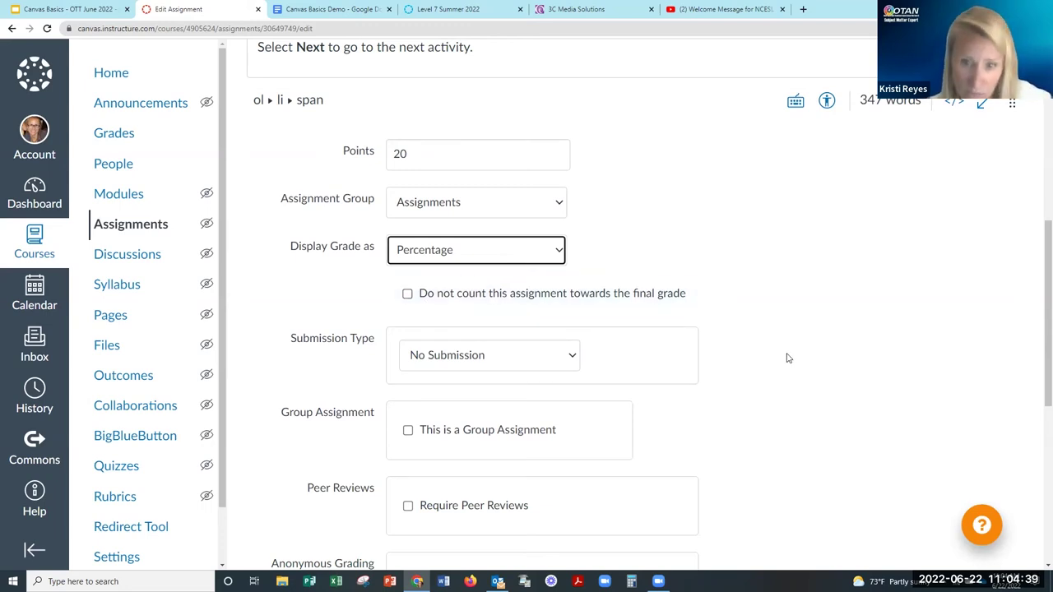
scroll(786, 358, "down", 1)
scroll(786, 358, "down", 1)
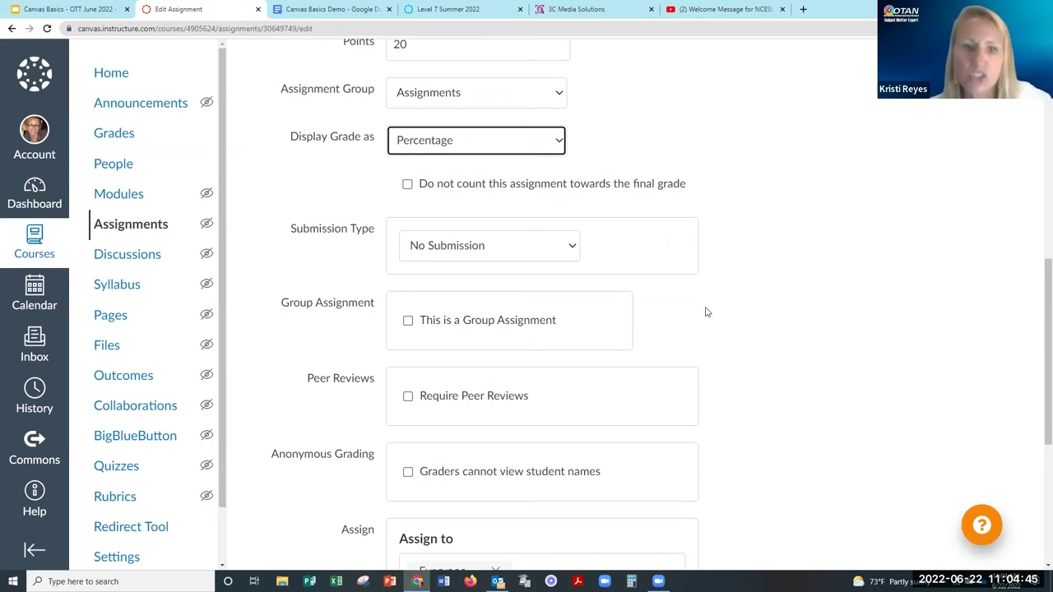
left_click(535, 248)
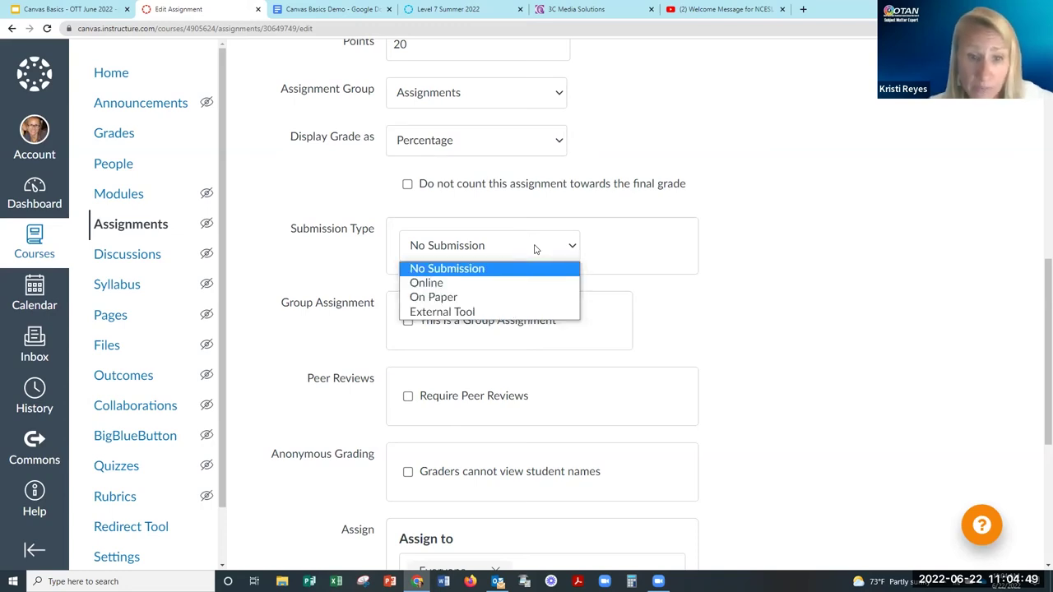
left_click(427, 283)
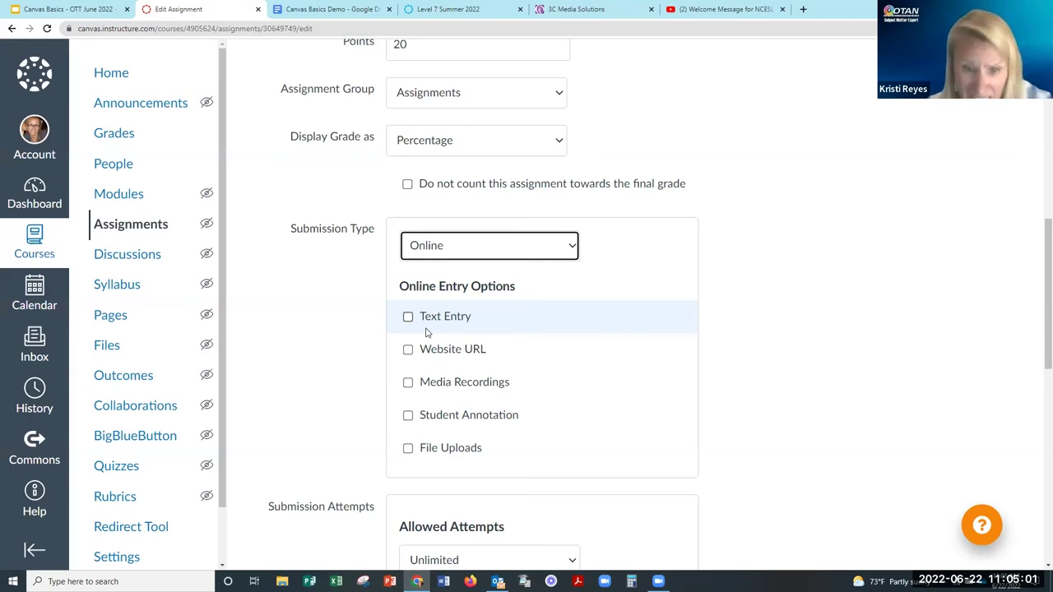
left_click(408, 349)
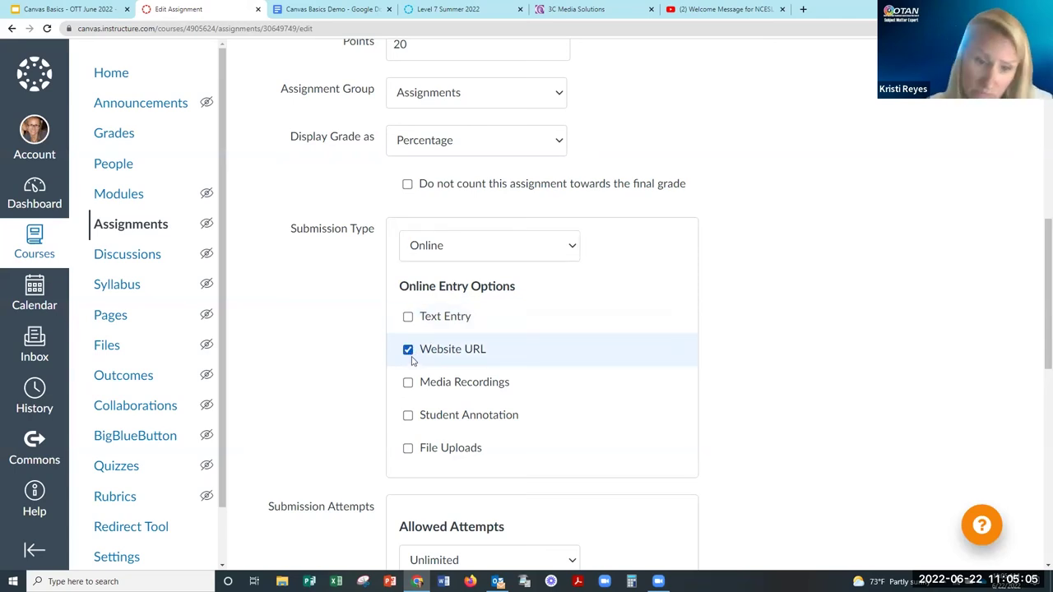
left_click(408, 382)
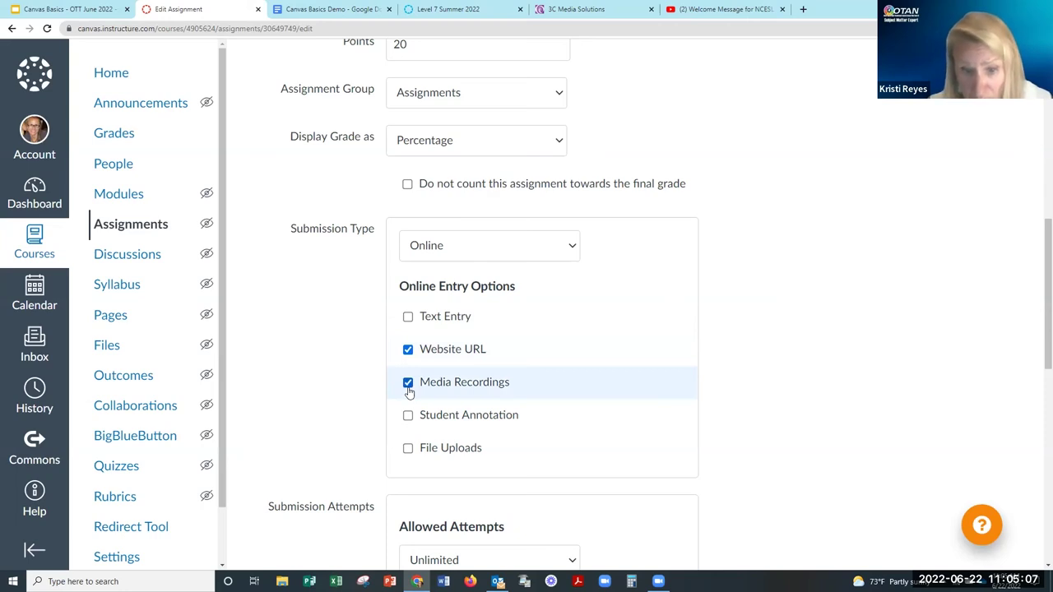
scroll(409, 392, "down", 1)
left_click(408, 338)
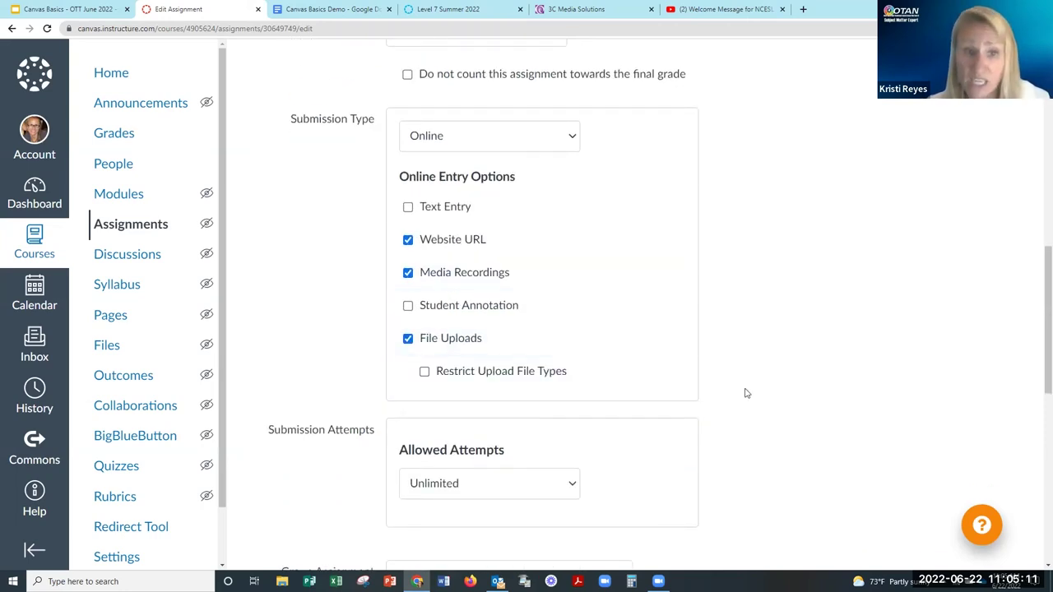
Set the assignment's due date for everyone to Jun 30, 2022, 11:59 AM, and save the assignment without publishing it.
scroll(745, 393, "down", 3)
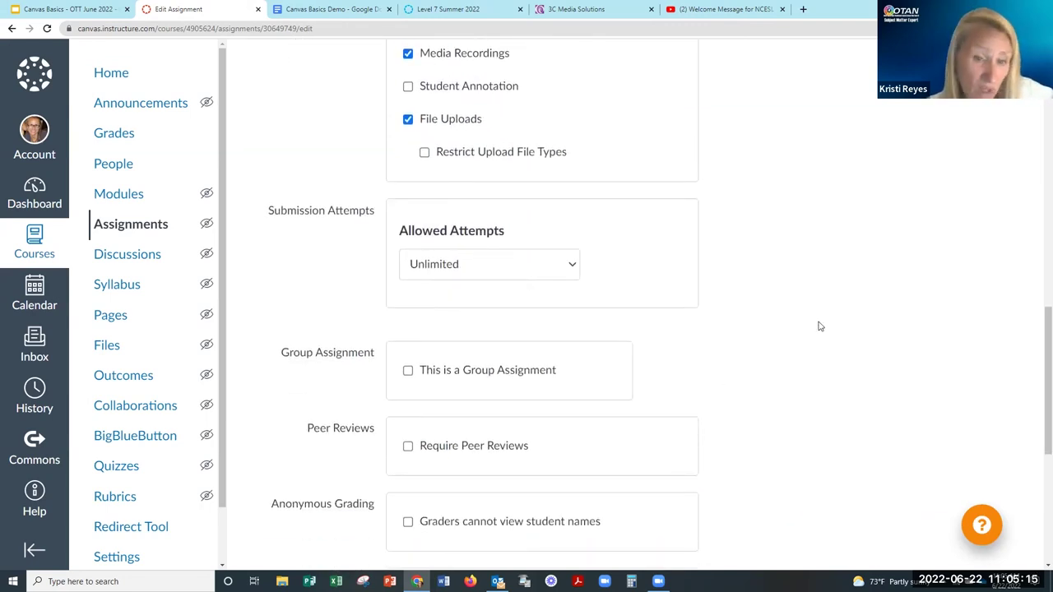
scroll(819, 326, "down", 2)
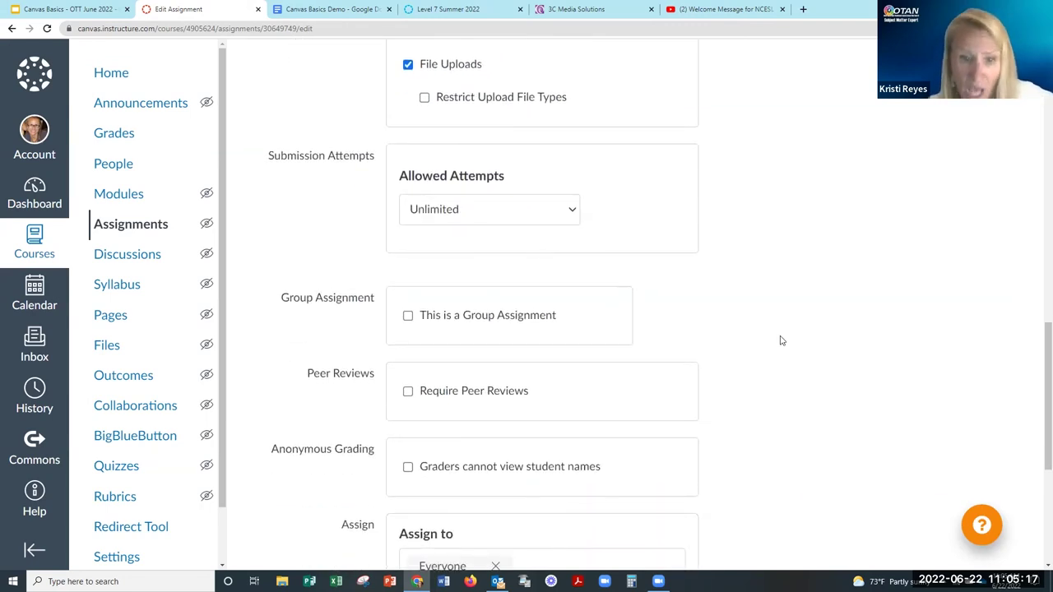
scroll(903, 309, "down", 1)
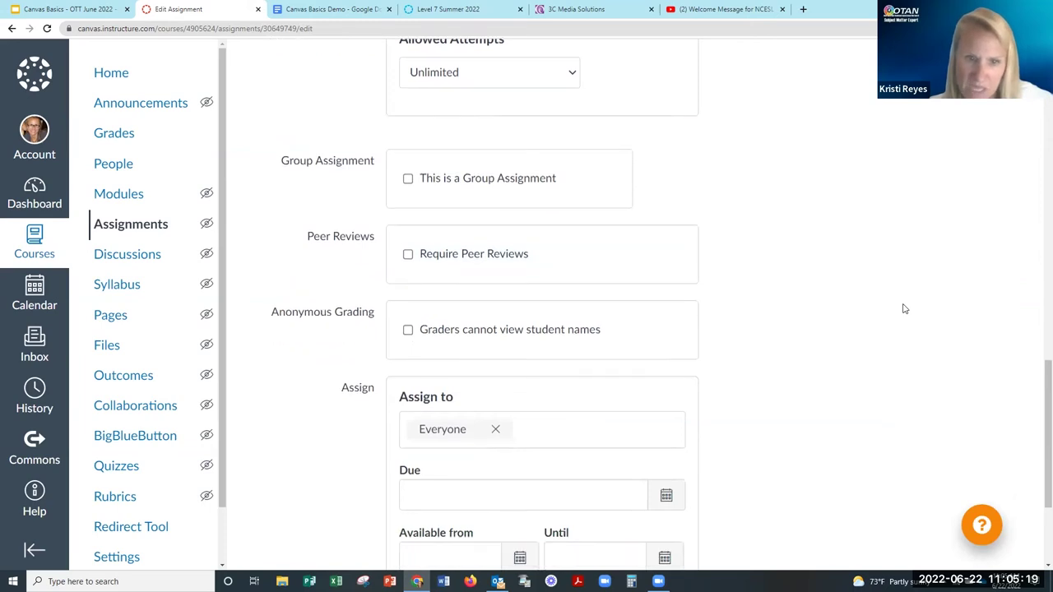
scroll(903, 308, "down", 1)
scroll(901, 310, "down", 1)
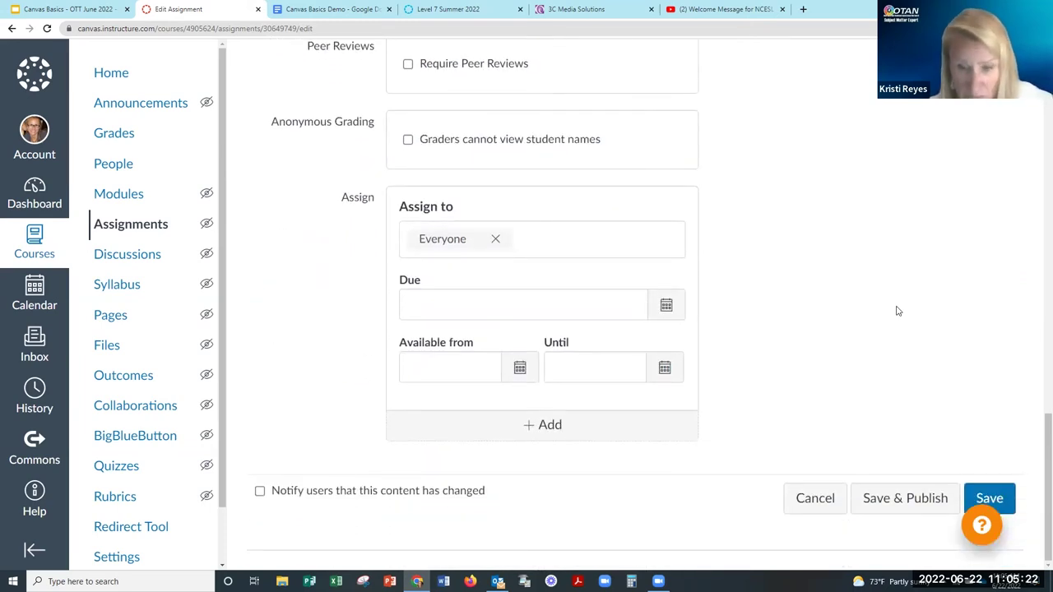
left_click(666, 306)
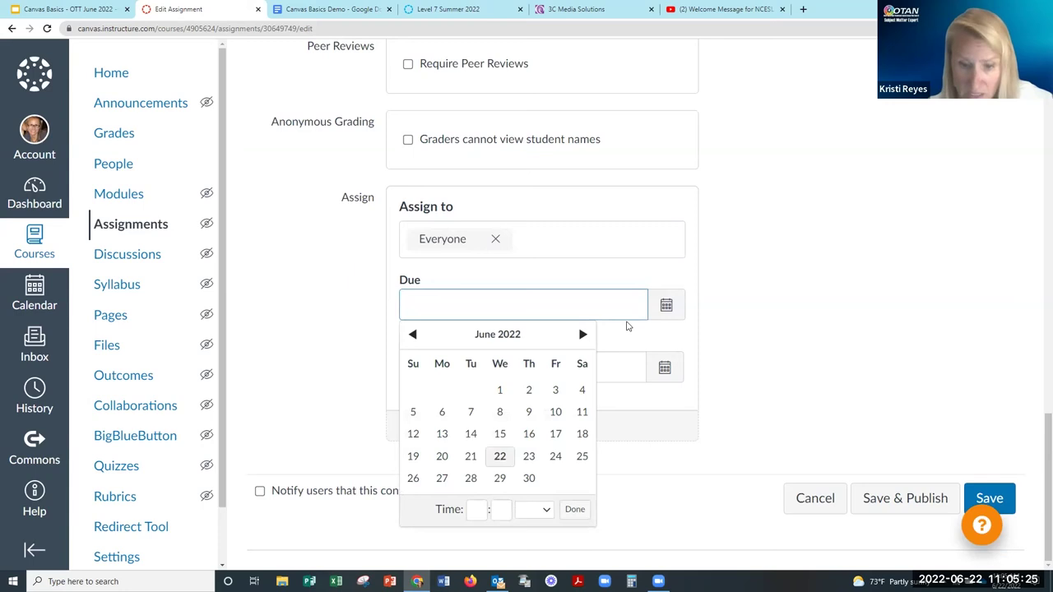
left_click(529, 477)
left_click(574, 509)
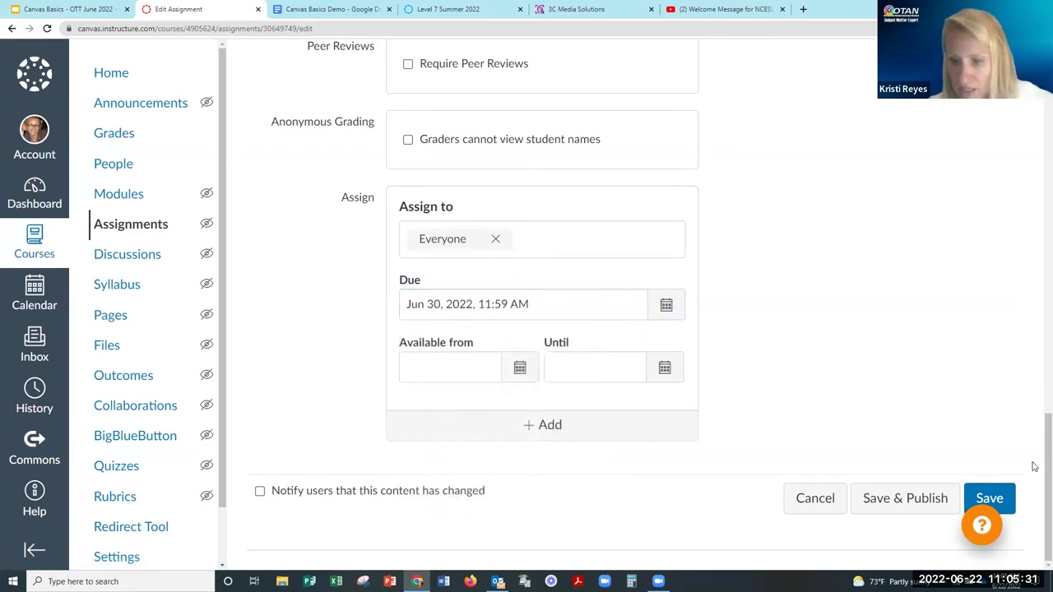
left_click(999, 498)
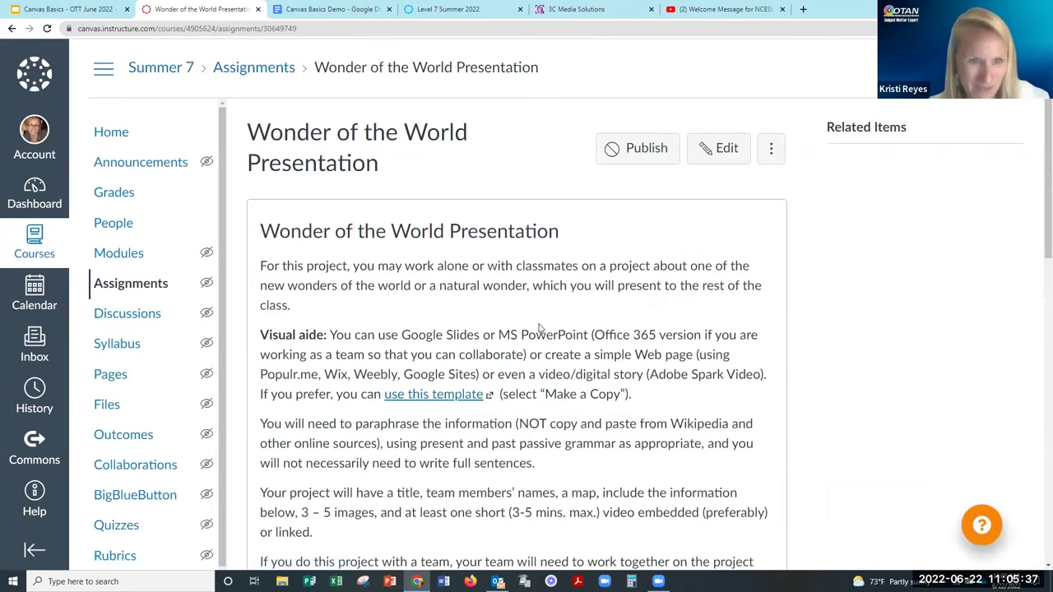
Review the saved Wonder of the World Presentation assignment, checking its headings, instructions and numbered questions.
scroll(537, 328, "down", 3)
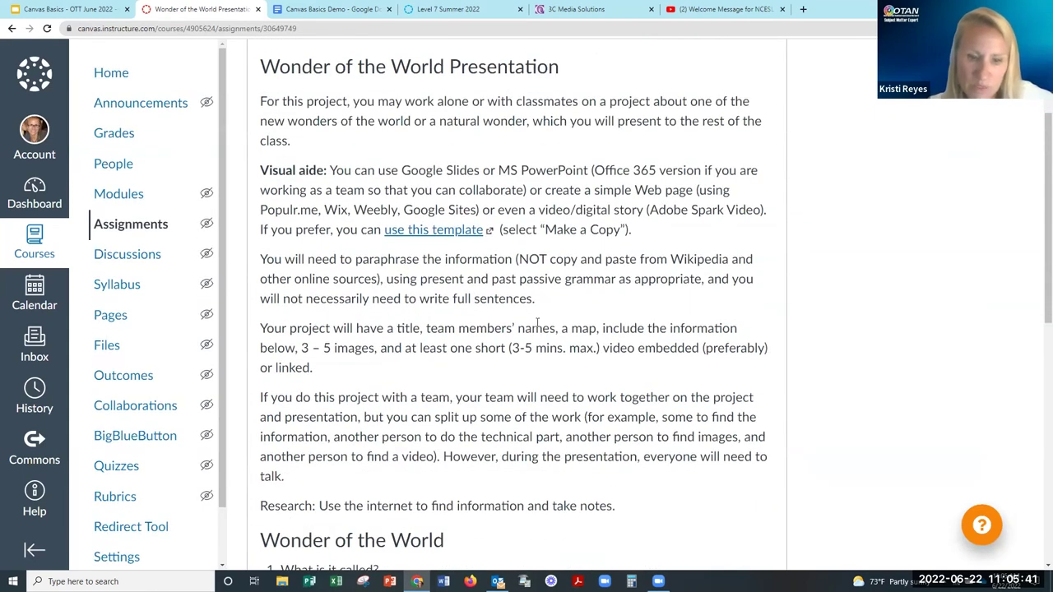
scroll(537, 324, "down", 3)
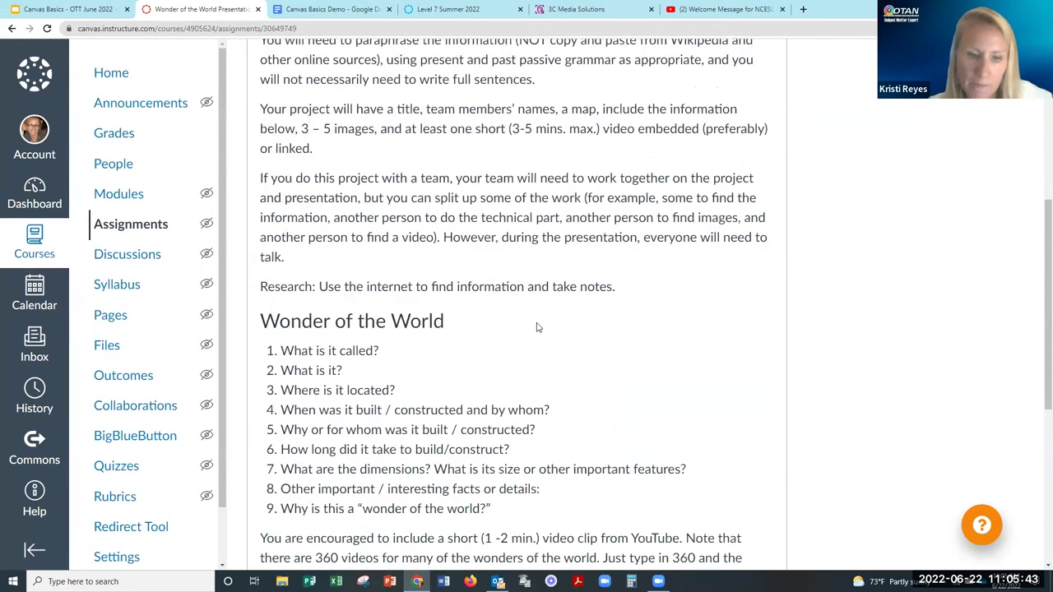
scroll(537, 327, "down", 2)
scroll(537, 326, "up", 3)
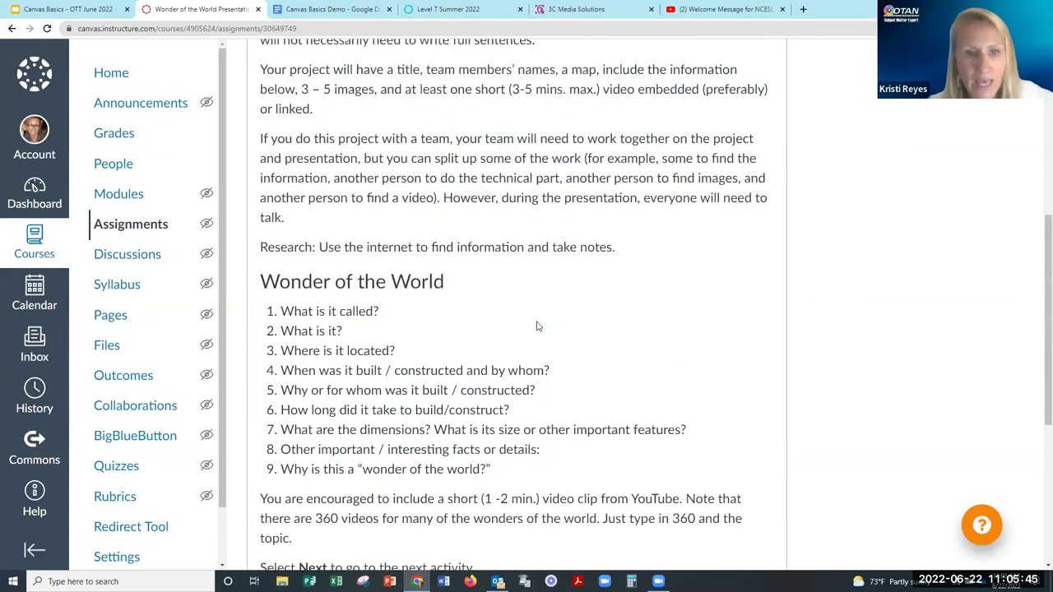
scroll(537, 326, "up", 3)
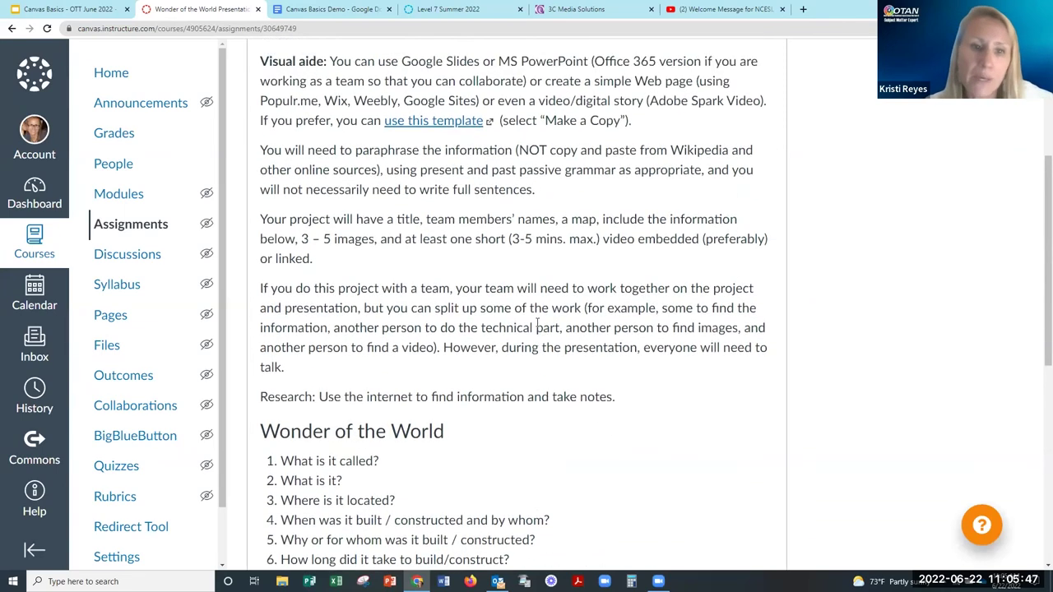
scroll(538, 328, "up", 2)
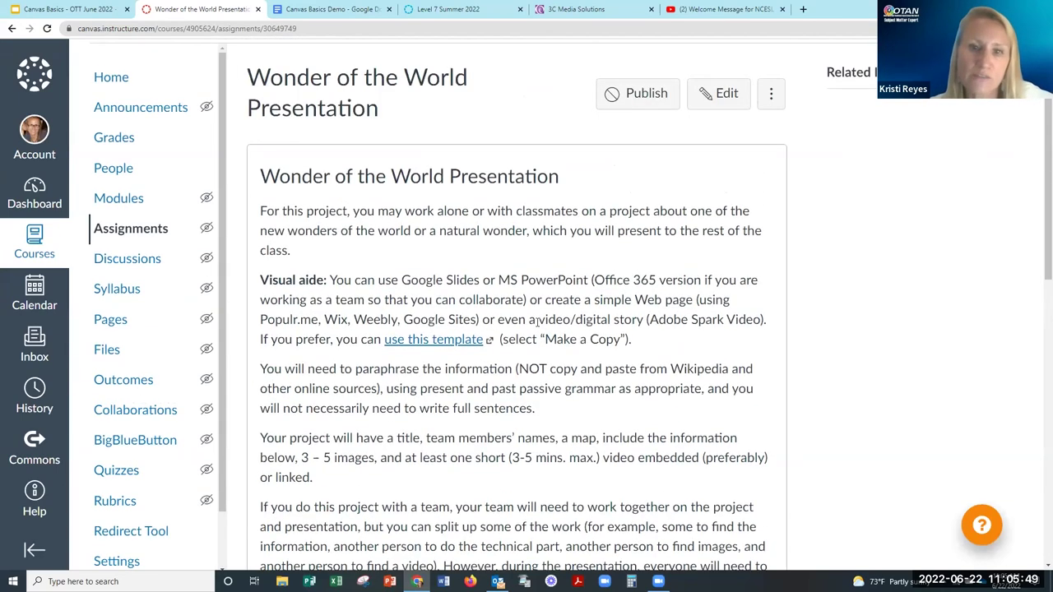
scroll(386, 282, "up", 1)
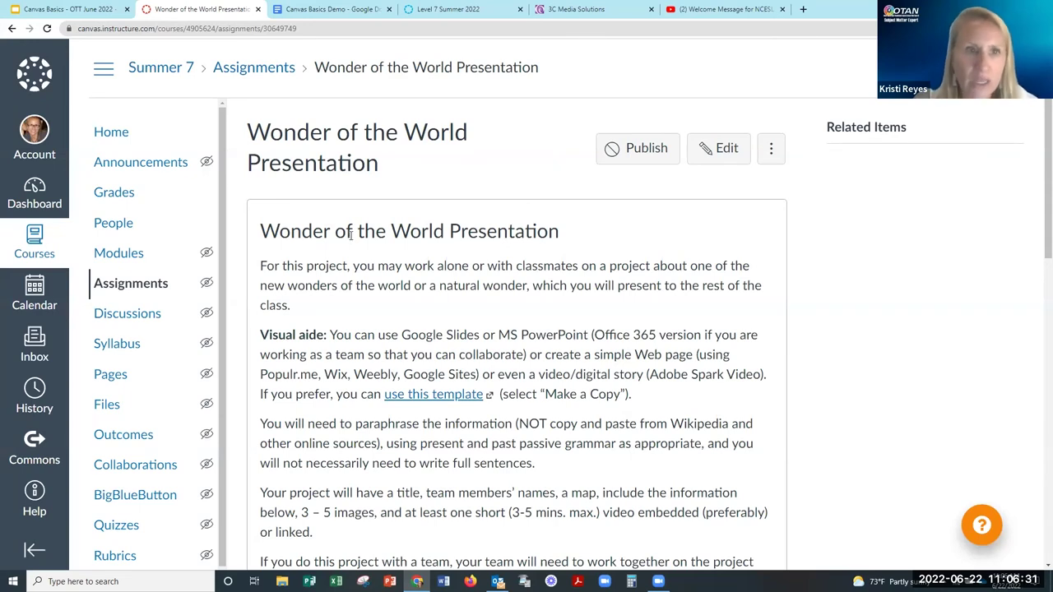
In the Canvas Basics Demo Google Doc, select and copy the Self Assess Google Form link at the document's end.
left_click(315, 8)
scroll(488, 395, "down", 15)
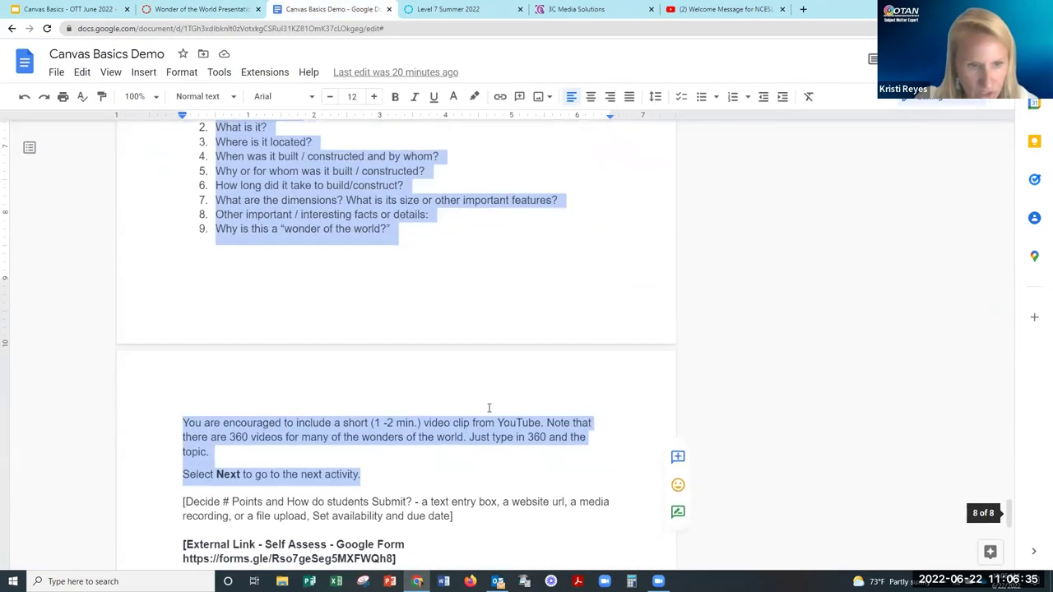
left_click(237, 287)
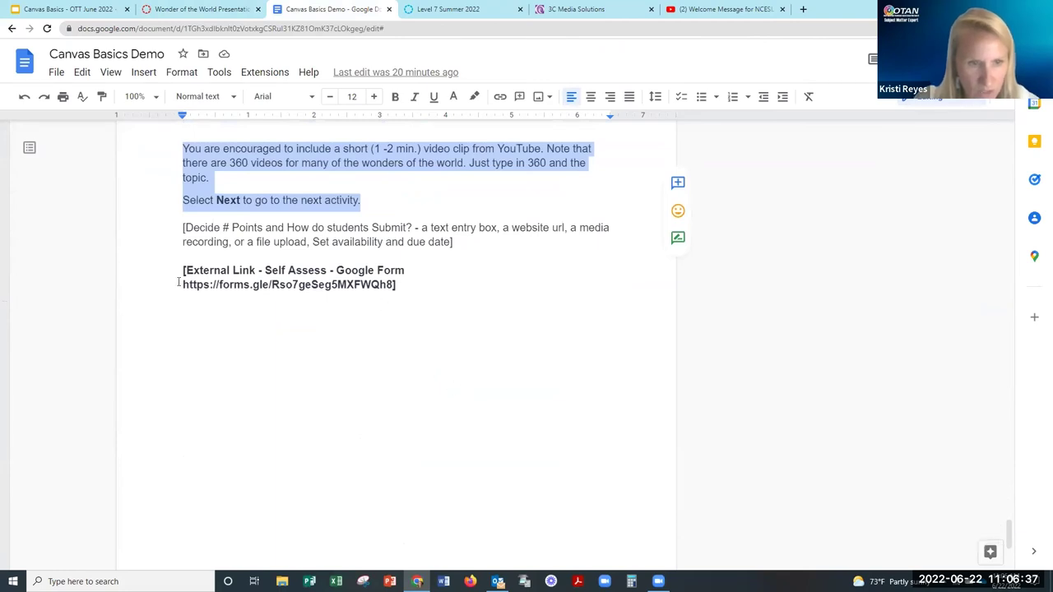
left_click_drag(236, 287, 408, 283)
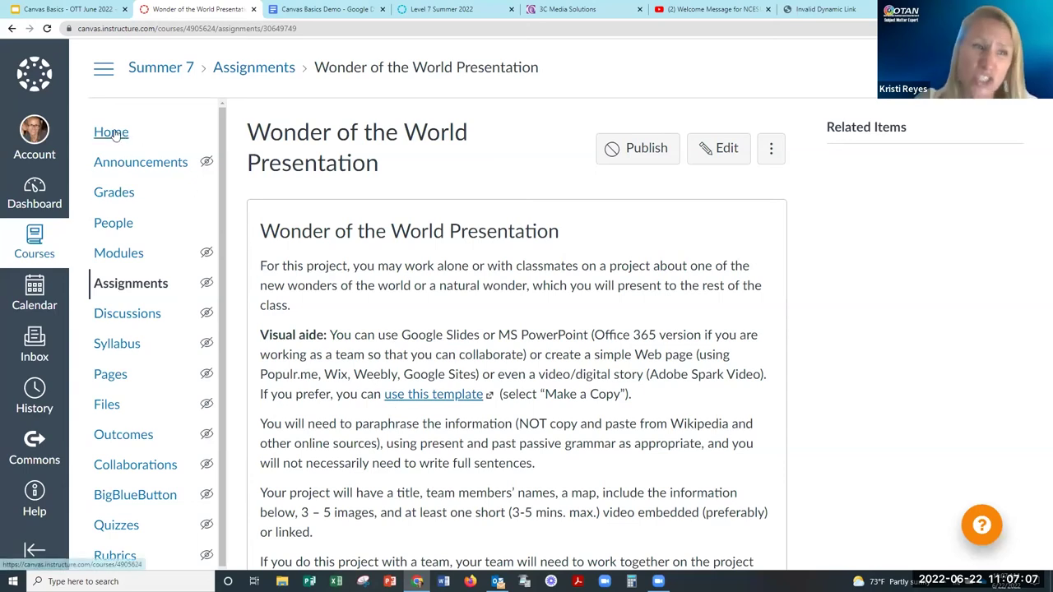
In the course modules, start an External URL item in Week 1: Geography (Wonders of the World) with the copied Google Form link as its URL.
left_click(119, 252)
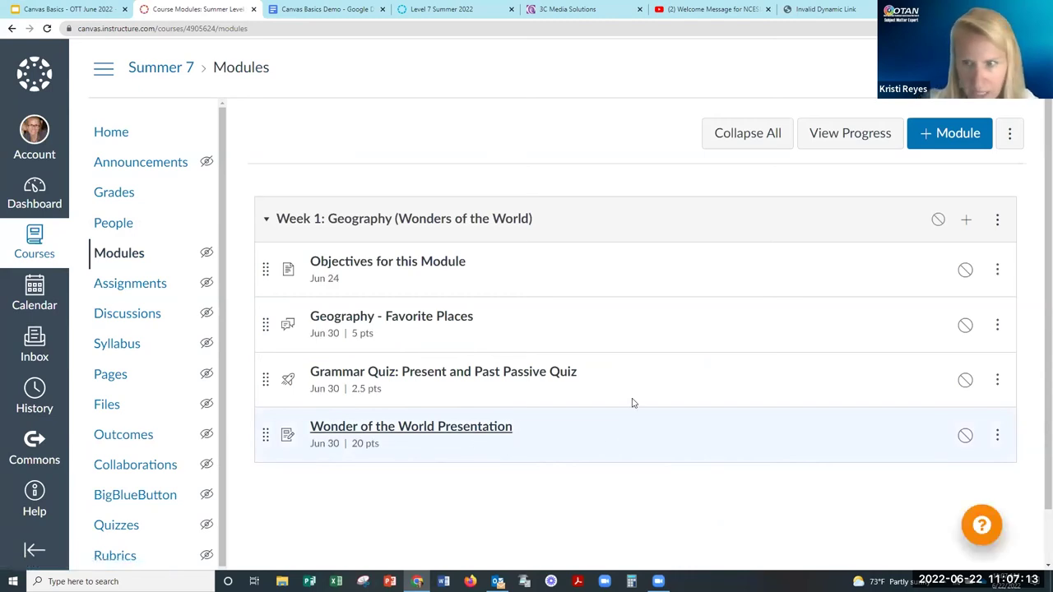
left_click(965, 223)
left_click(366, 176)
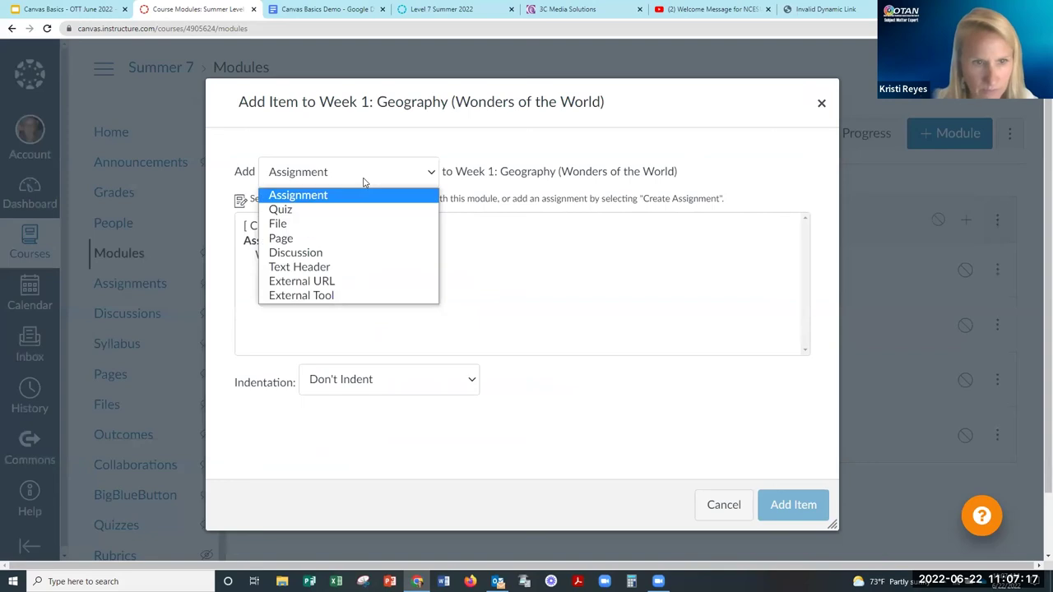
left_click(337, 287)
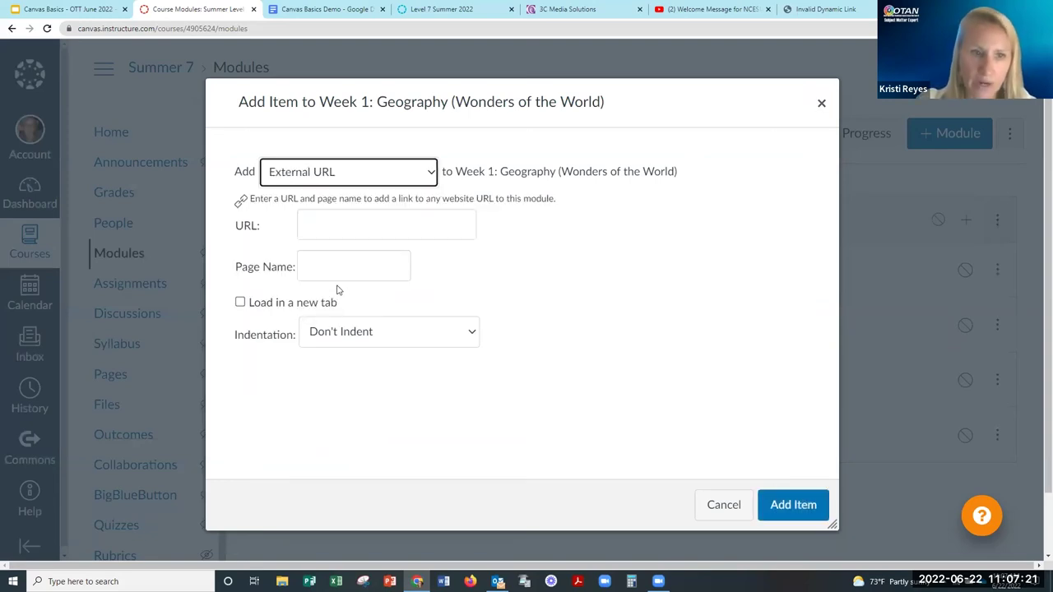
left_click(343, 229)
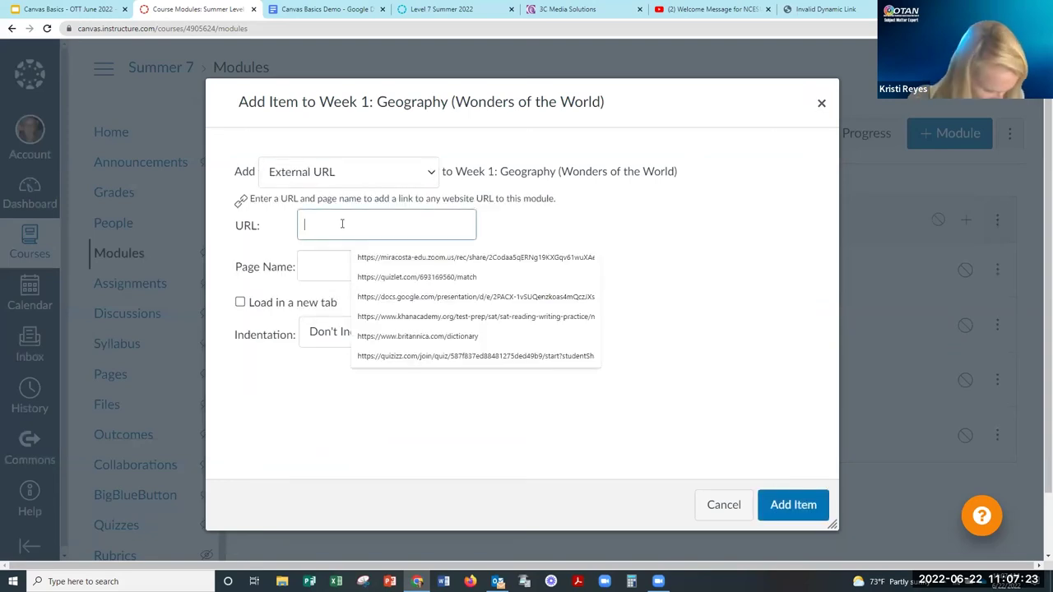
key("ctrl+v")
Name the link page Self-Evaluation and Reflection, have it load in a new tab, and add it to the module.
left_click(325, 269)
type("Self")
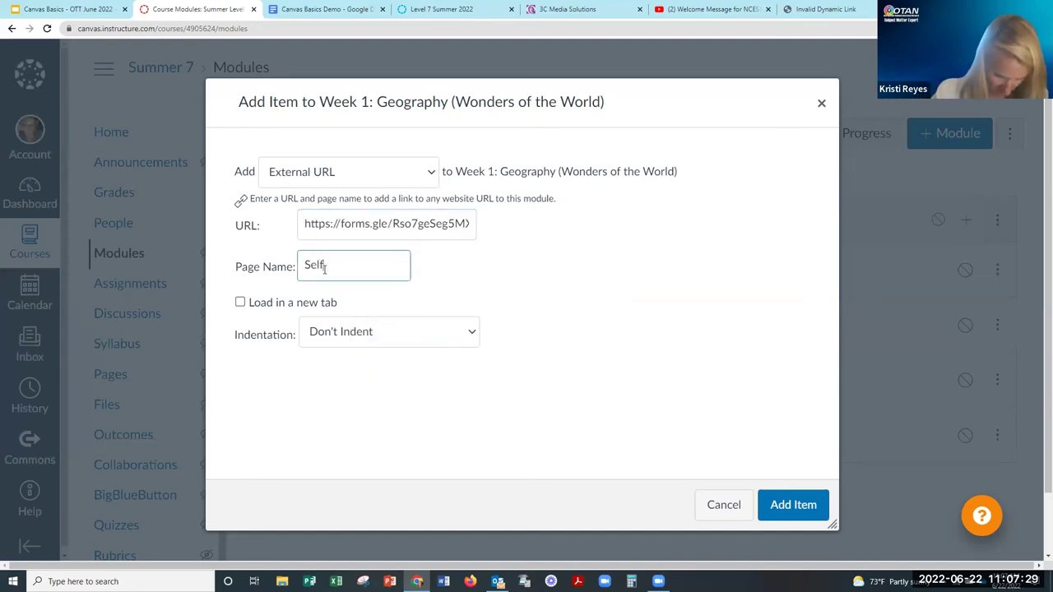
type("-Evaluatio")
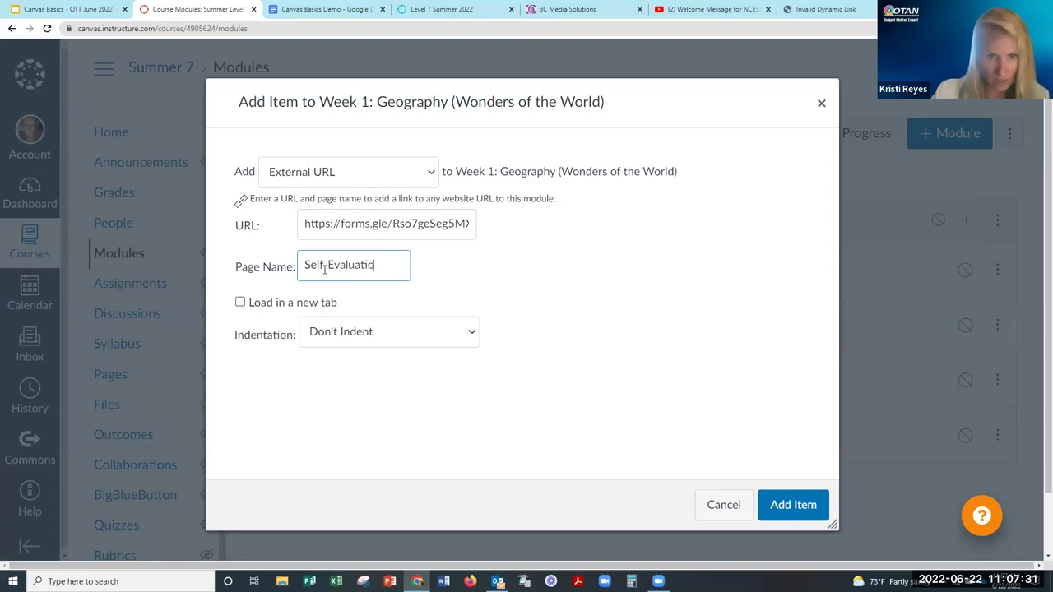
type("n and Reflection")
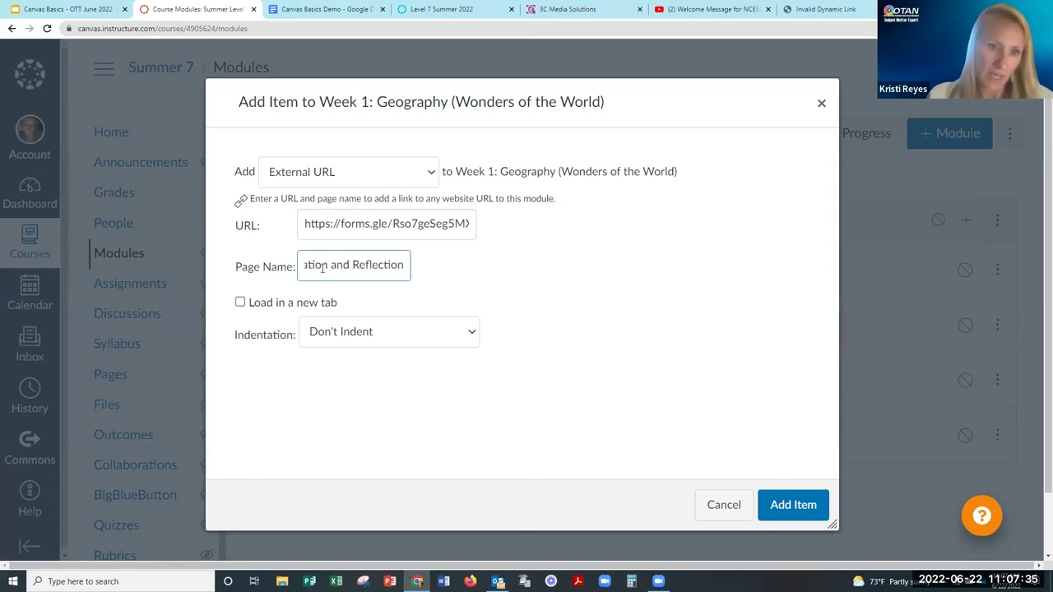
left_click(241, 304)
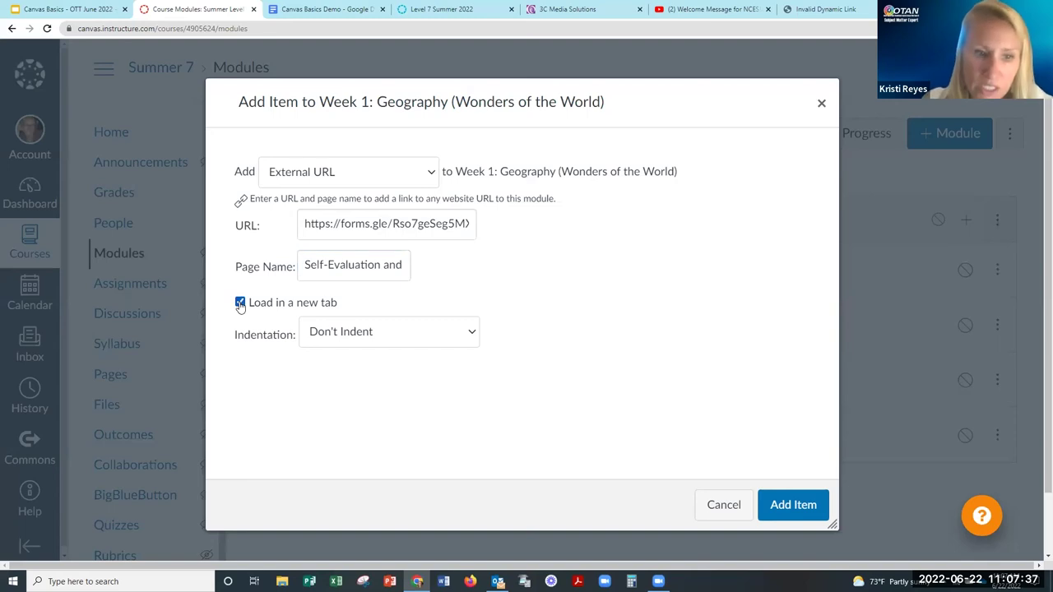
left_click(795, 504)
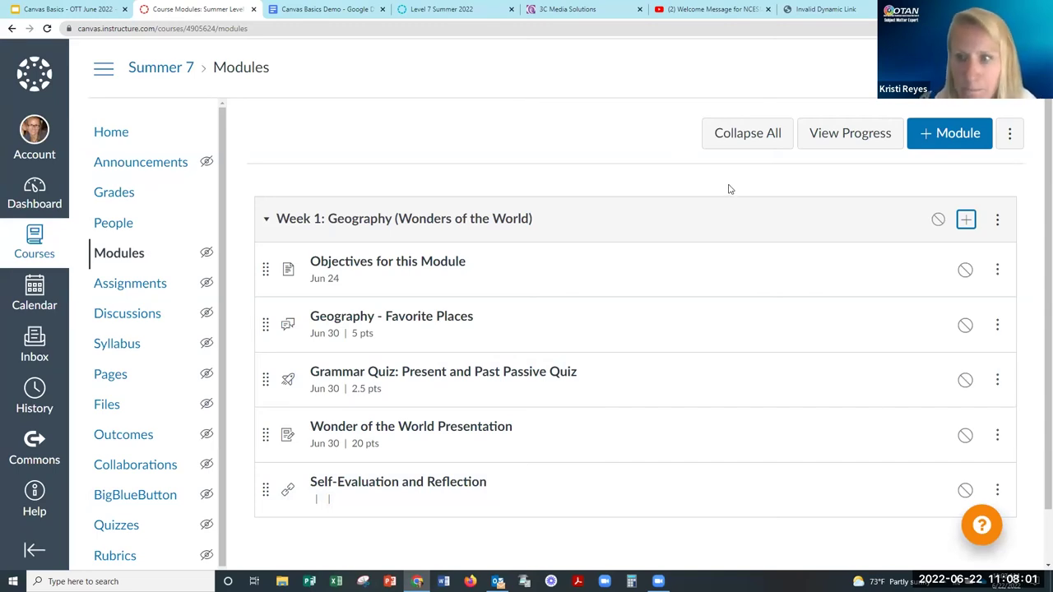
Publish the Week 1 module, and switch the Wonder of the World Presentation to unpublished and back to published.
left_click(937, 221)
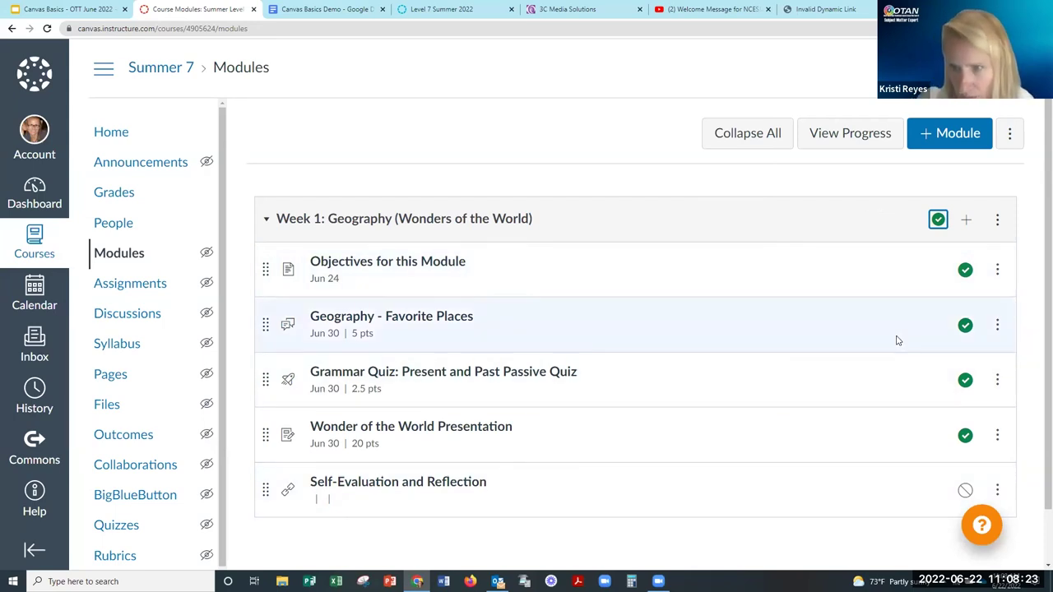
left_click(965, 436)
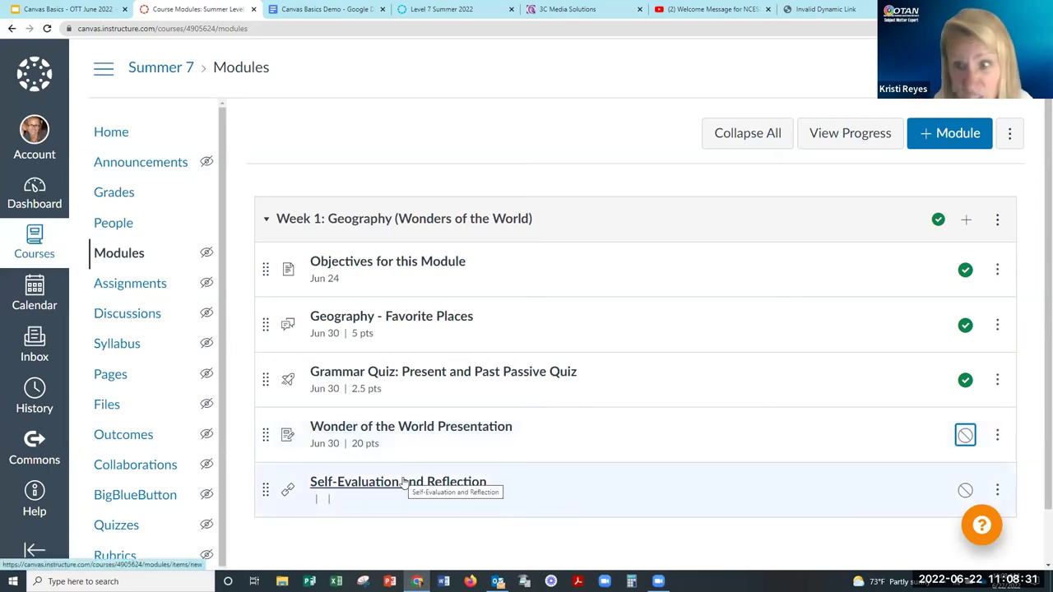
key("Return")
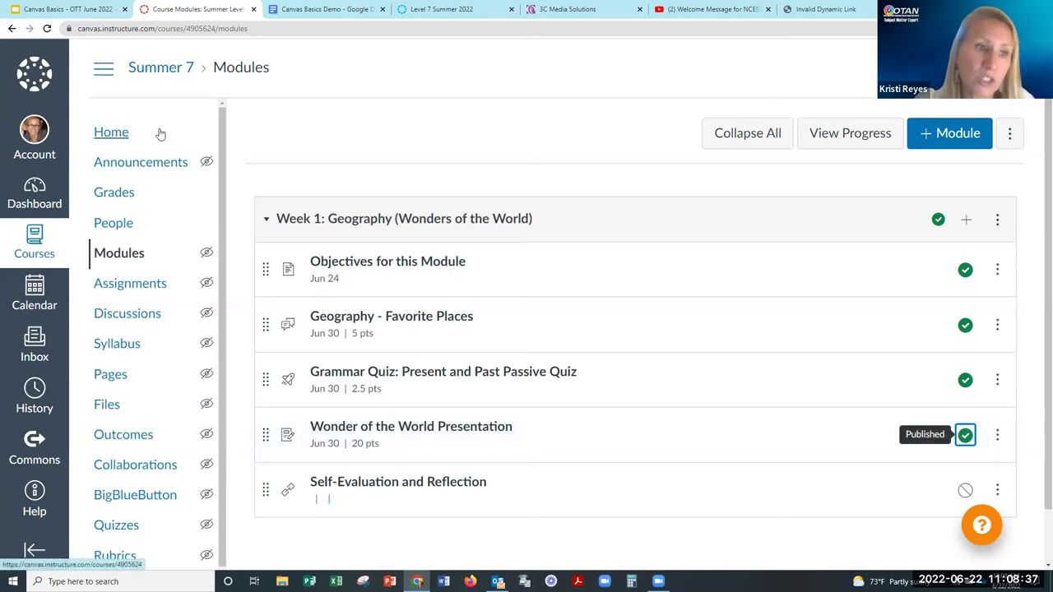
Edit the course home page and add a "Week 1" line below the sentence about selecting the week number.
left_click(116, 140)
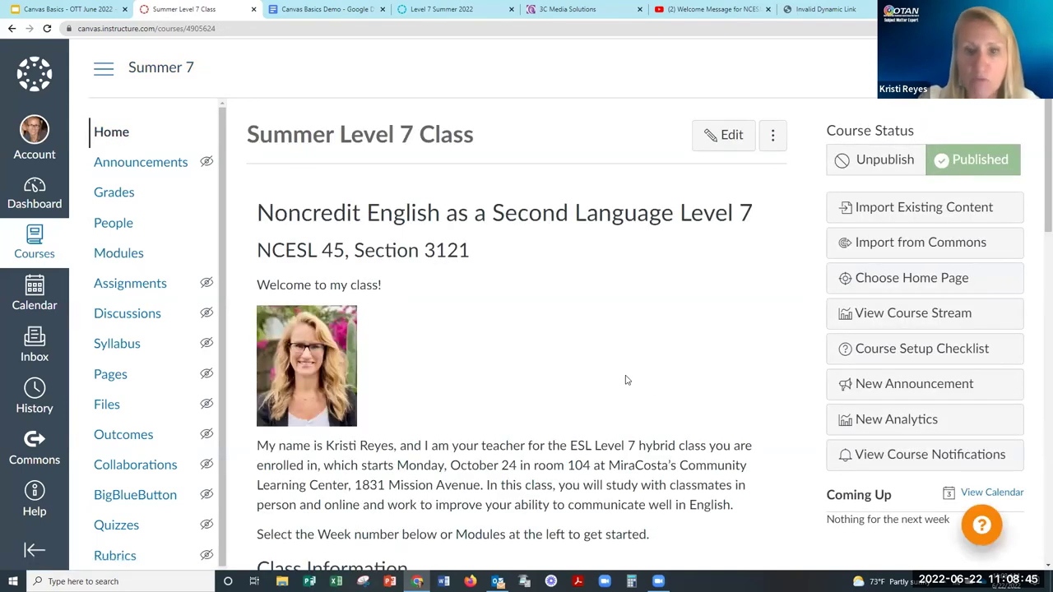
scroll(625, 380, "down", 2)
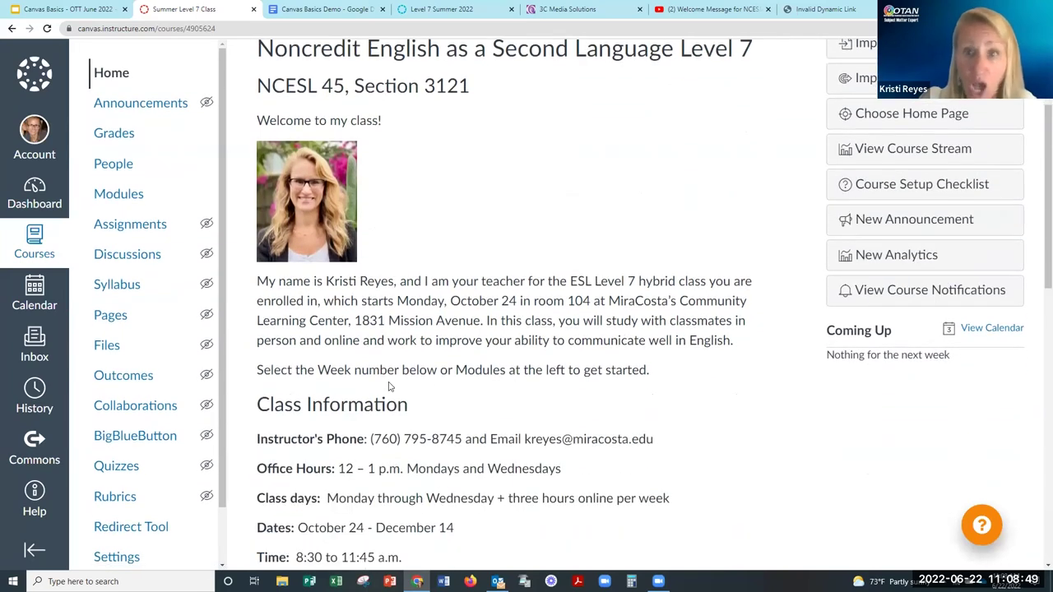
scroll(389, 384, "up", 2)
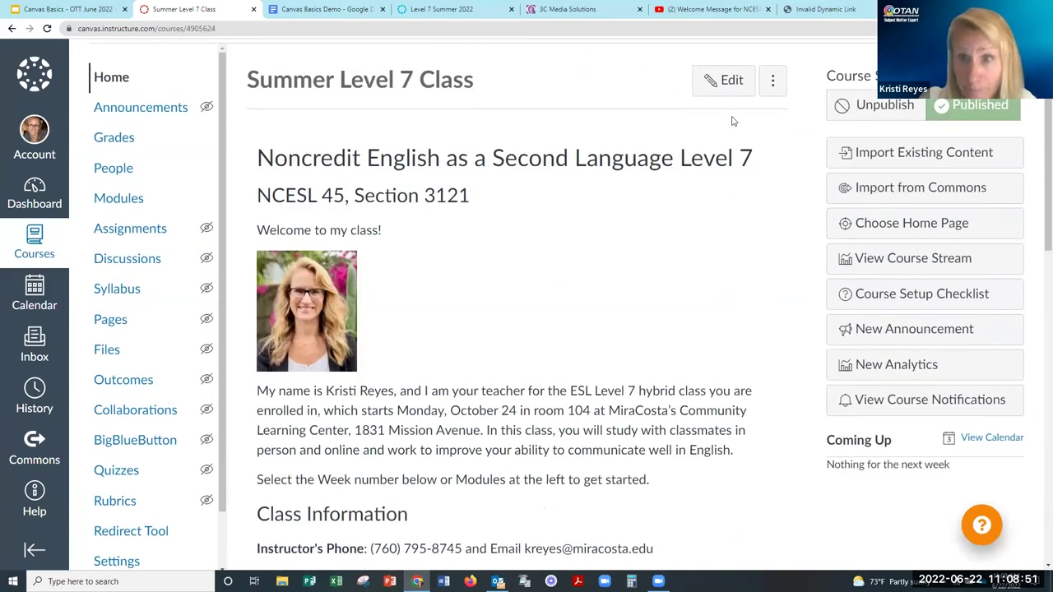
left_click(727, 89)
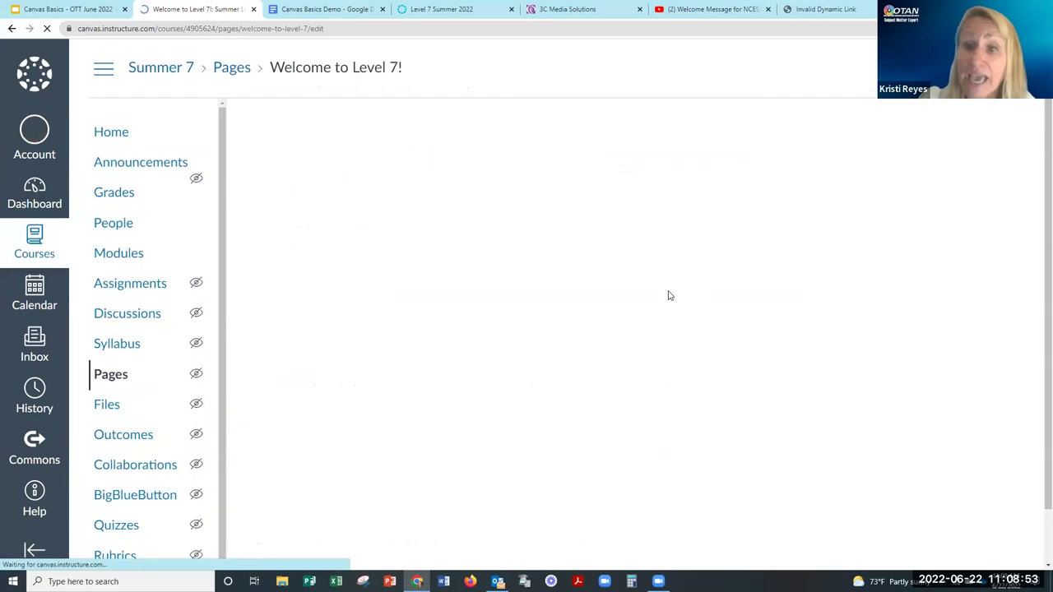
scroll(663, 292, "down", 3)
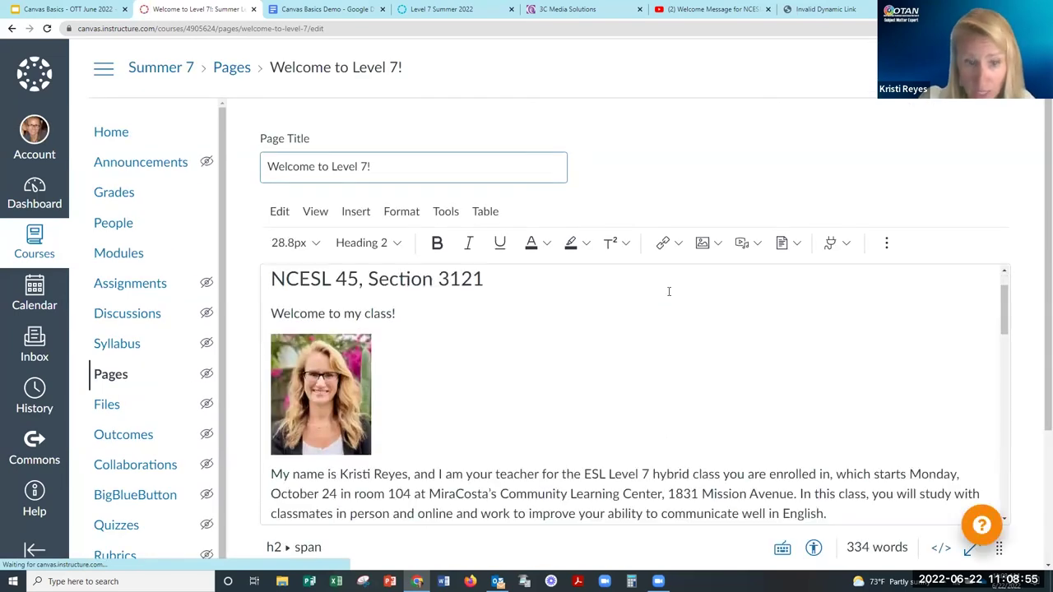
scroll(654, 313, "down", 1)
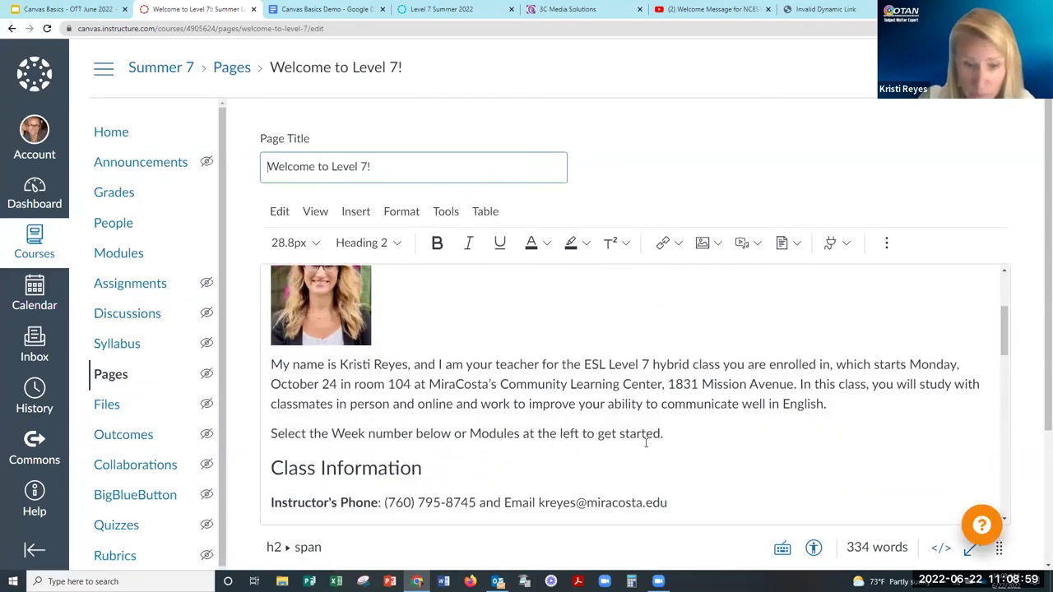
left_click(675, 439)
key("Return")
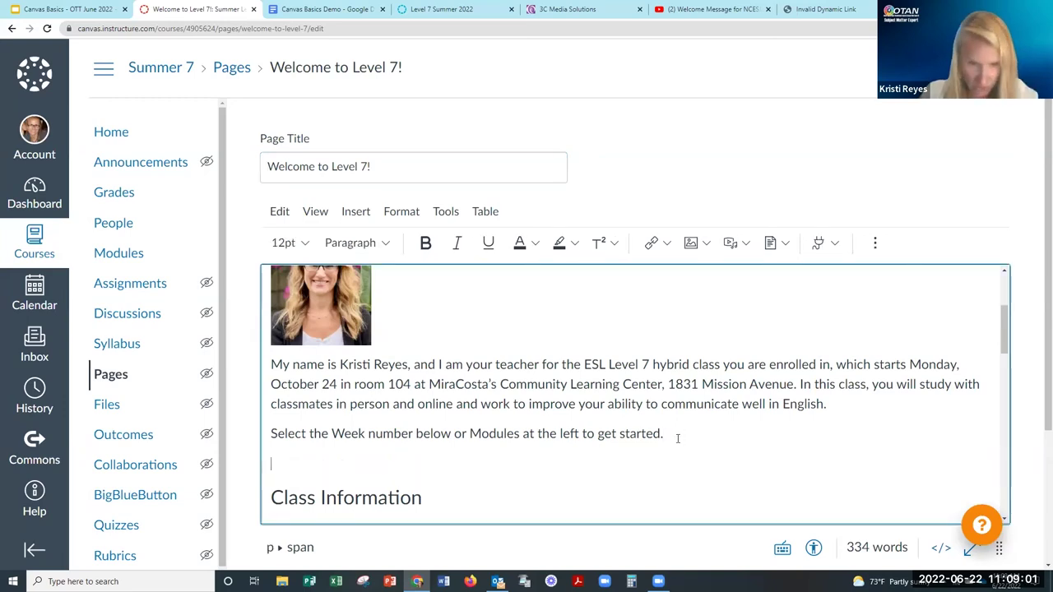
type("Week 1")
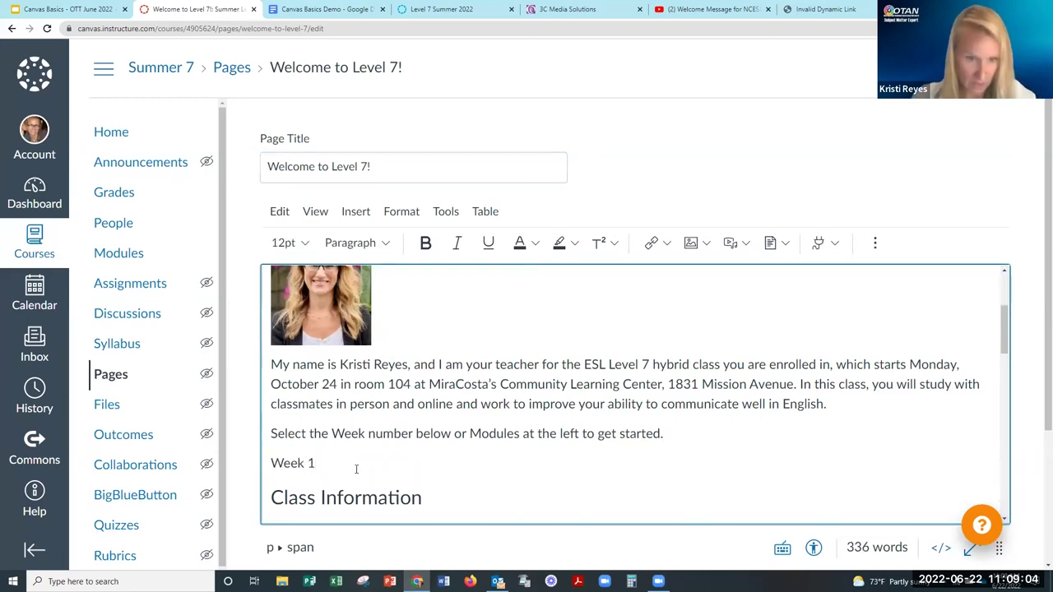
Format the new "Week 1" line as Heading 3.
left_click_drag(356, 469, 236, 459)
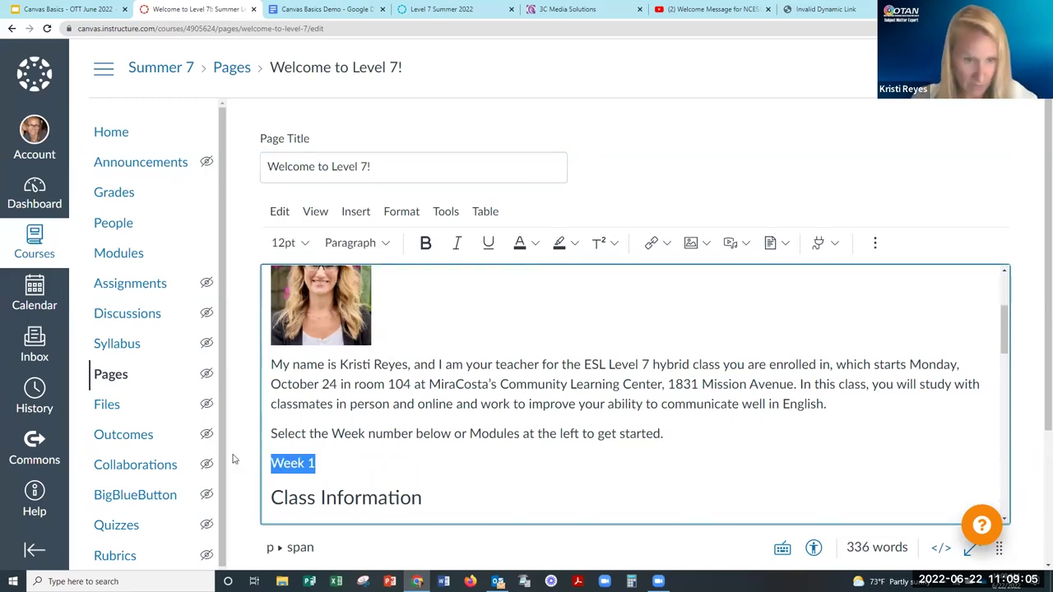
left_click(383, 237)
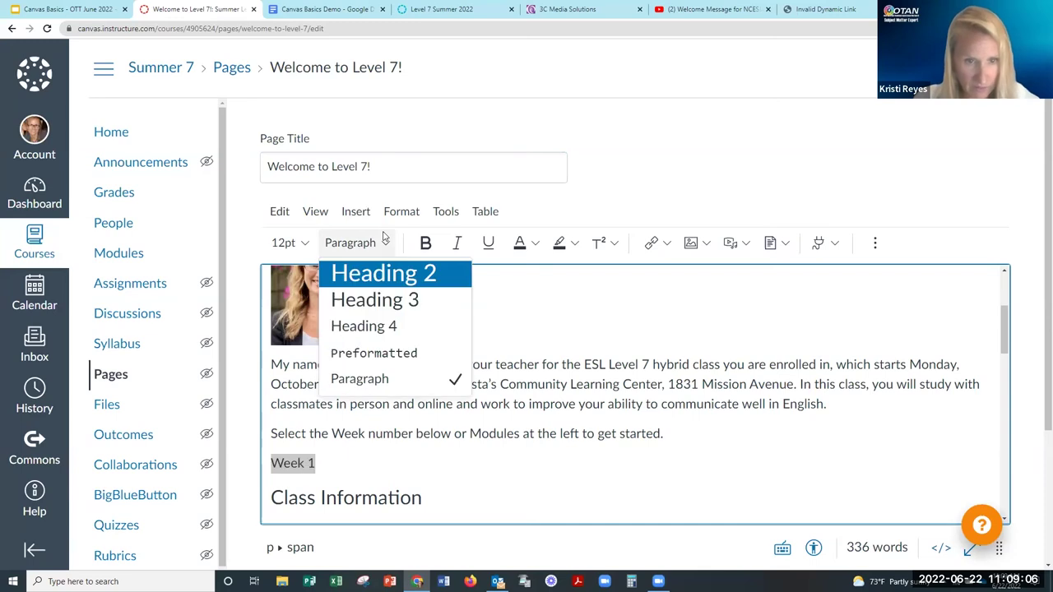
left_click(374, 300)
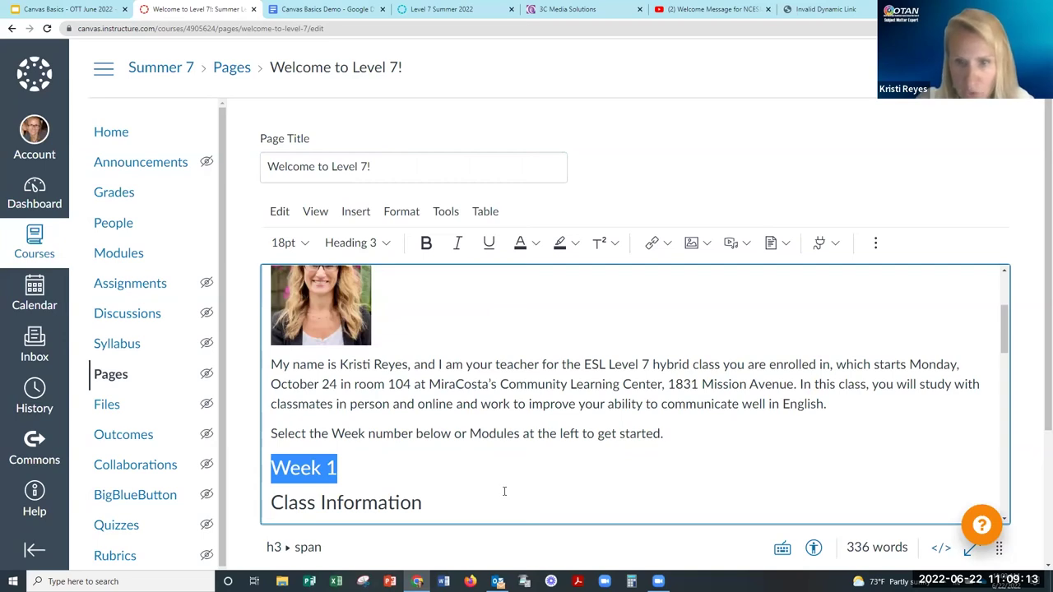
Link the Week 1 heading to the Week 1: Geography (Wonders of the World) module as a course link, and save the page.
left_click(667, 245)
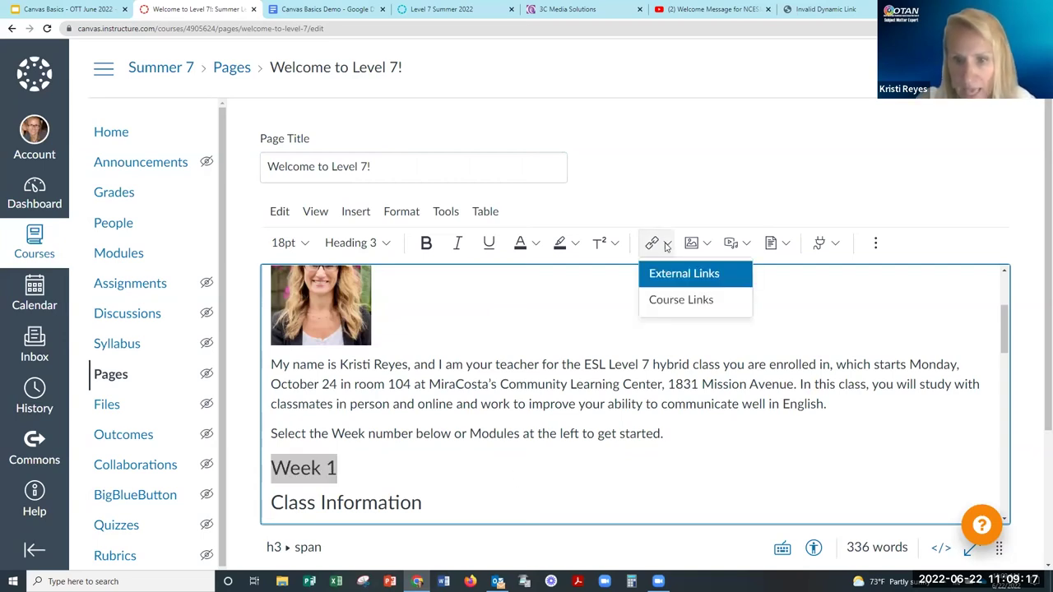
left_click(676, 301)
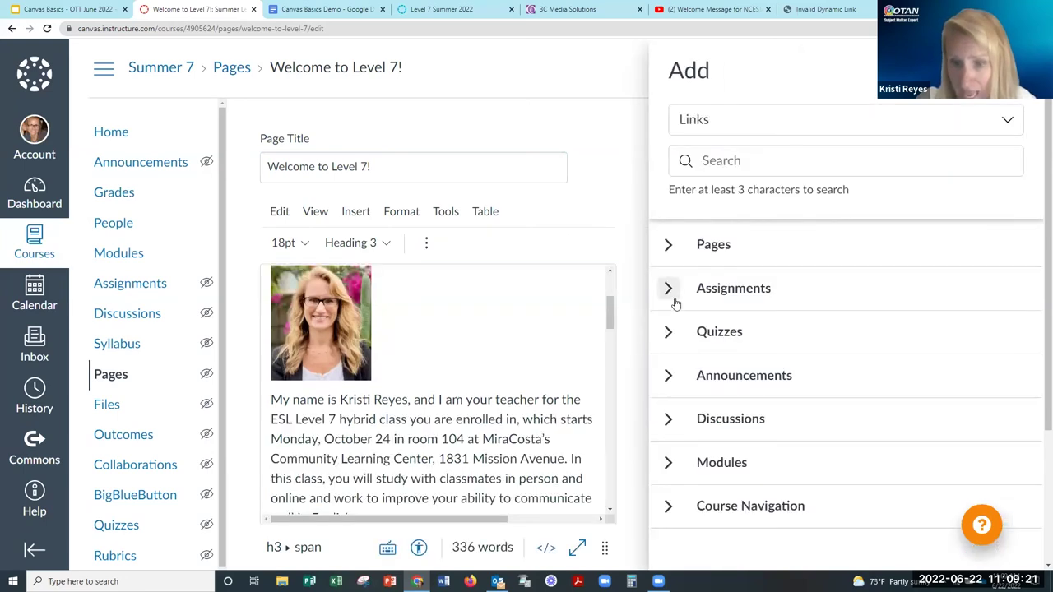
left_click(667, 464)
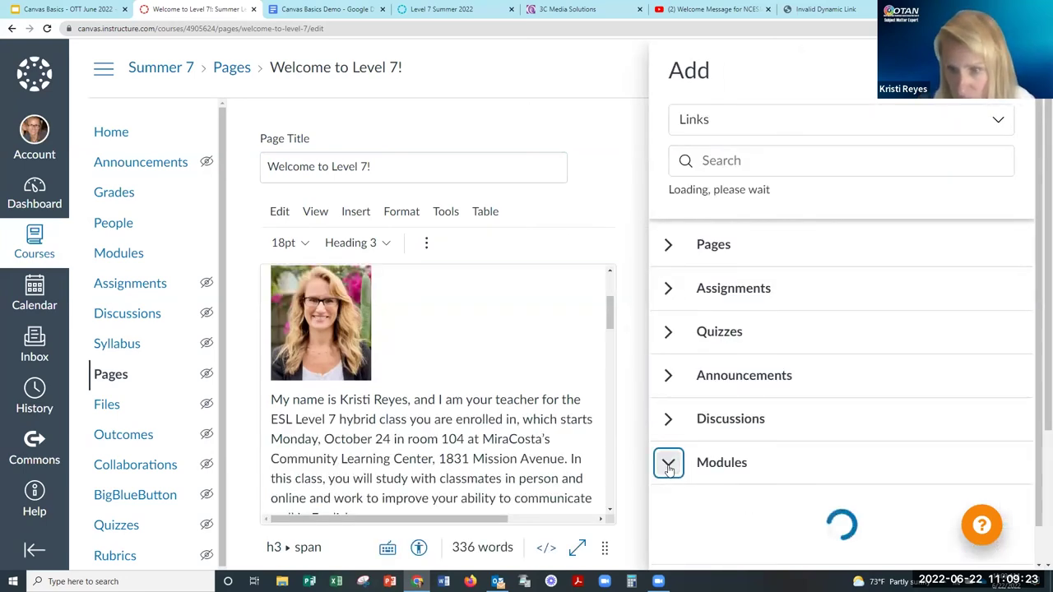
left_click(732, 502)
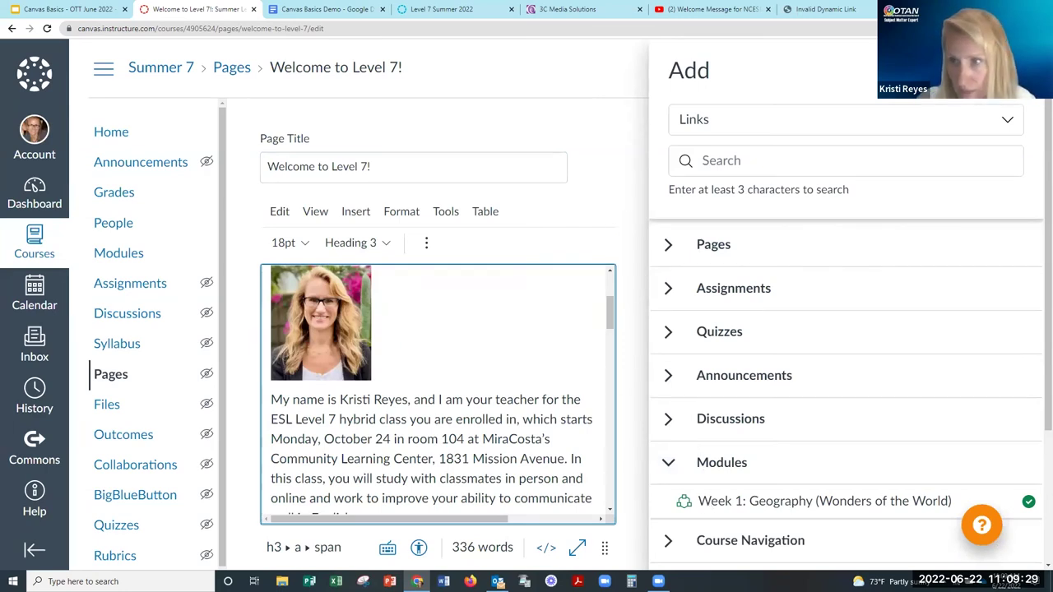
left_click(1024, 70)
scroll(920, 415, "down", 2)
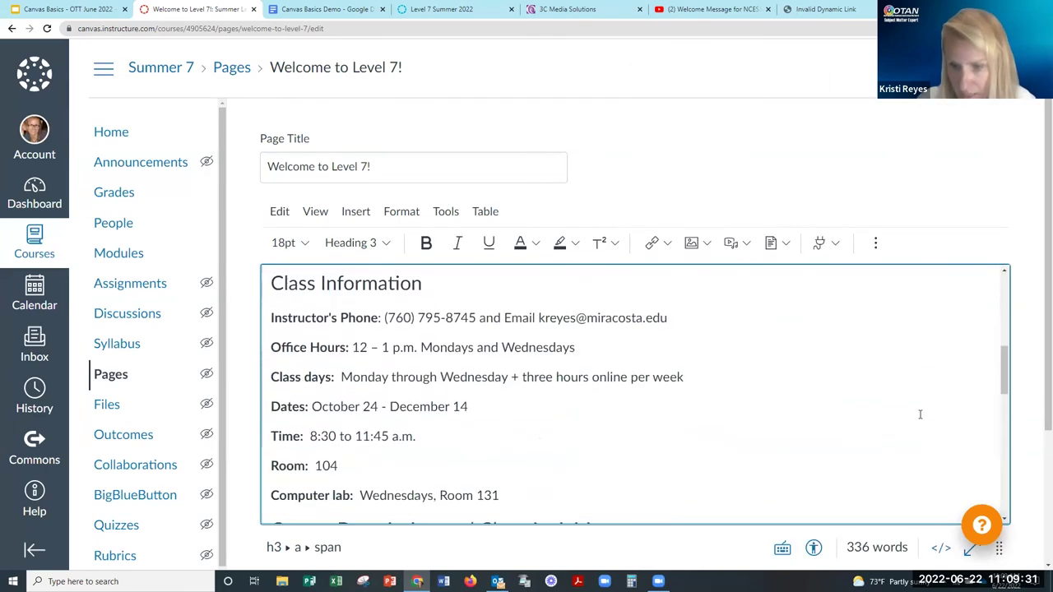
scroll(1037, 482, "down", 1)
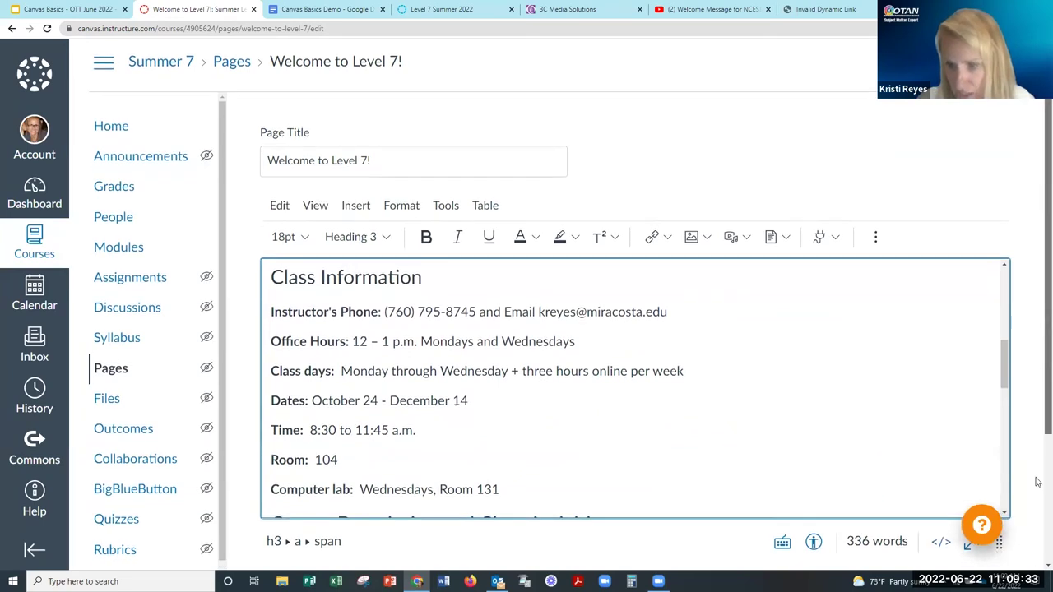
scroll(1037, 482, "down", 3)
left_click(1014, 537)
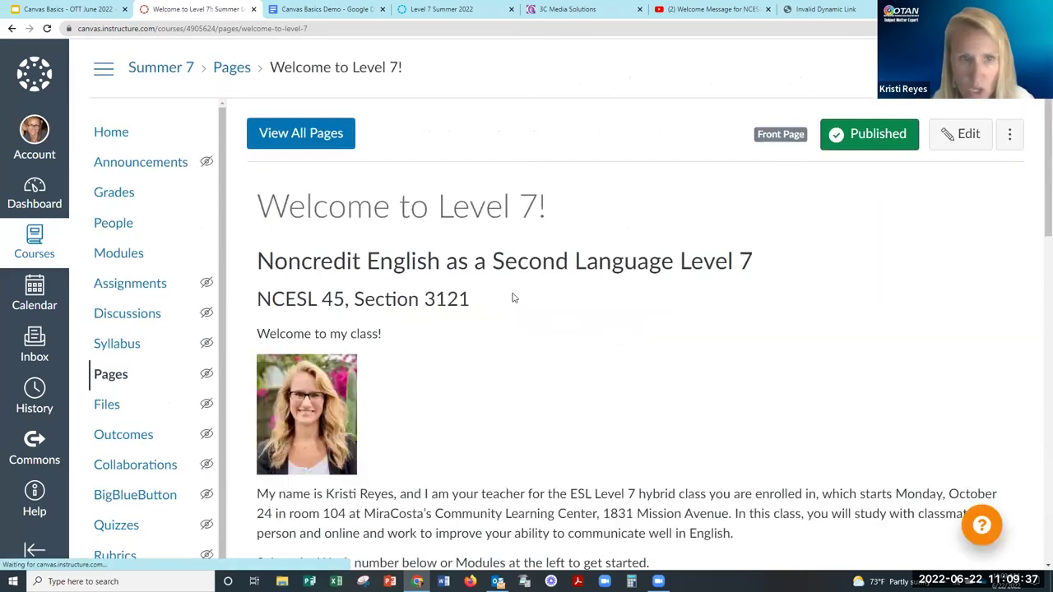
Test the Week 1 link from the course home page, and switch to the Canvas Basics Google Slides presentation.
left_click(112, 133)
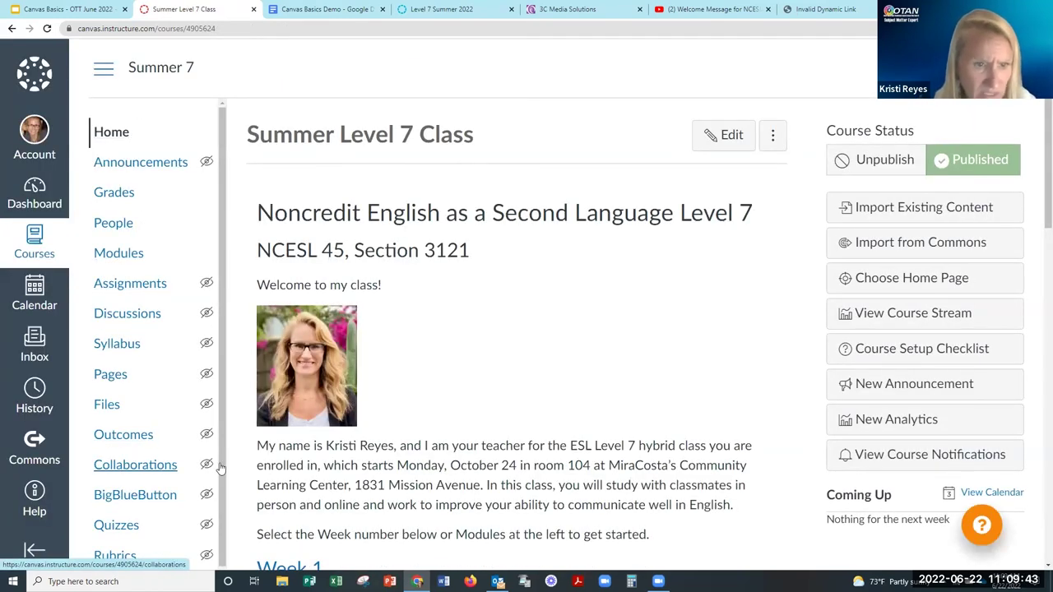
scroll(511, 398, "down", 1)
scroll(511, 398, "down", 3)
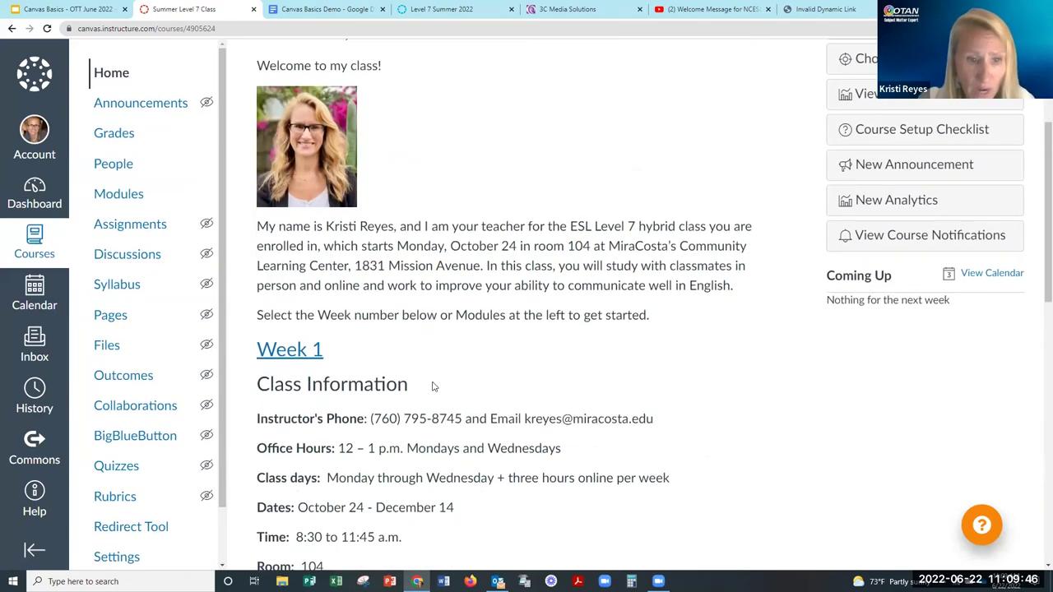
left_click(292, 355)
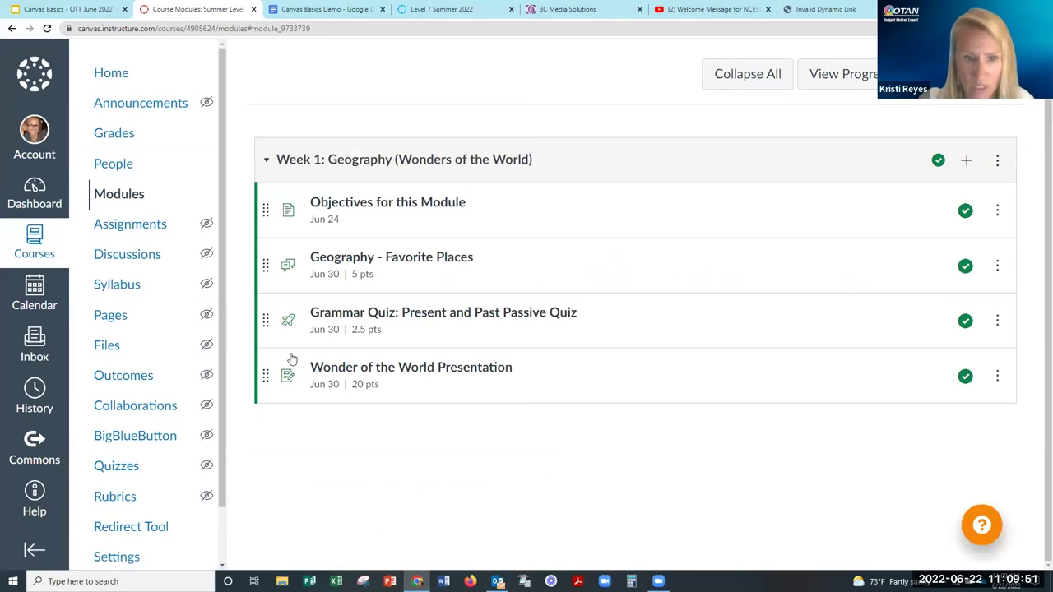
scroll(292, 359, "up", 1)
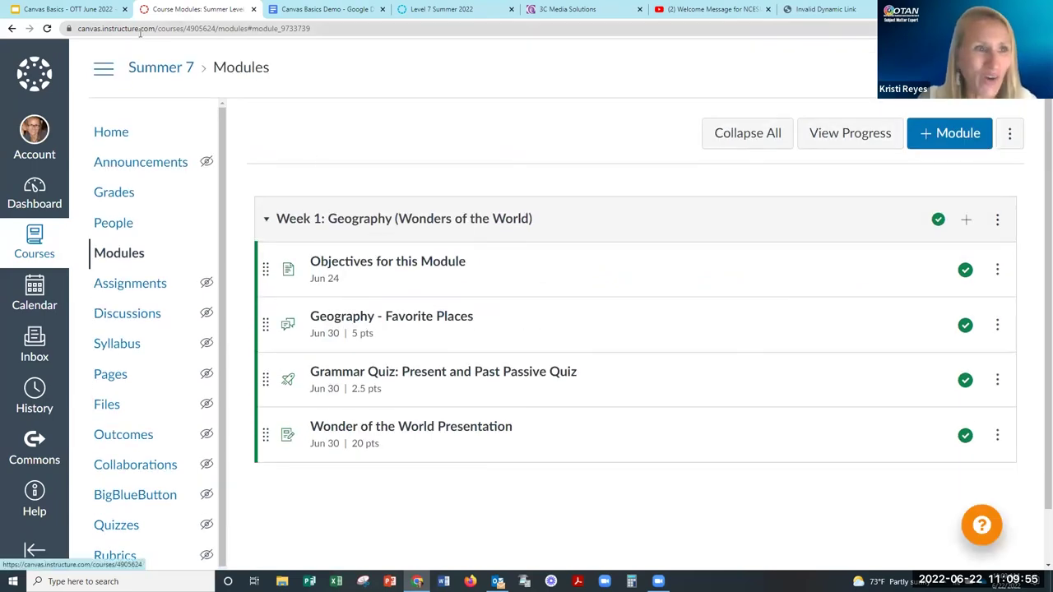
left_click(49, 10)
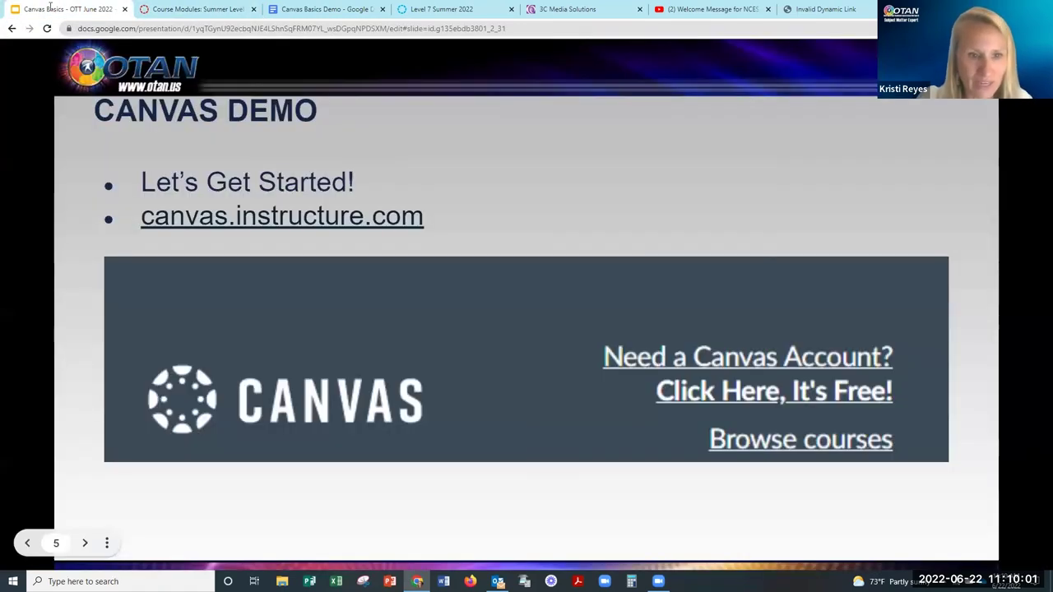
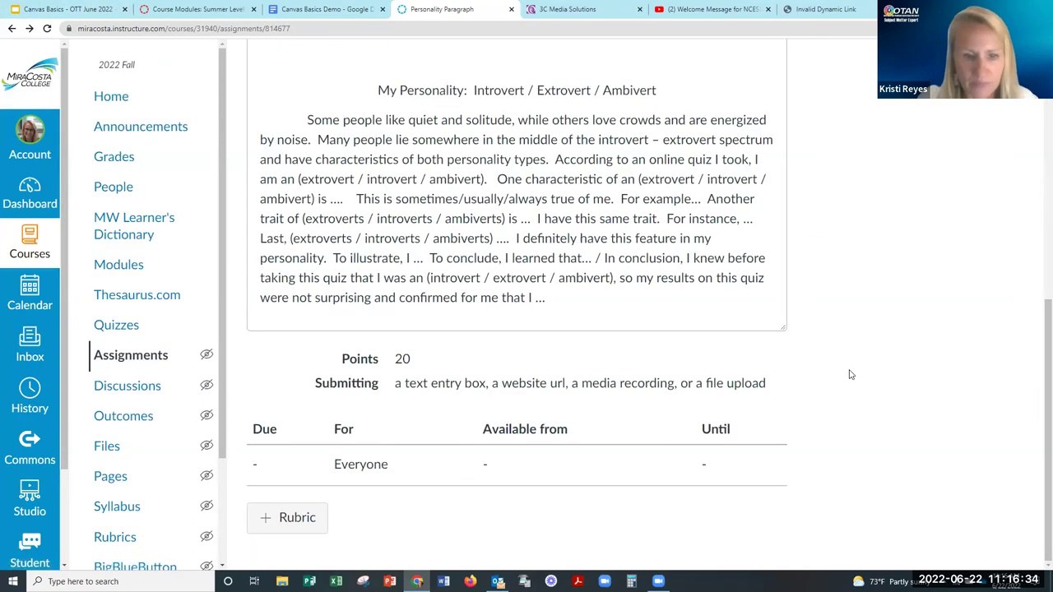
Start a rubric for the Personality Paragraph assignment and open the search for existing rubrics.
scroll(851, 374, "up", 2)
scroll(850, 374, "up", 5)
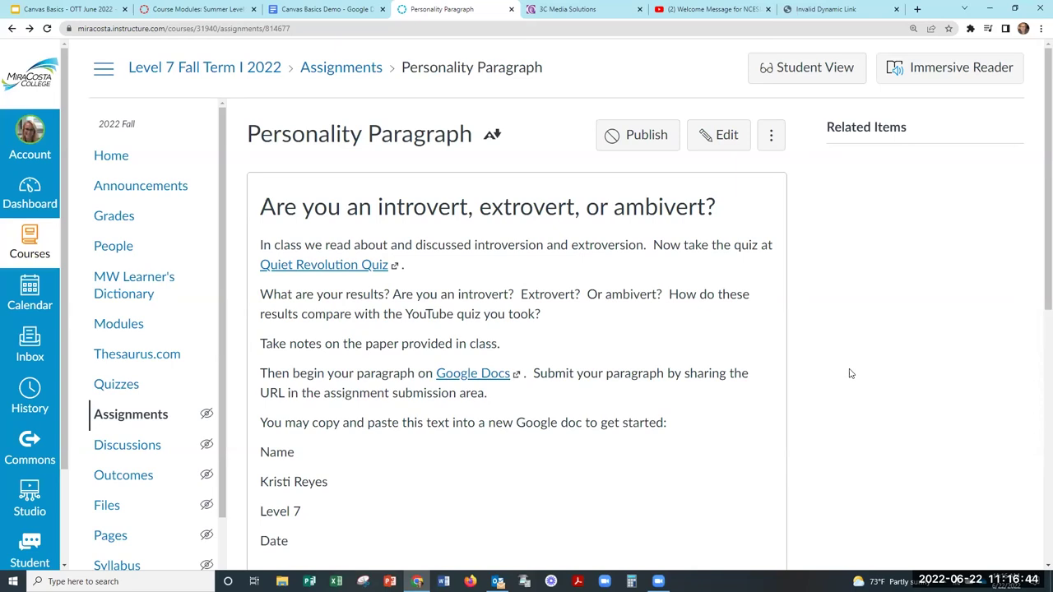
scroll(850, 374, "down", 5)
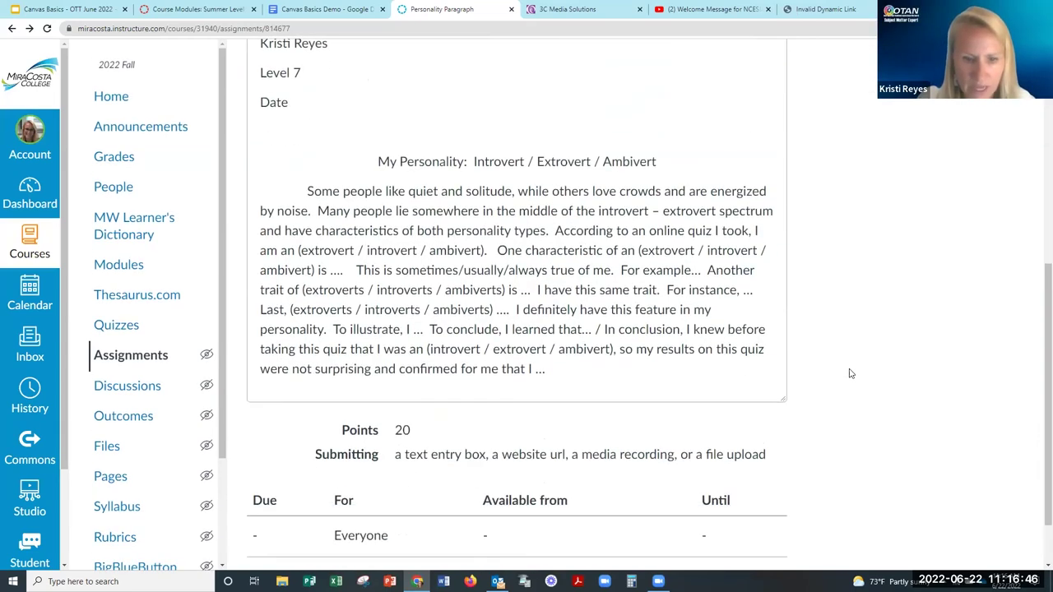
scroll(850, 374, "down", 1)
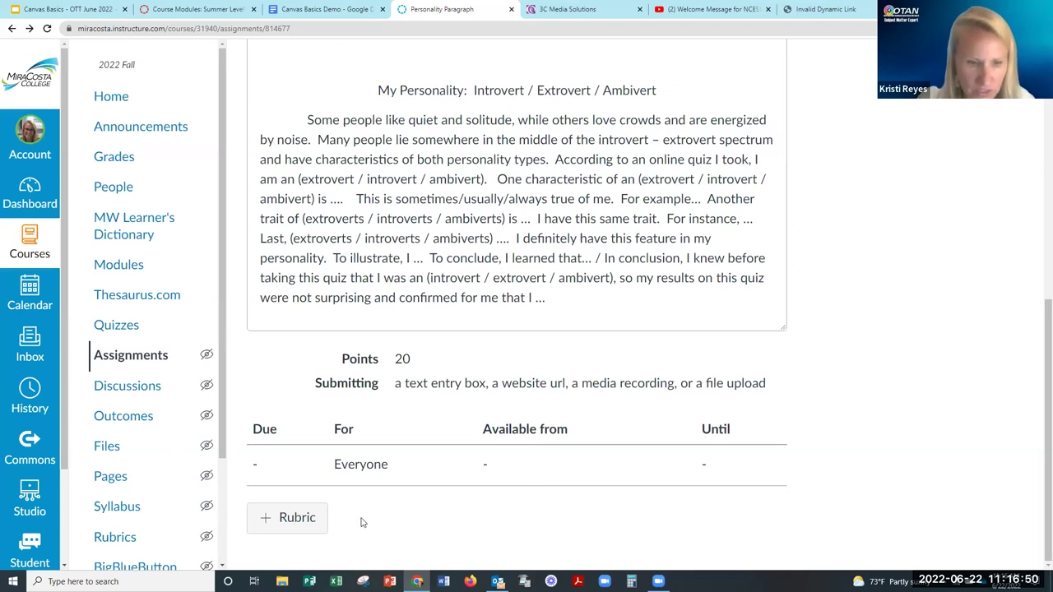
left_click(287, 518)
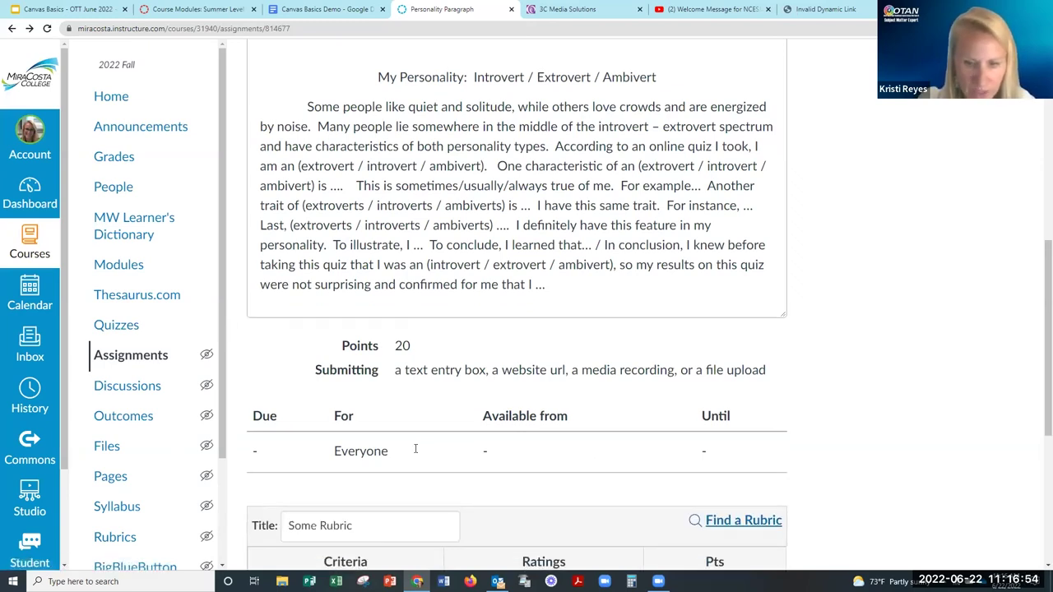
scroll(422, 451, "down", 2)
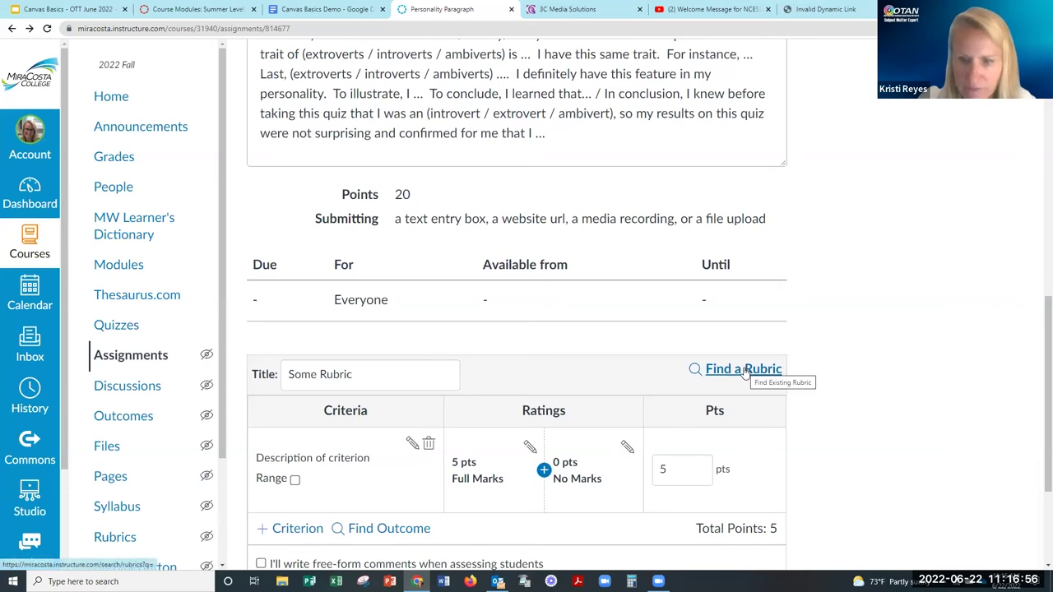
left_click(742, 370)
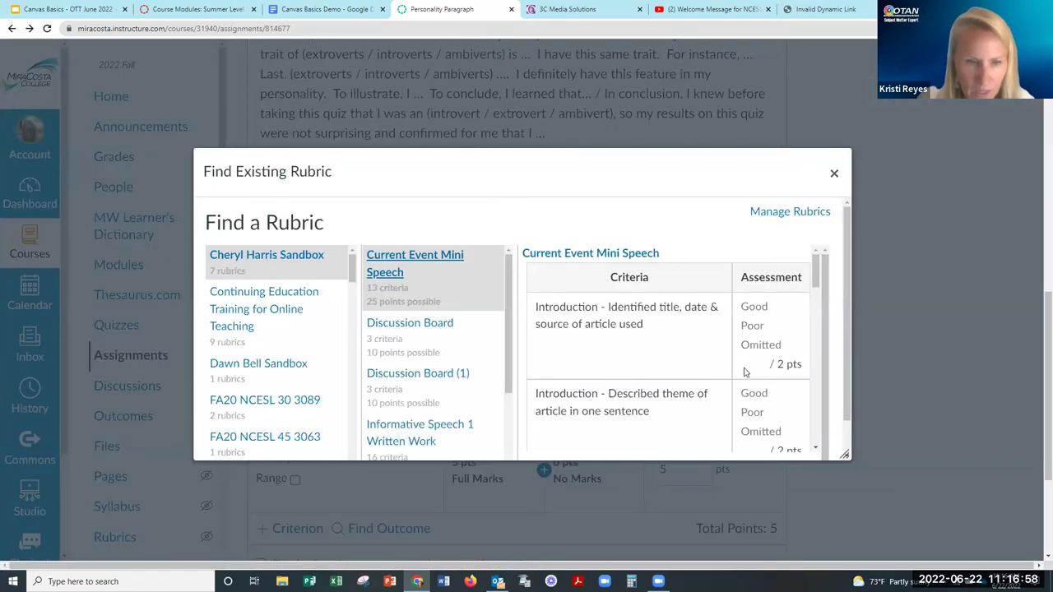
Find Paragraph Rubric (1) in the FA21 NCESL 45 3130 course and use it for the assignment.
left_click_drag(352, 269, 348, 309)
left_click(260, 372)
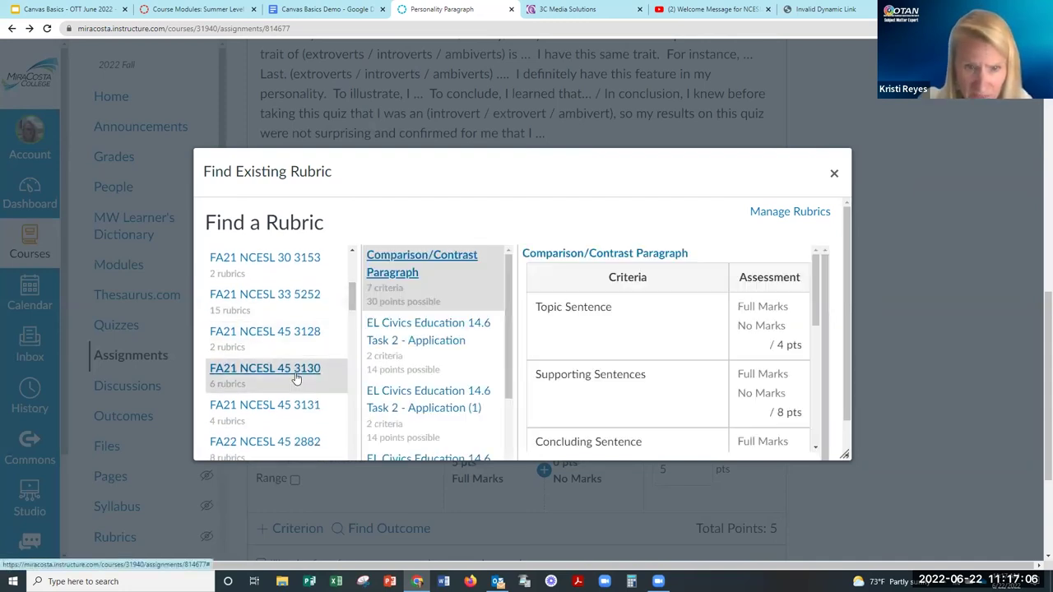
left_click_drag(507, 301, 498, 394)
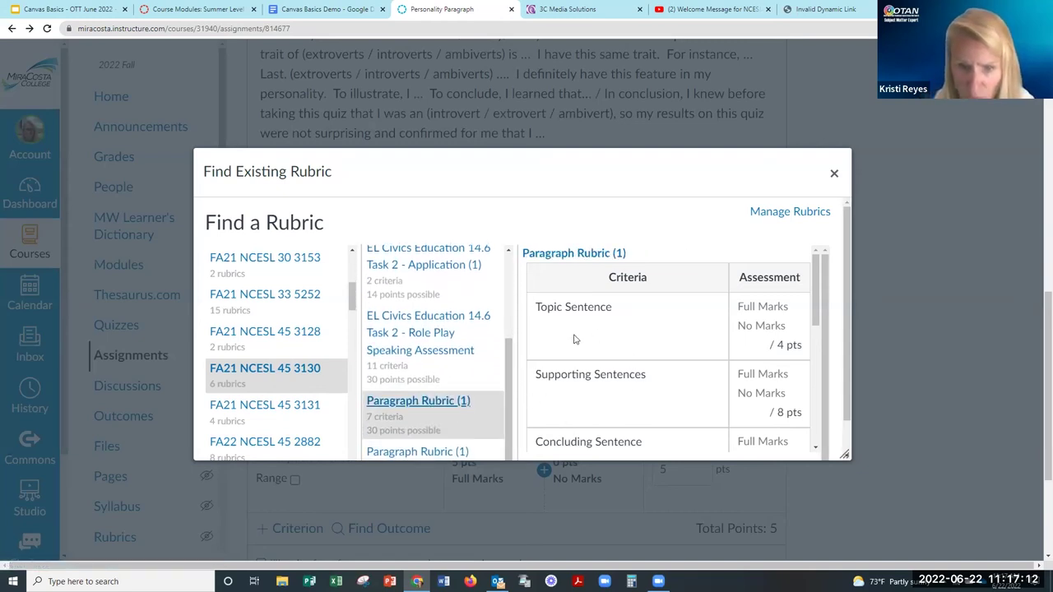
scroll(802, 432, "down", 5)
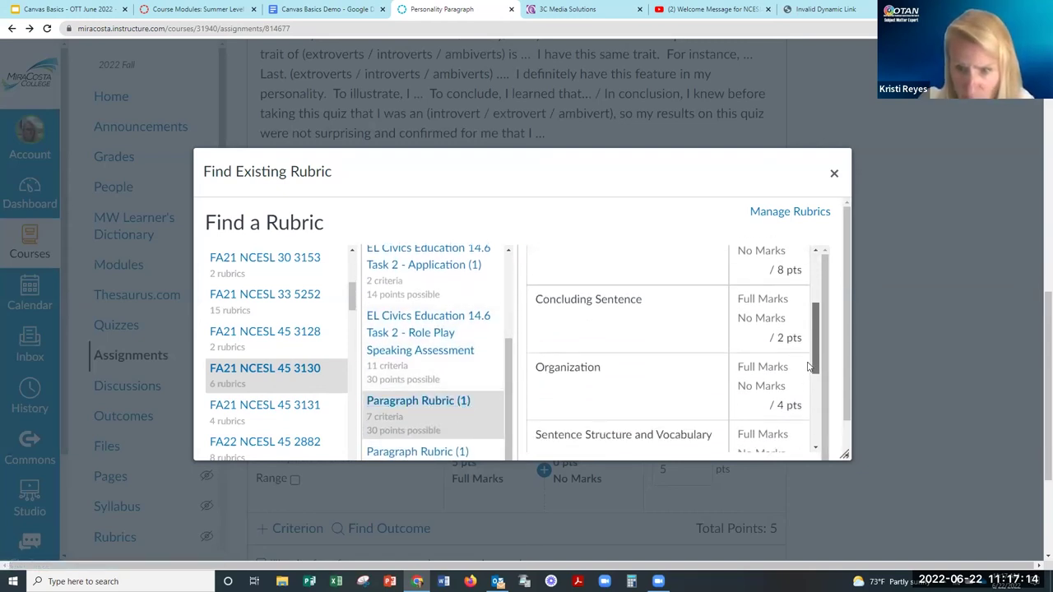
left_click(434, 405)
scroll(575, 436, "down", 1)
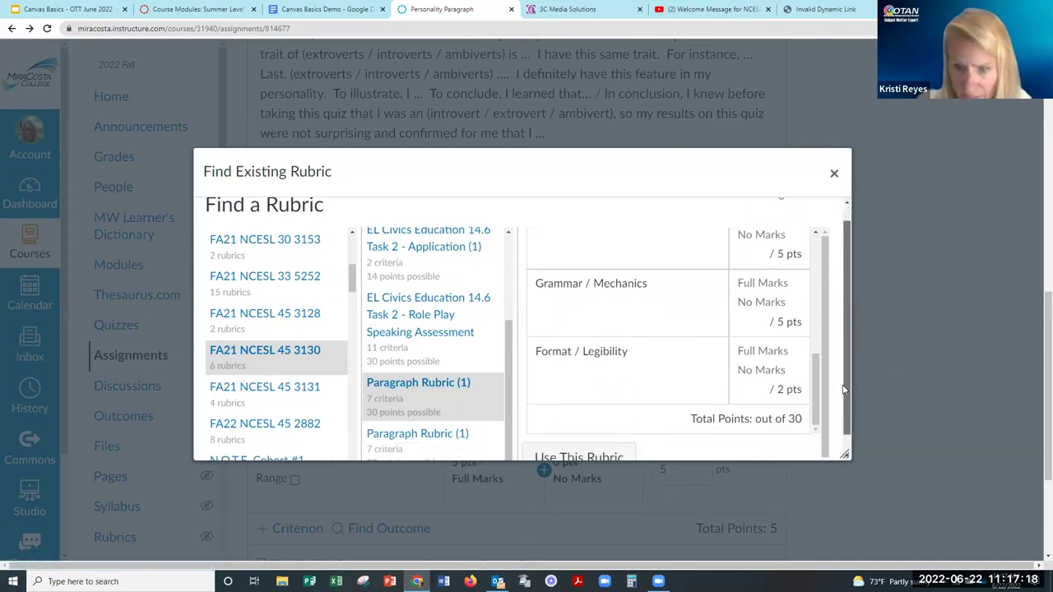
left_click(613, 452)
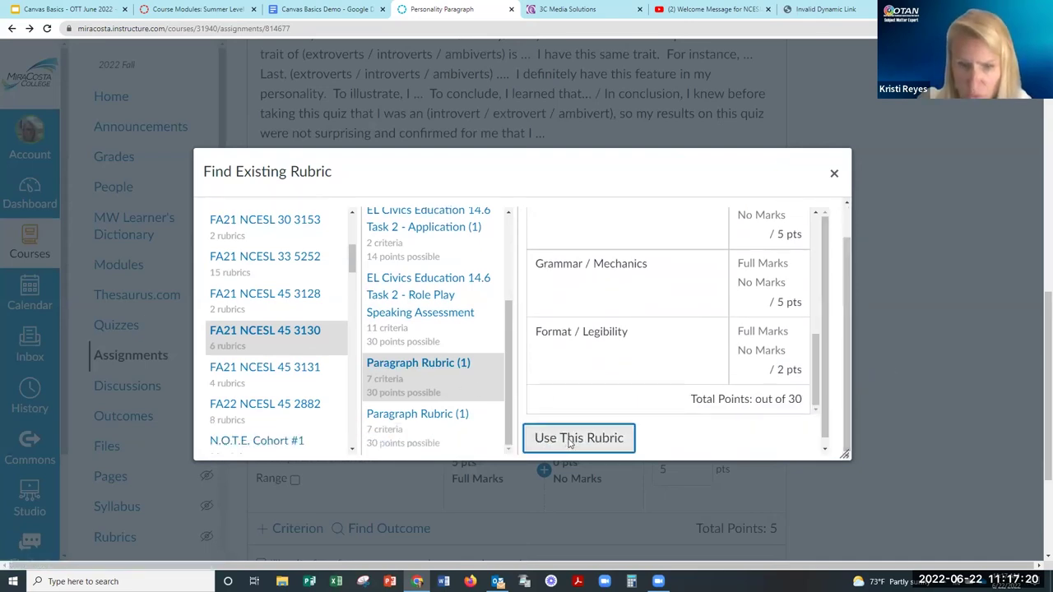
Review the criteria, ratings and points of the rubric attached to the Personality Paragraph assignment.
scroll(929, 370, "down", 5)
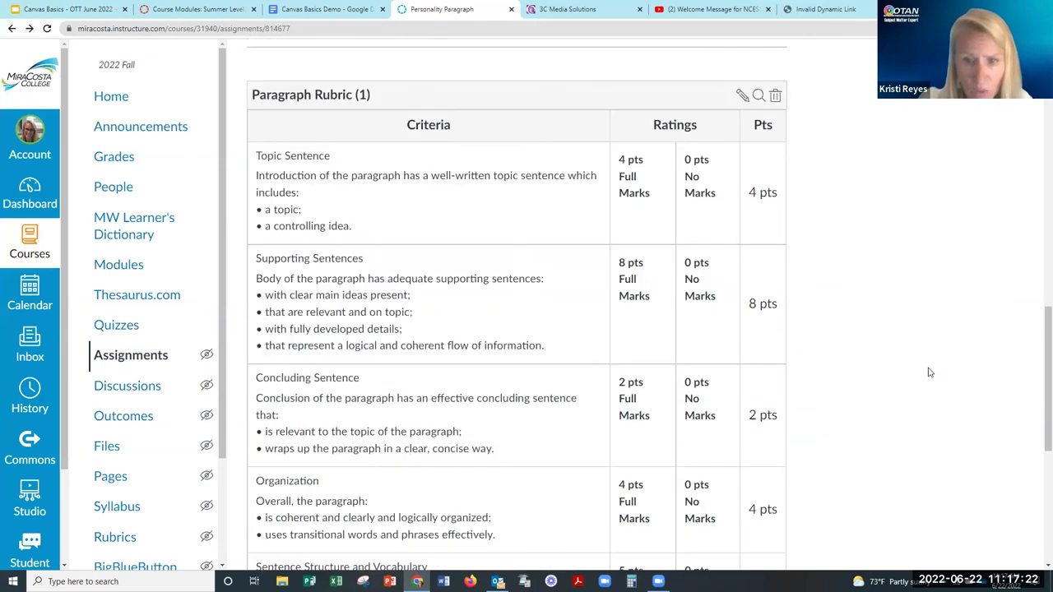
scroll(929, 373, "down", 4)
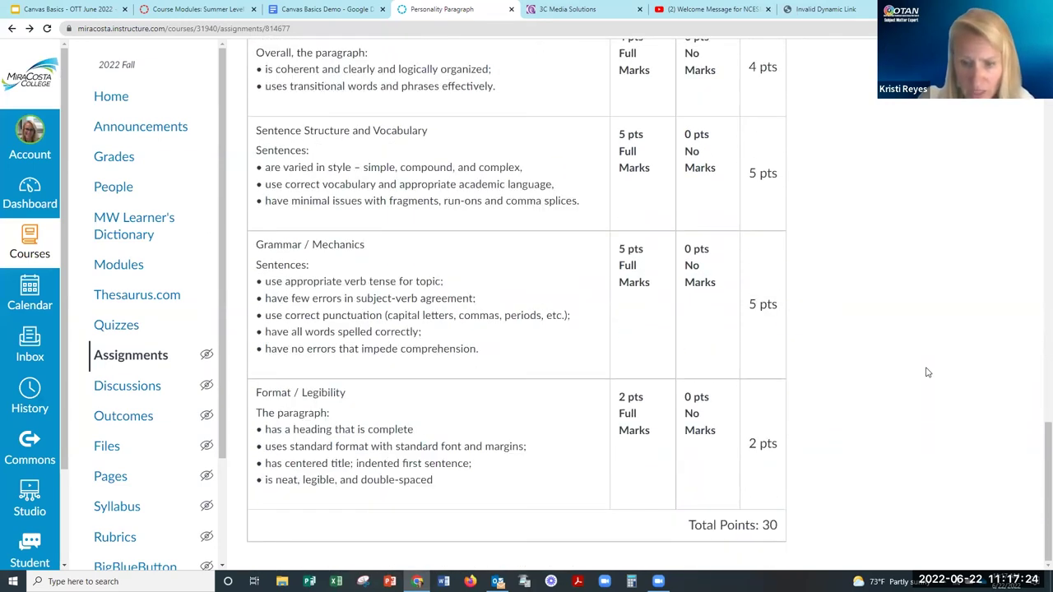
scroll(927, 373, "up", 9)
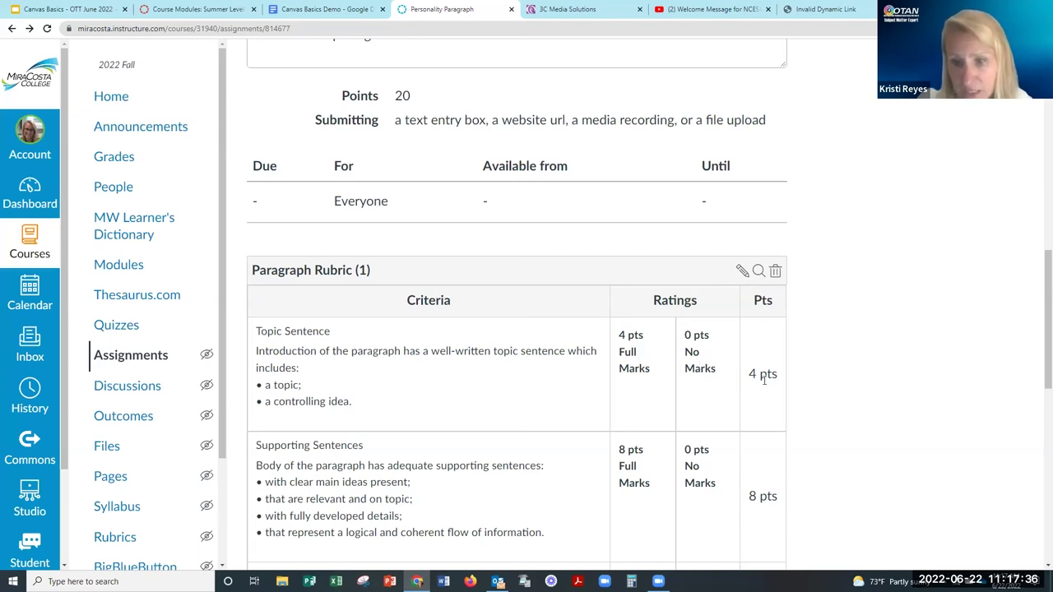
scroll(329, 305, "down", 1)
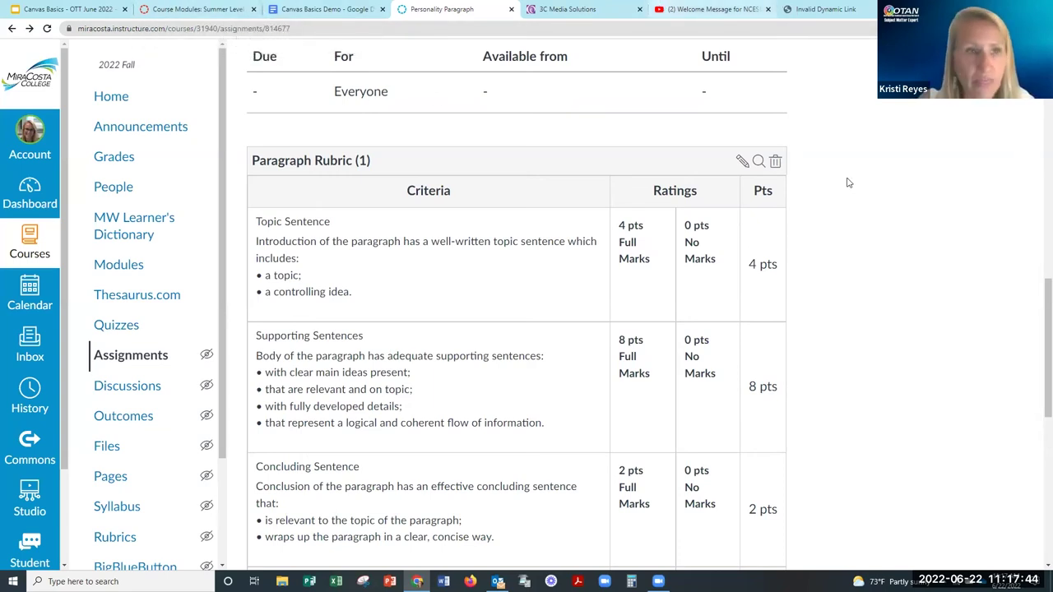
Switch to the Summer 7 Canvas site and open the Personality Paragraph grading task from the dashboard's to-do list.
left_click(200, 13)
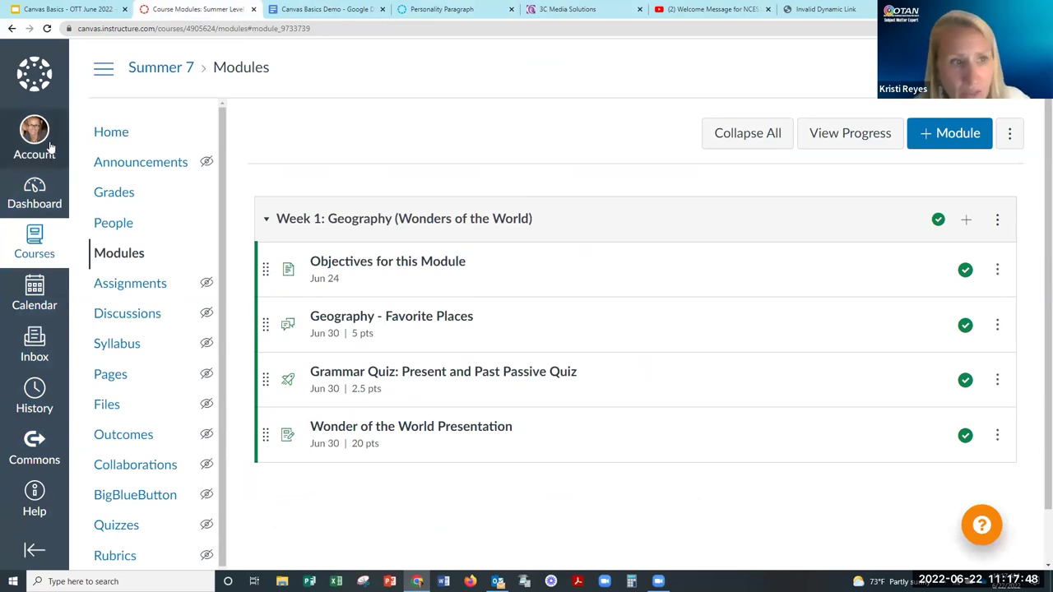
left_click(37, 206)
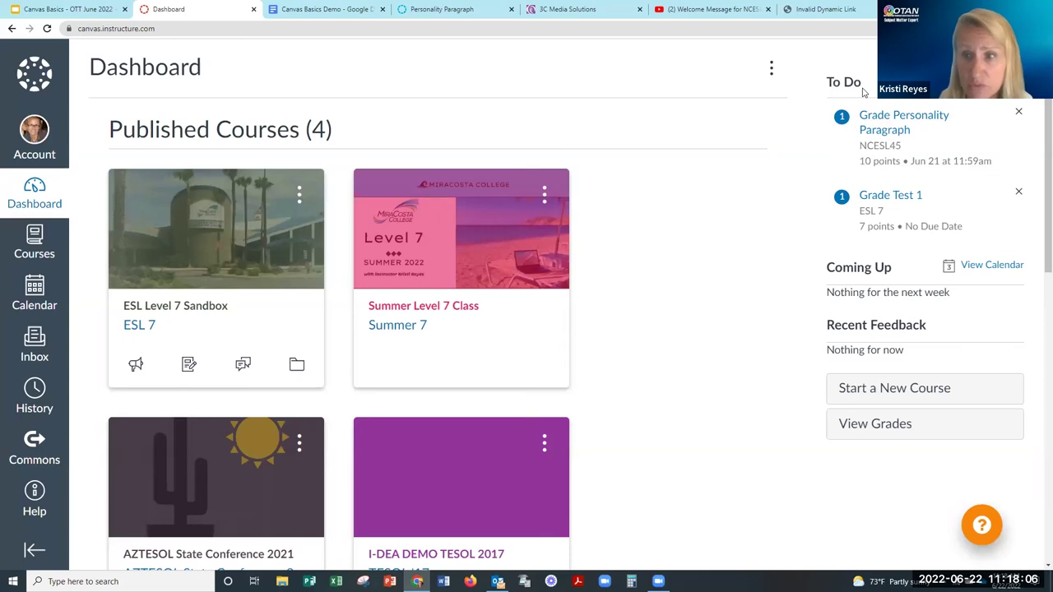
left_click(875, 135)
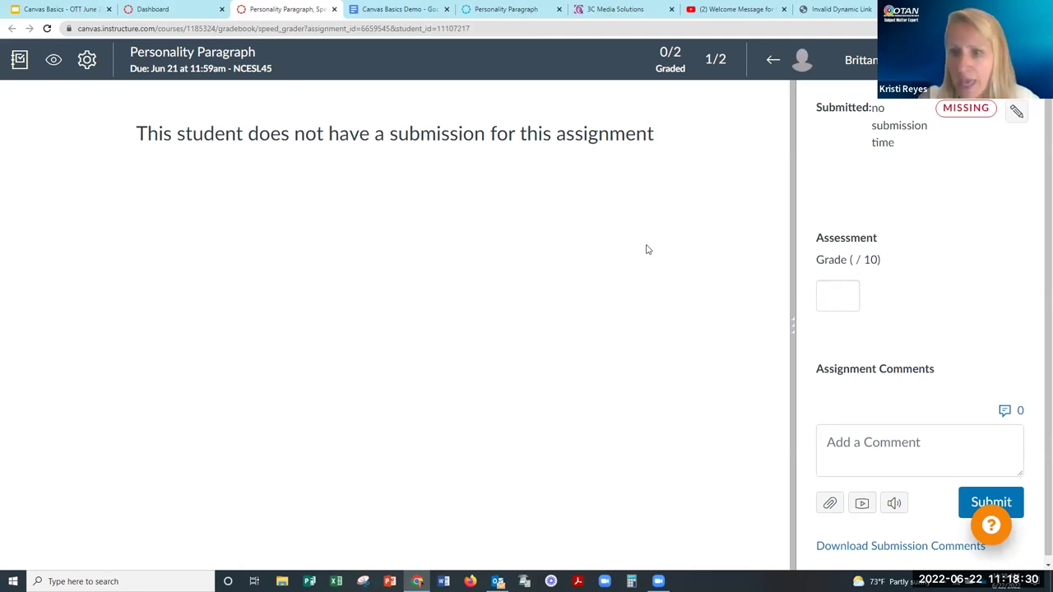
Enter a grade of 100 for the student's Personality Paragraph assignment.
left_click(843, 301)
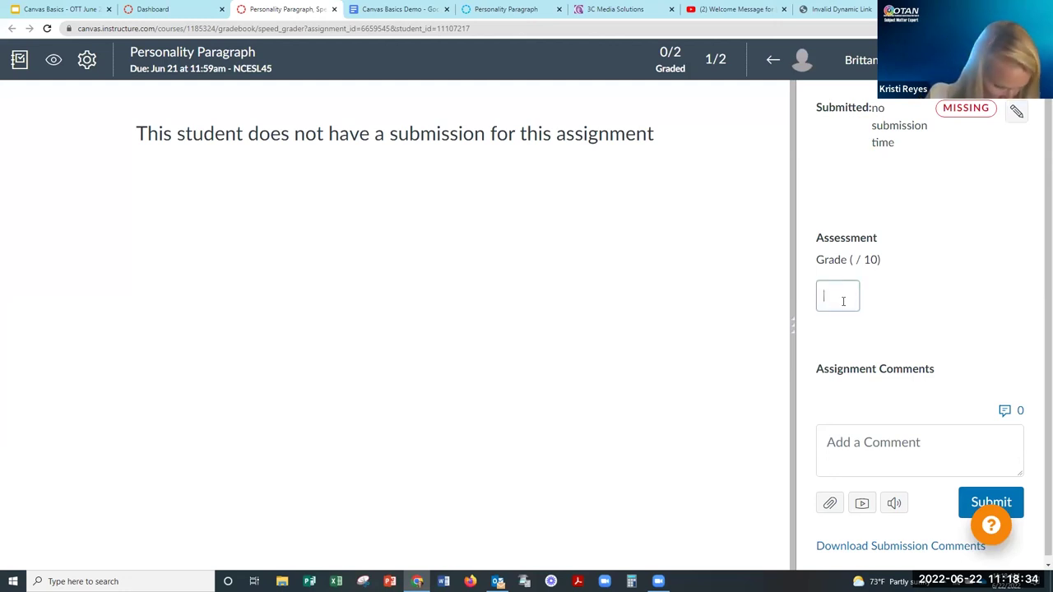
type("100")
left_click(897, 314)
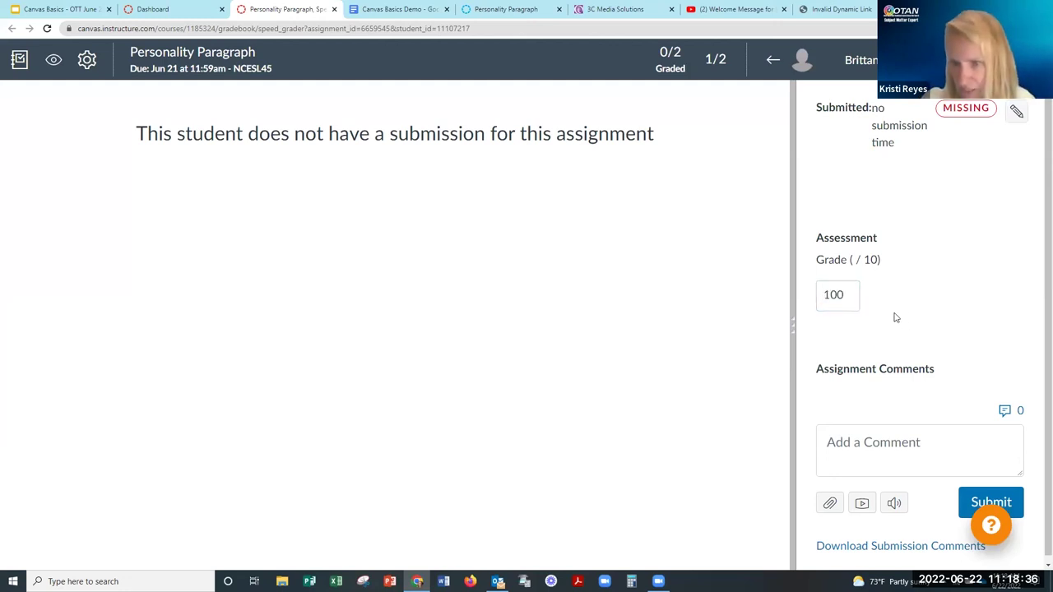
Write the assignment comment "Great work on this! I notice a lot of progress!".
left_click(879, 427)
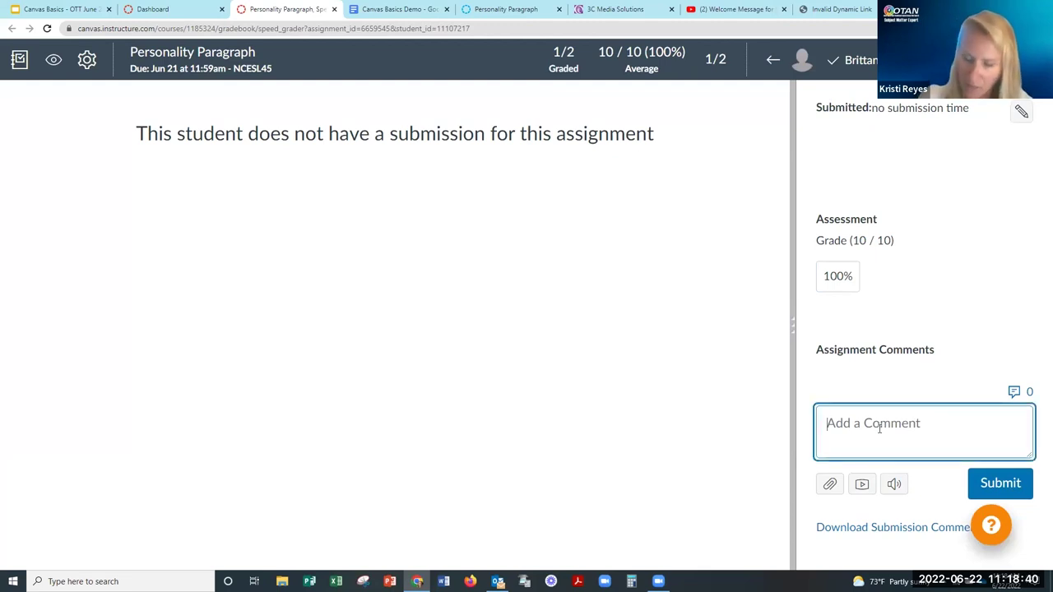
type("Great")
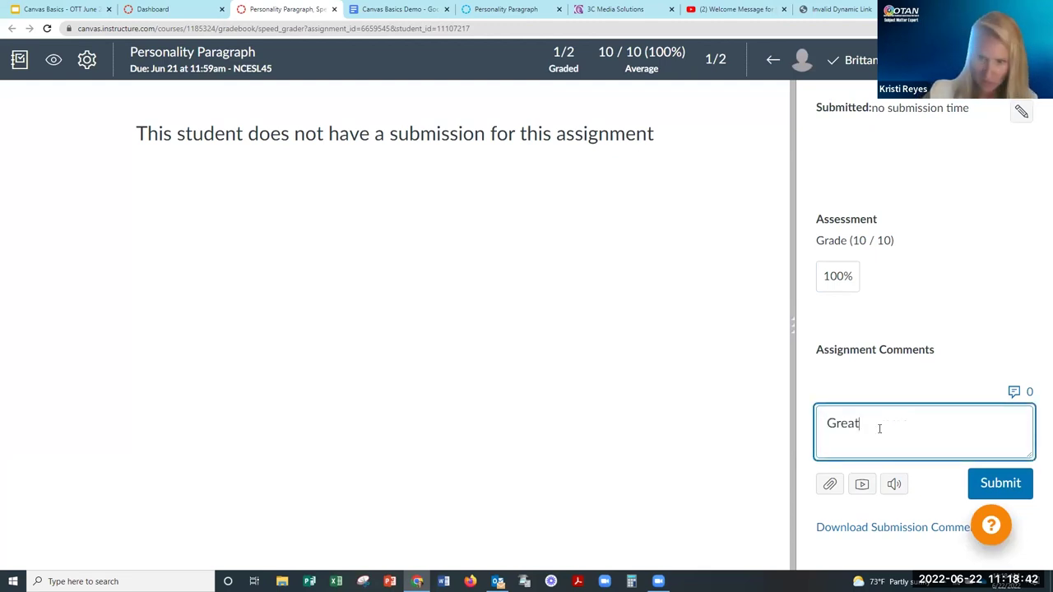
type(" work on this")
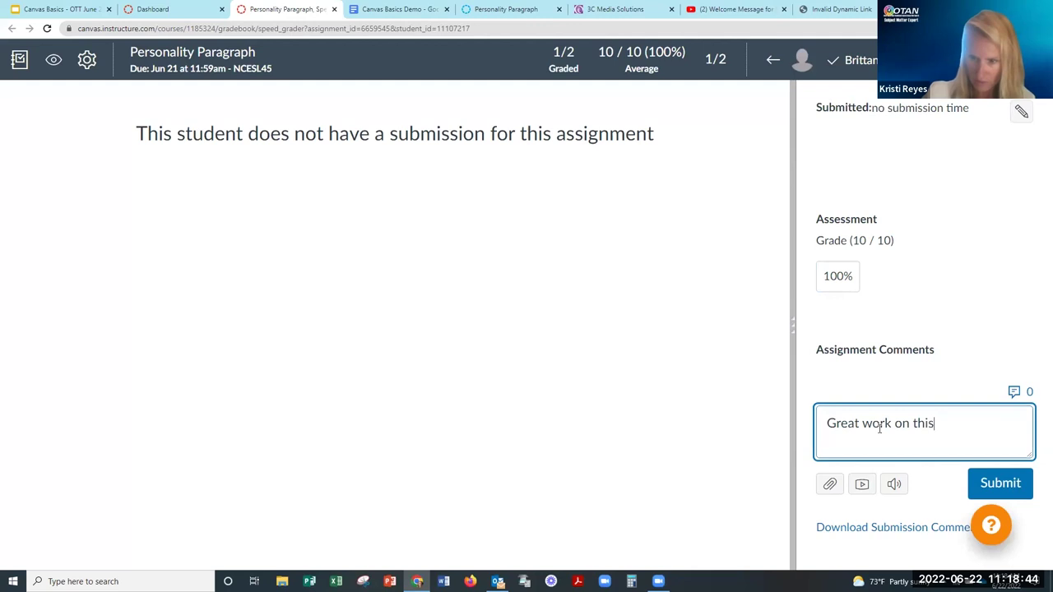
type("! I notice")
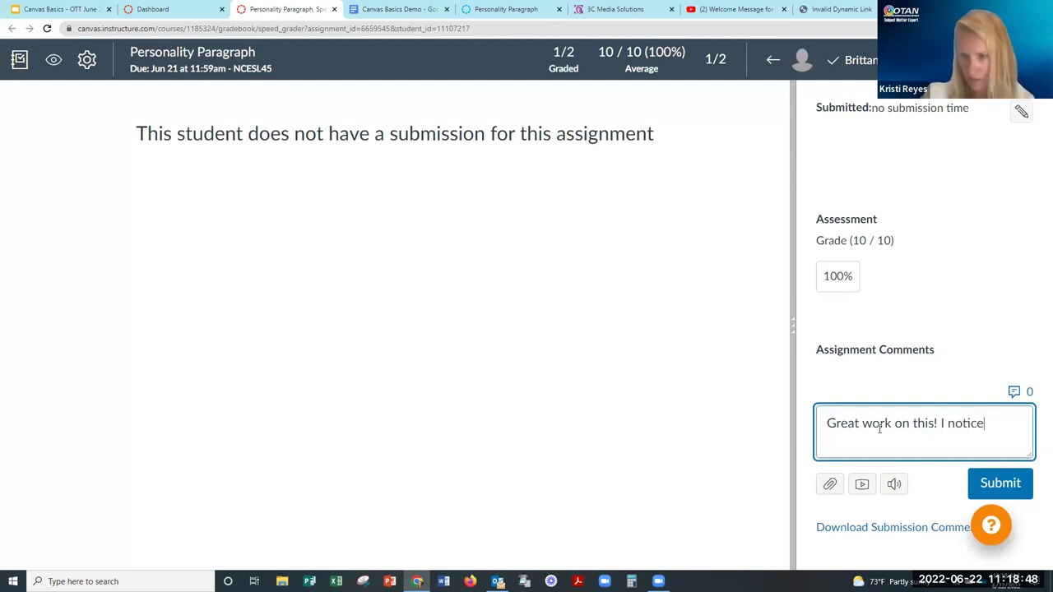
type(" a lot of progress!")
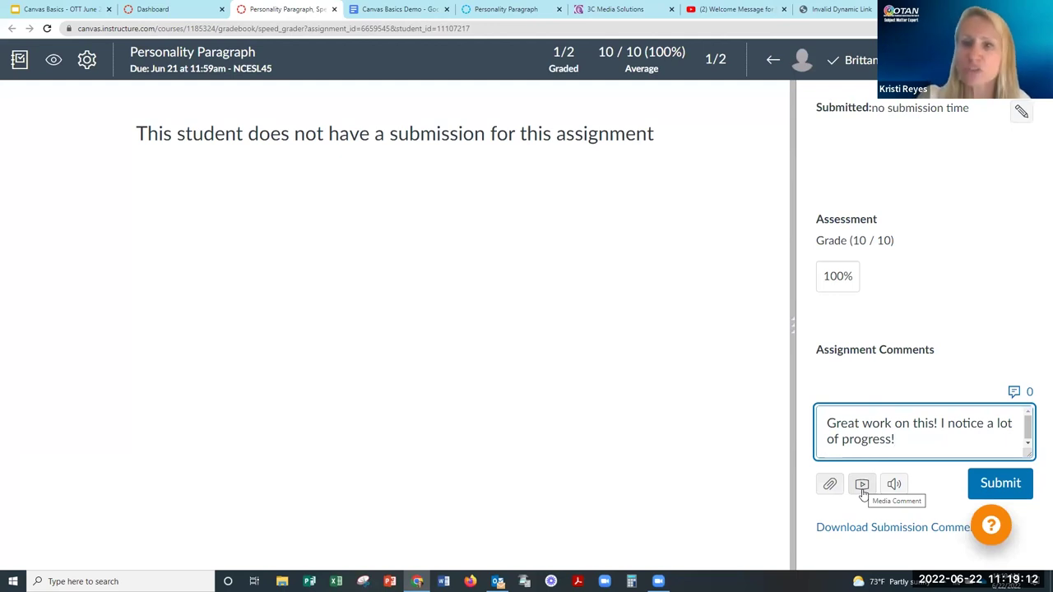
Examine the recording and file upload options for a media comment, leaving without adding one.
left_click(862, 486)
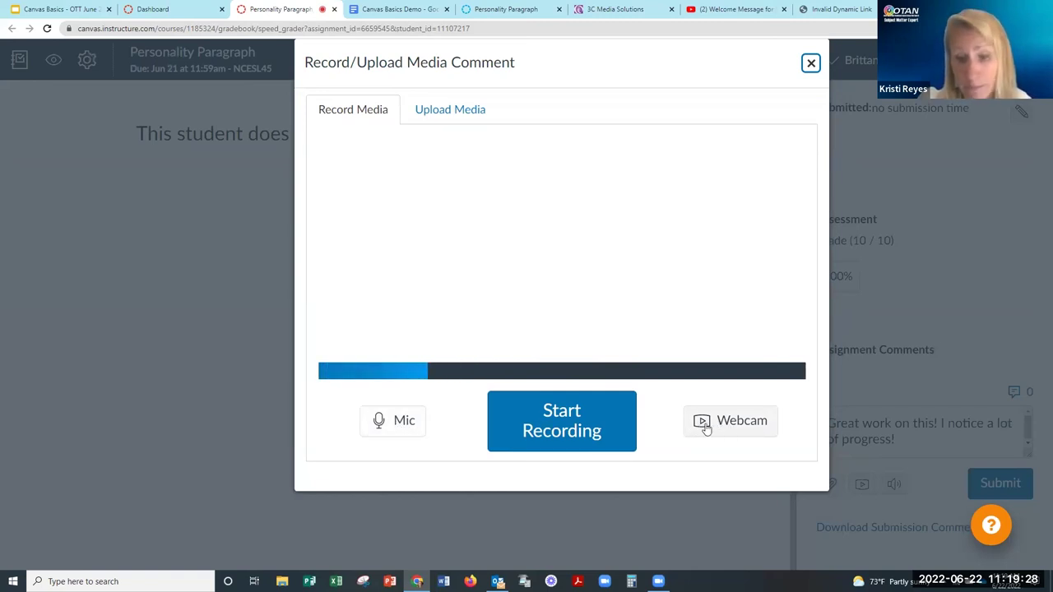
left_click(451, 112)
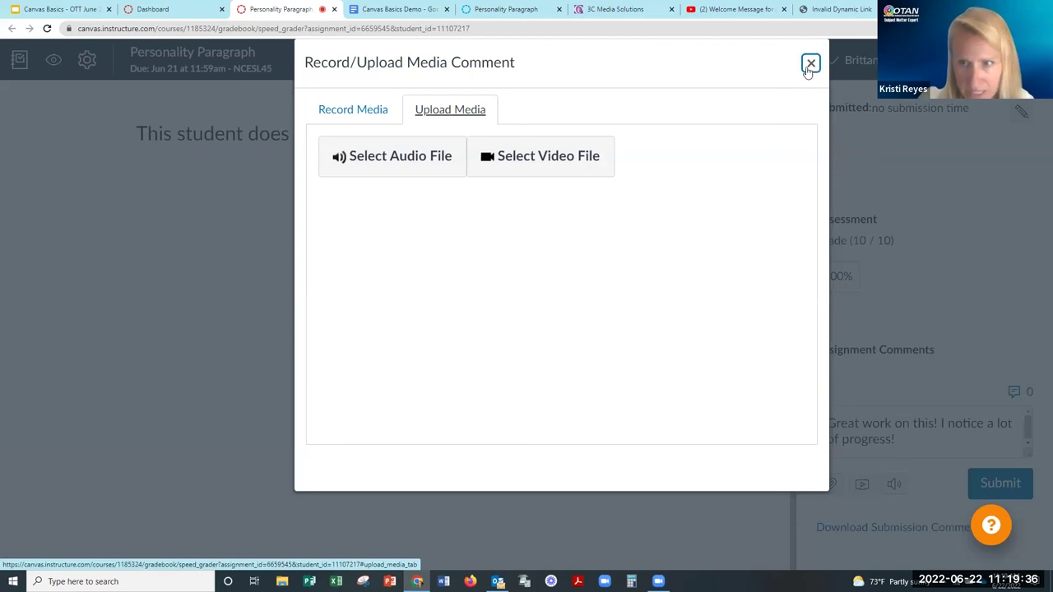
left_click(811, 64)
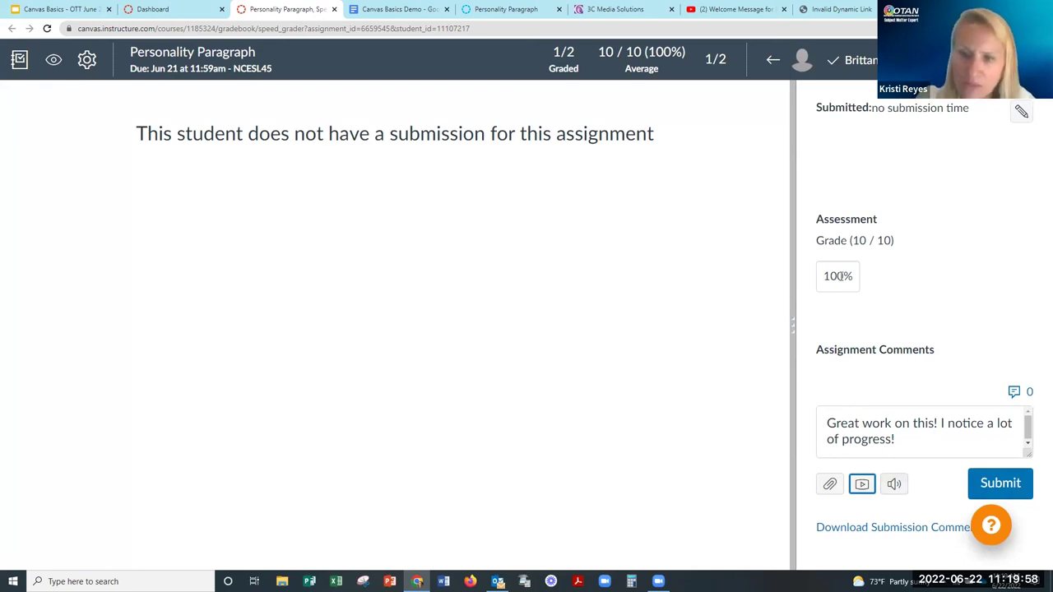
Set the Personality Paragraph grade to 60% and submit the replacement comment "Please see my comments on your Google Doc and resubmit.".
left_click_drag(838, 277, 819, 277)
type("6")
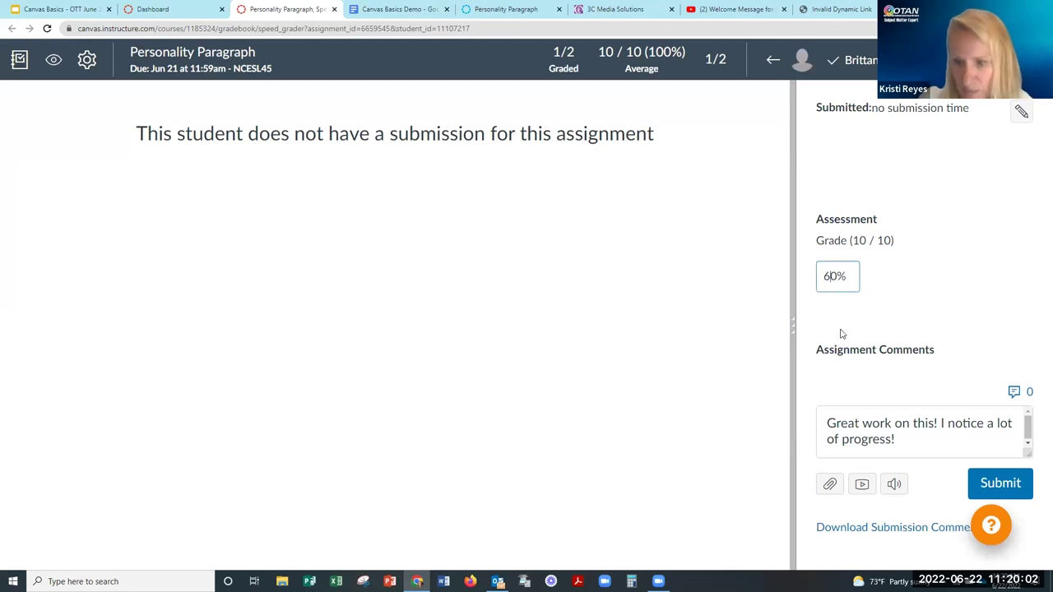
left_click_drag(908, 448, 812, 418)
type("P")
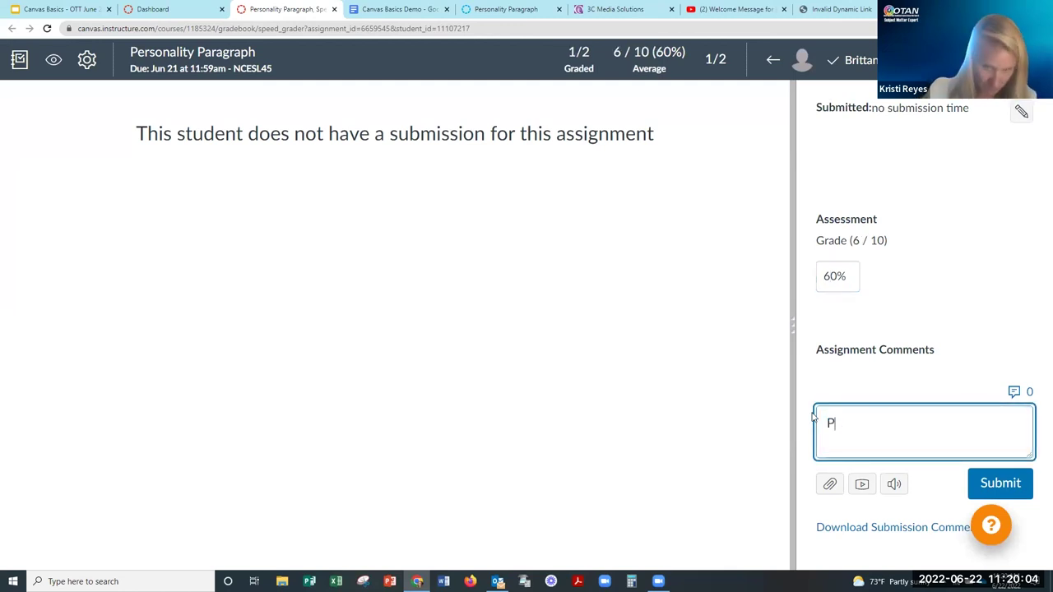
type("lease see my")
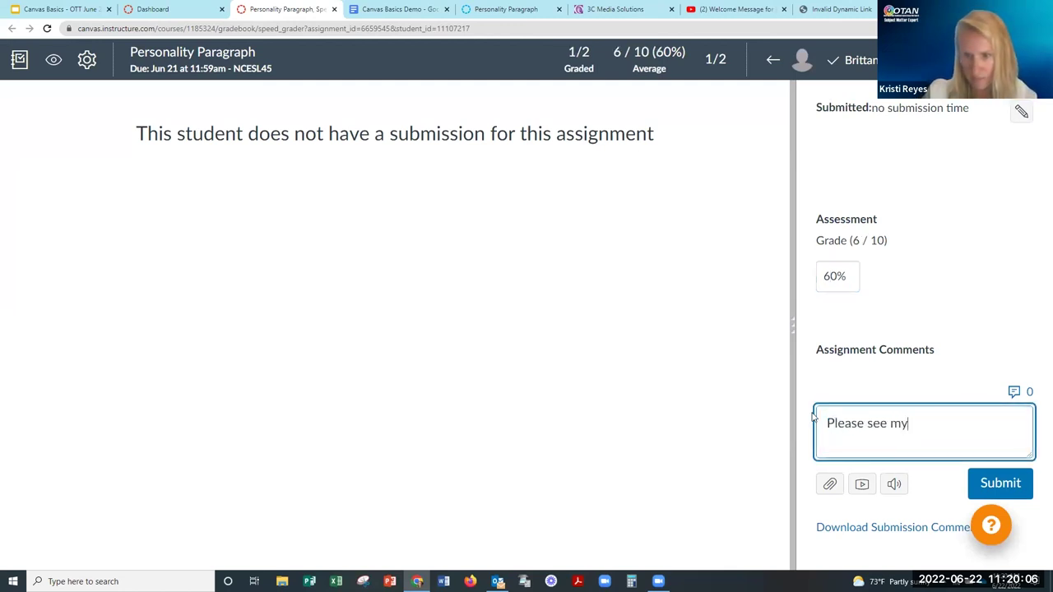
type(" comments on yur")
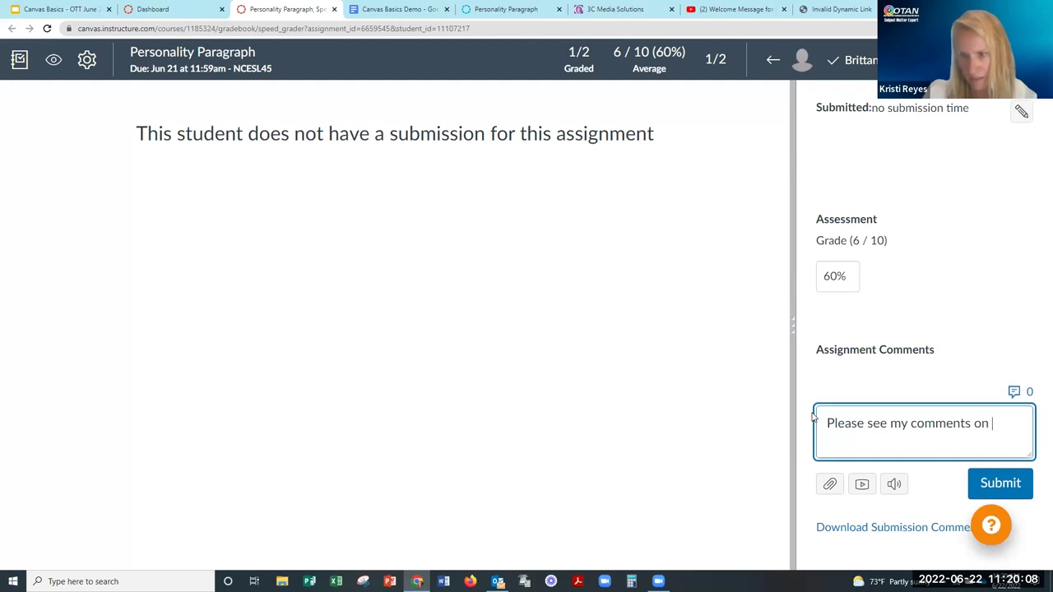
key("BackSpace")
key("BackSpace")
type("our Goog")
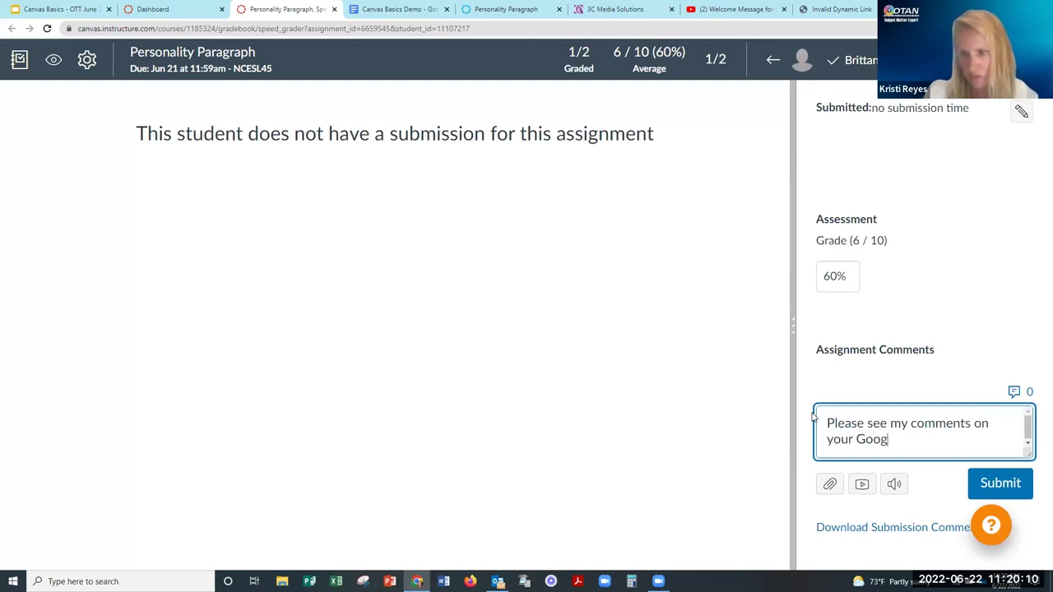
type("le Doc and resub")
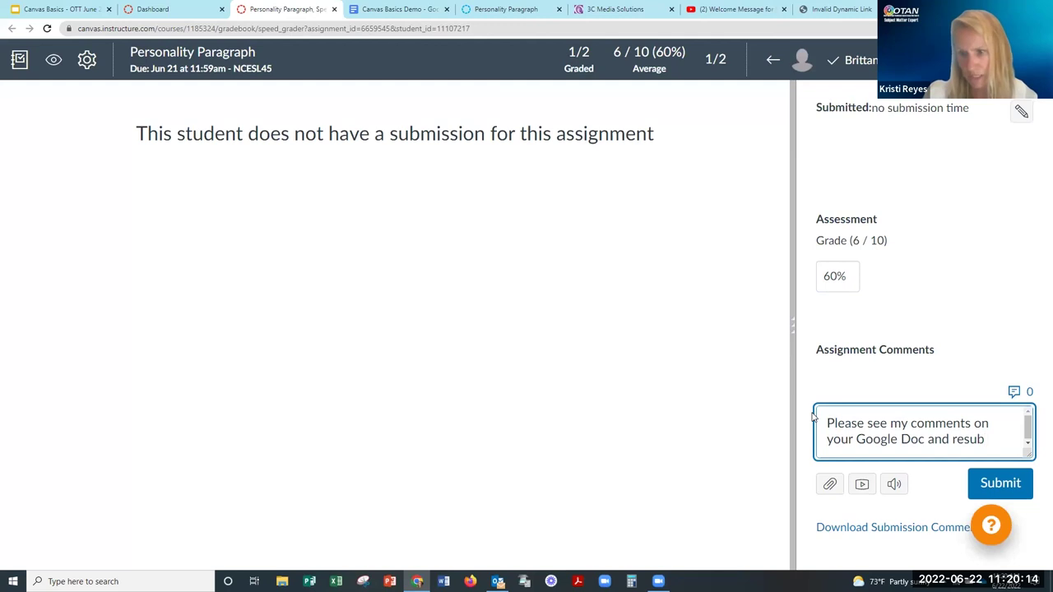
type("mit.")
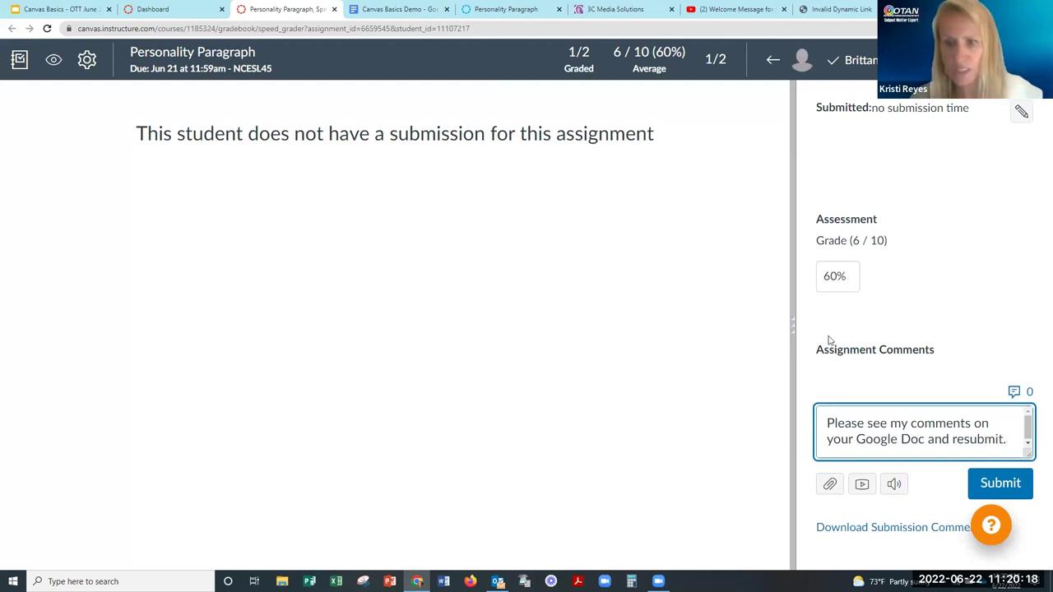
left_click(1003, 483)
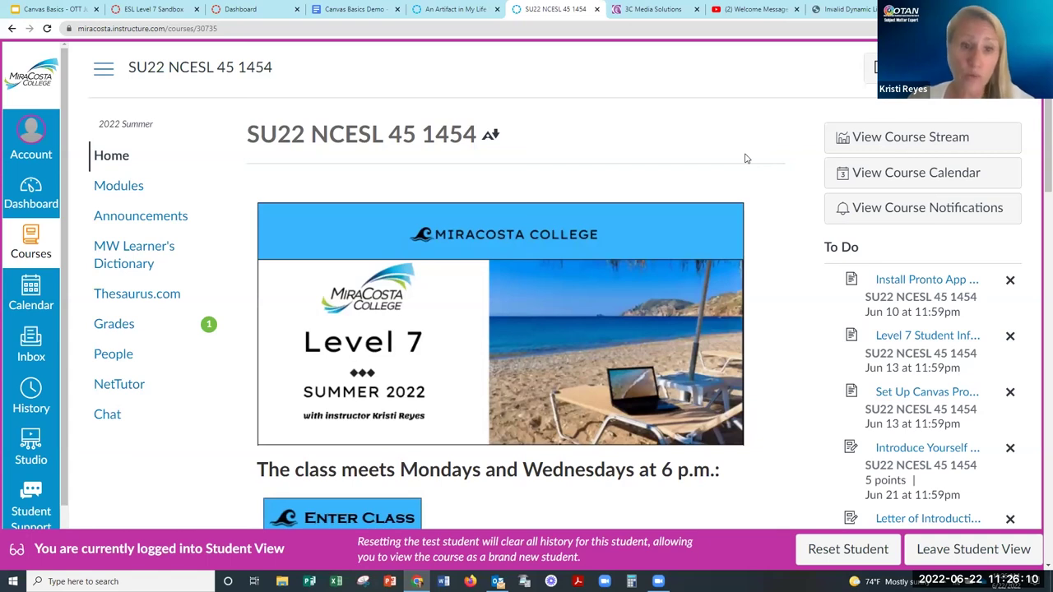
Open the test student's grades and show the instructor comment on the An Artifact in My Life Paragraph assignment.
left_click(208, 327)
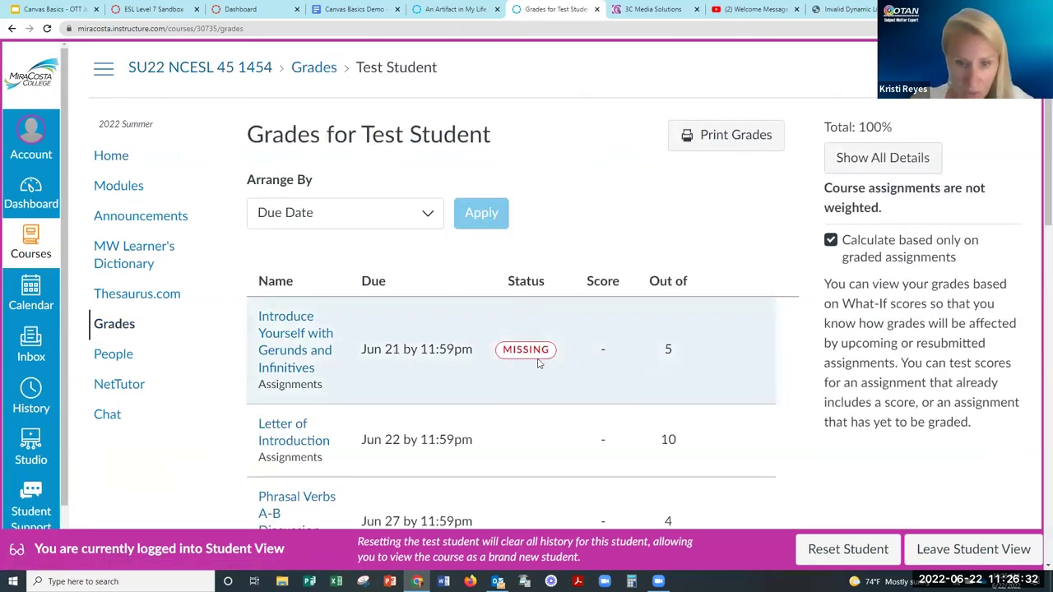
scroll(539, 362, "down", 2)
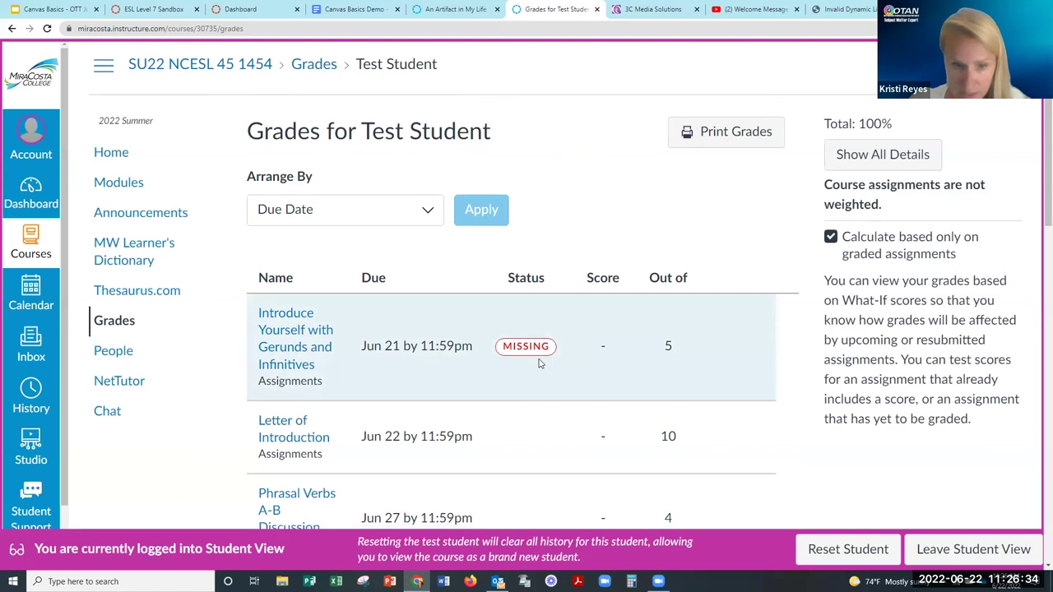
scroll(540, 363, "down", 3)
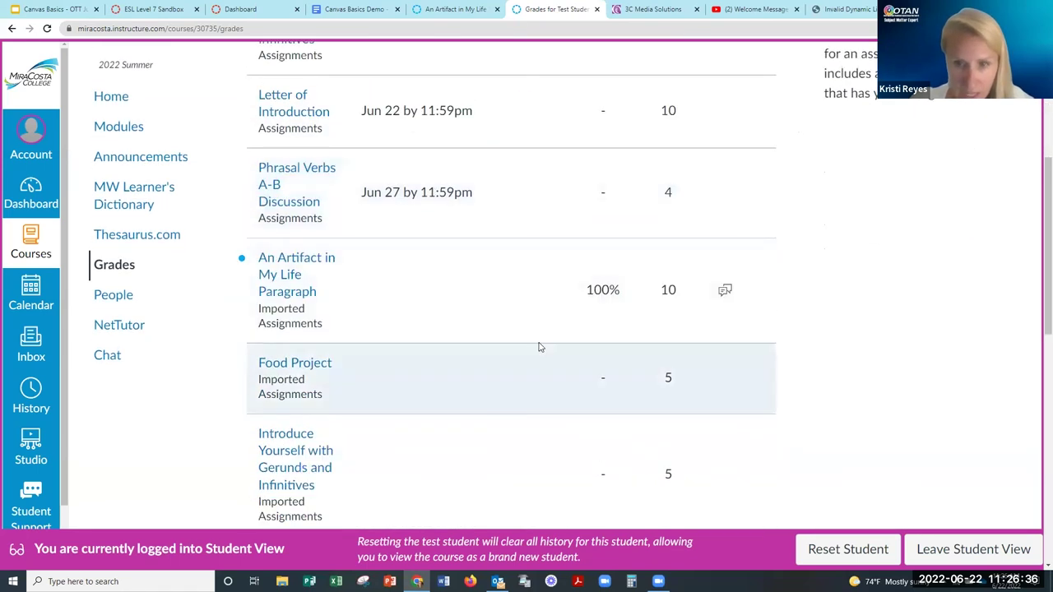
scroll(538, 235, "down", 2)
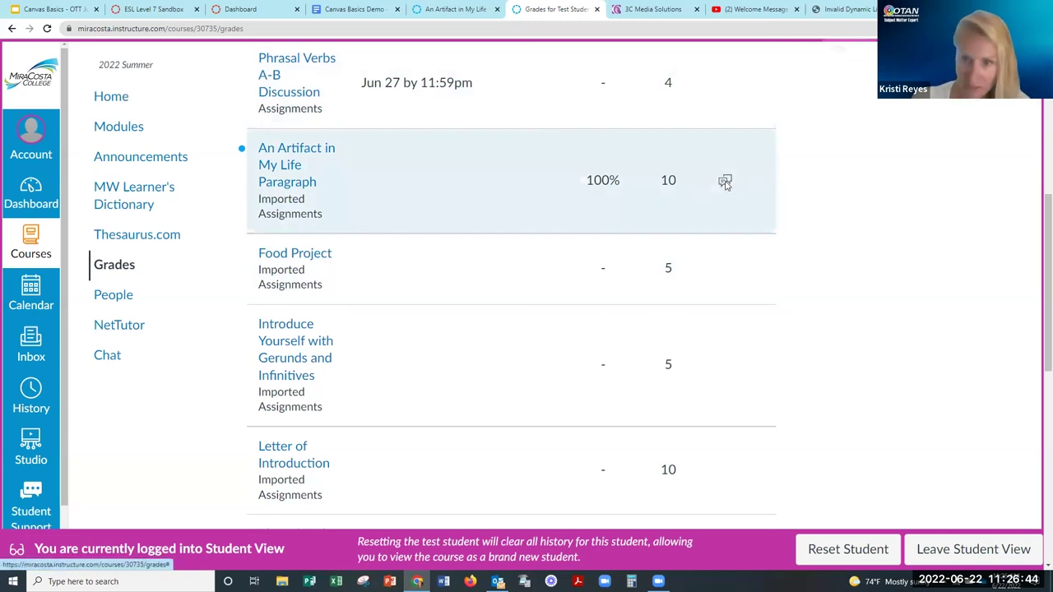
key("ctrl+plus")
scroll(931, 194, "up", 2)
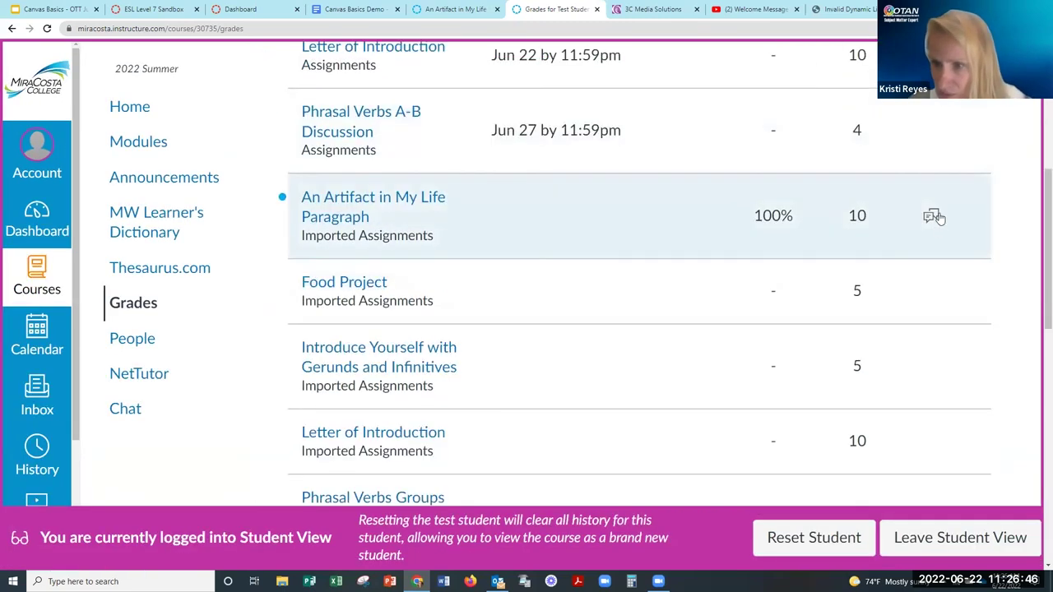
left_click(931, 217)
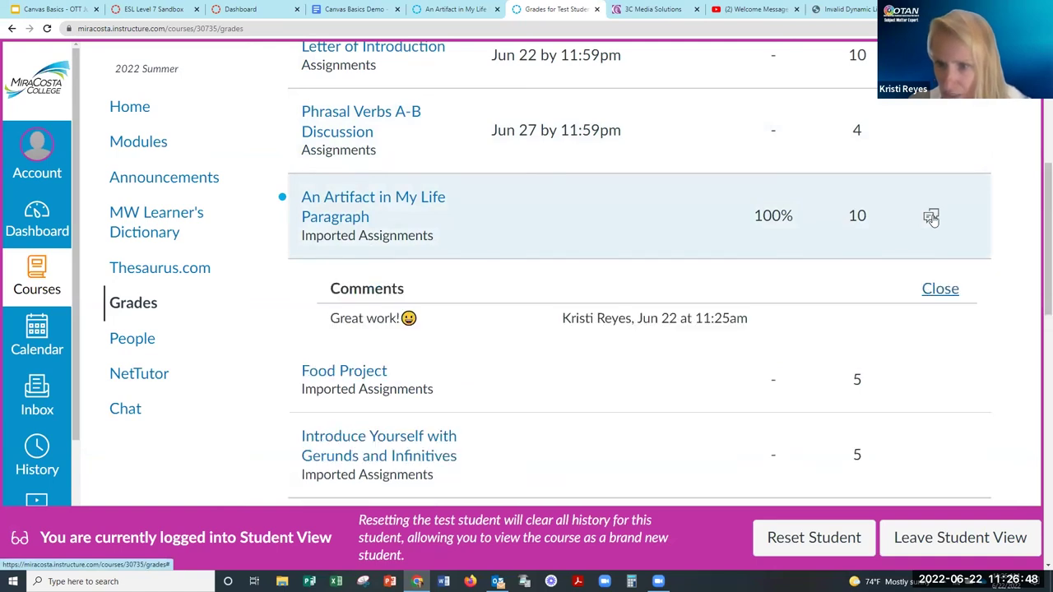
Review the comment, the remaining assignments and the assignment group and course totals in the test student's grades.
scroll(543, 324, "down", 2)
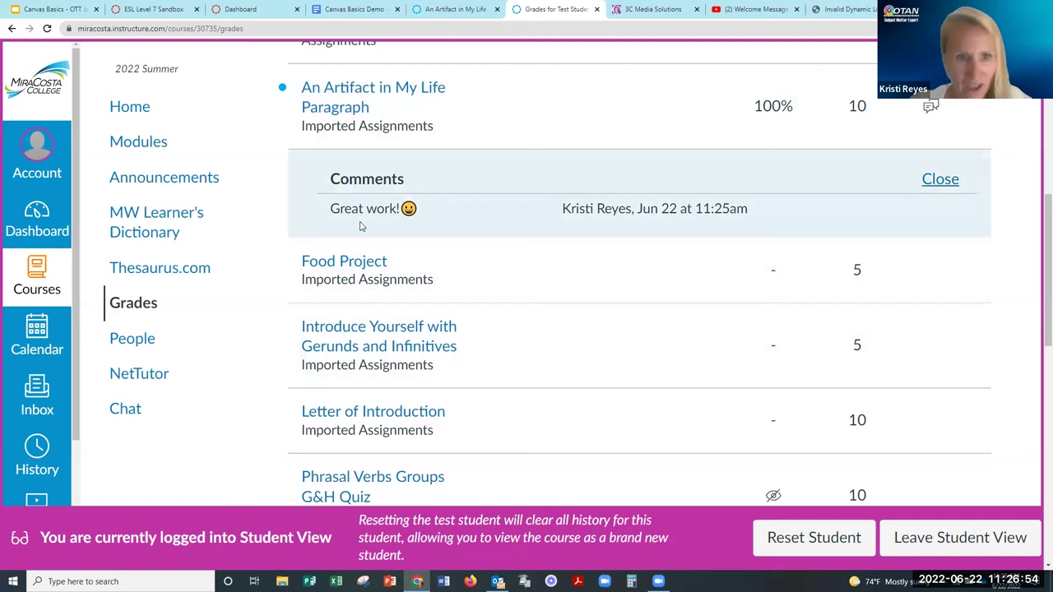
scroll(360, 226, "down", 7)
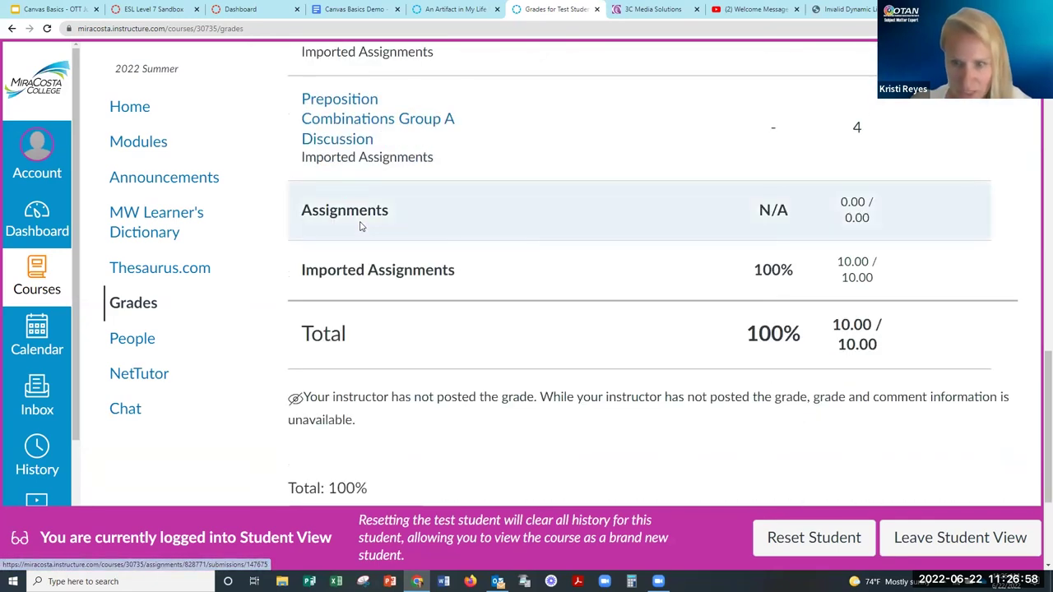
scroll(359, 226, "up", 1)
scroll(374, 238, "down", 3)
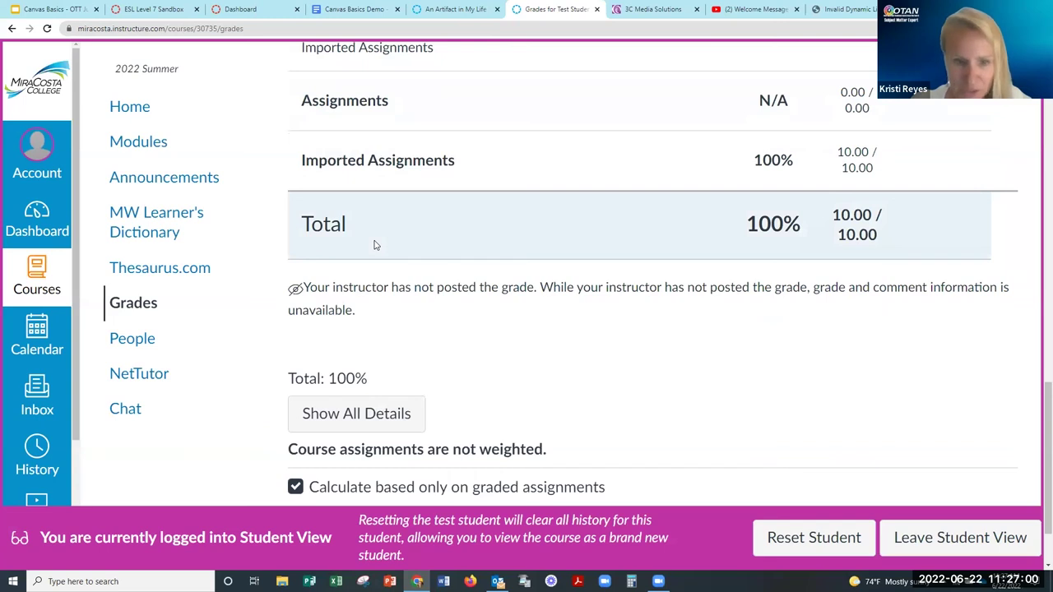
scroll(375, 244, "up", 2)
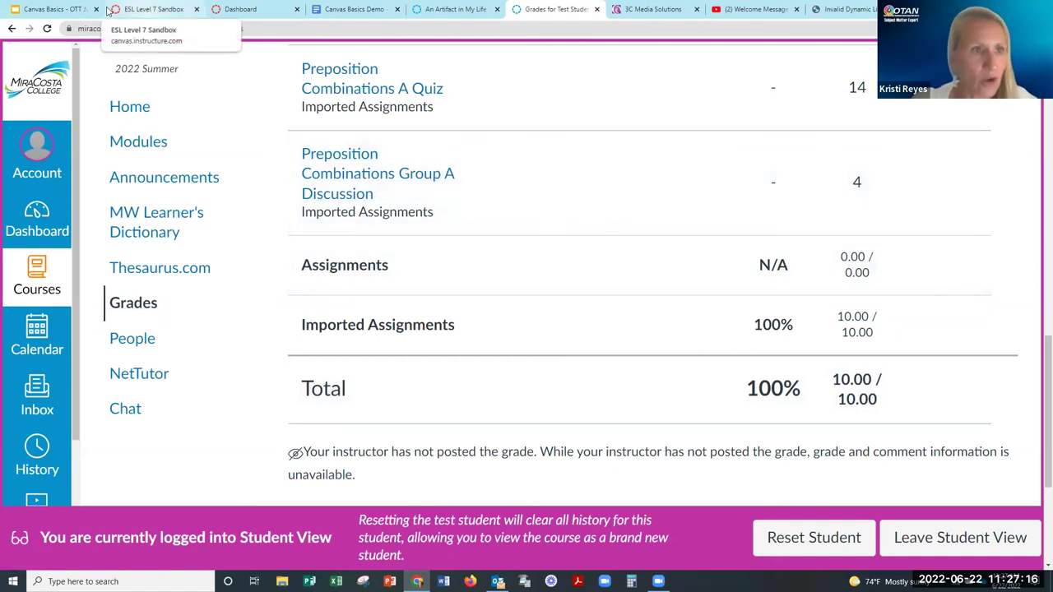
Switch to the Canvas Basics slide presentation and advance to the "Using an Assignment Rubric" slide.
key("alt+Tab")
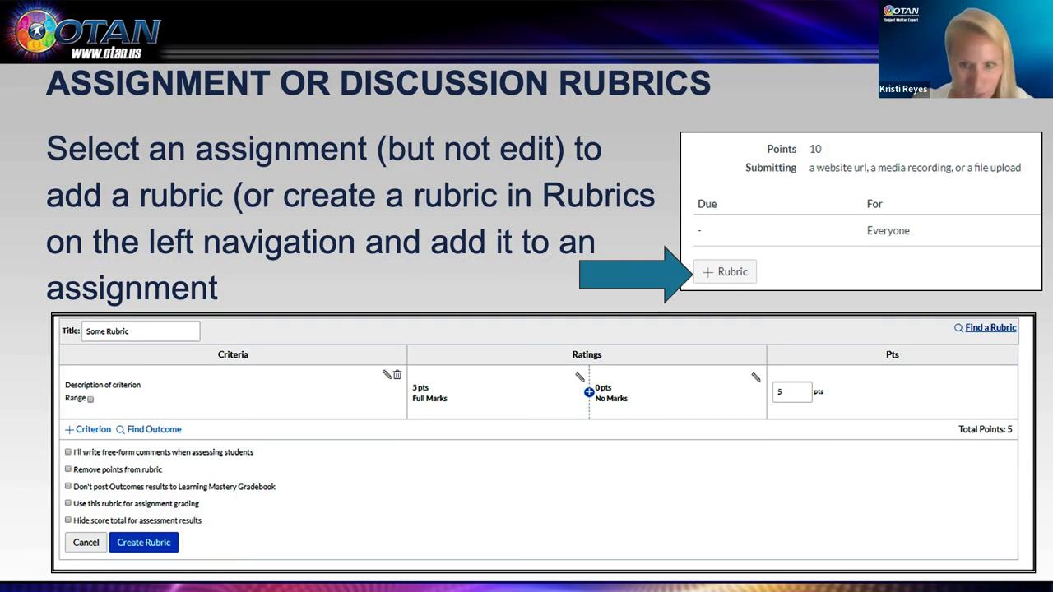
left_click(372, 226)
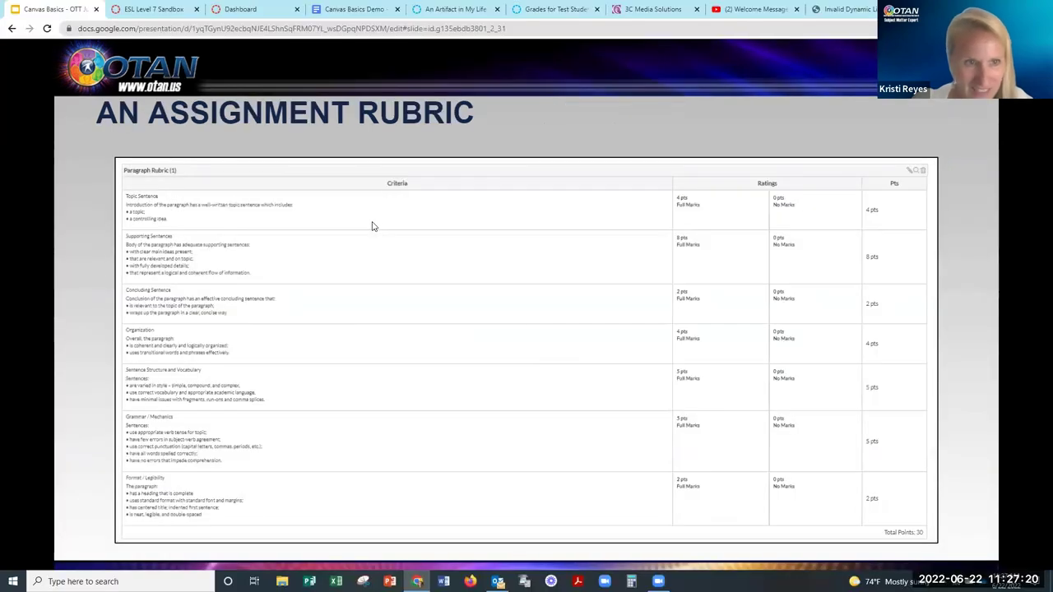
left_click(371, 226)
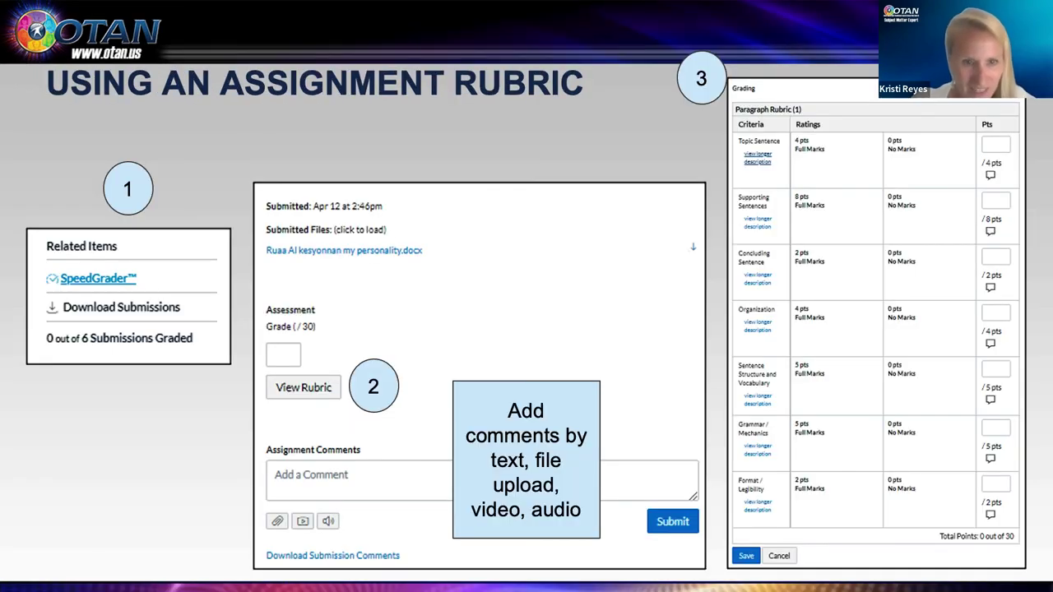